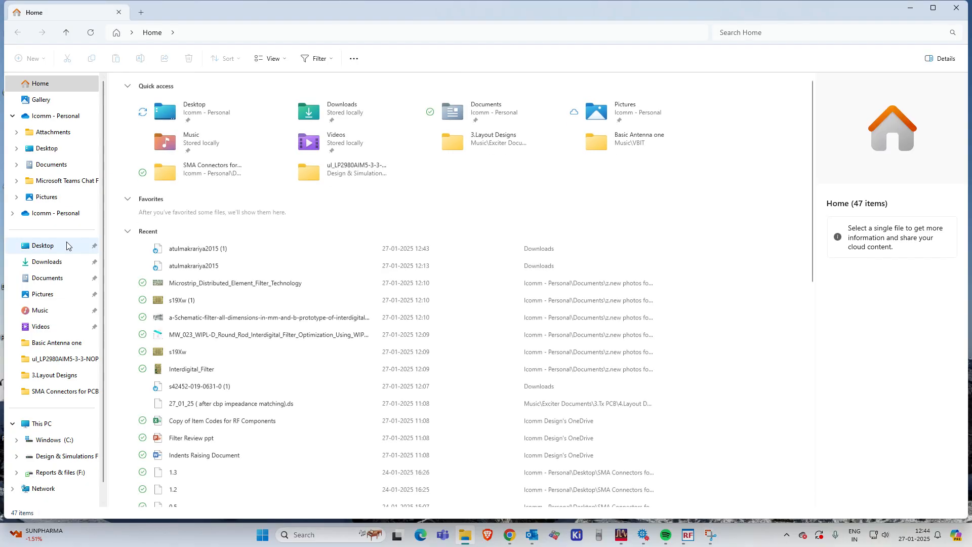
# Step: Open the 2015 interdigital band-pass filter paper, the PDF copy marked (1), from the Downloads folder and enlarge it to 150%
pyautogui.click(61, 262)
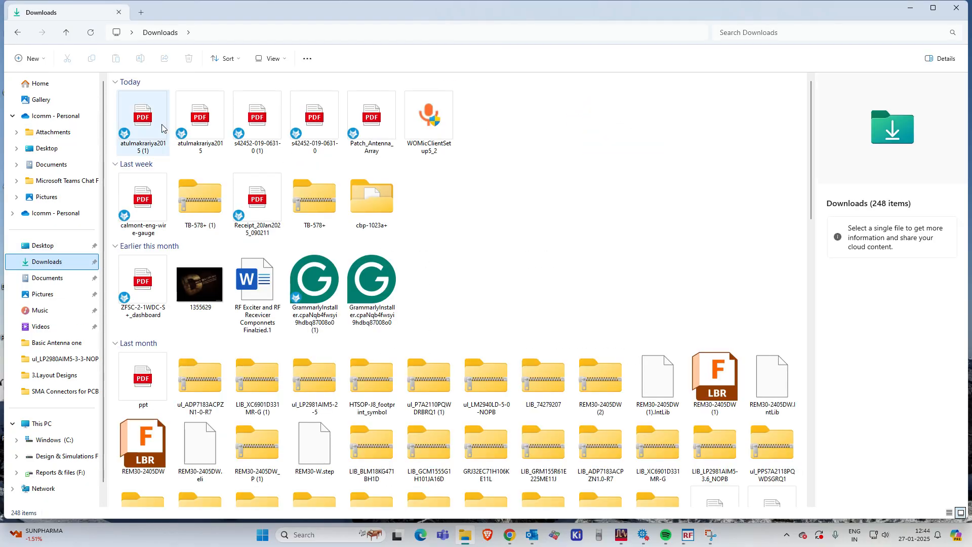
pyautogui.doubleClick(165, 129)
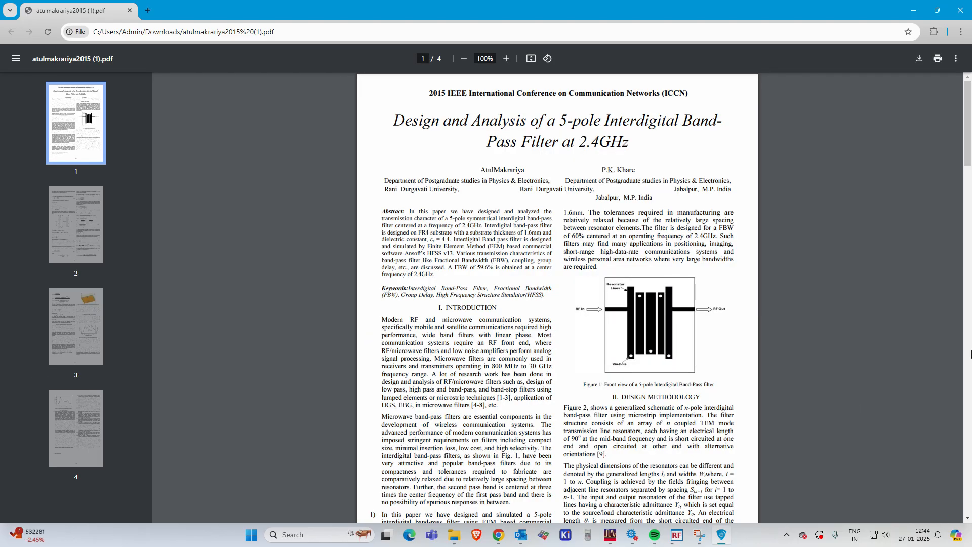
pyautogui.hotkey('ctrl', '+')
pyautogui.hotkey('ctrl', '+')
pyautogui.hotkey('ctrl', '+')
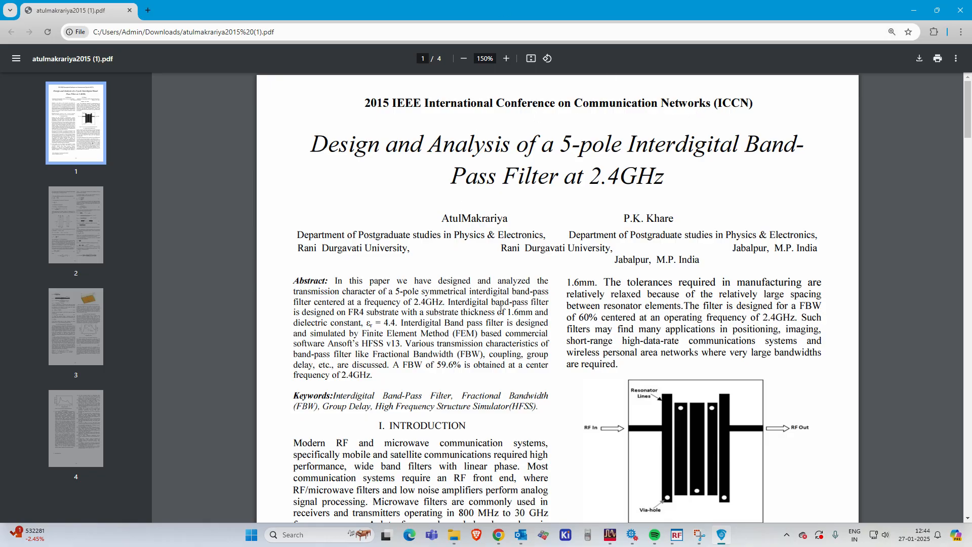
# Step: Examine the paper's title block, picking out the authors' names and university affiliations
pyautogui.scroll(-1, 407, 288)
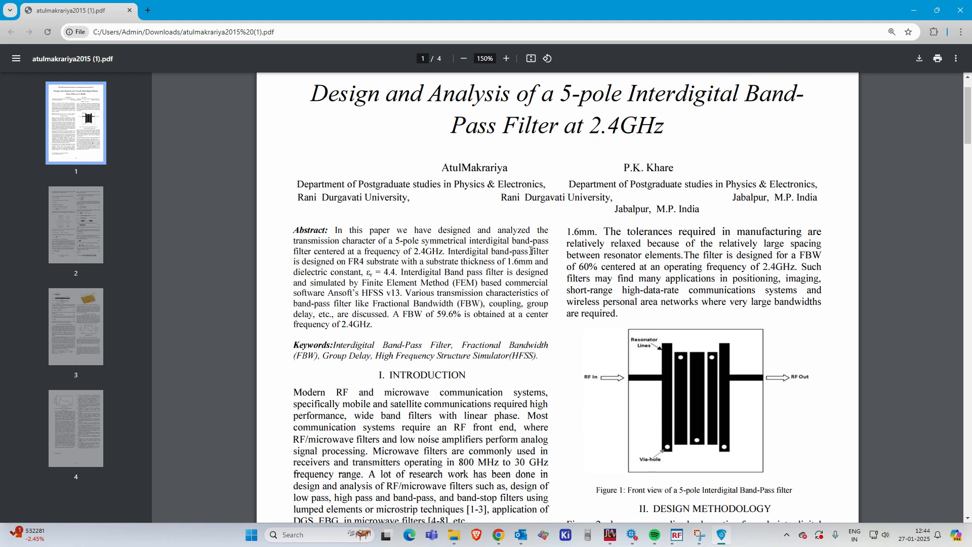
pyautogui.moveTo(500, 197); pyautogui.dragTo(616, 195)
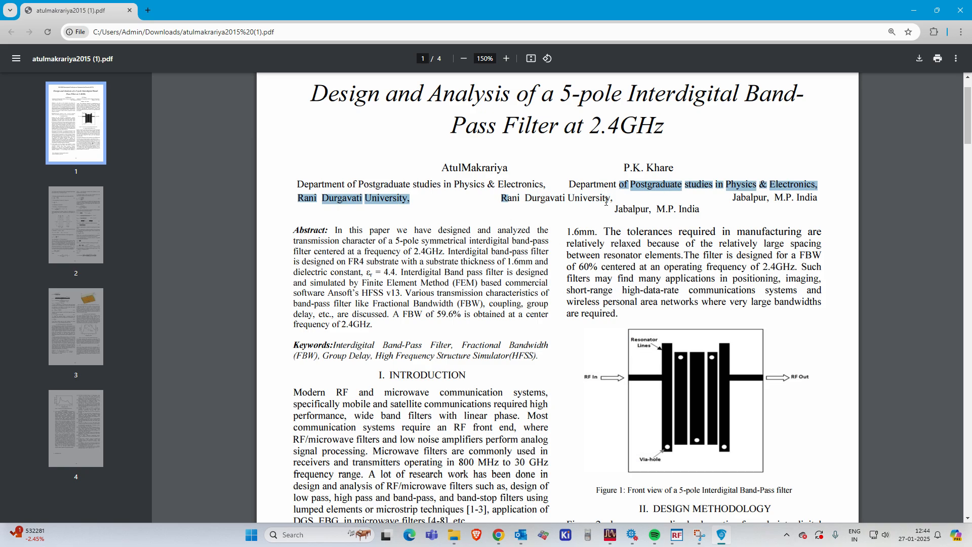
pyautogui.click(625, 212)
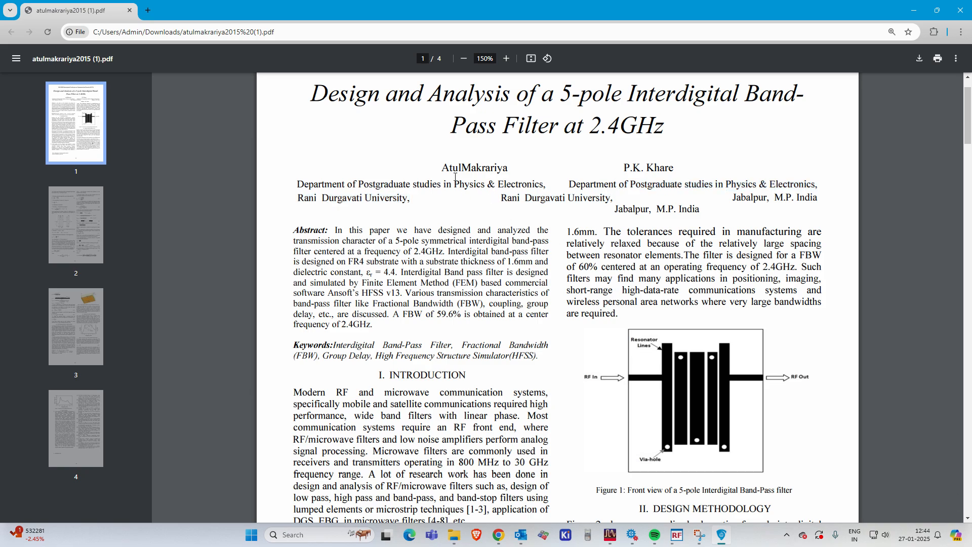
pyautogui.moveTo(518, 167); pyautogui.dragTo(518, 168)
pyautogui.moveTo(632, 167); pyautogui.dragTo(675, 167)
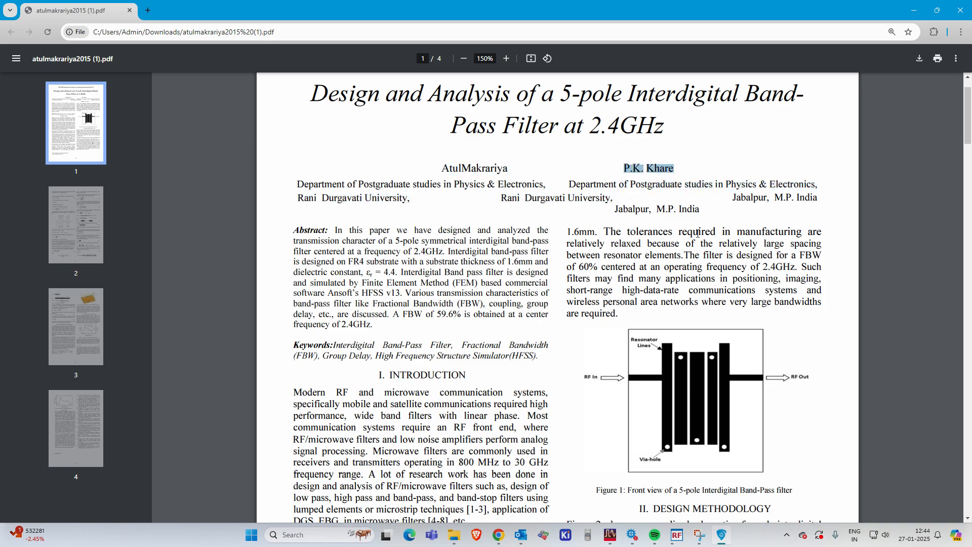
# Step: Look through the paper's introduction, the Figure 1 filter layout, the Figure 2 generalized schematic and the design equations
pyautogui.scroll(-4, 676, 280)
pyautogui.scroll(1, 704, 289)
pyautogui.scroll(-1, 722, 300)
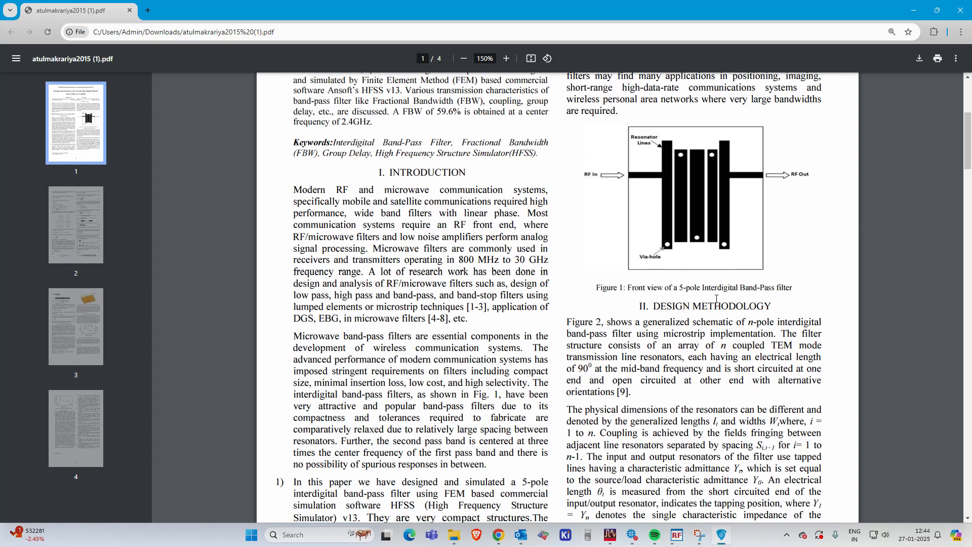
pyautogui.scroll(-15, 734, 299)
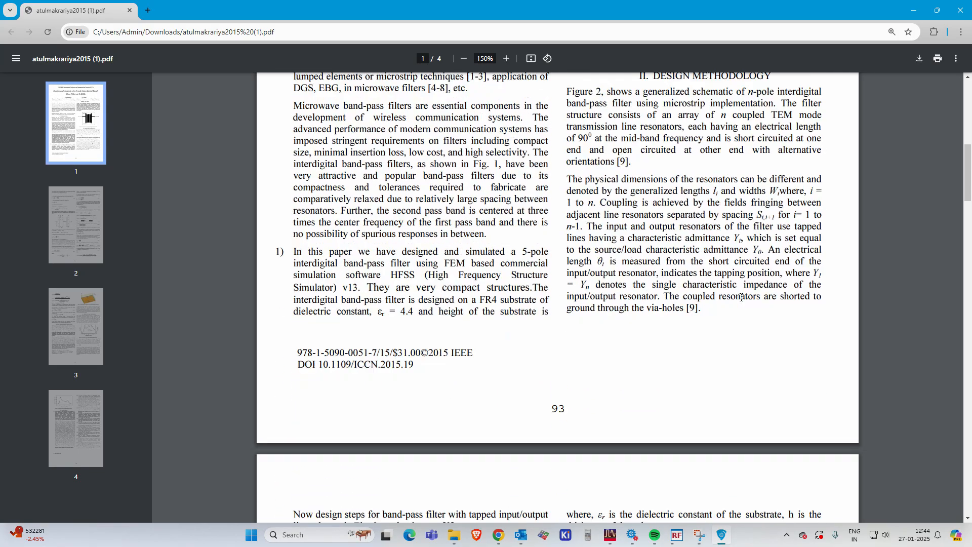
pyautogui.scroll(-1, 441, 320)
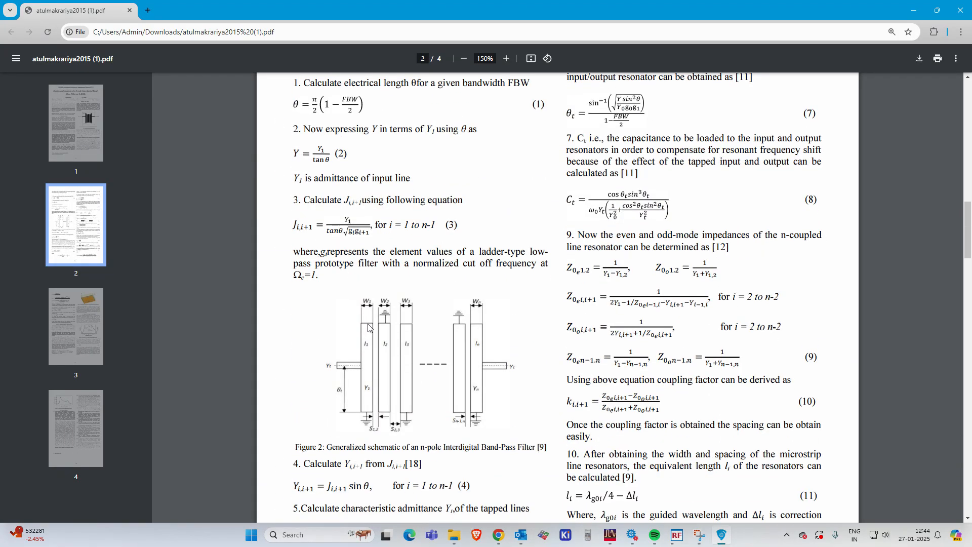
pyautogui.scroll(-3, 371, 354)
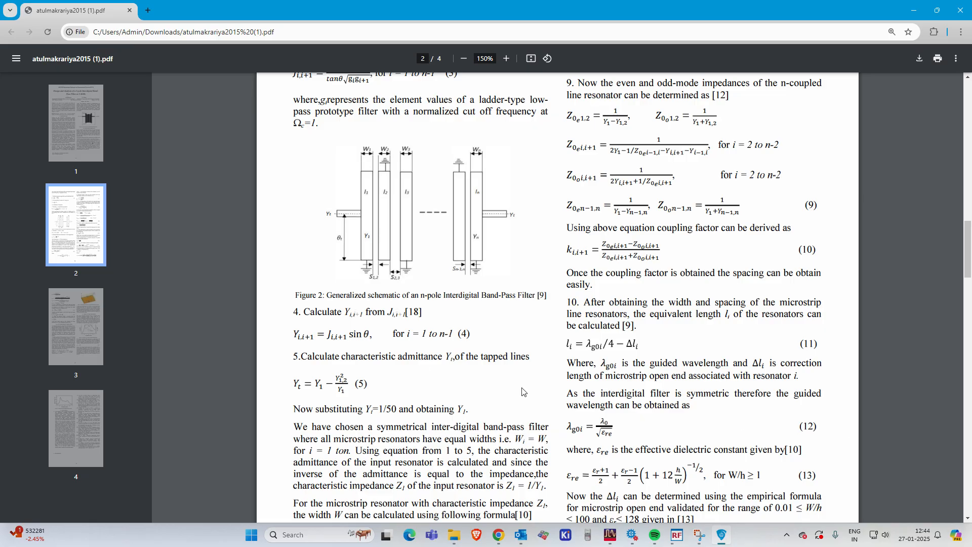
pyautogui.scroll(2, 524, 392)
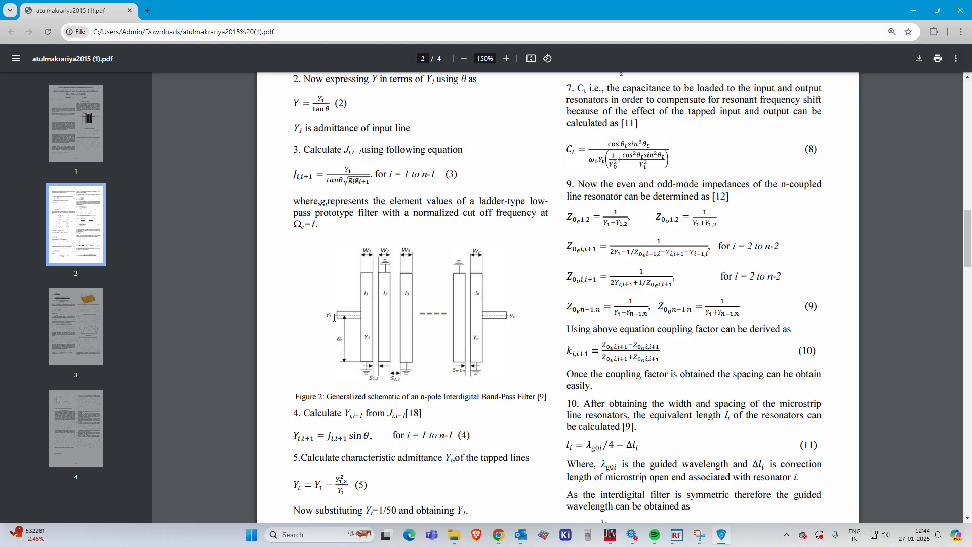
pyautogui.scroll(-15, 583, 302)
pyautogui.scroll(7, 650, 325)
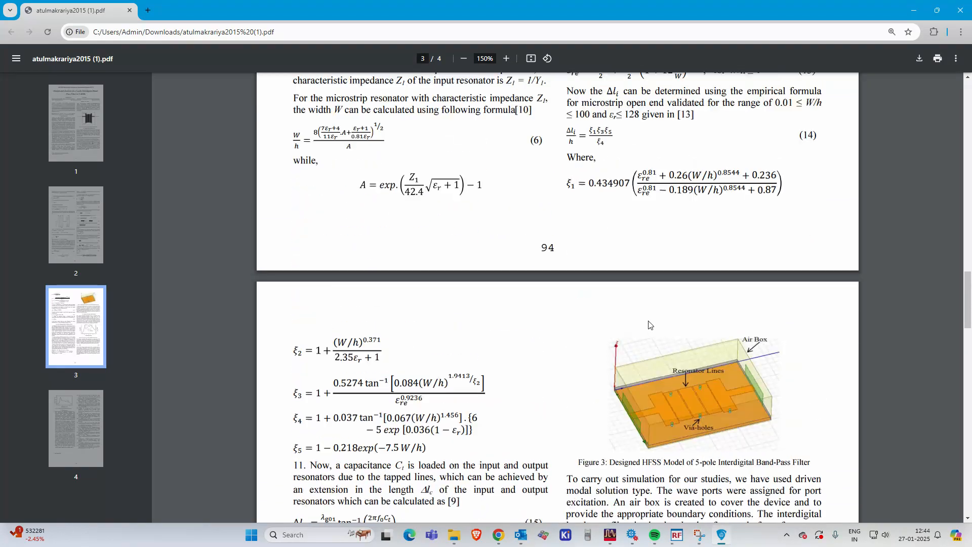
pyautogui.scroll(10, 653, 325)
pyautogui.scroll(12, 698, 317)
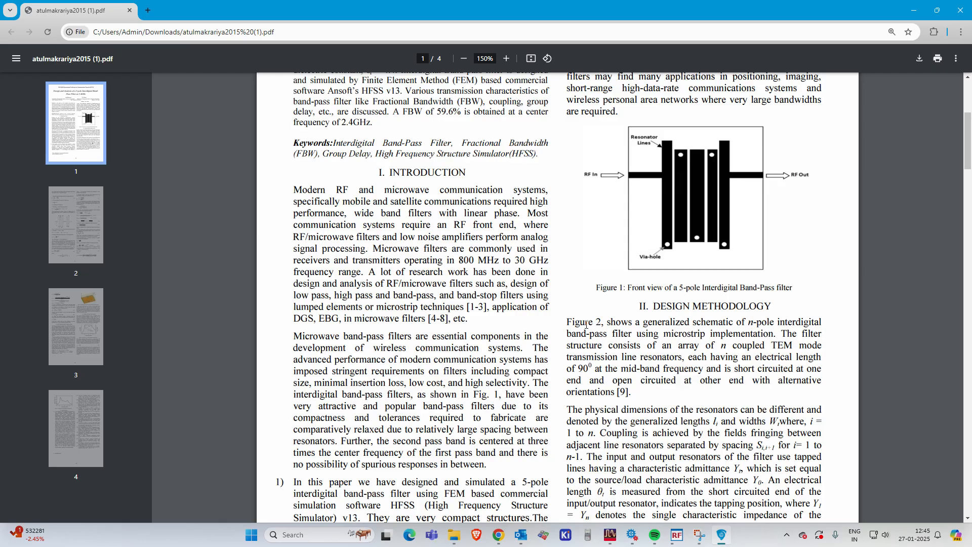
# Step: Review the design methodology text, the numbered design steps and the HSFF model in Figure 3 on pages 1 to 3
pyautogui.scroll(-7, 787, 280)
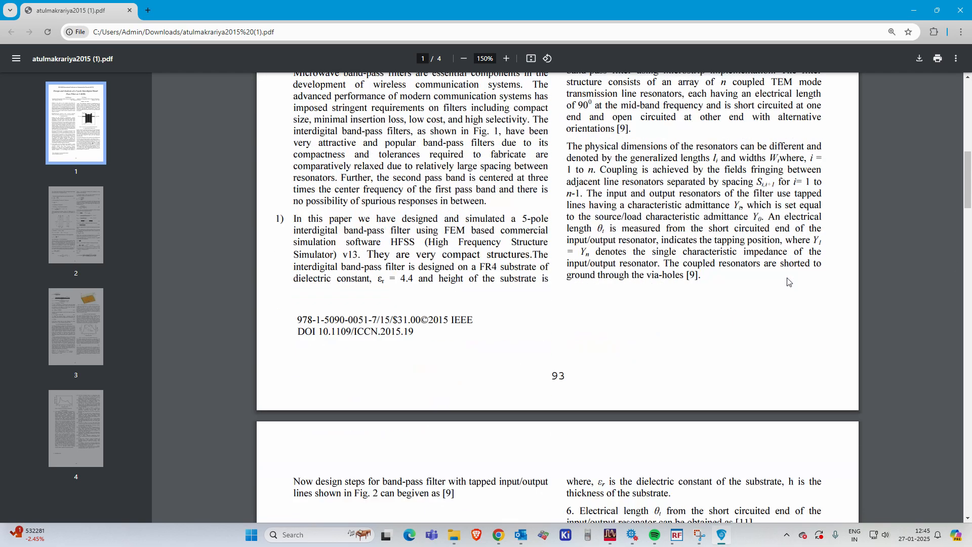
pyautogui.scroll(-8, 773, 302)
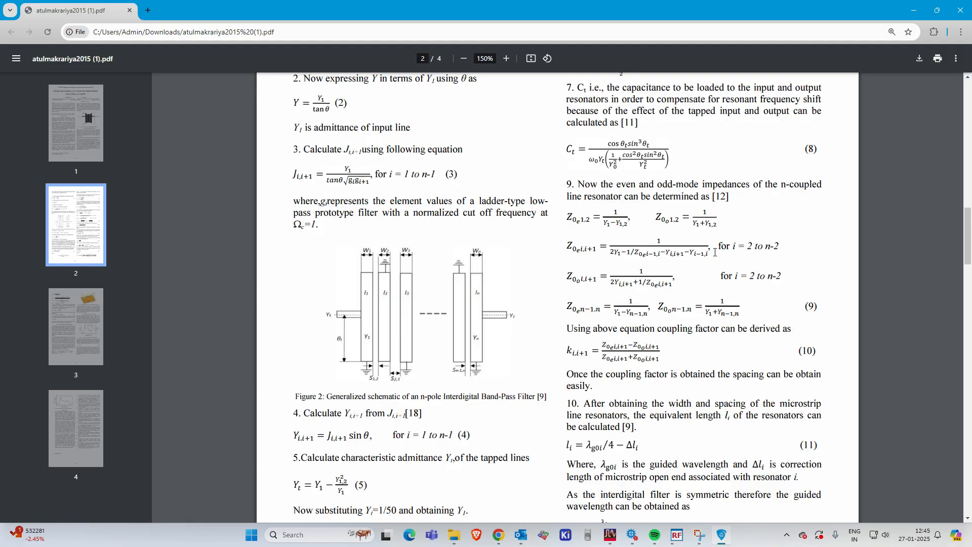
pyautogui.scroll(-2, 711, 256)
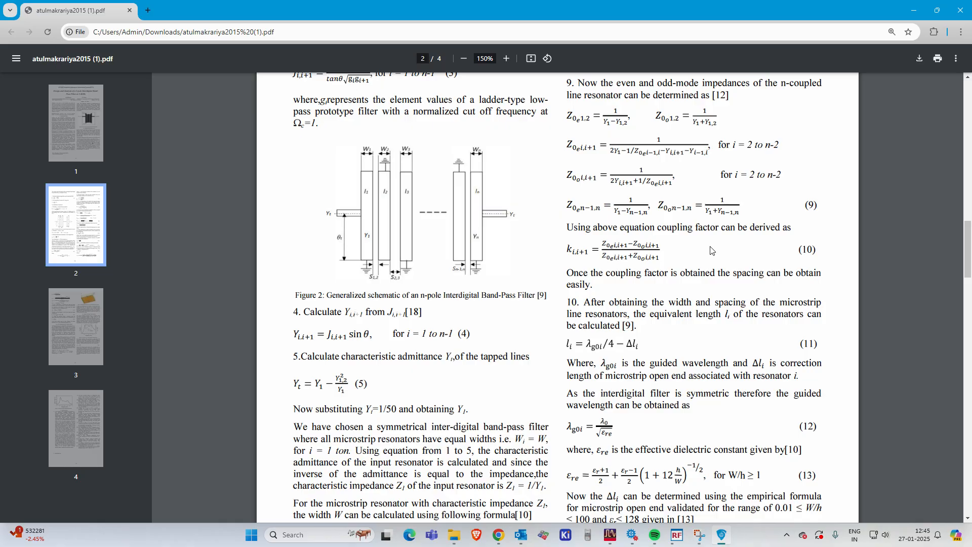
pyautogui.scroll(-3, 711, 253)
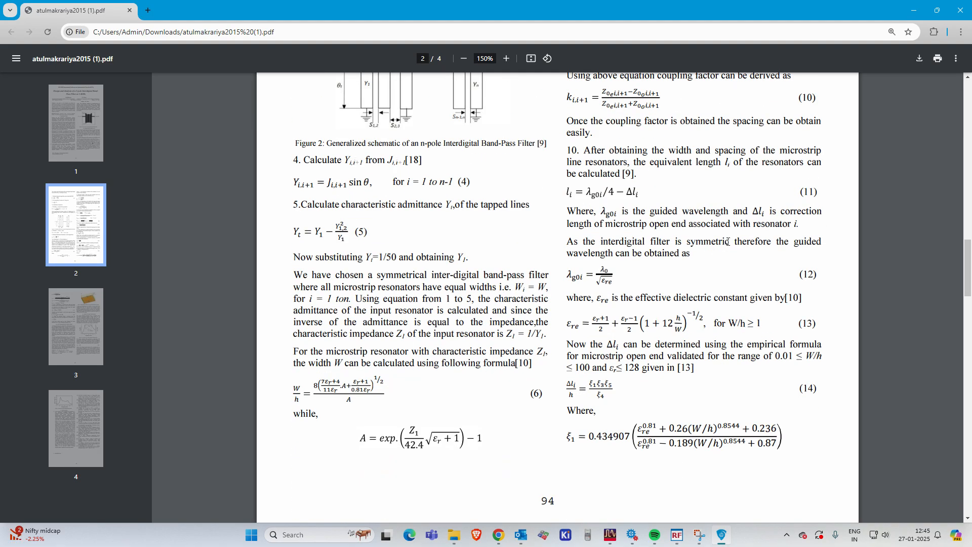
pyautogui.scroll(-10, 728, 242)
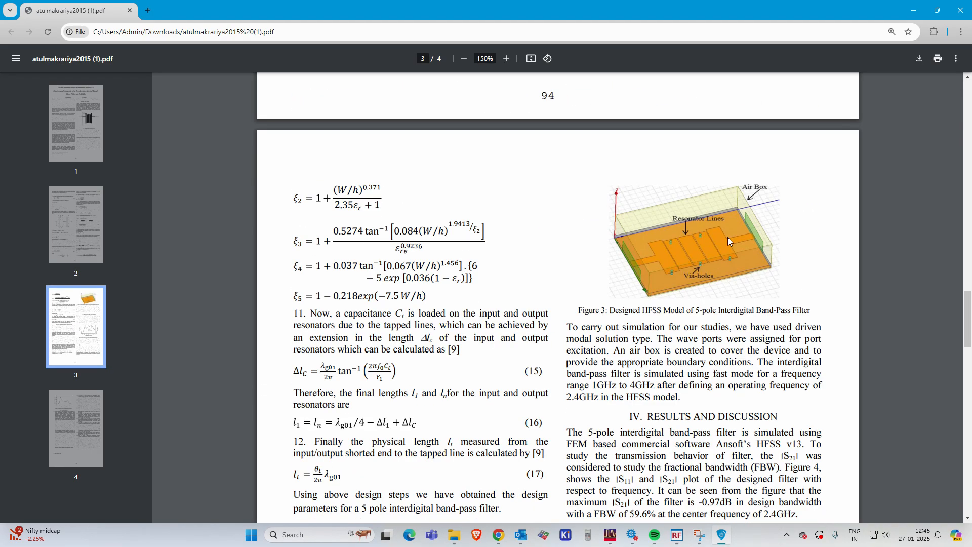
pyautogui.scroll(-2, 729, 239)
pyautogui.scroll(15, 565, 275)
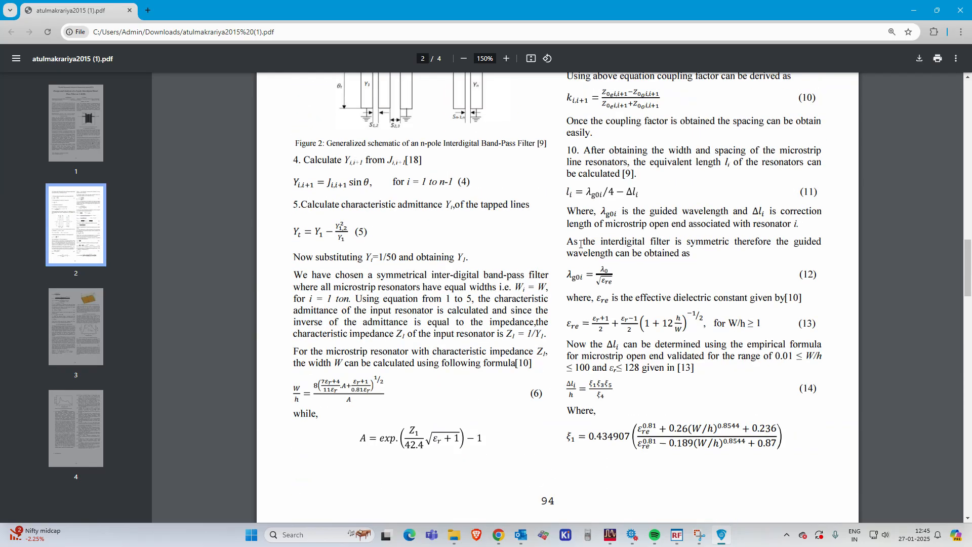
pyautogui.scroll(5, 588, 240)
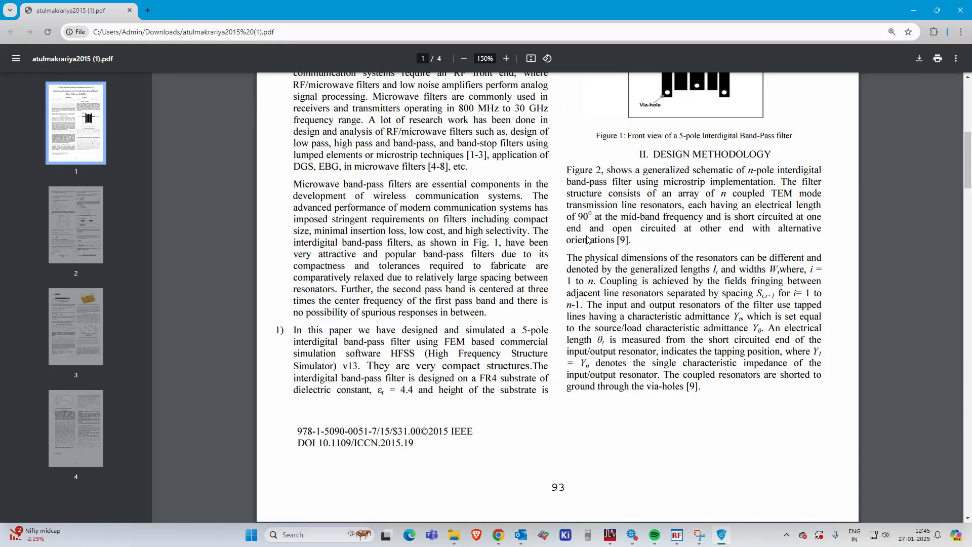
pyautogui.scroll(6, 587, 239)
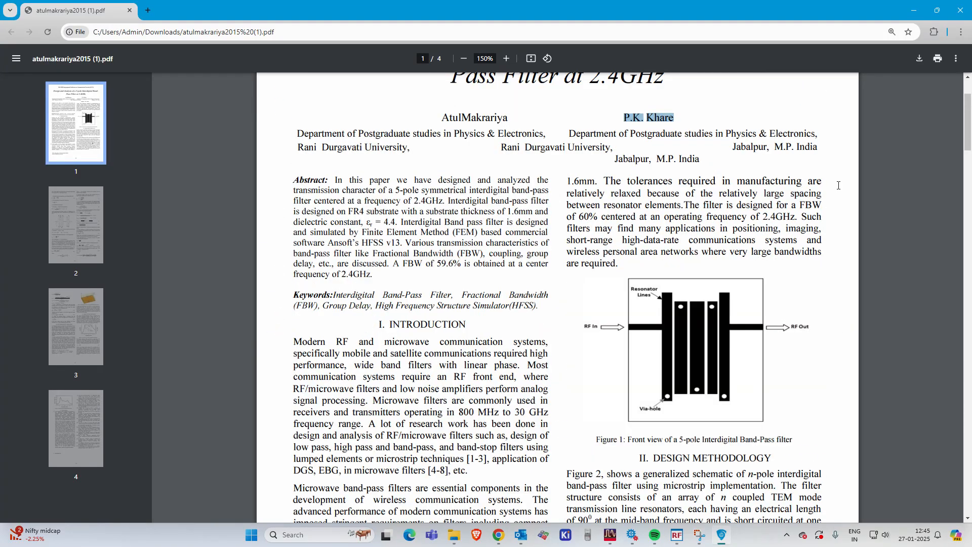
# Step: Reopen the same paper from Downloads in Microsoft Edge, dismiss the page restore prompt and enlarge the document
pyautogui.click(914, 10)
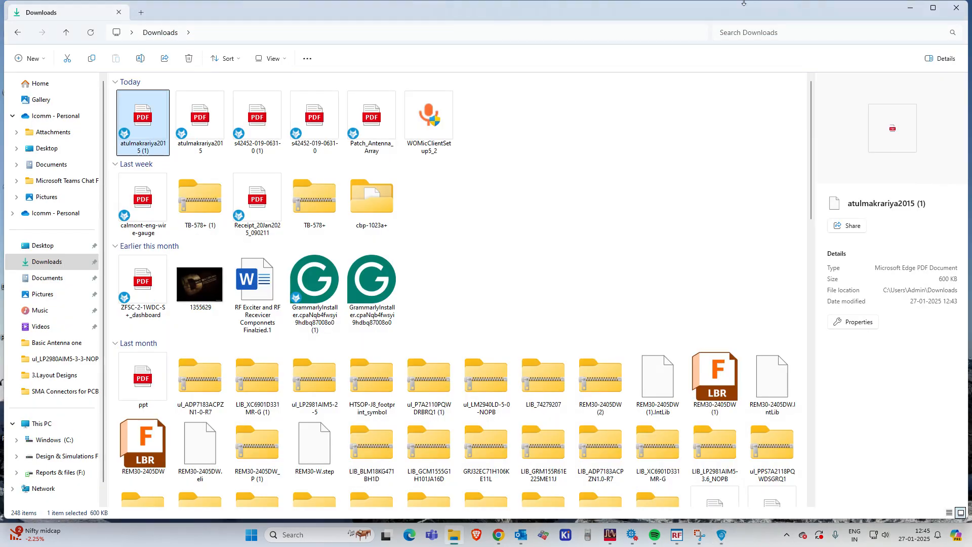
pyautogui.rightClick(151, 125)
pyautogui.moveTo(283, 176)
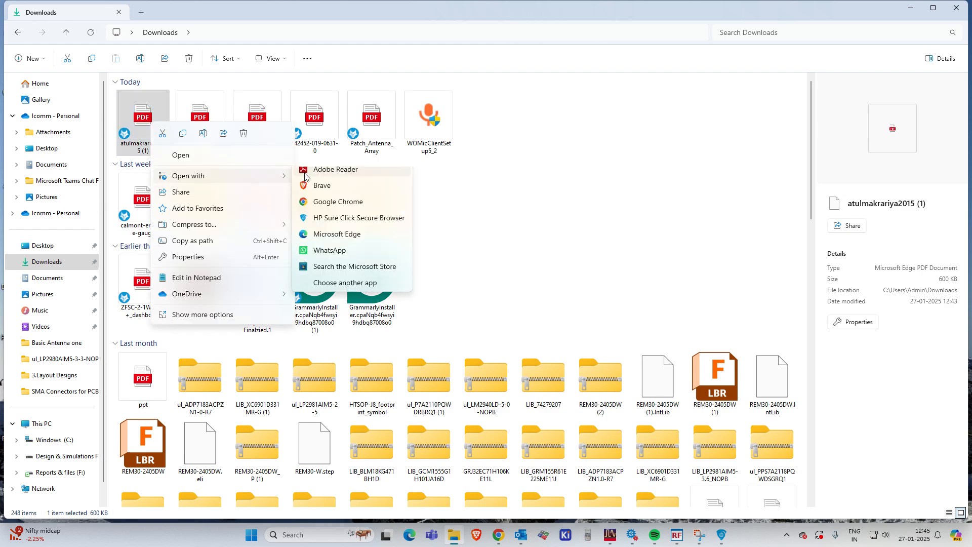
pyautogui.click(354, 235)
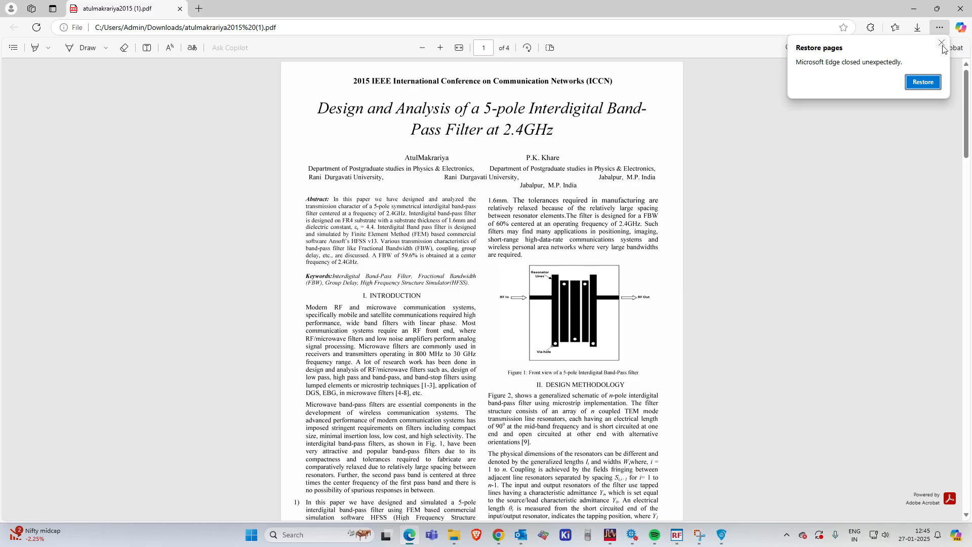
pyautogui.click(942, 44)
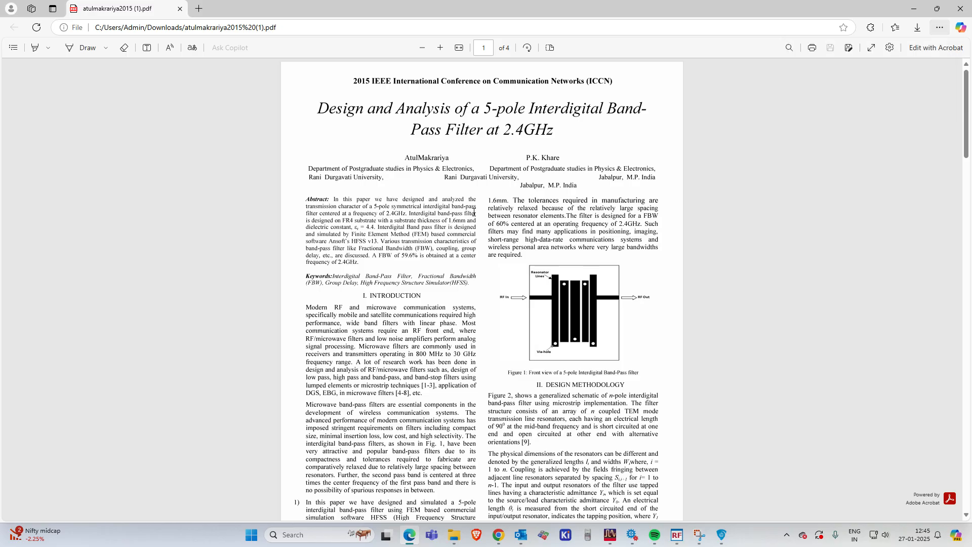
pyautogui.click(442, 47)
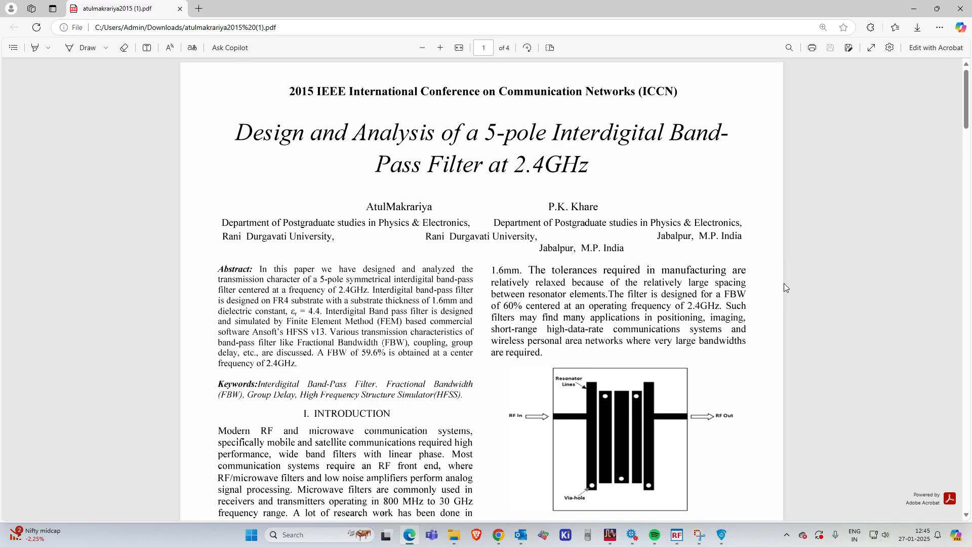
# Step: Using the Draw pen, add a small tick on the filter in Figure 1 and outline the whole figure freehand
pyautogui.click(81, 48)
pyautogui.scroll(-5, 469, 211)
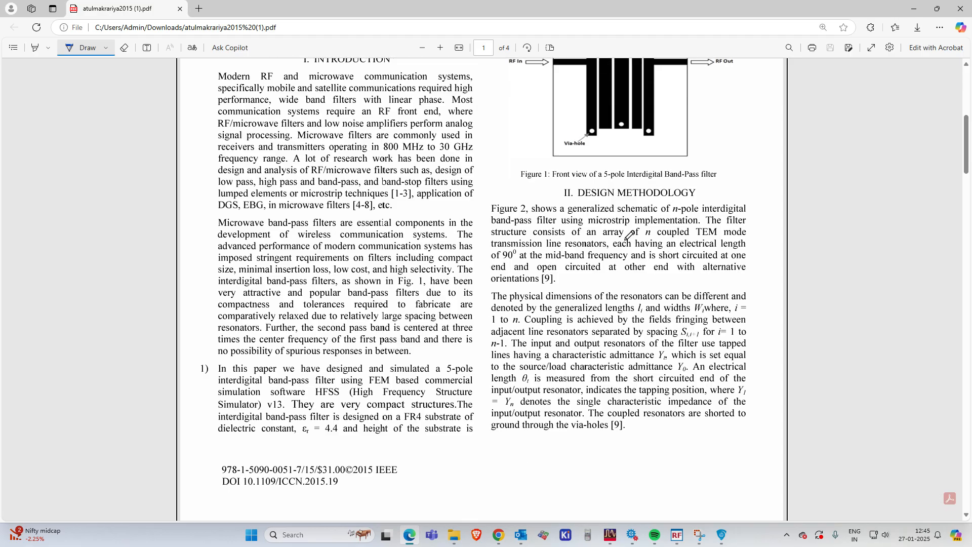
pyautogui.scroll(4, 618, 203)
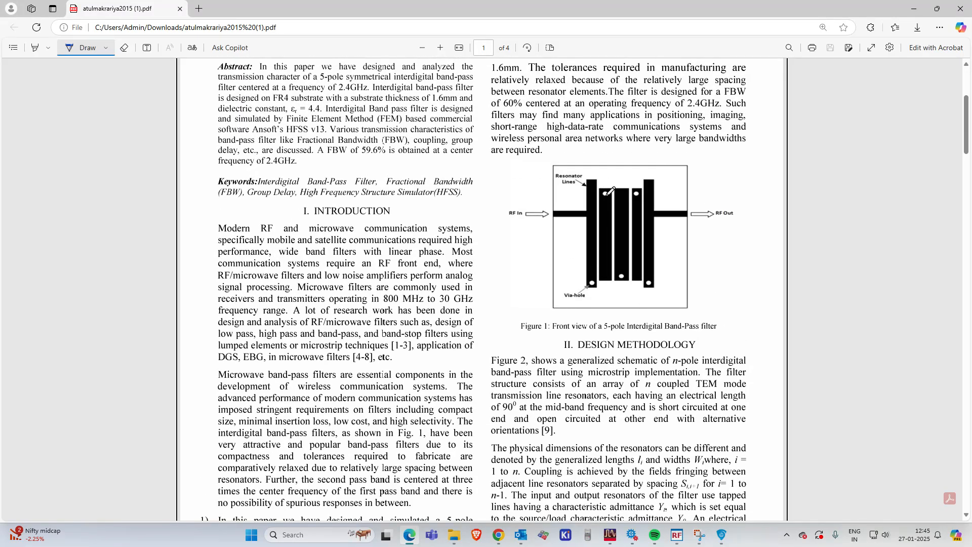
pyautogui.moveTo(605, 194); pyautogui.dragTo(618, 187)
pyautogui.moveTo(749, 156)
pyautogui.mouseDown()
pyautogui.moveTo(750, 268)
pyautogui.moveTo(654, 329)
pyautogui.moveTo(499, 324)
pyautogui.moveTo(509, 158)
pyautogui.moveTo(755, 153)
pyautogui.mouseUp()
# Step: Draw a tick mark beside equation (1), the electrical length formula, on page 2
pyautogui.scroll(-2, 485, 188)
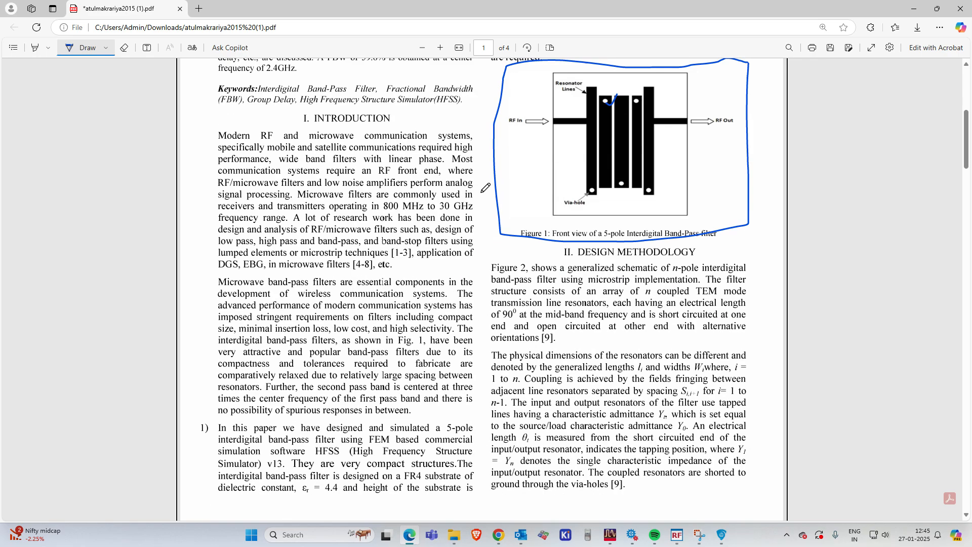
pyautogui.scroll(-10, 485, 188)
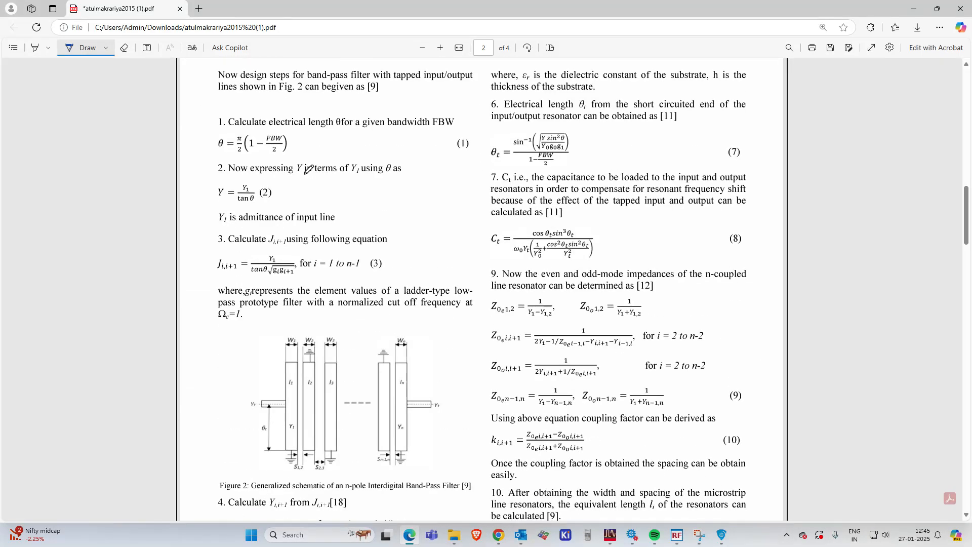
pyautogui.moveTo(304, 145); pyautogui.dragTo(333, 141)
# Step: Draw a tick mark beside equation (3) and pen marks under the g-value terms in its denominator
pyautogui.scroll(-1, 534, 176)
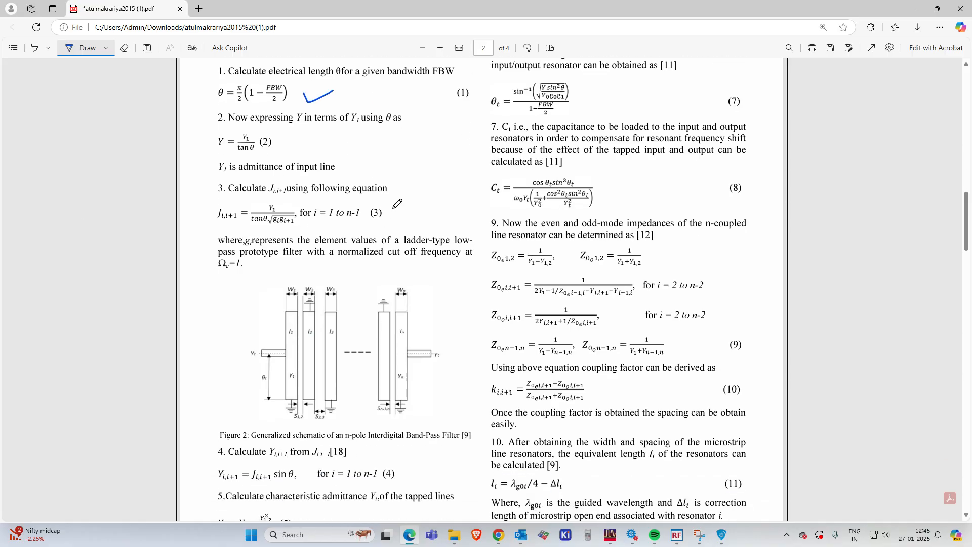
pyautogui.moveTo(393, 208)
pyautogui.mouseDown()
pyautogui.moveTo(407, 218)
pyautogui.moveTo(425, 202)
pyautogui.mouseUp()
pyautogui.scroll(2, 664, 228)
pyautogui.scroll(-2, 188, 305)
pyautogui.moveTo(278, 224)
pyautogui.mouseDown()
pyautogui.moveTo(294, 224)
pyautogui.moveTo(263, 231)
pyautogui.mouseUp()
pyautogui.click(284, 227)
pyautogui.scroll(-3, 283, 244)
pyautogui.scroll(4, 283, 245)
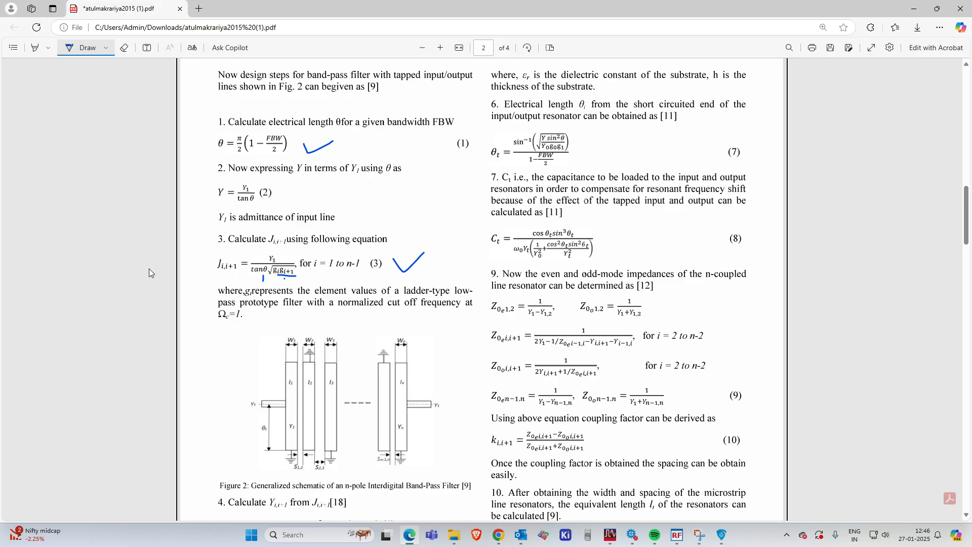
pyautogui.scroll(2, 582, 208)
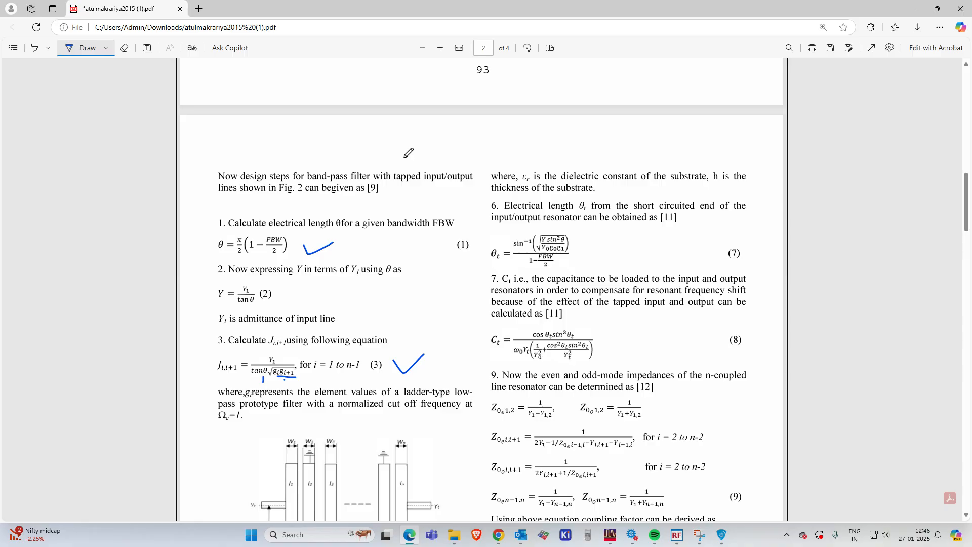
pyautogui.scroll(-3, 604, 173)
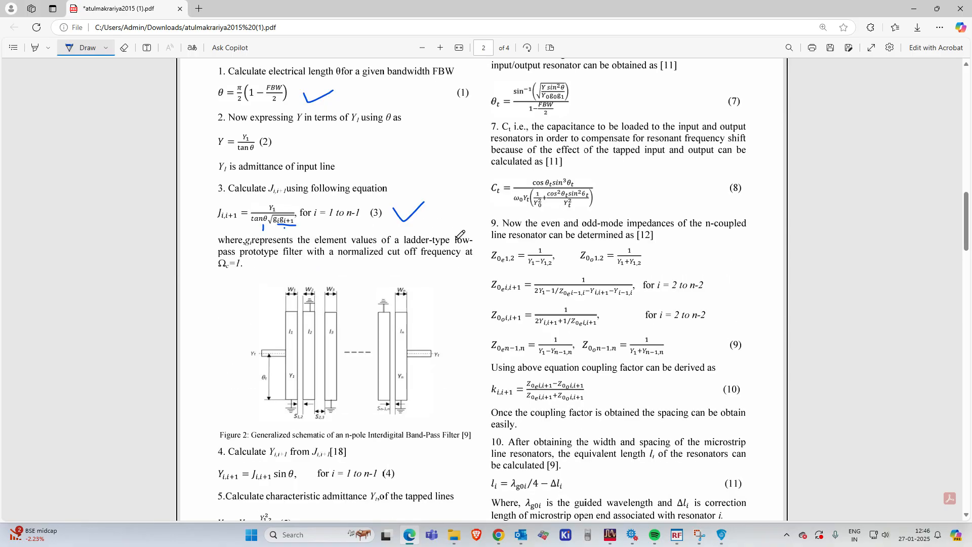
# Step: Handwrite the note "3dB → BW" with the pen in the blank space under the Design Methodology text on page 1
pyautogui.scroll(1, 410, 276)
pyautogui.scroll(-1, 477, 206)
pyautogui.scroll(6, 390, 247)
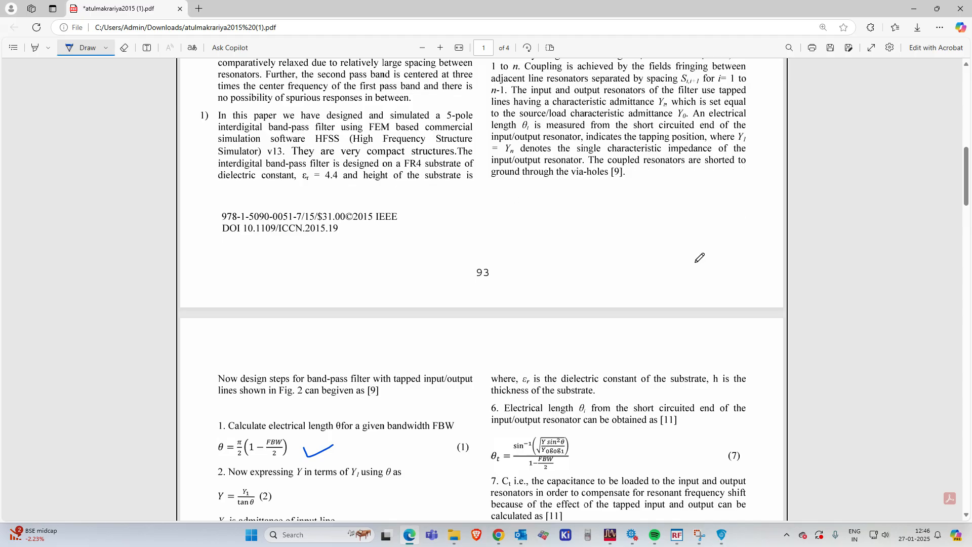
pyautogui.click(531, 203)
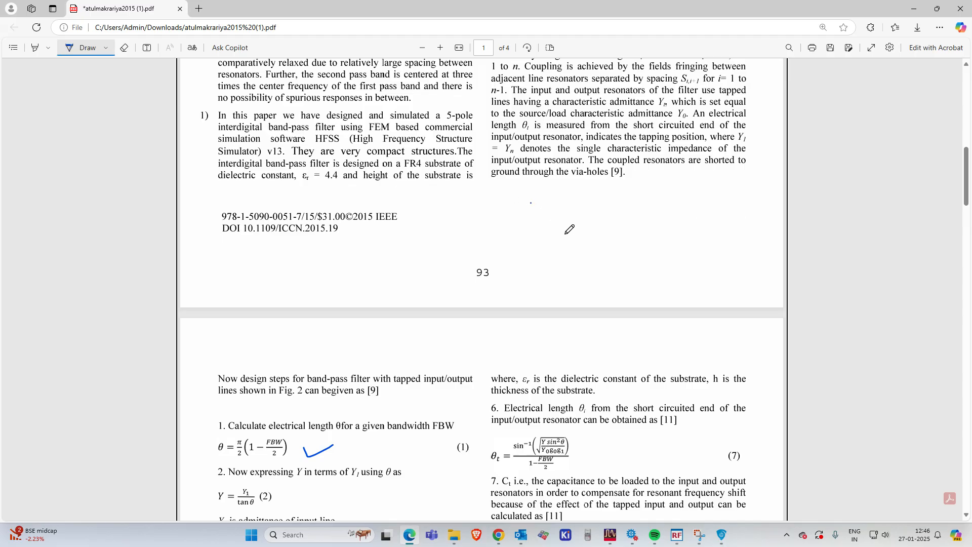
pyautogui.click(541, 208)
pyautogui.moveTo(538, 208)
pyautogui.mouseDown()
pyautogui.moveTo(544, 225)
pyautogui.moveTo(563, 211)
pyautogui.moveTo(568, 240)
pyautogui.moveTo(599, 215)
pyautogui.moveTo(618, 224)
pyautogui.moveTo(626, 205)
pyautogui.moveTo(613, 229)
pyautogui.moveTo(639, 224)
pyautogui.moveTo(646, 207)
pyautogui.moveTo(652, 228)
pyautogui.mouseUp()
# Step: Review the design equations on page 2, then the HFSS model and S-parameter plot on page 3
pyautogui.scroll(5, 395, 199)
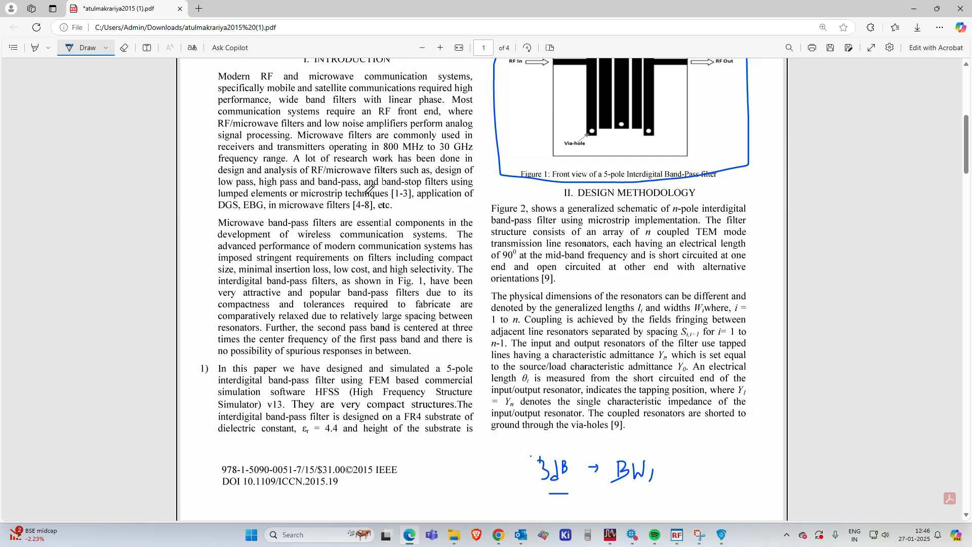
pyautogui.scroll(-1, 369, 190)
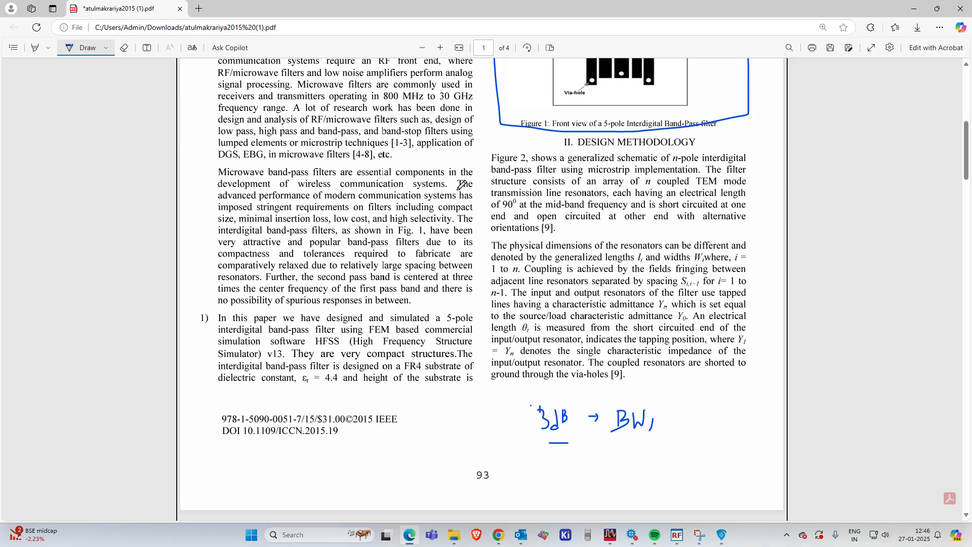
pyautogui.scroll(-10, 462, 186)
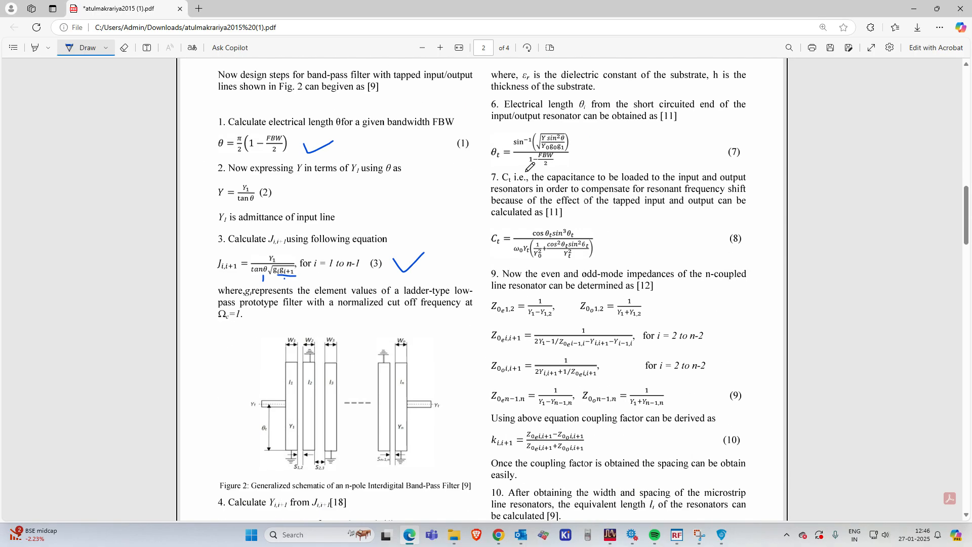
pyautogui.scroll(-1, 532, 163)
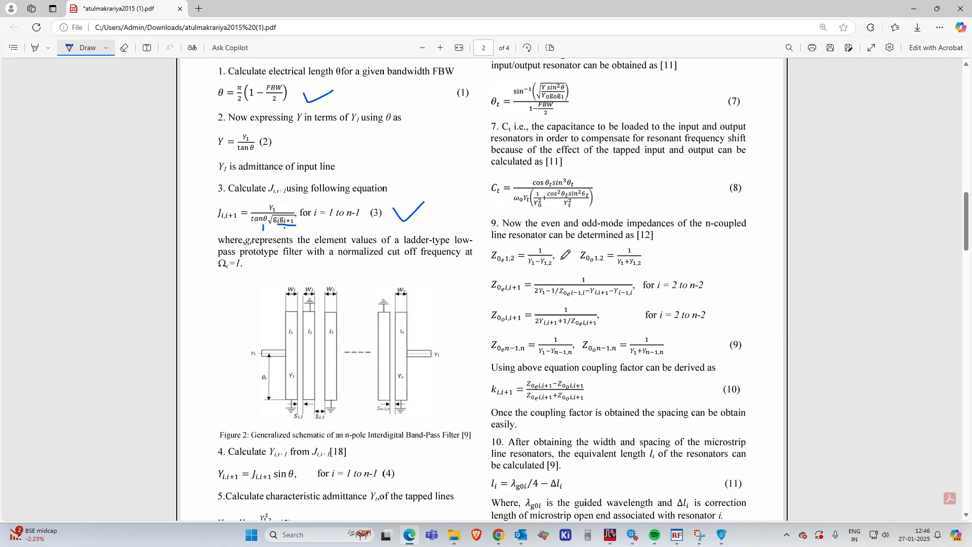
pyautogui.scroll(-1, 566, 255)
pyautogui.scroll(3, 455, 314)
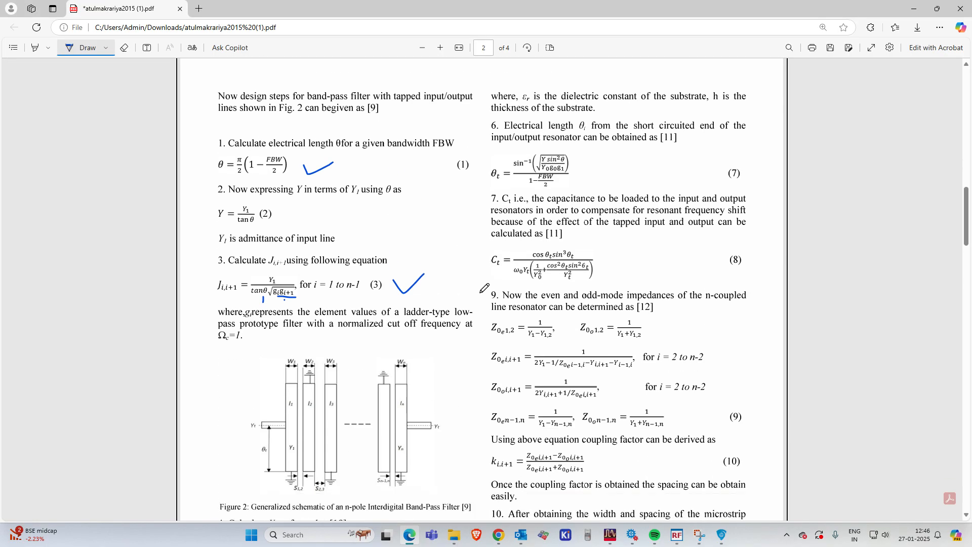
pyautogui.scroll(-7, 639, 260)
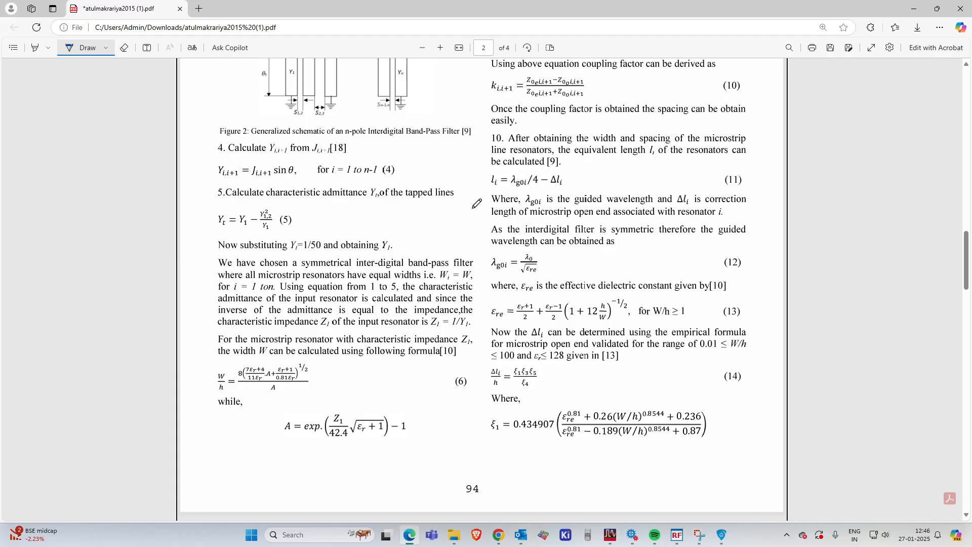
pyautogui.scroll(-2, 526, 200)
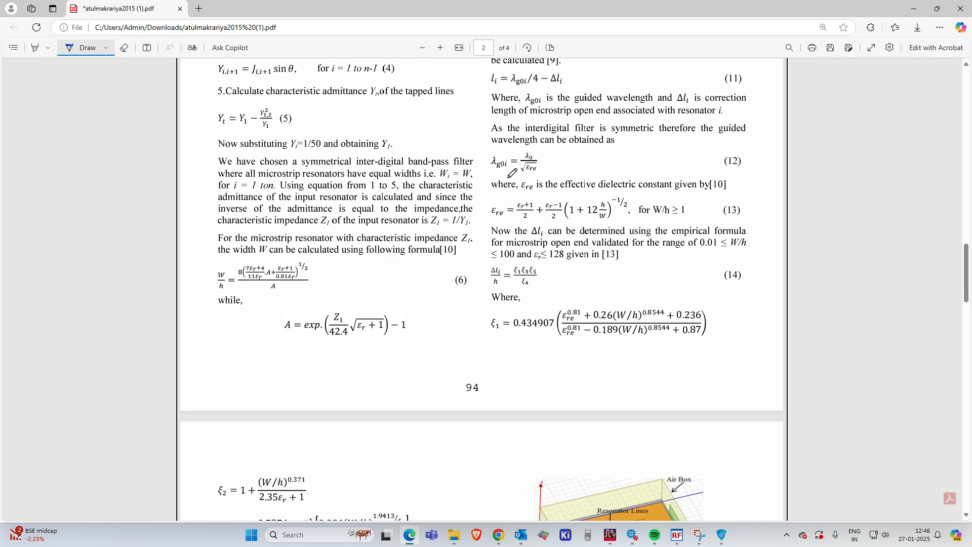
pyautogui.scroll(-4, 512, 172)
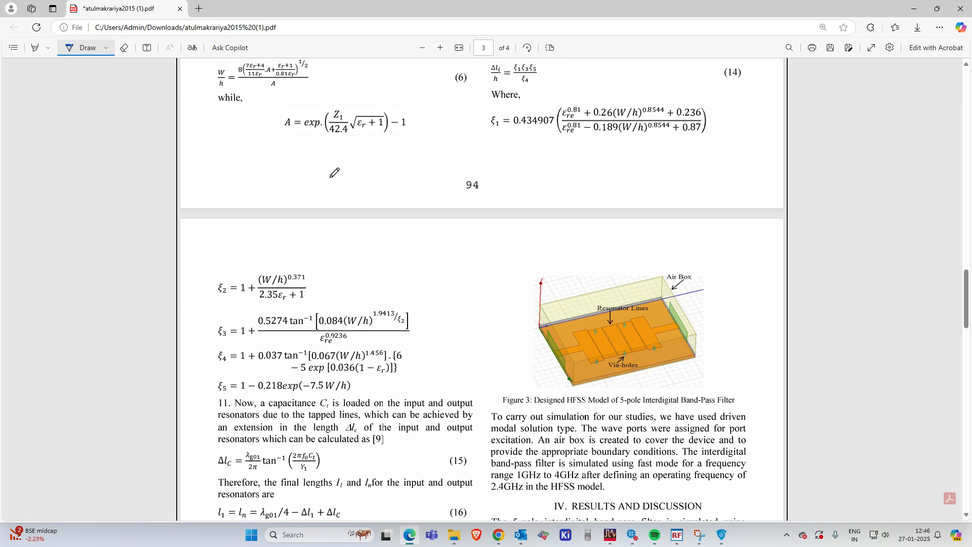
pyautogui.scroll(-2, 335, 173)
pyautogui.scroll(-1, 565, 257)
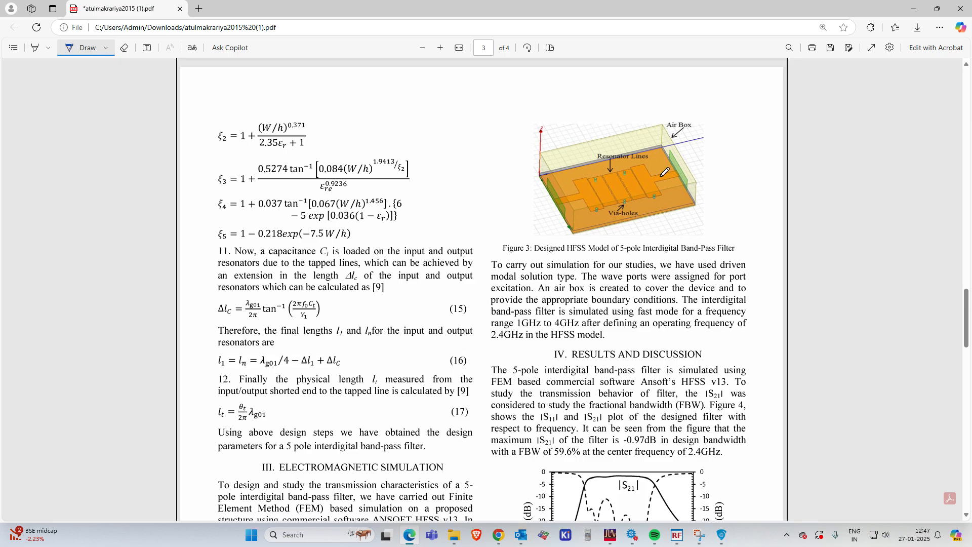
pyautogui.scroll(-4, 639, 216)
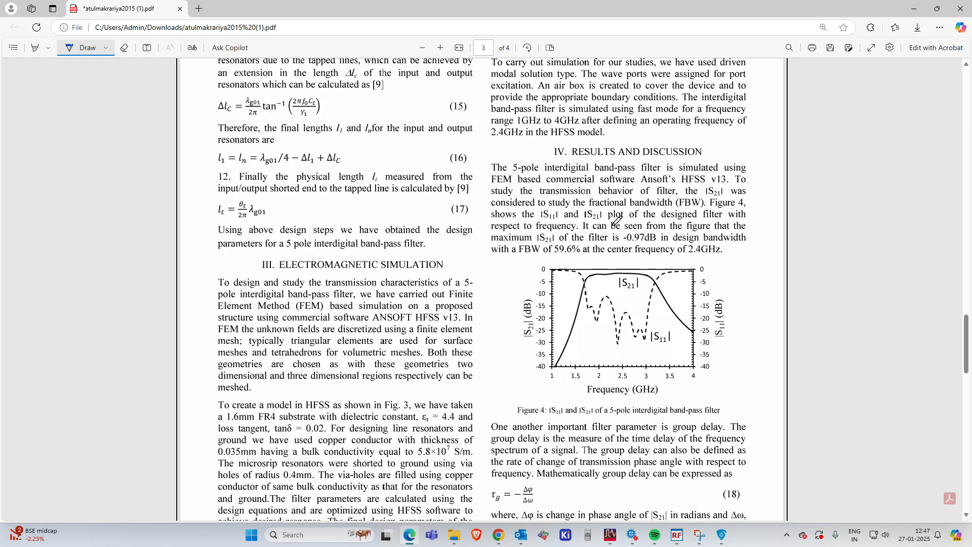
pyautogui.scroll(5, 379, 245)
pyautogui.scroll(3, 468, 264)
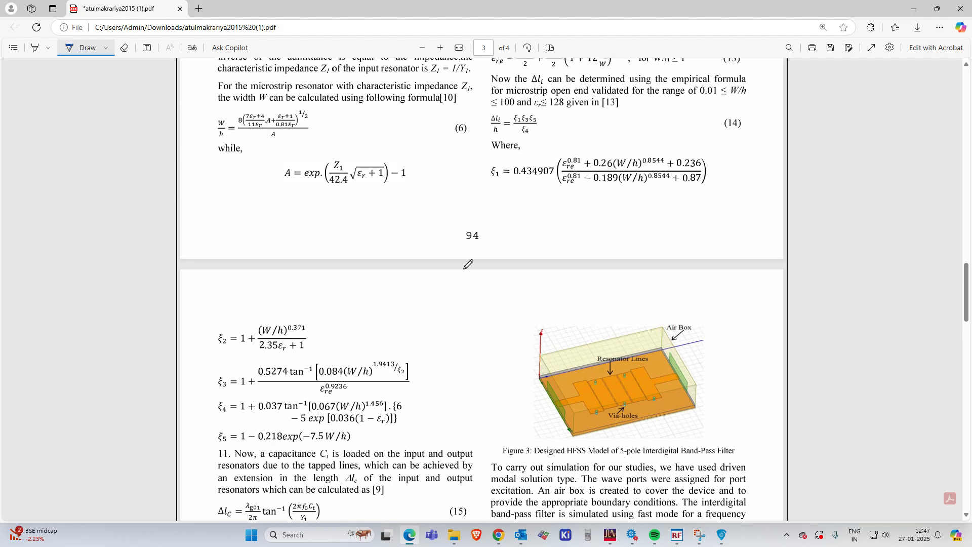
pyautogui.scroll(-4, 389, 341)
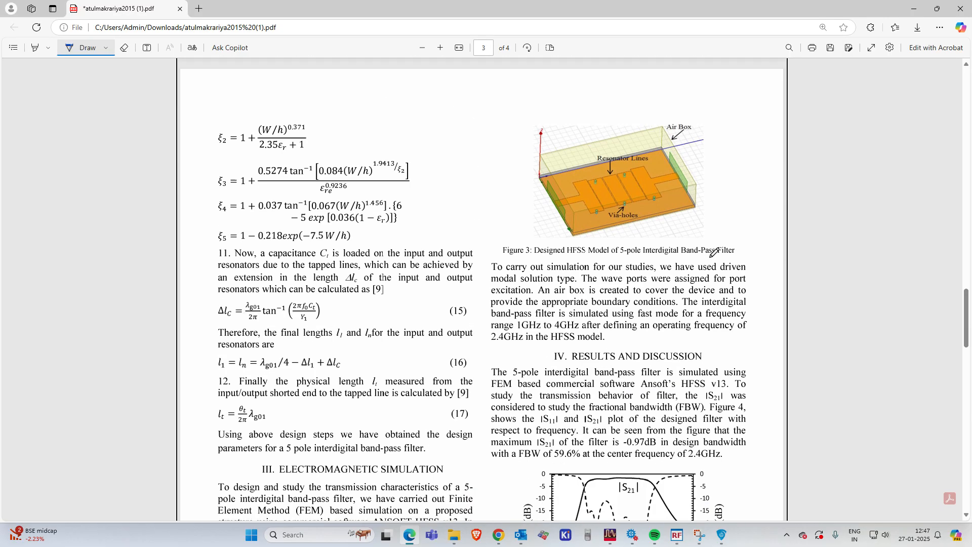
# Step: Go back to Figure 1 and look through the design steps again, continuing to the end of the paper
pyautogui.scroll(15, 505, 107)
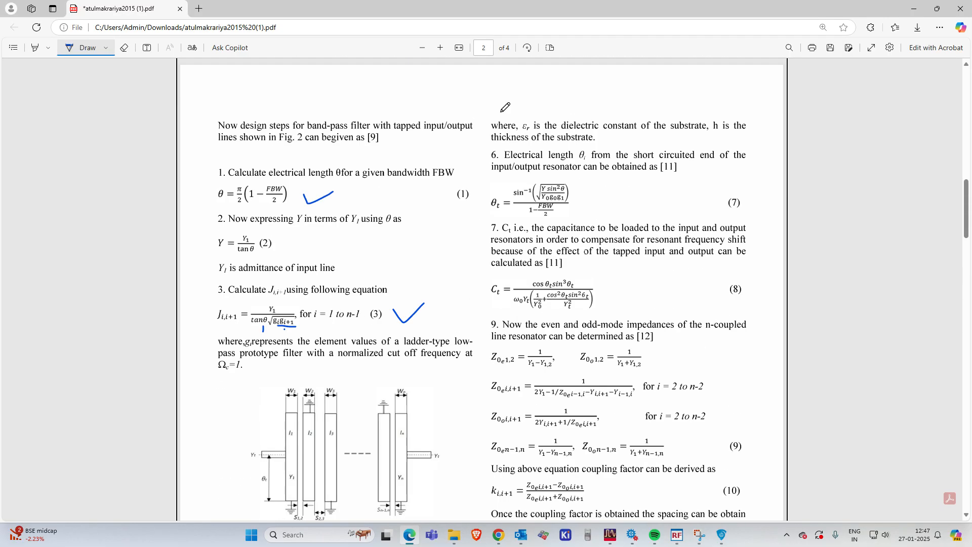
pyautogui.scroll(9, 505, 107)
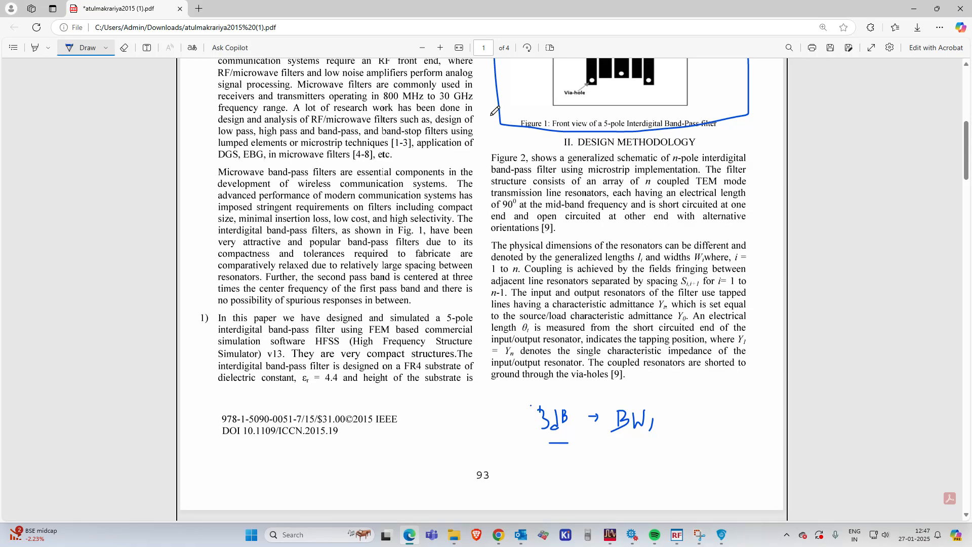
pyautogui.scroll(2, 495, 110)
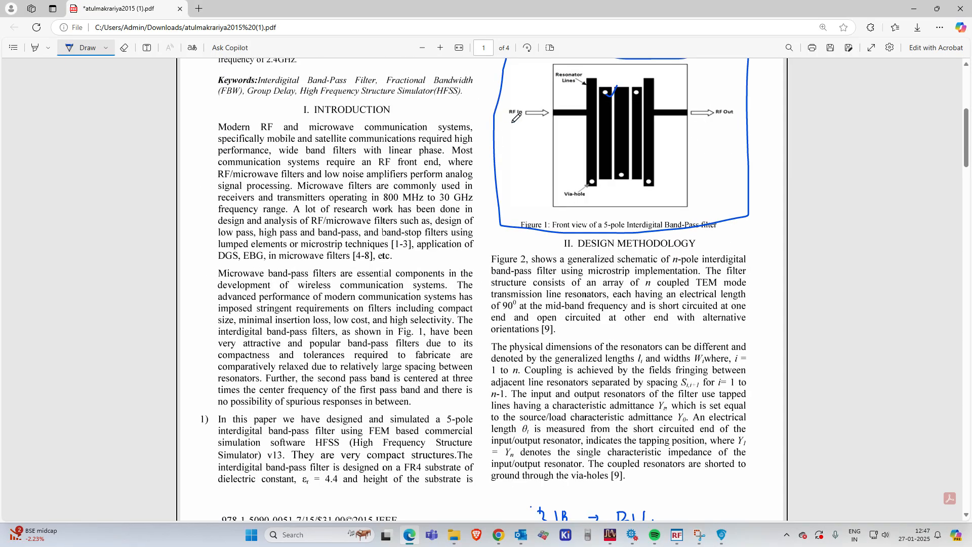
pyautogui.scroll(-10, 553, 116)
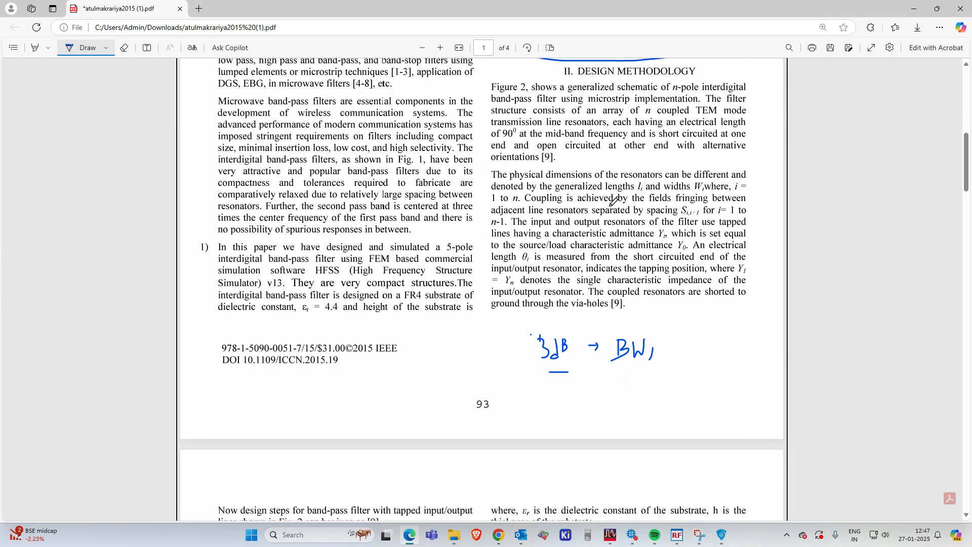
pyautogui.scroll(-4, 517, 298)
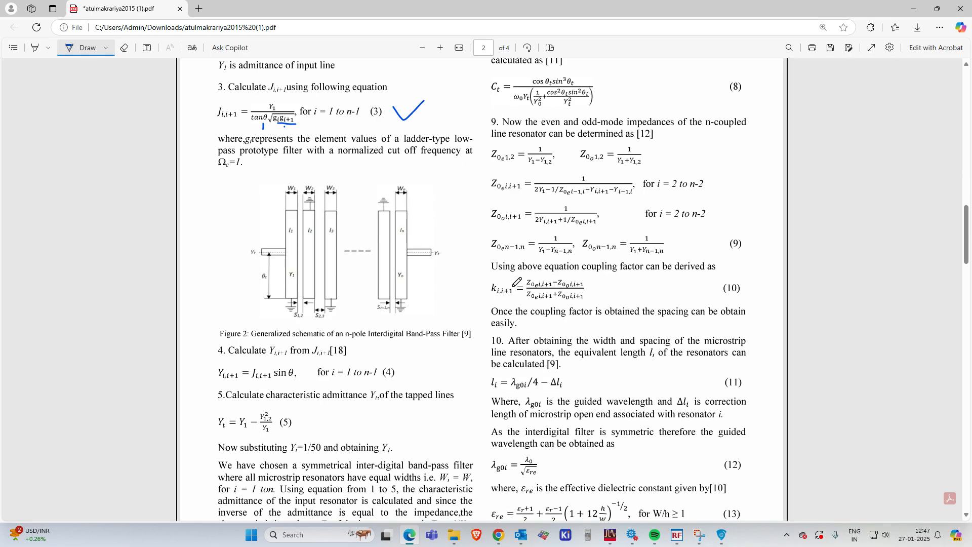
pyautogui.scroll(-3, 477, 280)
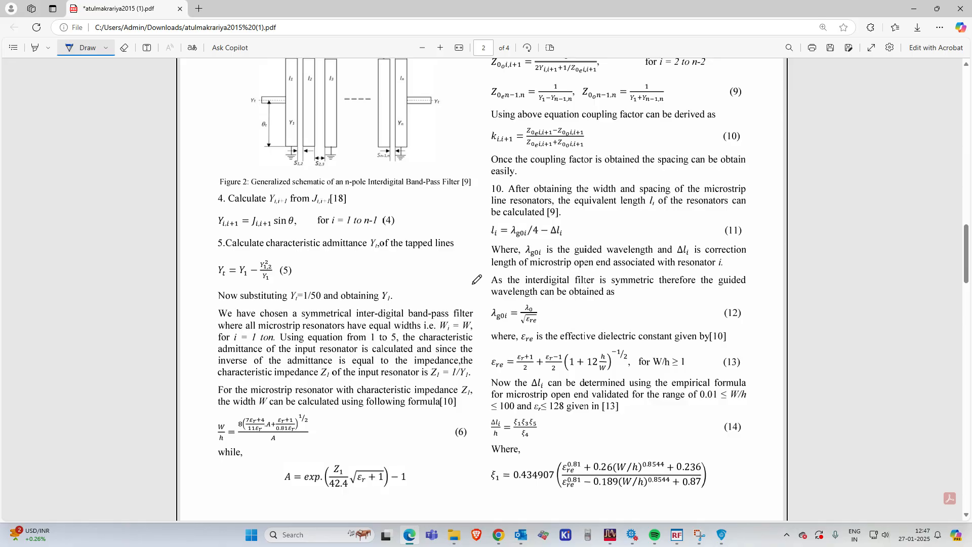
pyautogui.scroll(-2, 497, 263)
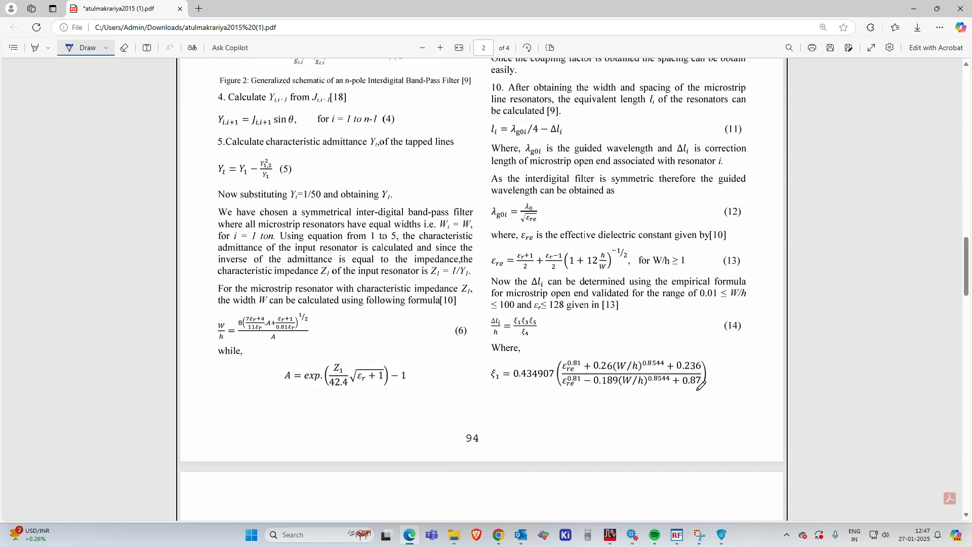
pyautogui.scroll(-6, 702, 386)
pyautogui.scroll(-8, 441, 389)
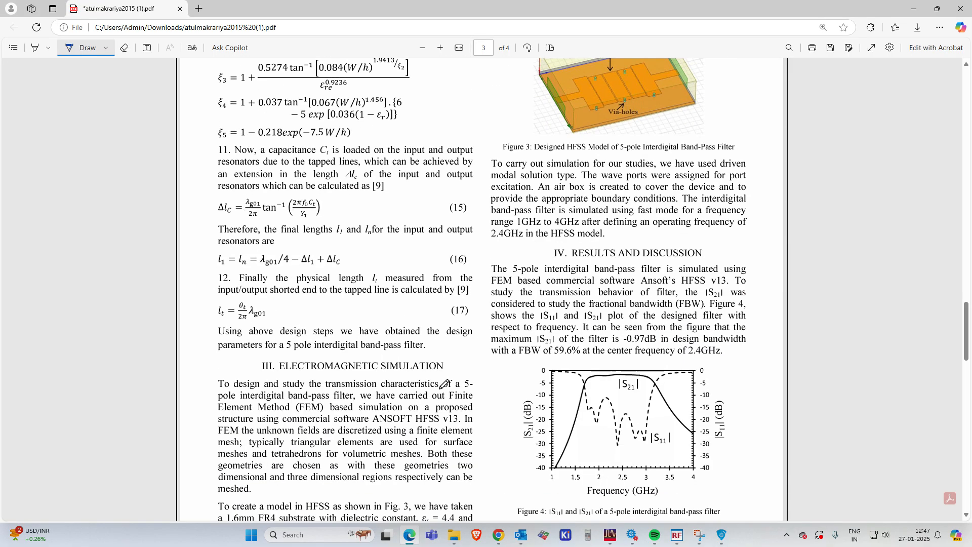
pyautogui.scroll(13, 409, 335)
pyautogui.scroll(8, 406, 338)
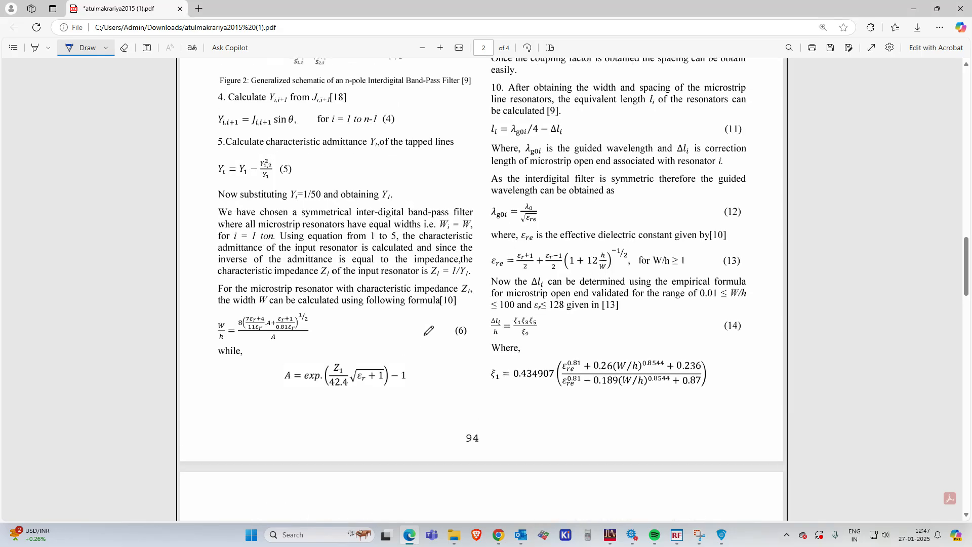
pyautogui.scroll(-20, 431, 329)
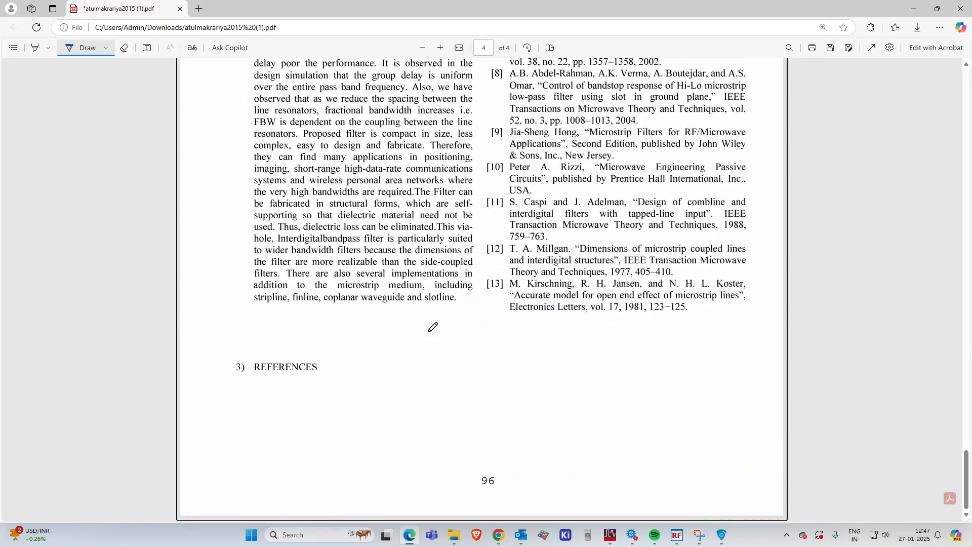
# Step: Box the final design parameters on page 3 with the pen and highlight the width, length, spacing and tapping length lines in yellow
pyautogui.scroll(12, 432, 329)
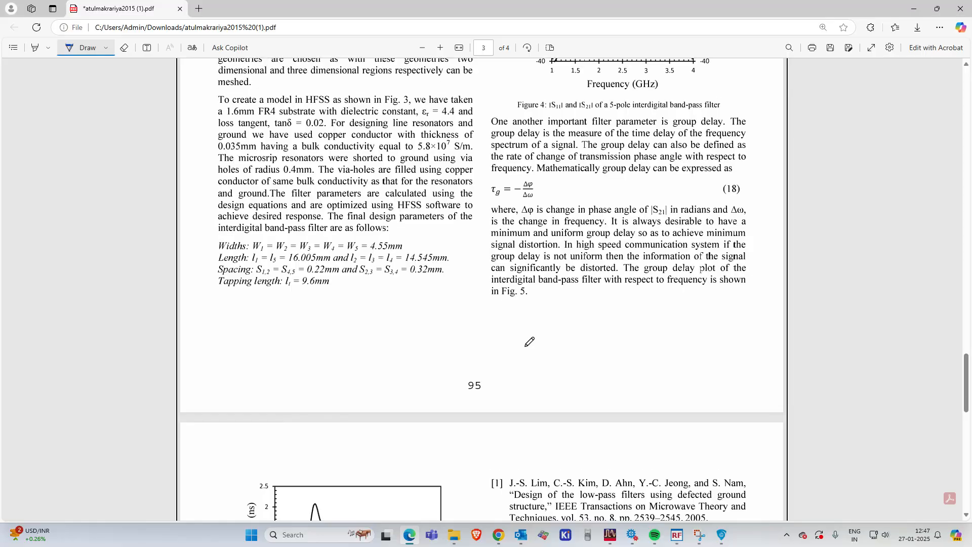
pyautogui.scroll(1, 475, 321)
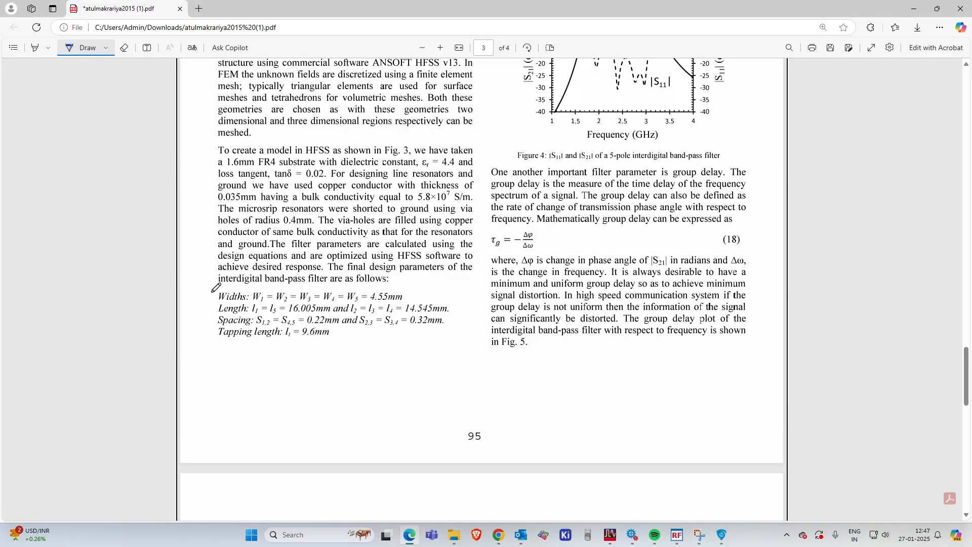
pyautogui.moveTo(213, 290)
pyautogui.mouseDown()
pyautogui.moveTo(244, 347)
pyautogui.moveTo(446, 344)
pyautogui.moveTo(460, 292)
pyautogui.moveTo(458, 280)
pyautogui.moveTo(210, 287)
pyautogui.mouseUp()
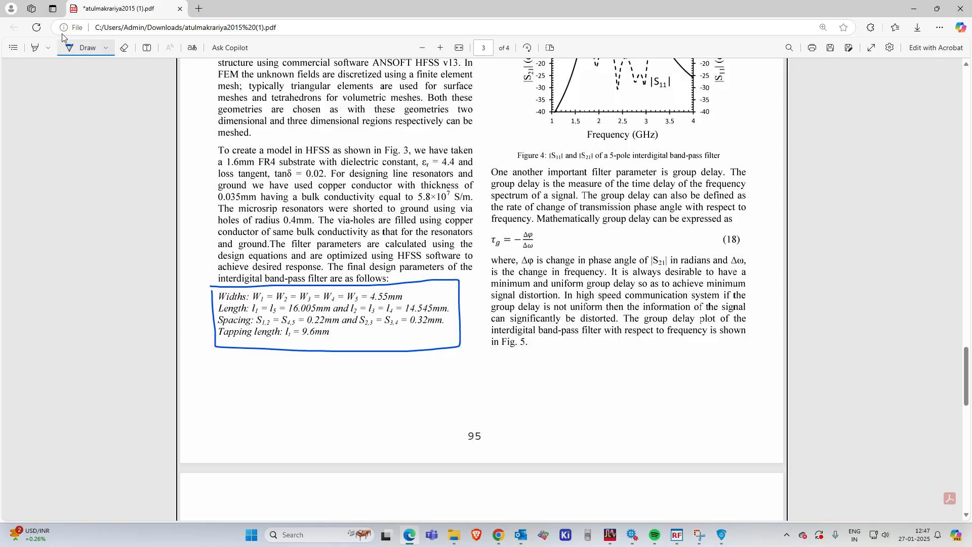
pyautogui.click(39, 47)
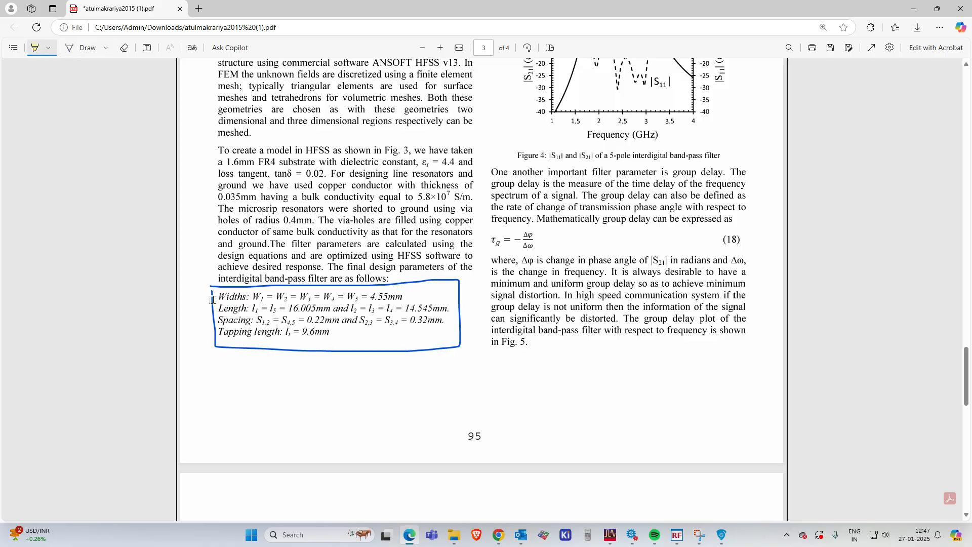
pyautogui.moveTo(212, 299)
pyautogui.mouseDown()
pyautogui.moveTo(353, 301)
pyautogui.moveTo(390, 324)
pyautogui.moveTo(377, 344)
pyautogui.mouseUp()
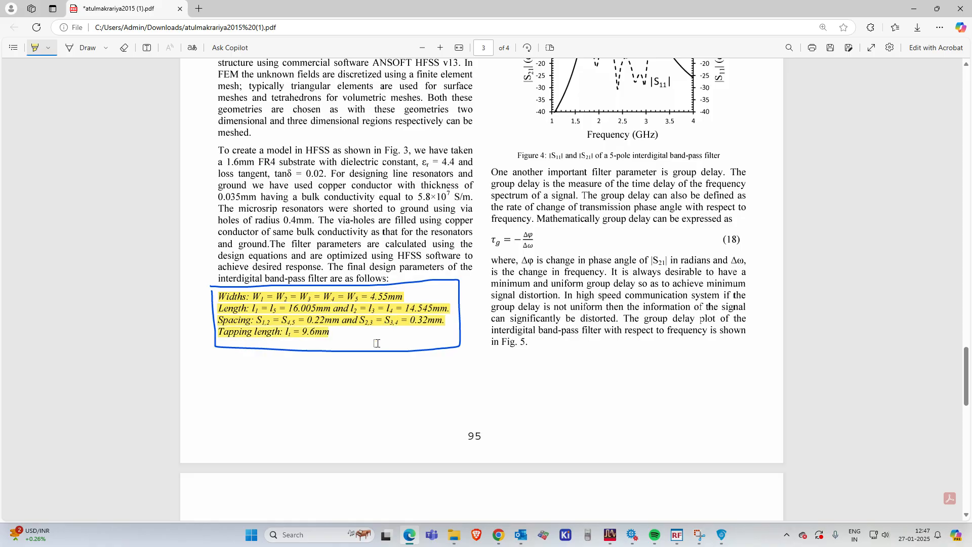
# Step: Mark Figure 4 with a yellow highlight near 1.5 GHz and pen lines across the plot at about -28 and -25 dB, dropping to the frequency axis
pyautogui.scroll(4, 741, 327)
pyautogui.scroll(-4, 735, 321)
pyautogui.scroll(3, 401, 339)
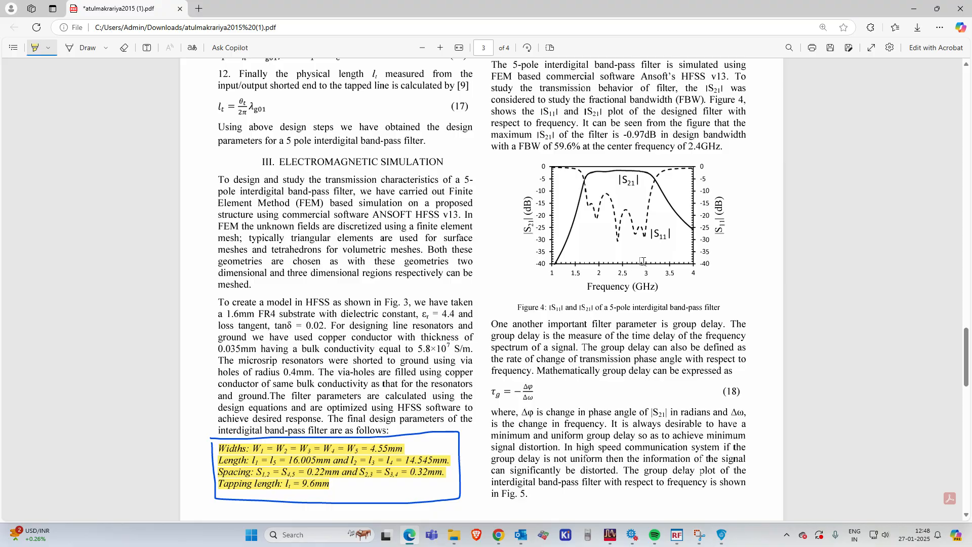
pyautogui.scroll(8, 642, 261)
pyautogui.scroll(-8, 383, 381)
pyautogui.moveTo(569, 238); pyautogui.dragTo(570, 263)
pyautogui.click(84, 48)
pyautogui.moveTo(569, 237)
pyautogui.mouseDown()
pyautogui.moveTo(566, 263)
pyautogui.moveTo(571, 241)
pyautogui.moveTo(694, 234)
pyautogui.mouseUp()
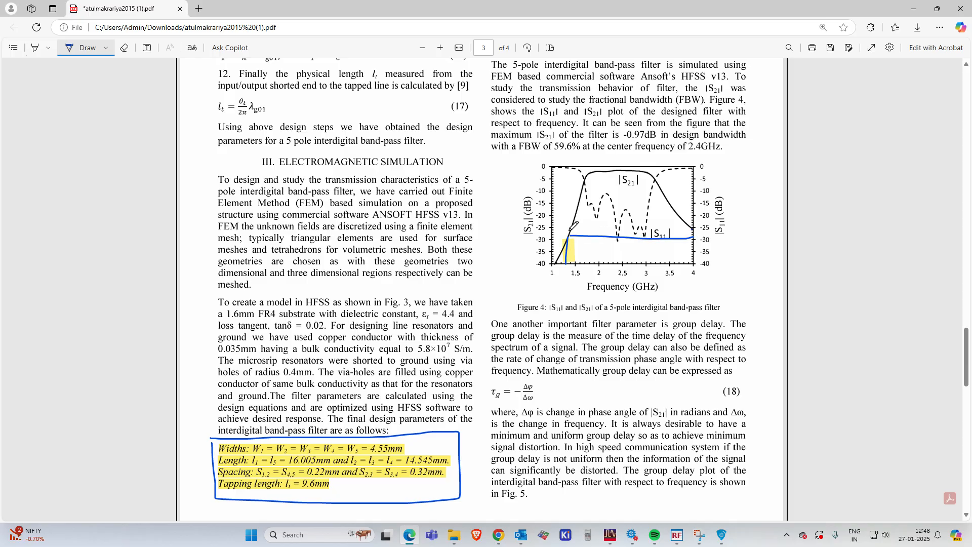
pyautogui.moveTo(572, 229); pyautogui.dragTo(575, 273)
pyautogui.moveTo(573, 228)
pyautogui.mouseDown()
pyautogui.moveTo(690, 228)
pyautogui.moveTo(692, 263)
pyautogui.mouseUp()
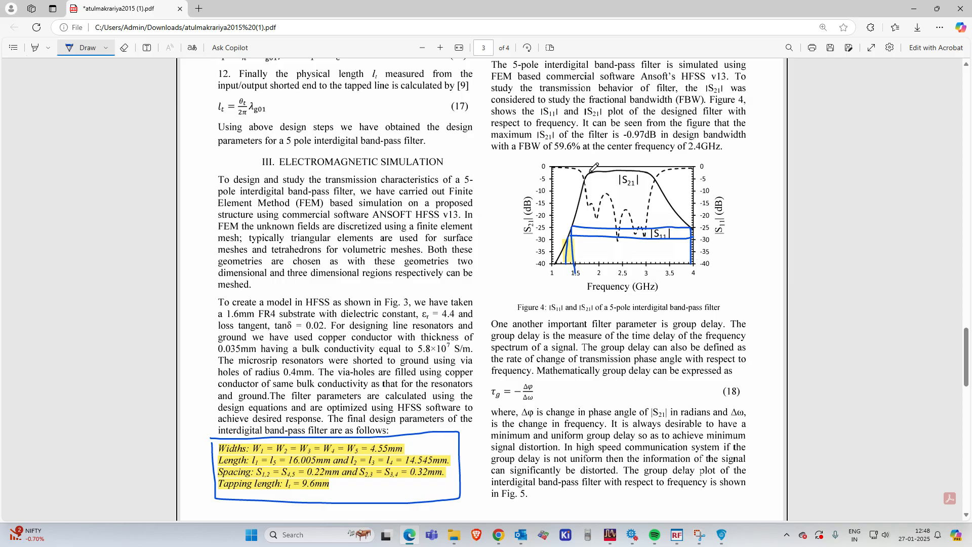
# Step: Draw a pen line across the |S21| passband at about -3 dB in Figure 4, with vertical lines from the band edges to the frequency axis
pyautogui.moveTo(587, 175); pyautogui.dragTo(598, 263)
pyautogui.moveTo(586, 174)
pyautogui.mouseDown()
pyautogui.moveTo(656, 175)
pyautogui.moveTo(654, 264)
pyautogui.mouseUp()
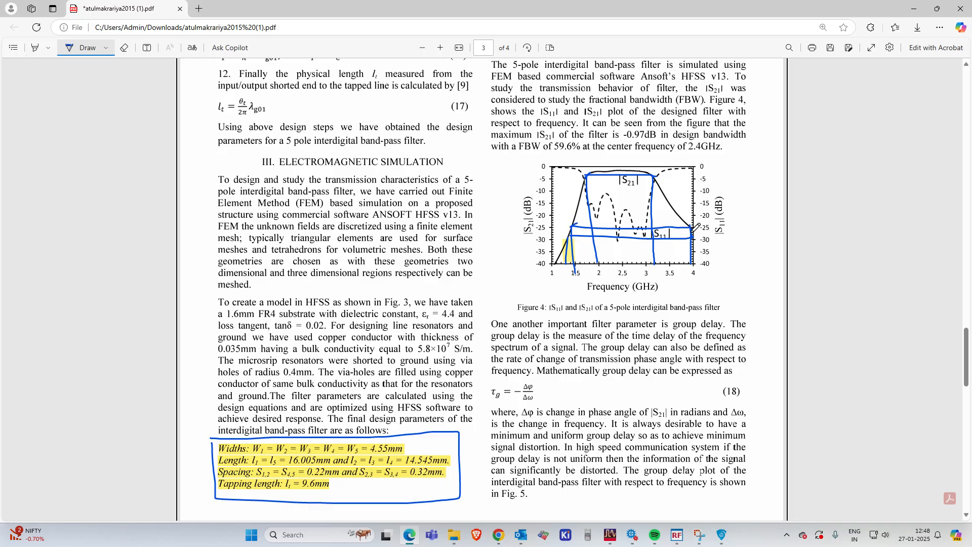
pyautogui.moveTo(693, 227); pyautogui.dragTo(694, 268)
pyautogui.moveTo(587, 178); pyautogui.dragTo(589, 264)
# Step: Underline "FBW of 59.6%" with the pen in the Results and Discussion paragraph above Figure 4
pyautogui.scroll(1, 643, 216)
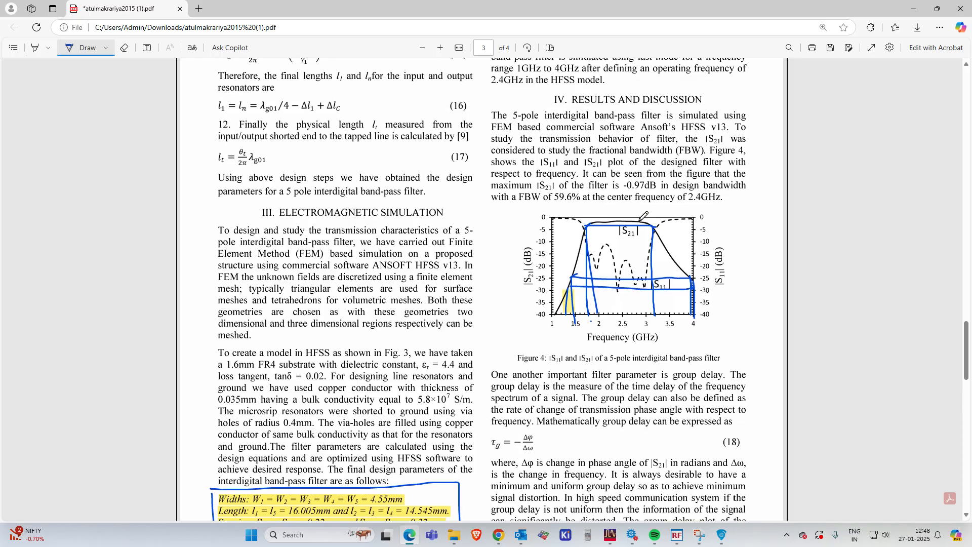
pyautogui.moveTo(528, 201); pyautogui.dragTo(573, 206)
pyautogui.scroll(2, 643, 129)
pyautogui.scroll(-4, 643, 129)
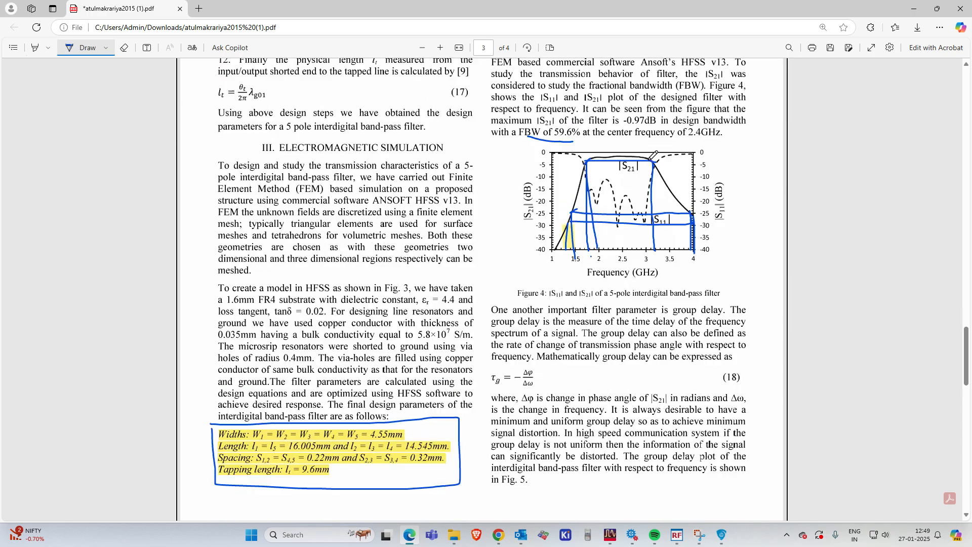
# Step: Examine the annotated |S21| passband in Figure 4, the page 2 design equations and the final design parameters on page 3
pyautogui.scroll(4, 643, 130)
pyautogui.scroll(3, 633, 152)
pyautogui.scroll(-4, 616, 176)
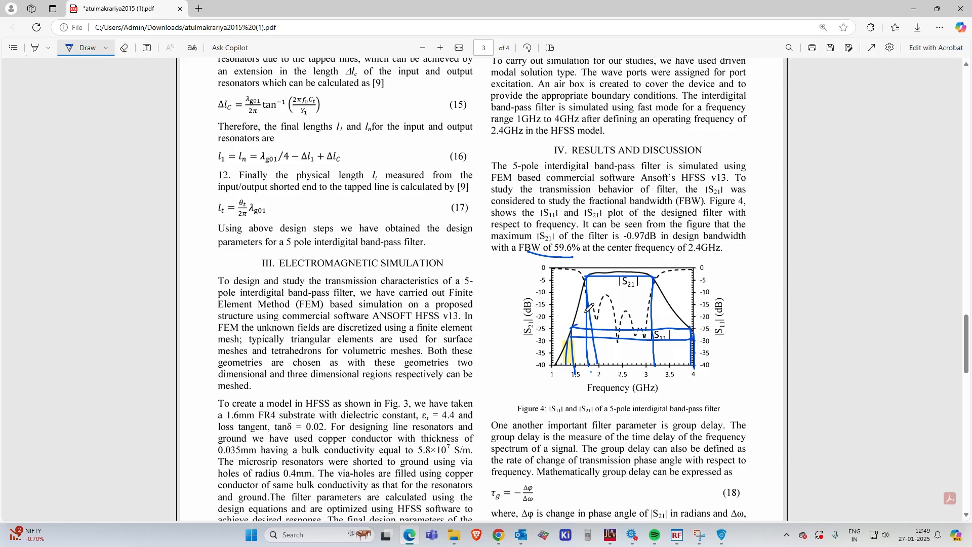
pyautogui.moveTo(555, 305); pyautogui.dragTo(658, 302)
pyautogui.scroll(10, 532, 332)
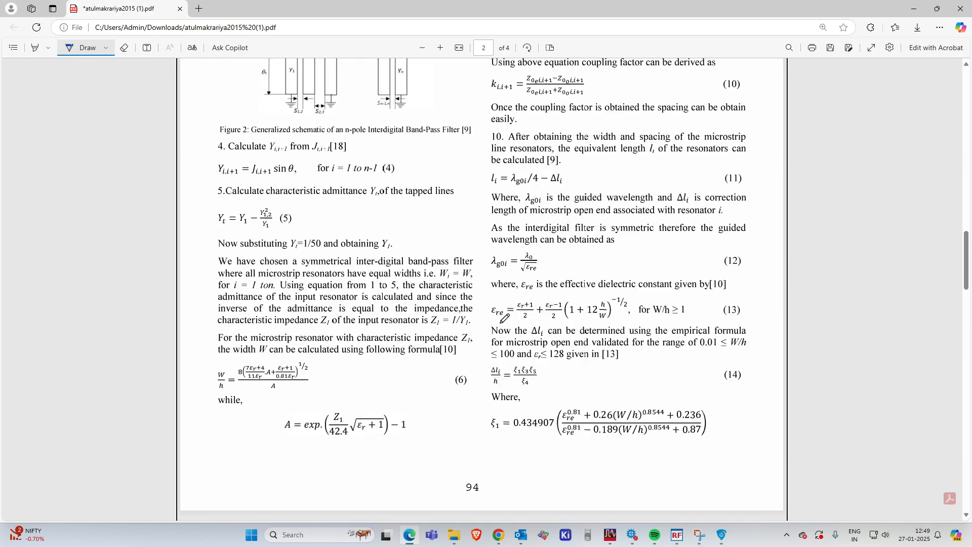
pyautogui.scroll(-5, 510, 326)
pyautogui.scroll(-12, 510, 326)
pyautogui.scroll(2, 362, 271)
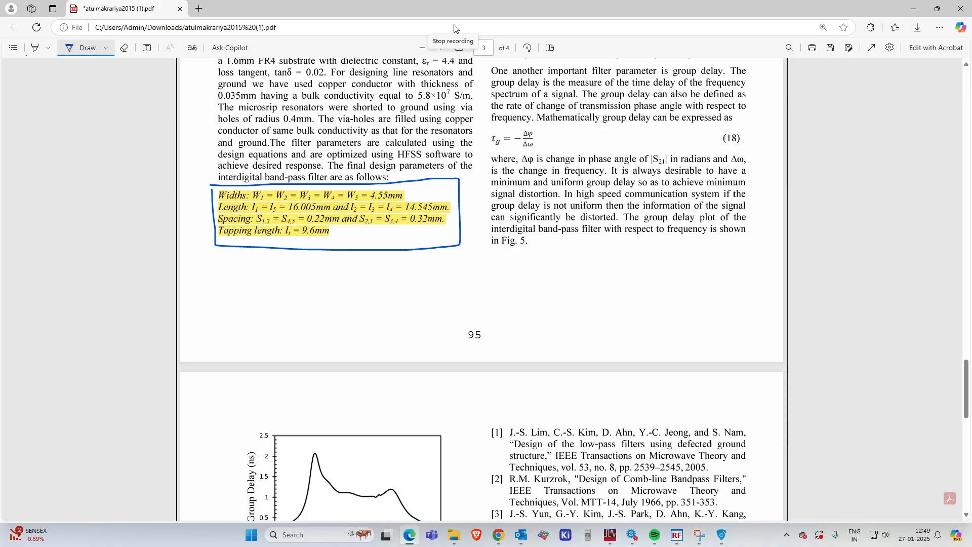
pyautogui.scroll(1, 509, 257)
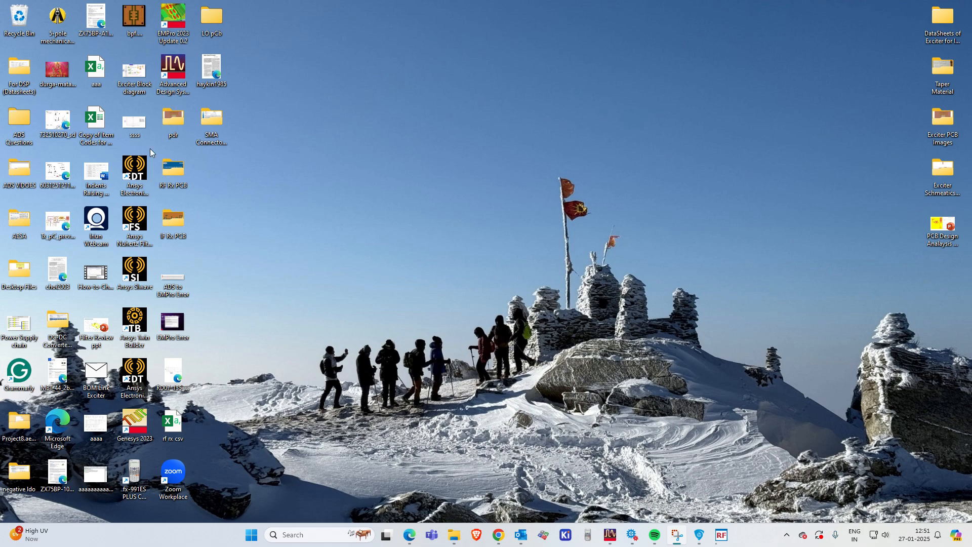
# Step: Launch Advanced Design System and create a new workspace named intedigital_bpf_video_wrk
pyautogui.doubleClick(172, 68)
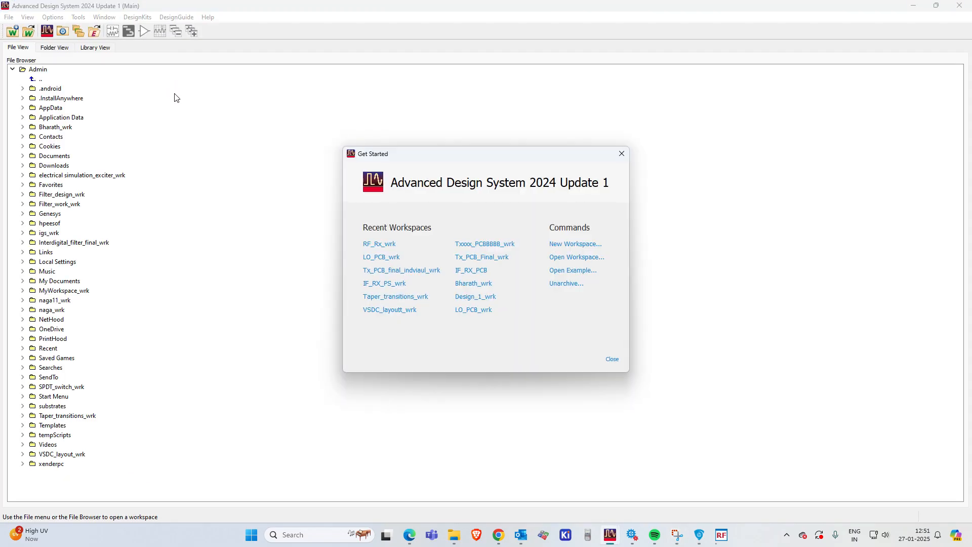
pyautogui.click(583, 245)
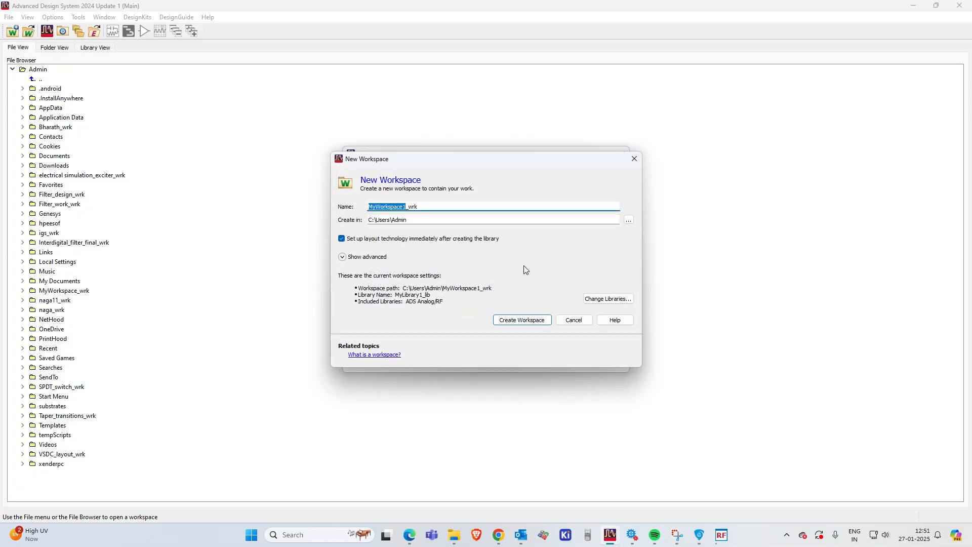
pyautogui.write('in')
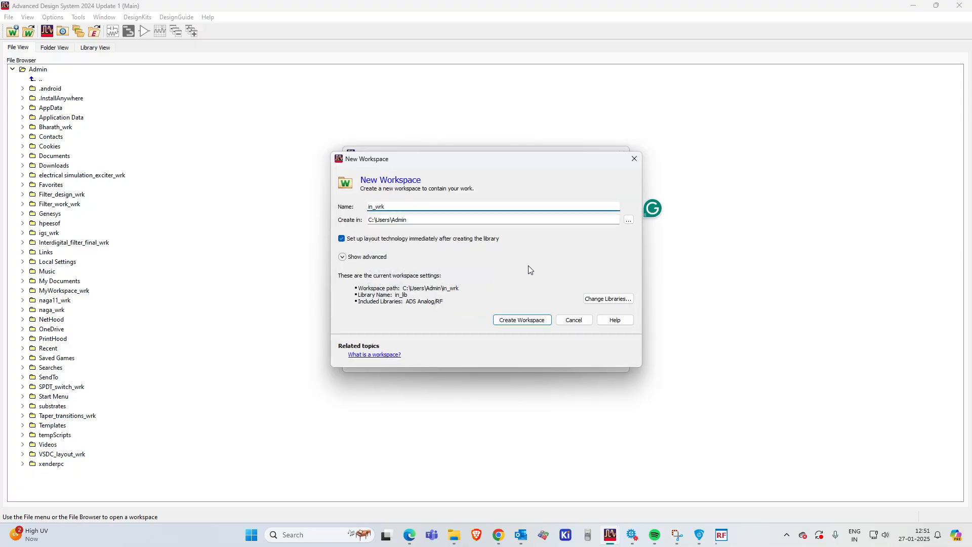
pyautogui.write('ter')
pyautogui.write('_')
pyautogui.press('BackSpace')
pyautogui.press('BackSpace')
pyautogui.write('digit')
pyautogui.write('al')
pyautogui.write('_bp')
pyautogui.write('f')
pyautogui.write('_vid')
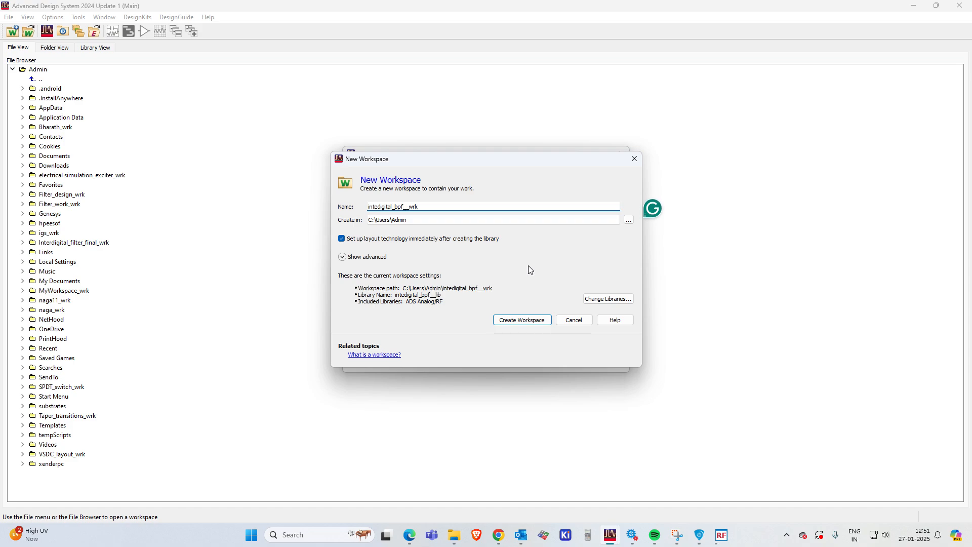
pyautogui.write('eo')
pyautogui.click(530, 319)
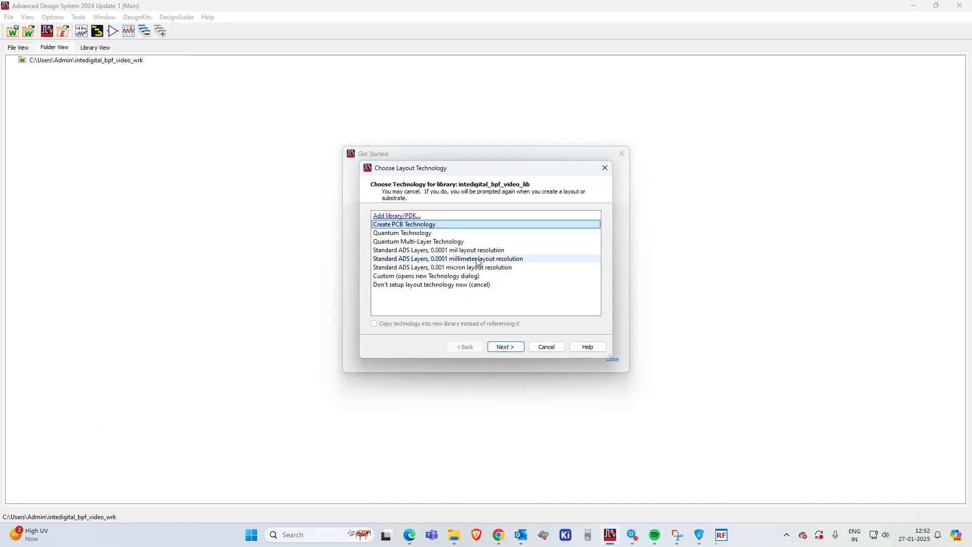
# Step: Choose Standard ADS Layers with 0.0001 millimeter layout resolution for the library and create a layout cell named interdigital
pyautogui.click(439, 261)
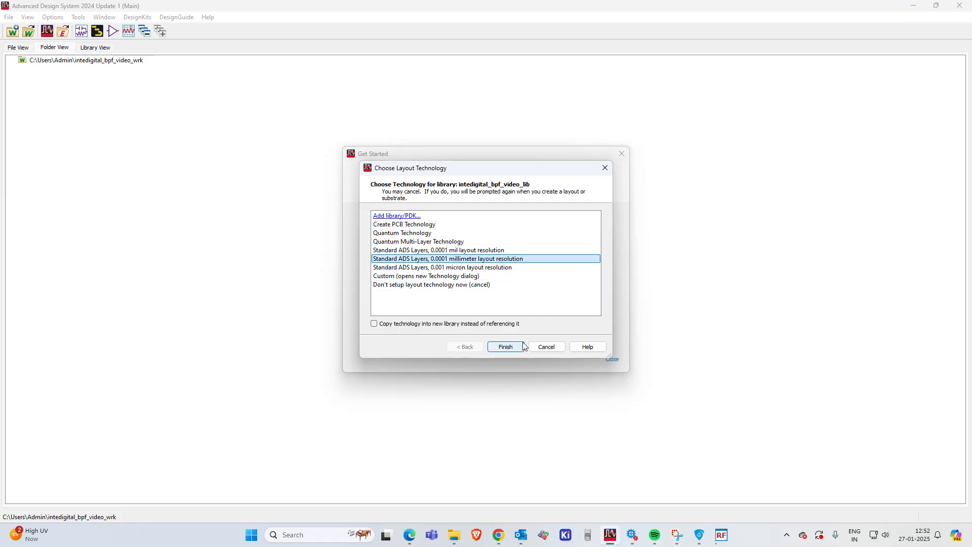
pyautogui.click(505, 348)
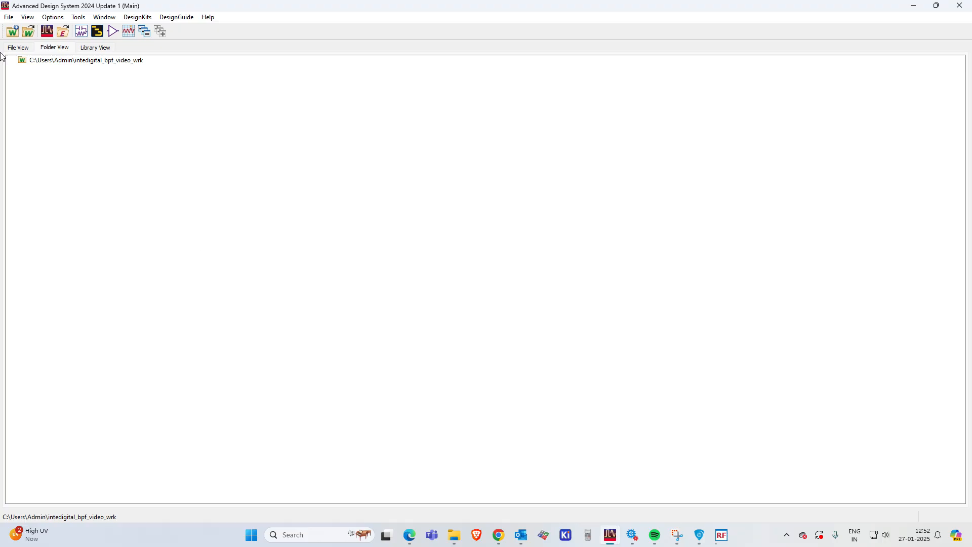
pyautogui.click(97, 32)
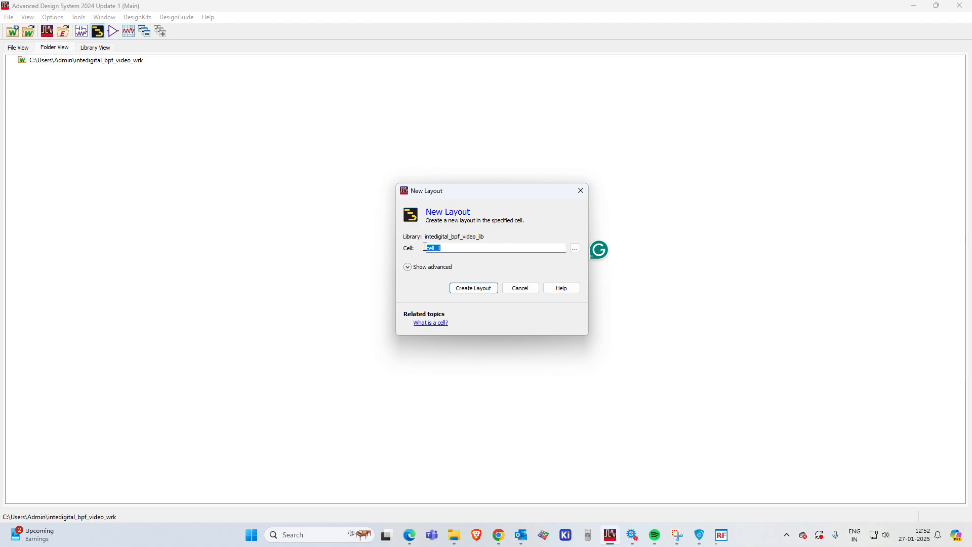
pyautogui.write('interdig')
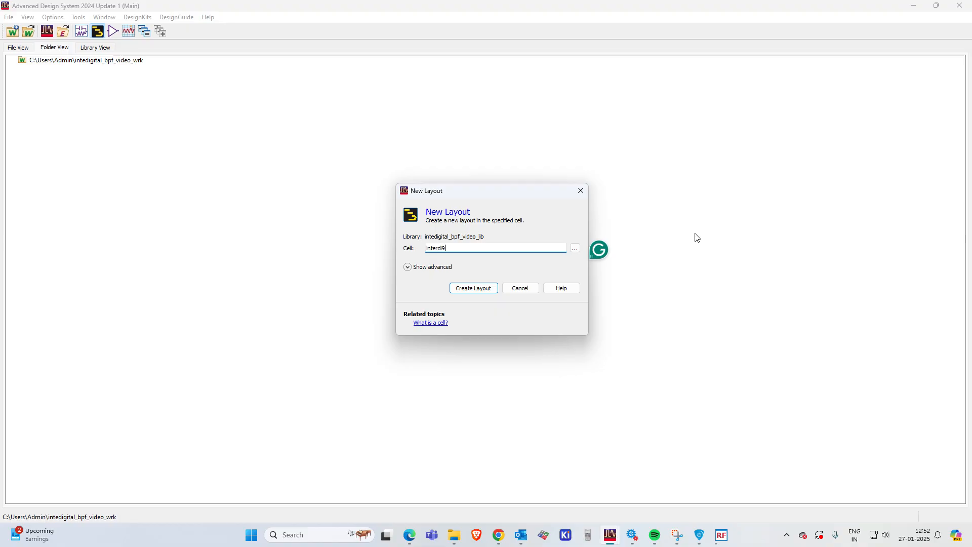
pyautogui.write('ital')
pyautogui.press('Return')
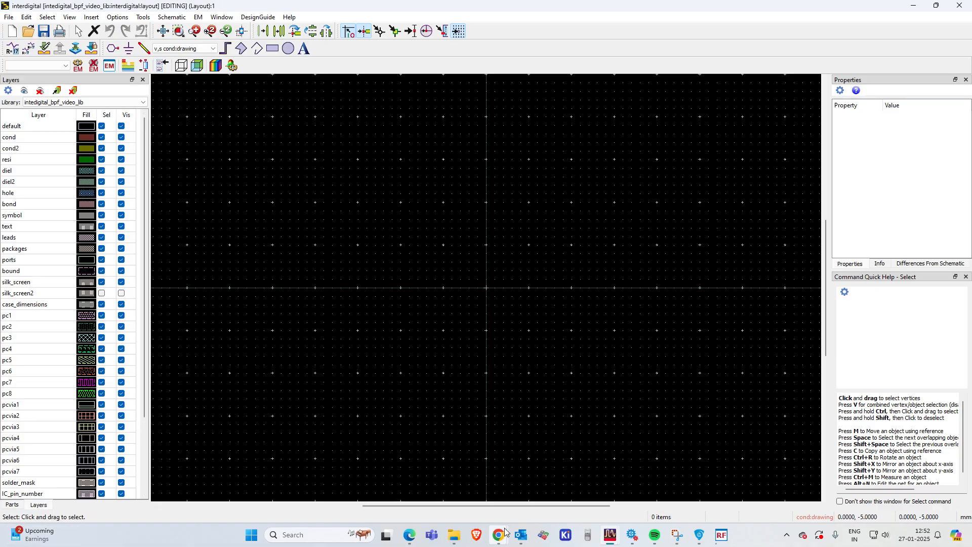
# Step: Switch to the paper in Edge and underline the input and output feed lines in Figure 1 with an orange pen
pyautogui.click(415, 536)
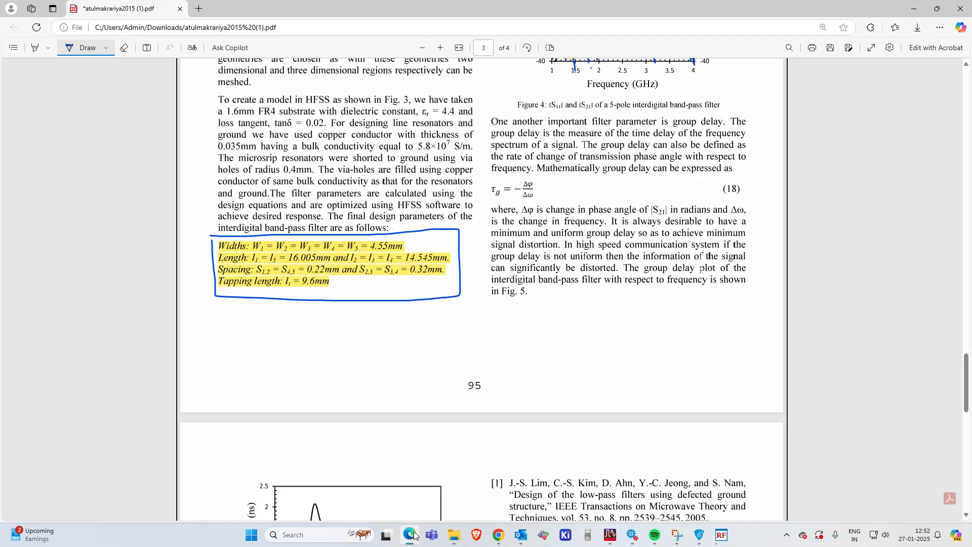
pyautogui.scroll(10, 357, 279)
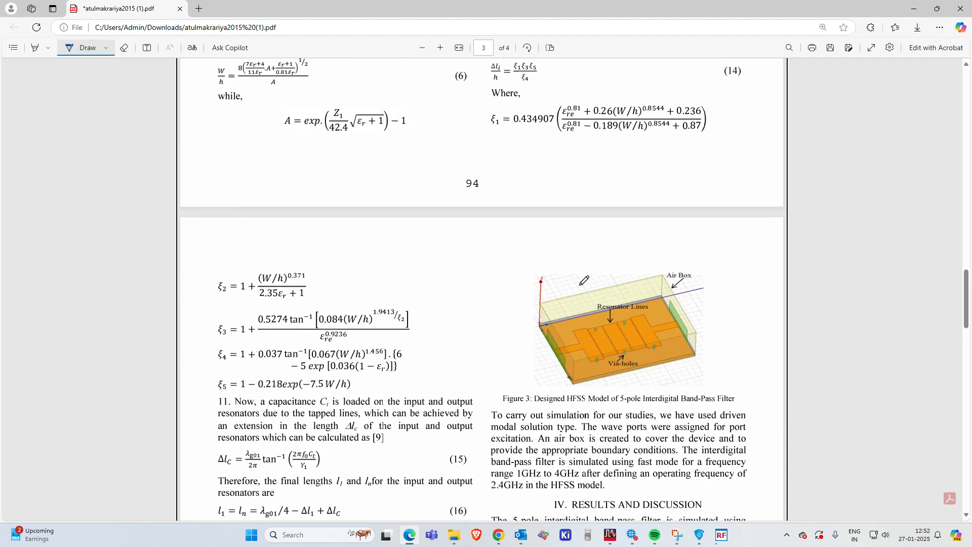
pyautogui.scroll(2, 434, 289)
pyautogui.scroll(-3, 463, 294)
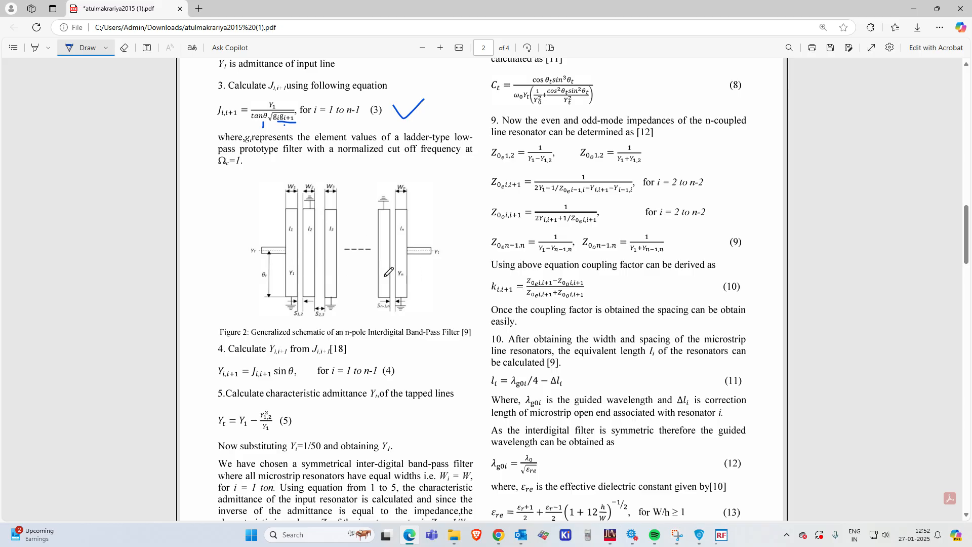
pyautogui.scroll(-1, 462, 278)
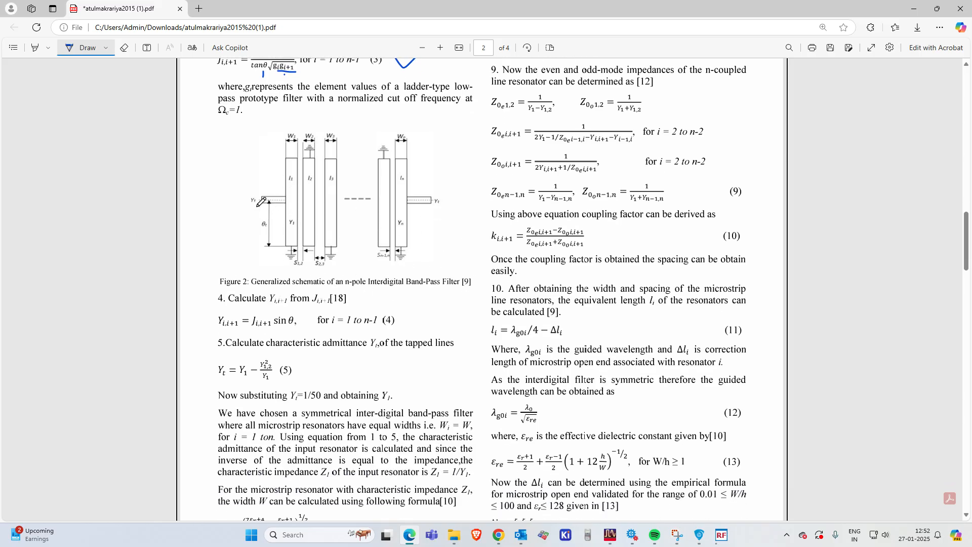
pyautogui.moveTo(257, 206); pyautogui.dragTo(282, 206)
pyautogui.scroll(10, 261, 192)
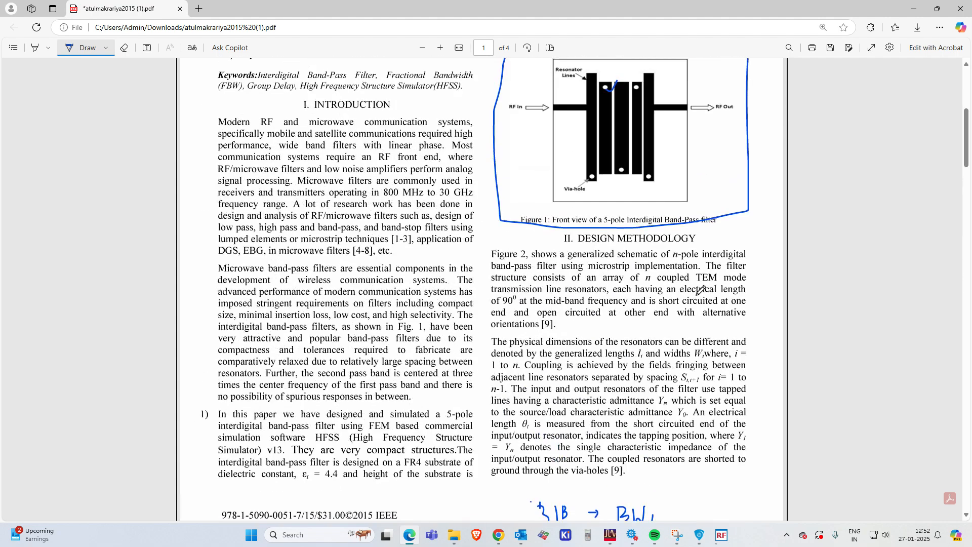
pyautogui.scroll(5, 797, 345)
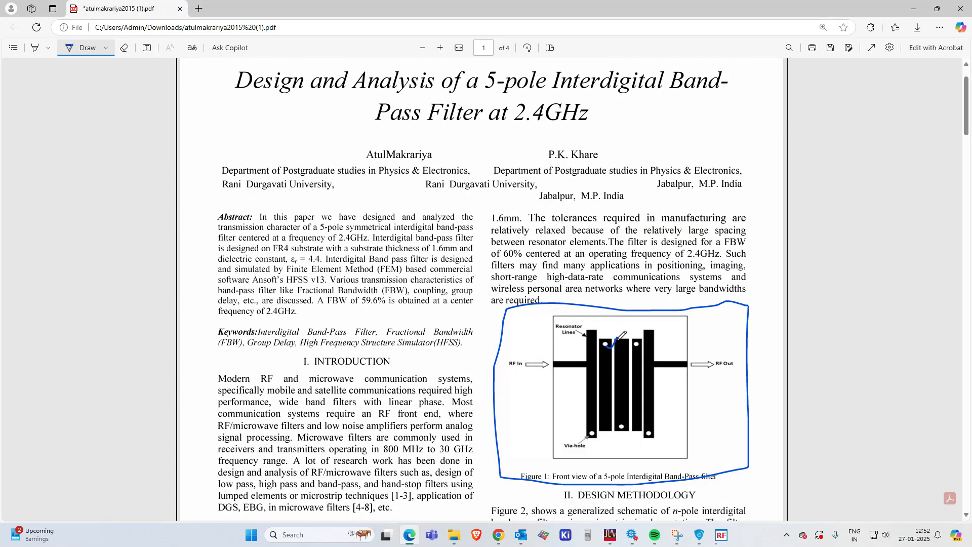
pyautogui.click(104, 48)
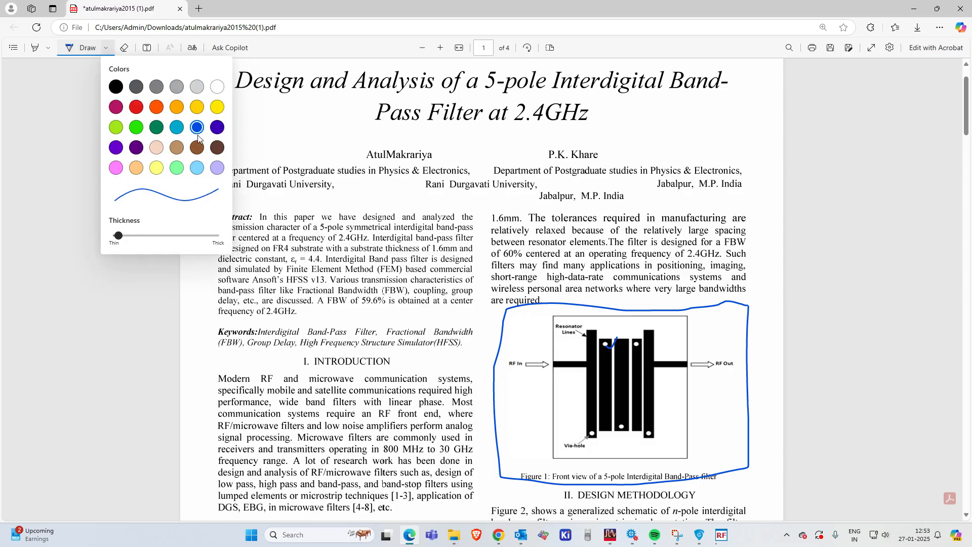
pyautogui.click(157, 108)
pyautogui.moveTo(556, 372); pyautogui.dragTo(586, 373)
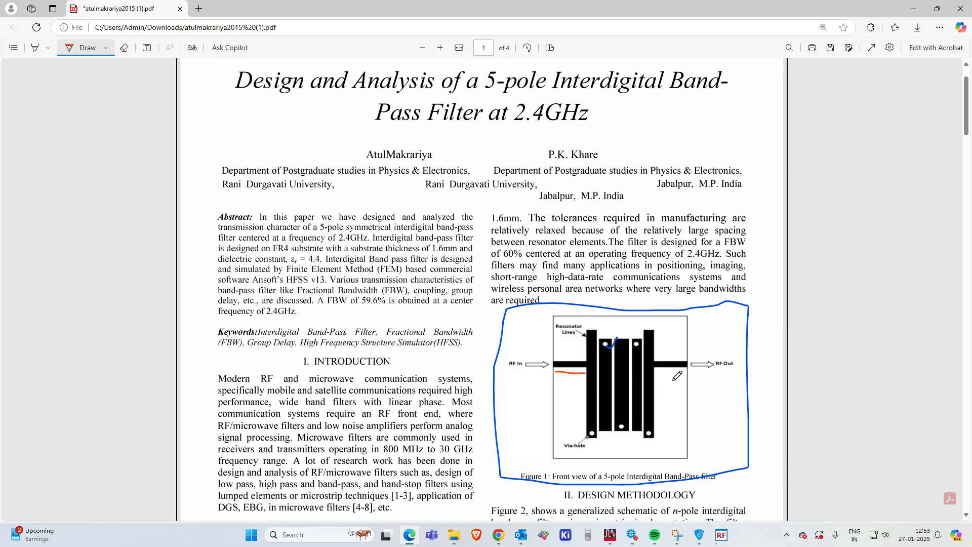
pyautogui.moveTo(661, 370); pyautogui.dragTo(688, 374)
# Step: Check the final design parameters on page 3 and return to the interdigital layout in Advanced Design System
pyautogui.scroll(-20, 571, 369)
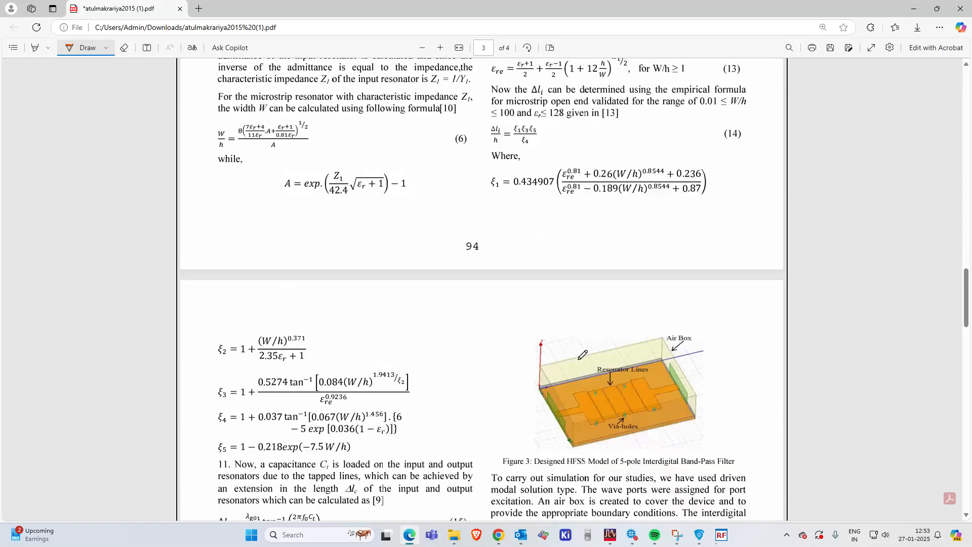
pyautogui.scroll(-10, 582, 355)
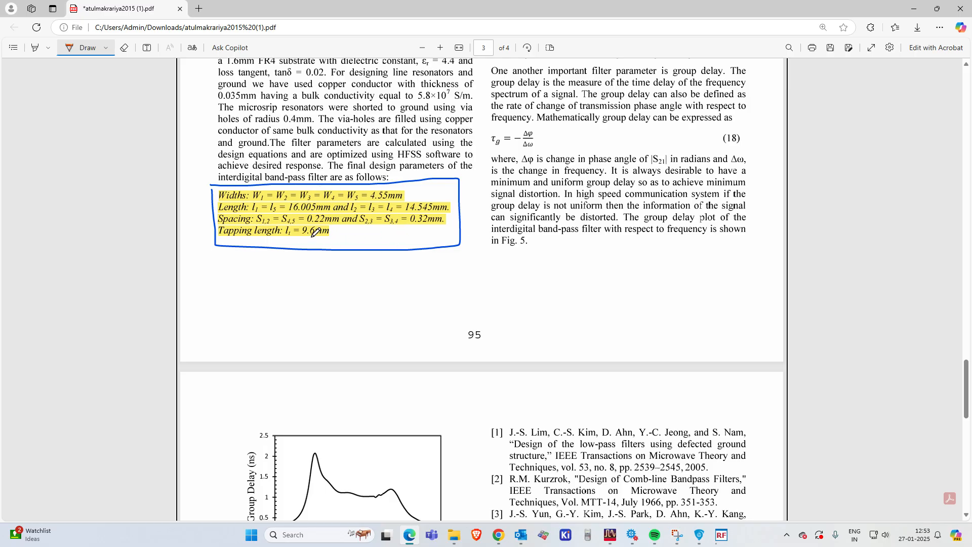
pyautogui.moveTo(610, 535)
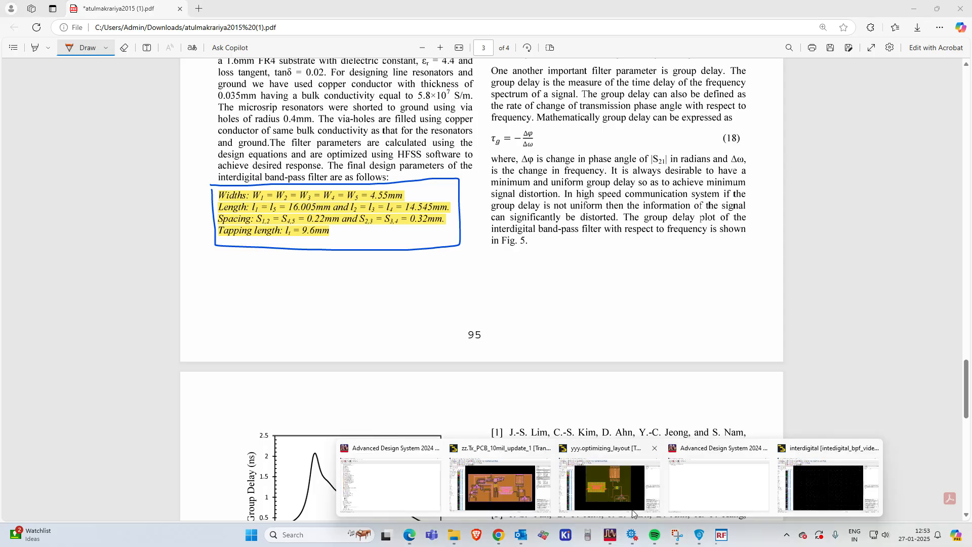
pyautogui.click(818, 483)
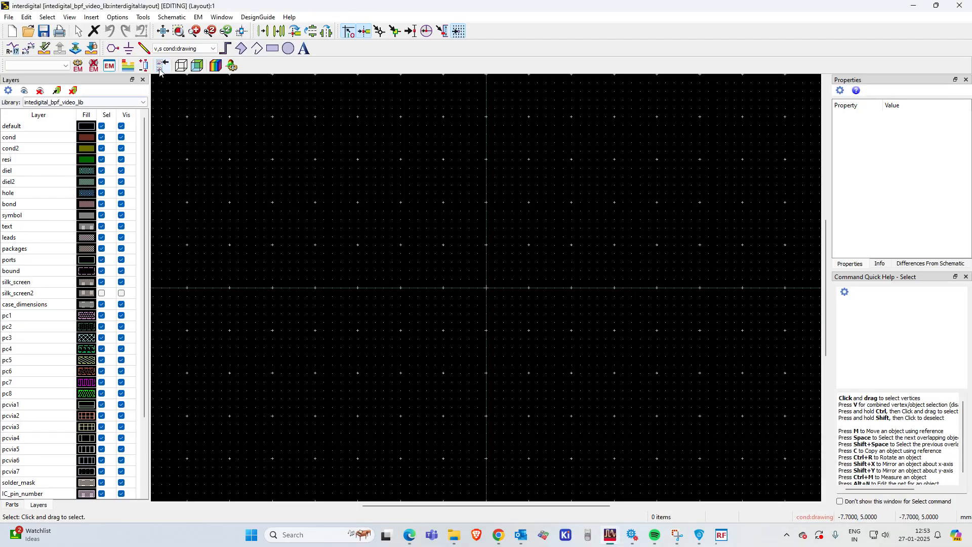
pyautogui.click(144, 48)
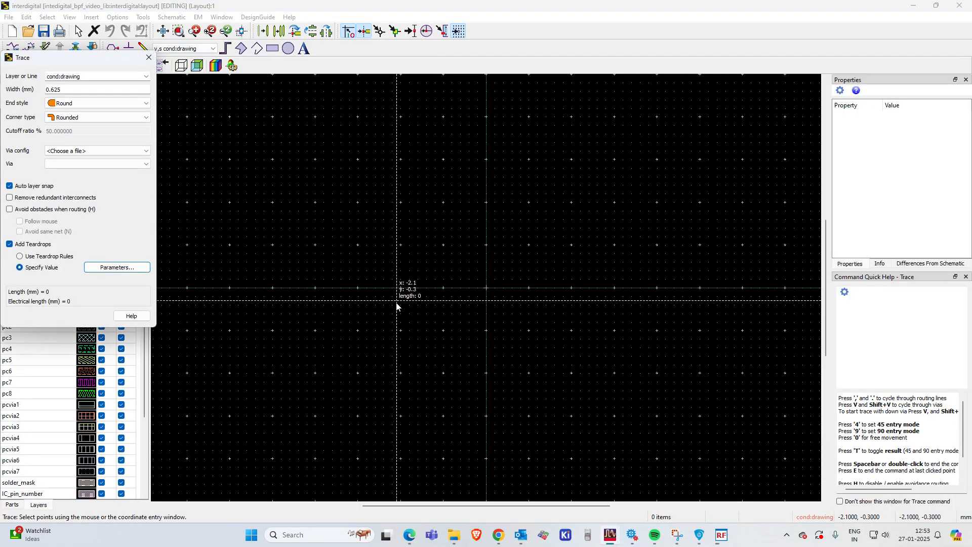
pyautogui.click(337, 289)
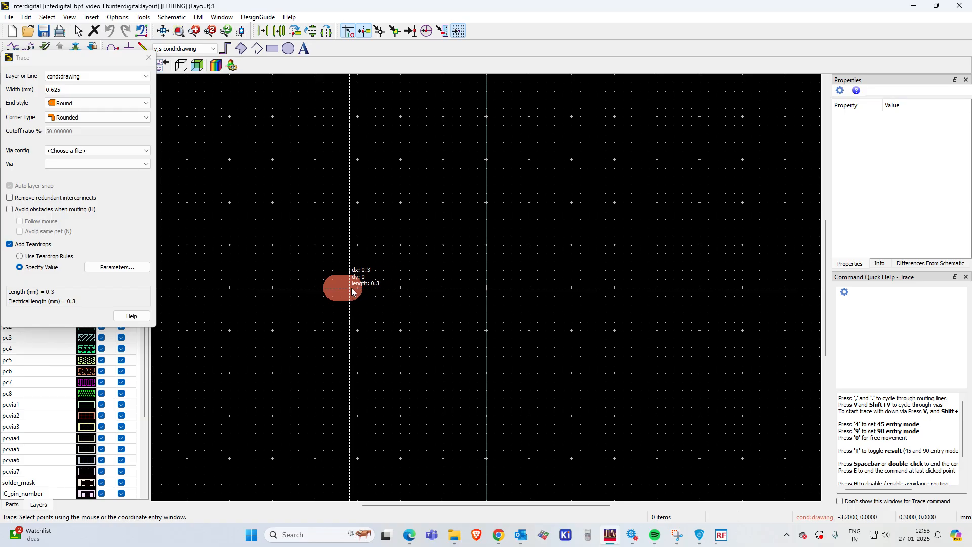
pyautogui.press('Escape')
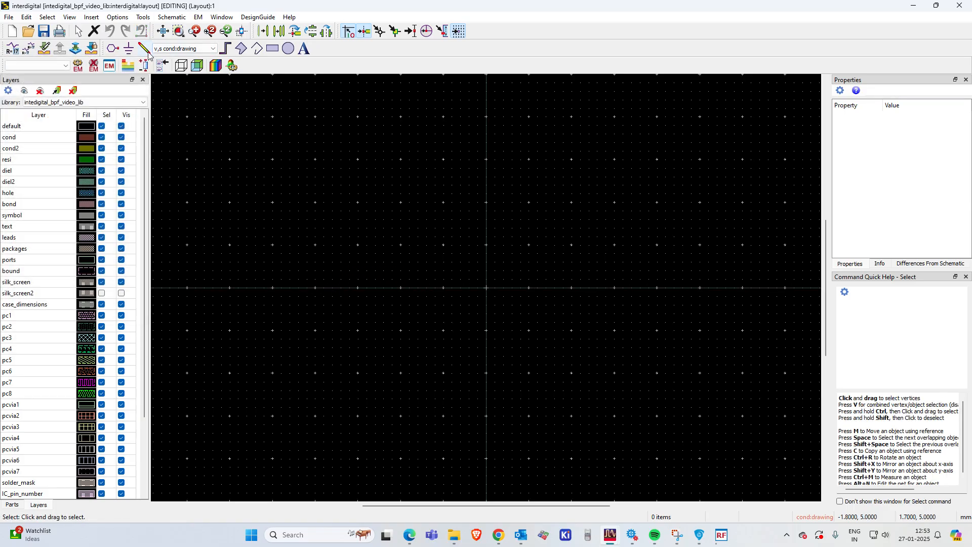
# Step: Draw a horizontal rectangle about 4.3 mm wide and 0.6 mm high on the cond layer, above and left of the origin
pyautogui.click(272, 48)
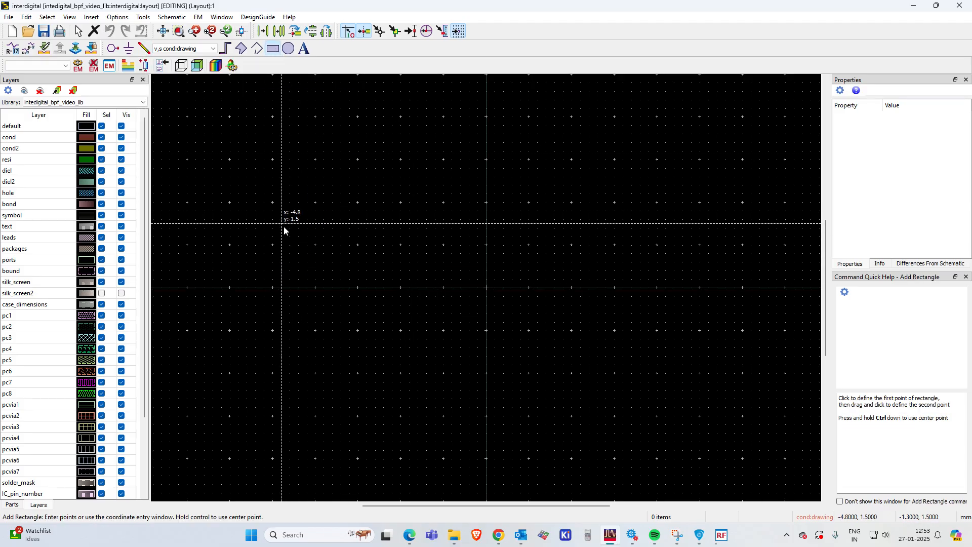
pyautogui.click(277, 207)
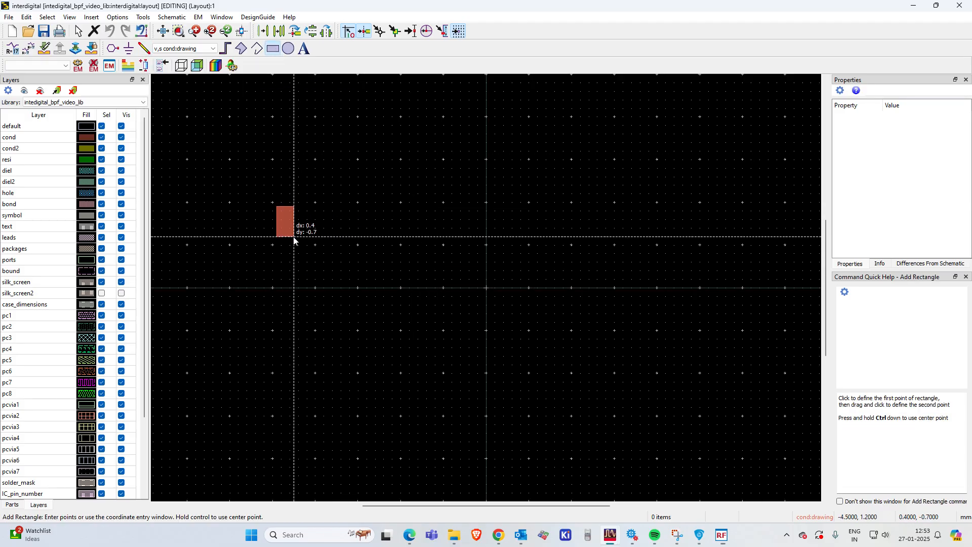
pyautogui.click(460, 232)
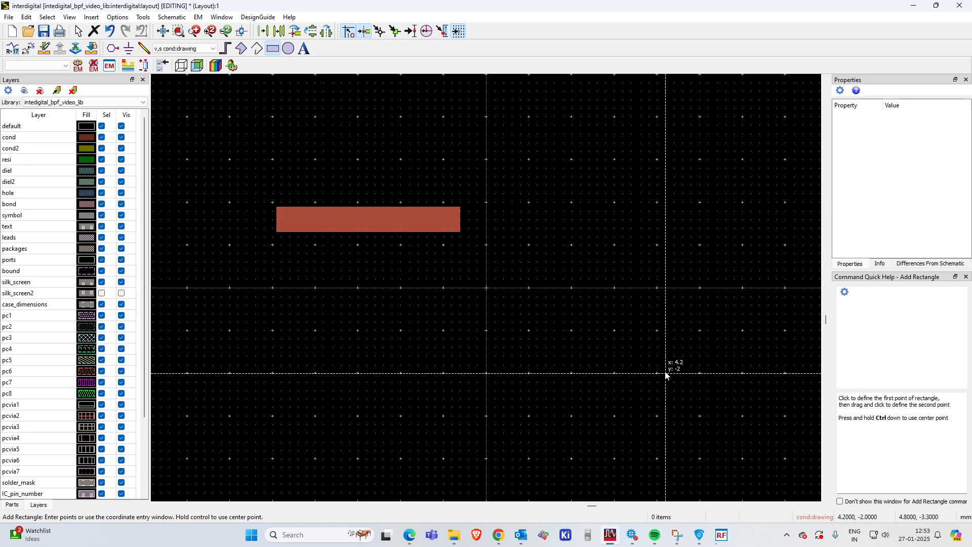
pyautogui.press('Escape')
# Step: Set the conductor rectangle's width to 4.9 mm
pyautogui.click(364, 221)
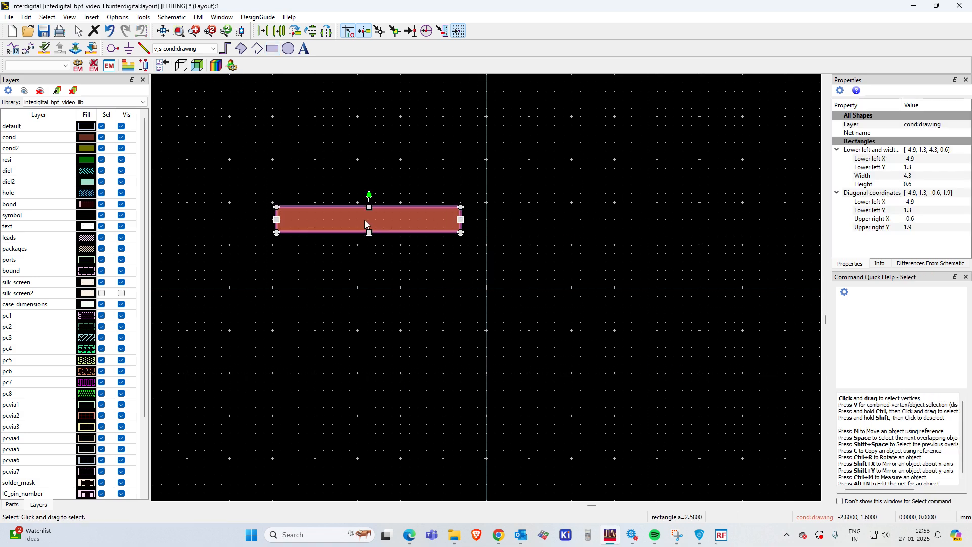
pyautogui.click(919, 179)
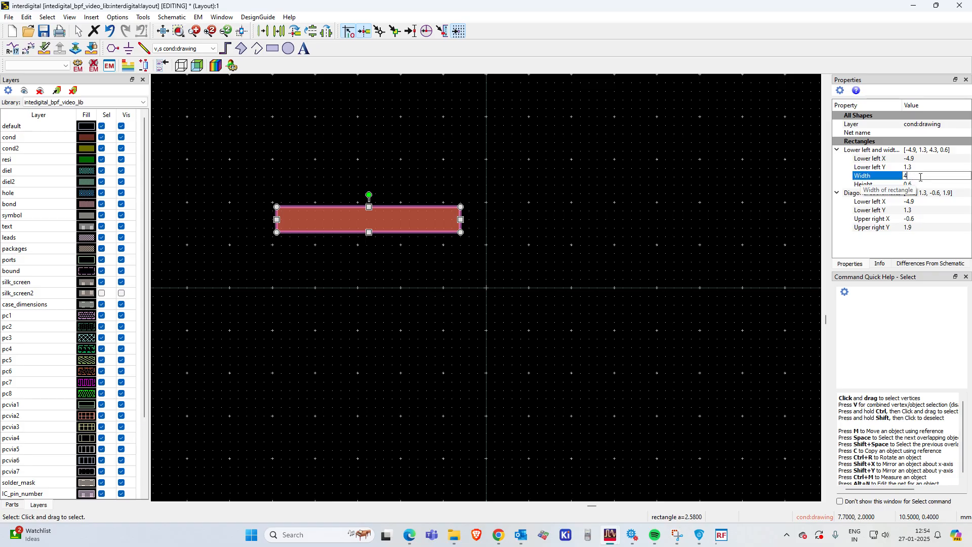
pyautogui.write('4.9')
pyautogui.press('Return')
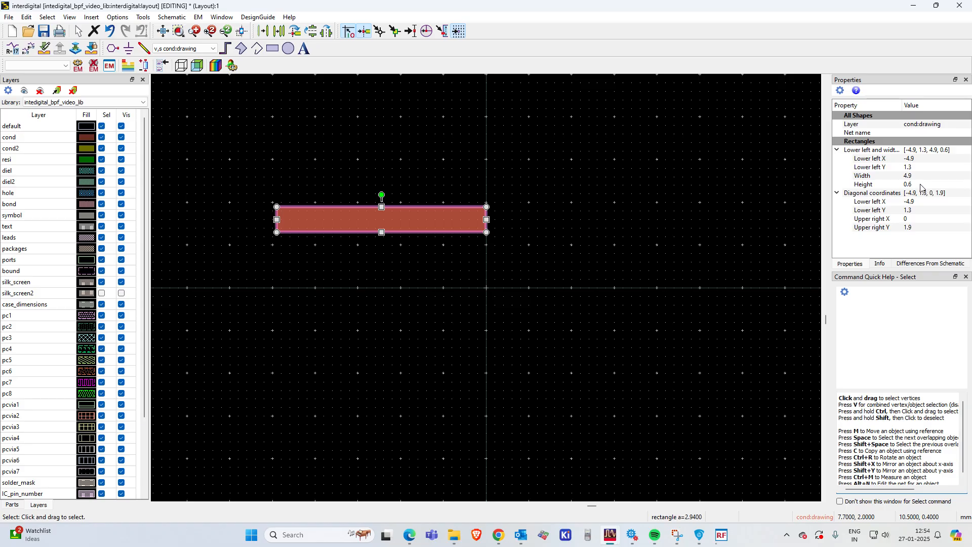
# Step: Check the tapping length among the final design parameters in the paper in Edge and return to the layout in Advanced Design System
pyautogui.click(920, 185)
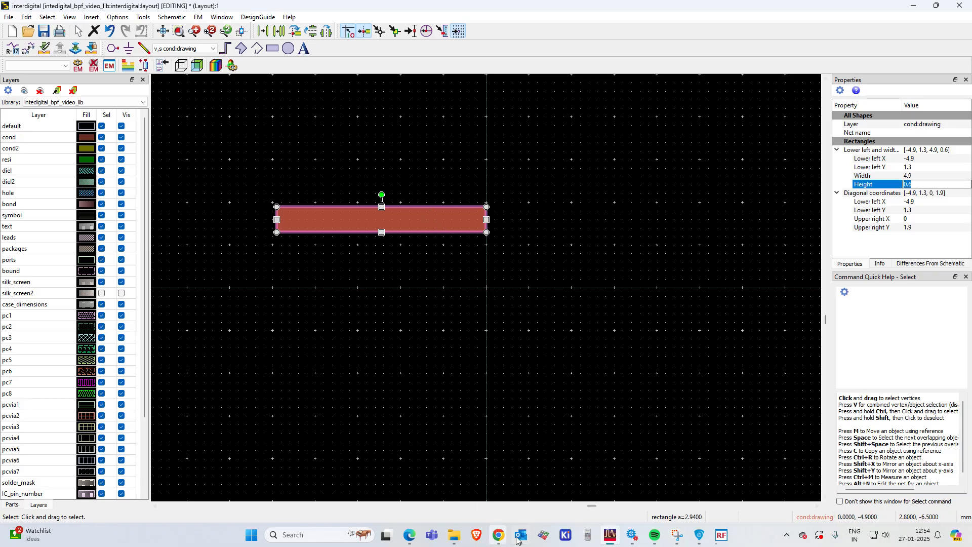
pyautogui.moveTo(505, 537)
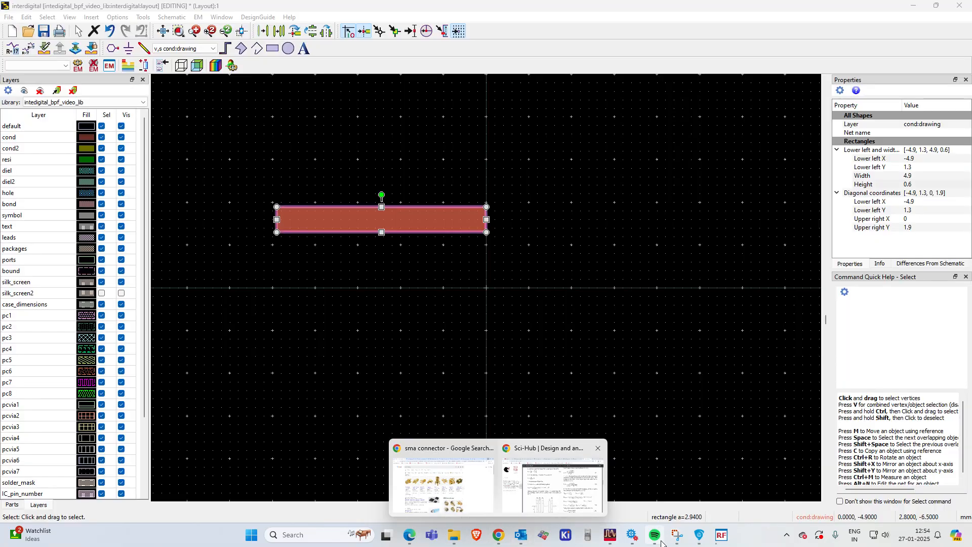
pyautogui.click(409, 536)
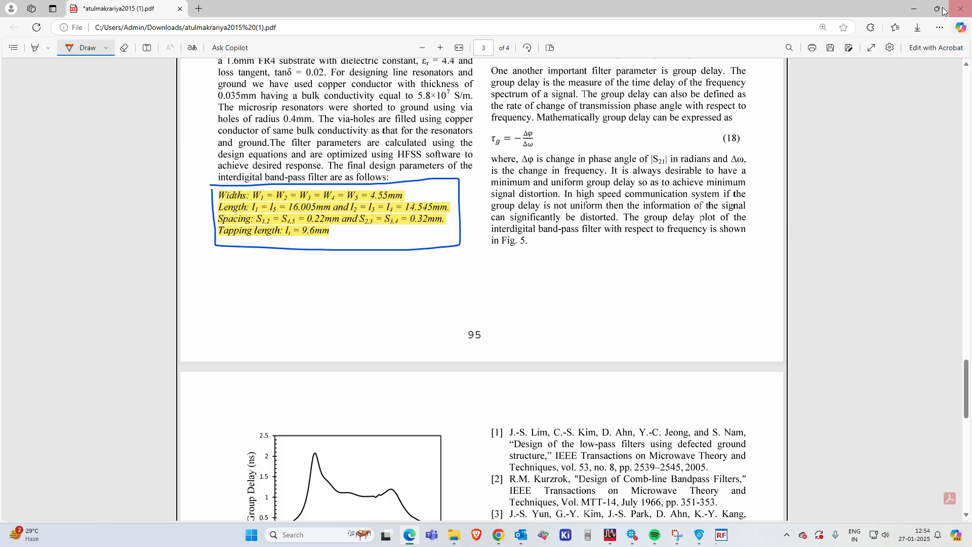
pyautogui.click(914, 9)
pyautogui.click(469, 239)
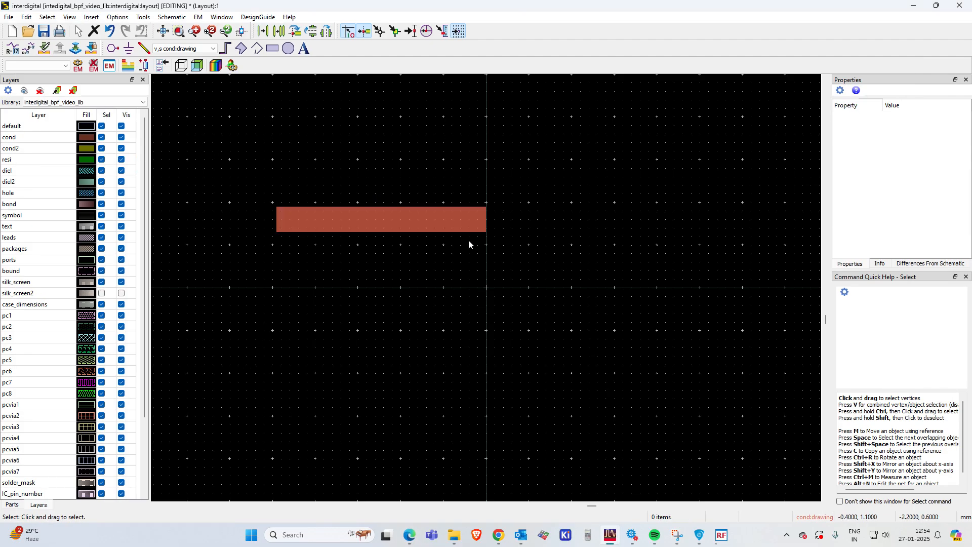
# Step: Set the conductor rectangle's width to 9.6 mm and its height to 4.5 mm
pyautogui.click(458, 226)
pyautogui.doubleClick(925, 176)
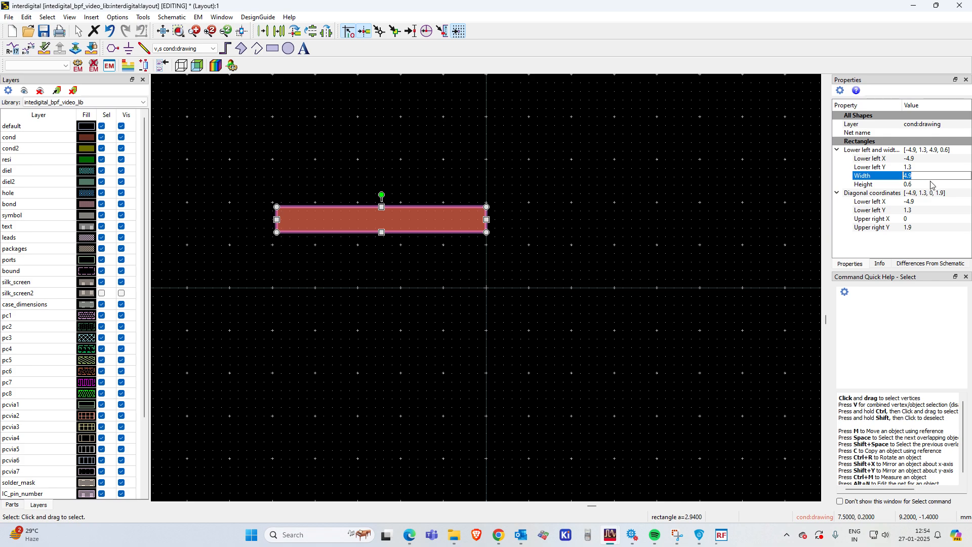
pyautogui.write('9.6')
pyautogui.click(716, 190)
pyautogui.click(650, 234)
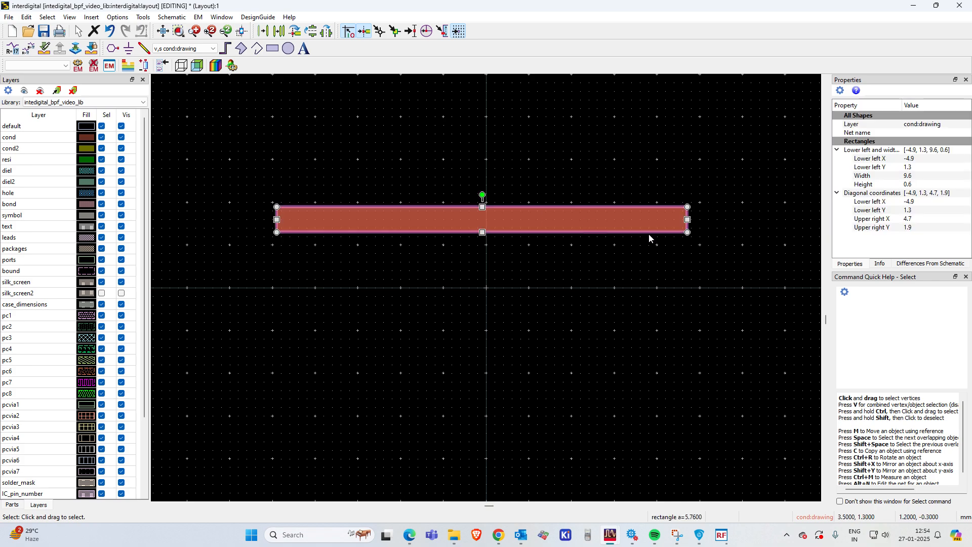
pyautogui.doubleClick(925, 184)
pyautogui.write('4.5')
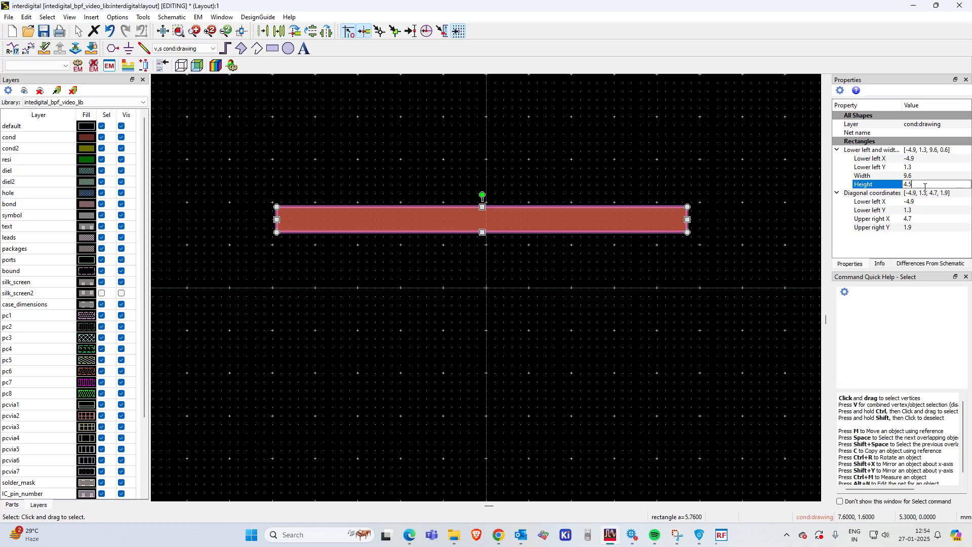
pyautogui.click(765, 213)
pyautogui.click(512, 195)
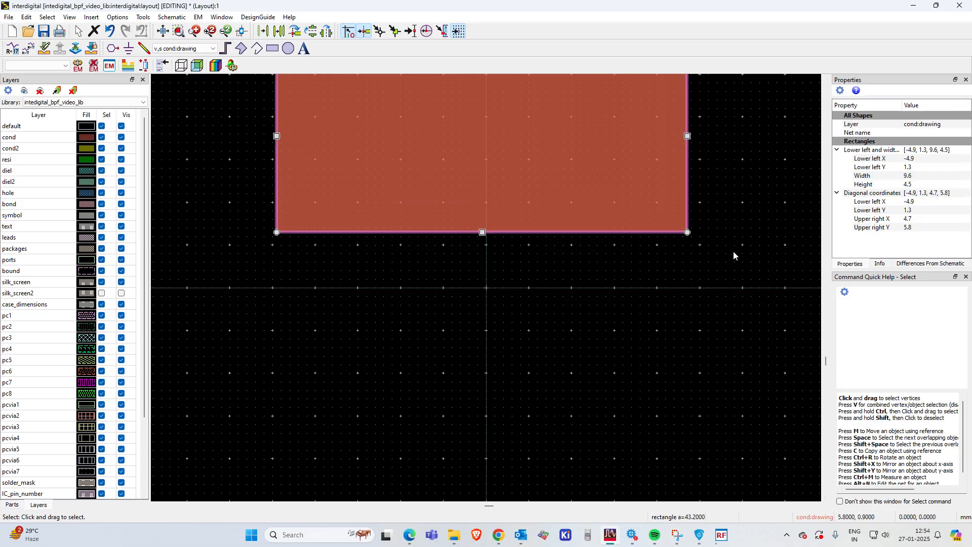
pyautogui.click(733, 256)
pyautogui.scroll(-2, 471, 281)
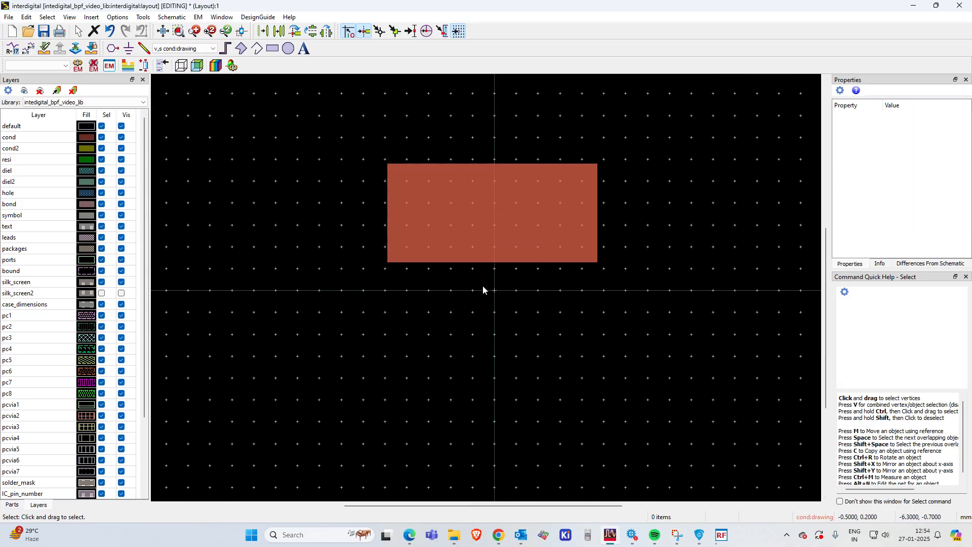
pyautogui.scroll(2, 557, 276)
pyautogui.scroll(-5, 486, 290)
pyautogui.scroll(3, 485, 287)
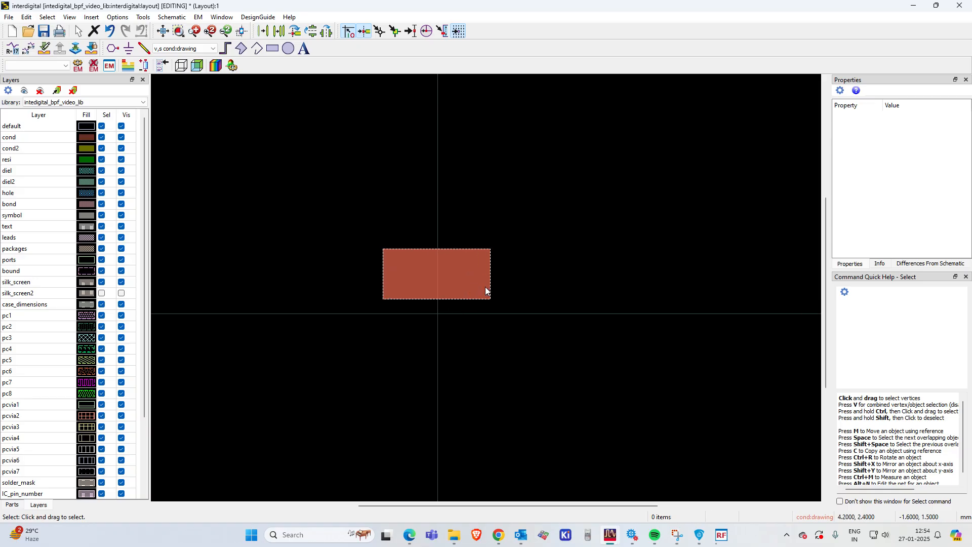
pyautogui.scroll(-3, 487, 287)
pyautogui.click(467, 293)
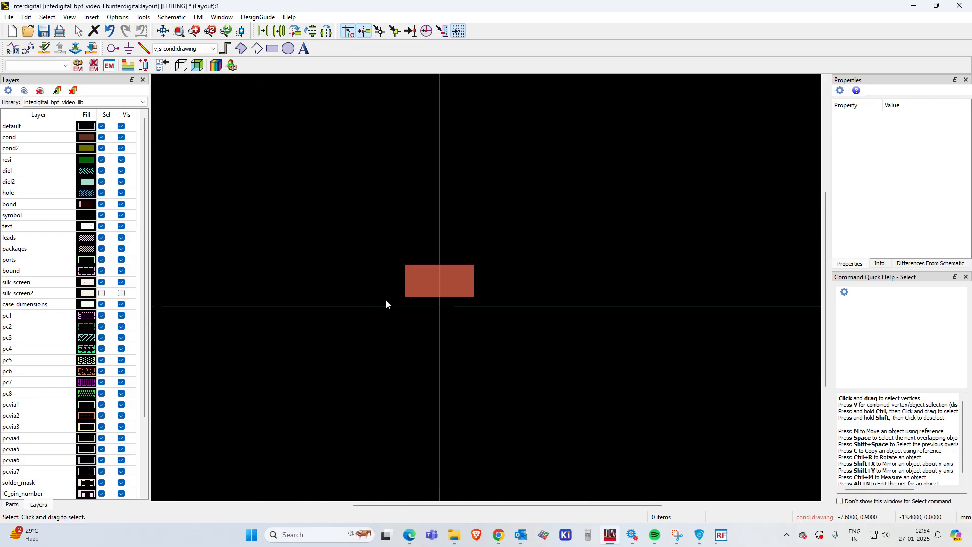
pyautogui.scroll(-1, 469, 287)
pyautogui.click(469, 286)
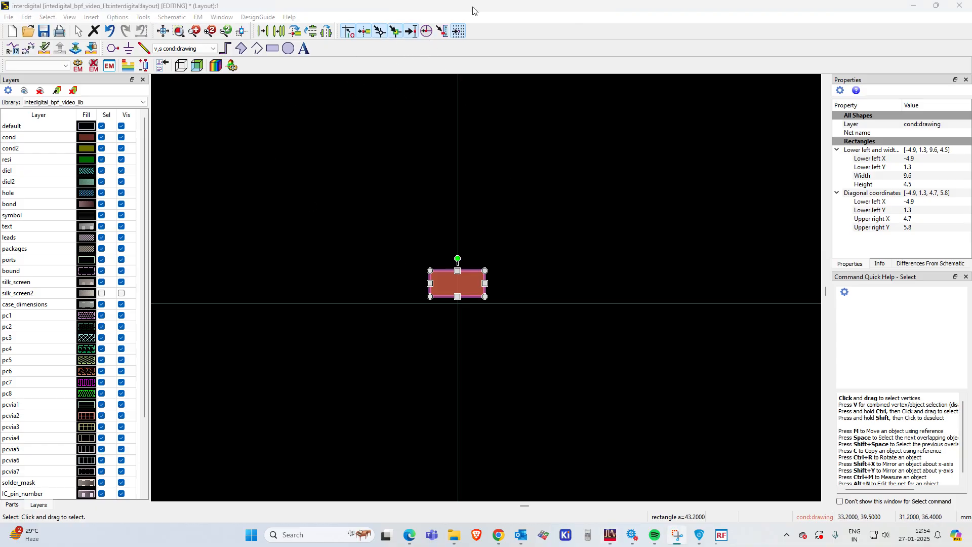
pyautogui.click(482, 312)
pyautogui.click(466, 280)
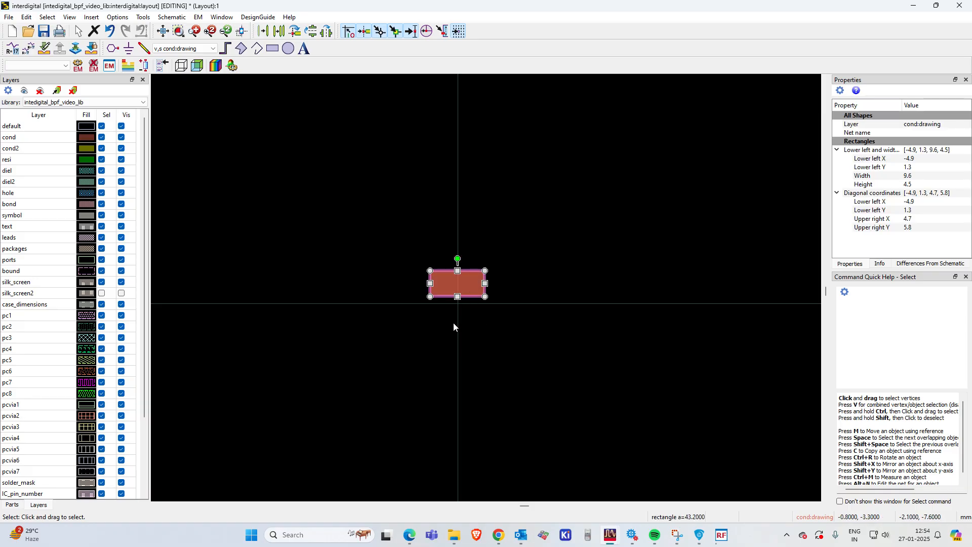
pyautogui.click(525, 353)
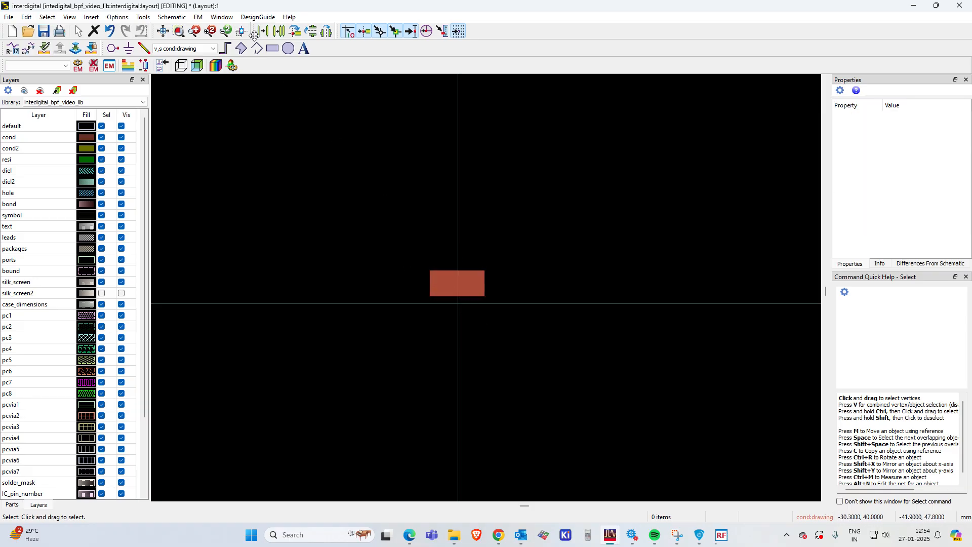
# Step: Move the feed rectangle by its upper-left corner to about (6.3, -9.2), below and right of the origin
pyautogui.click(461, 277)
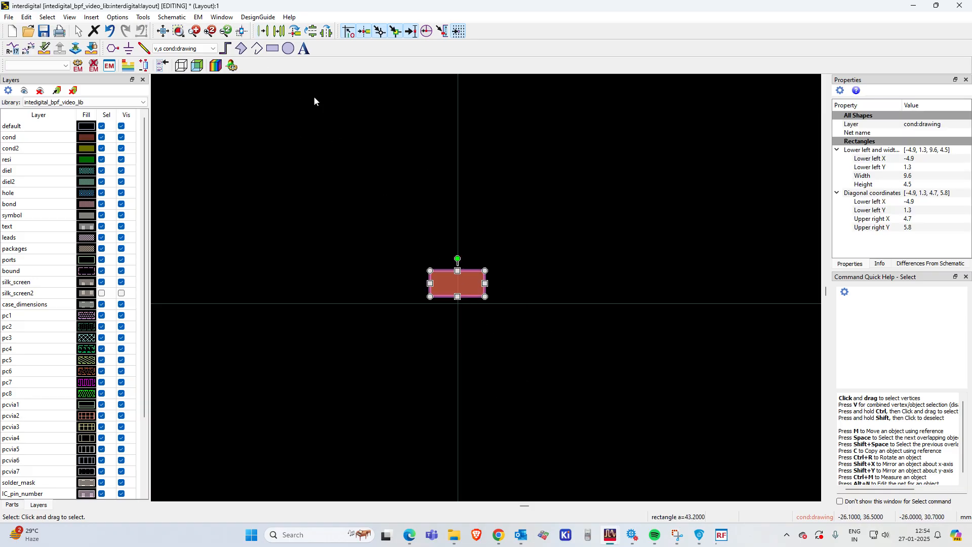
pyautogui.click(262, 32)
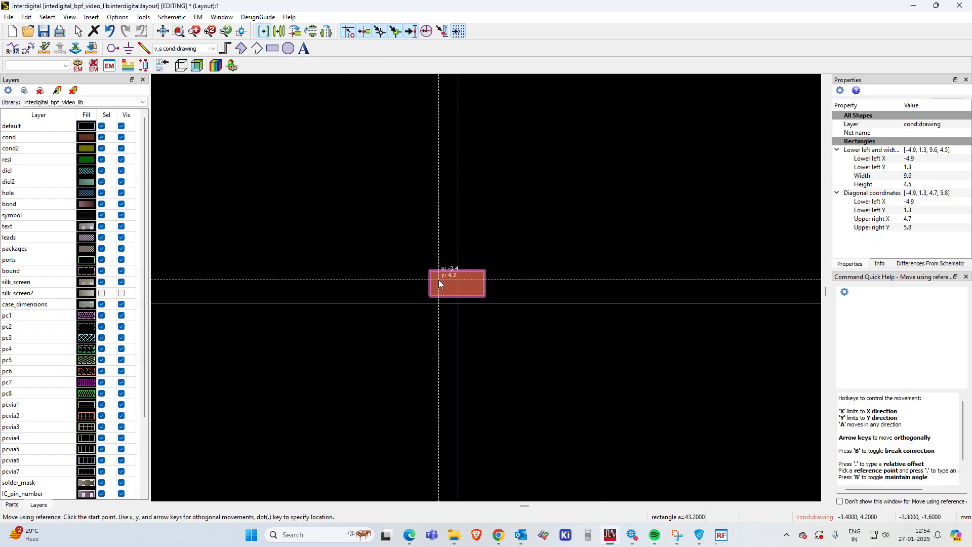
pyautogui.click(431, 275)
pyautogui.click(495, 357)
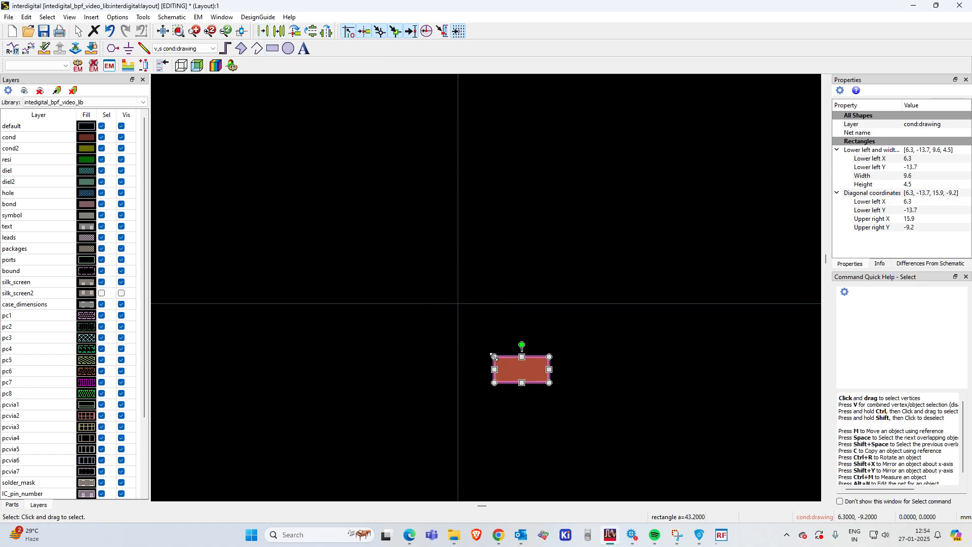
pyautogui.click(561, 431)
pyautogui.scroll(3, 510, 309)
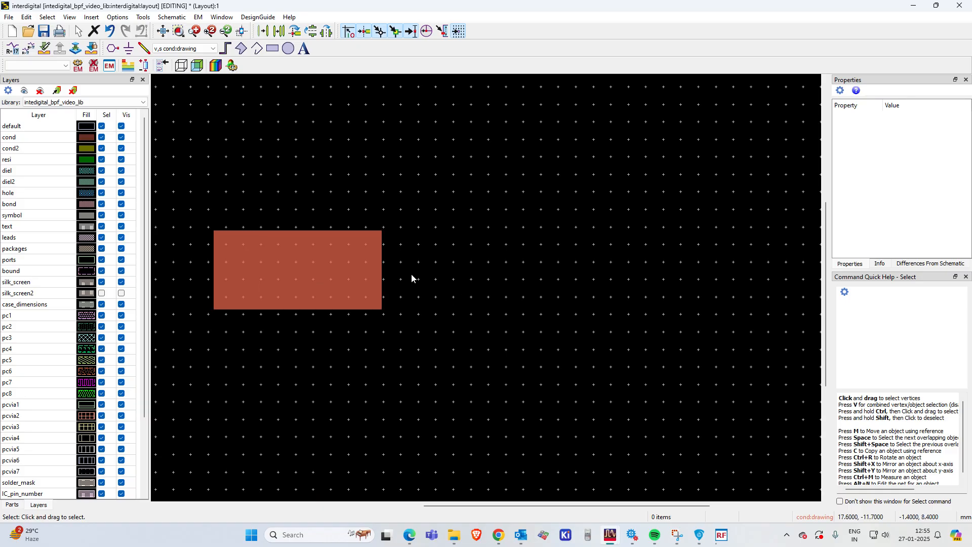
pyautogui.scroll(-2, 427, 348)
pyautogui.scroll(4, 481, 291)
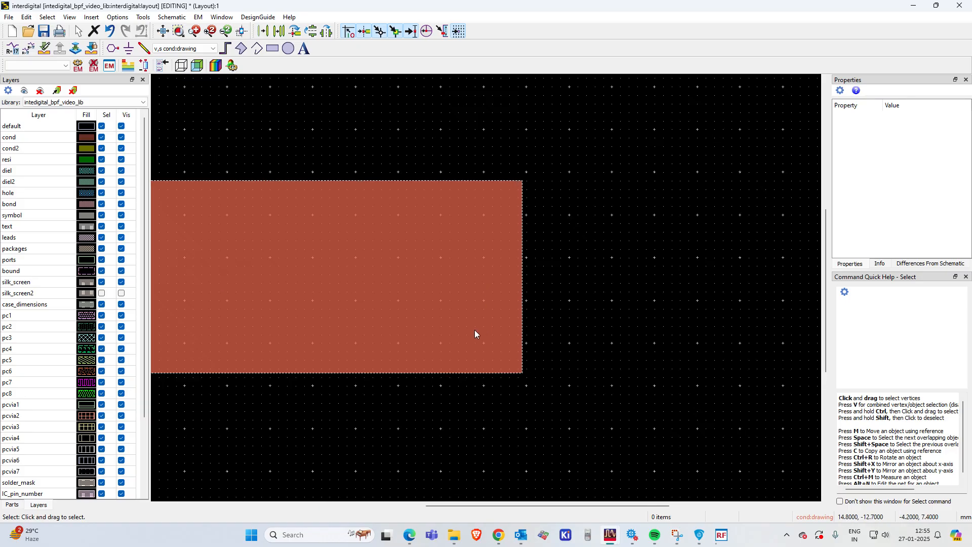
pyautogui.click(475, 331)
pyautogui.scroll(-1, 533, 297)
pyautogui.scroll(-3, 533, 300)
pyautogui.click(648, 416)
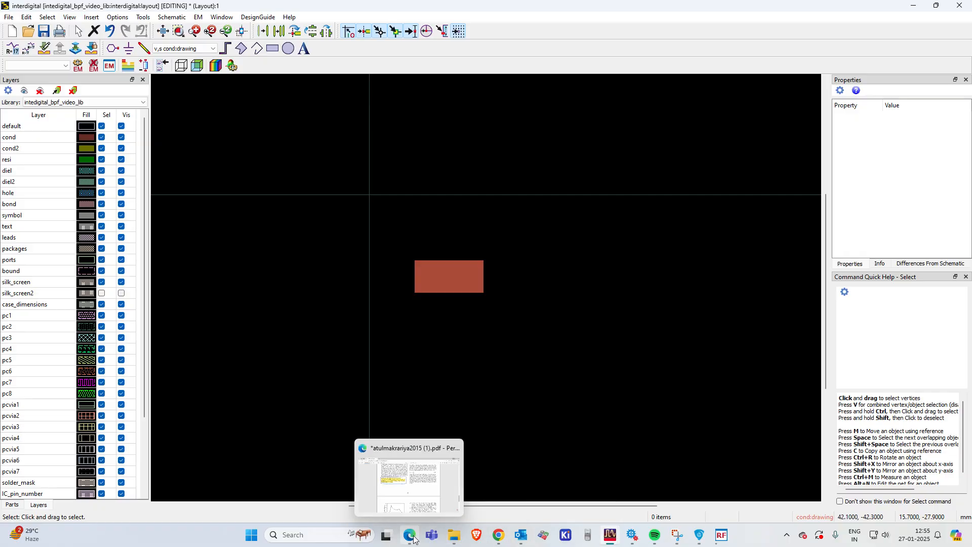
# Step: Switch to the paper in Edge and trace the leftmost resonator line in Figure 1 with the pen
pyautogui.moveTo(410, 535); pyautogui.dragTo(589, 540)
pyautogui.click(589, 540)
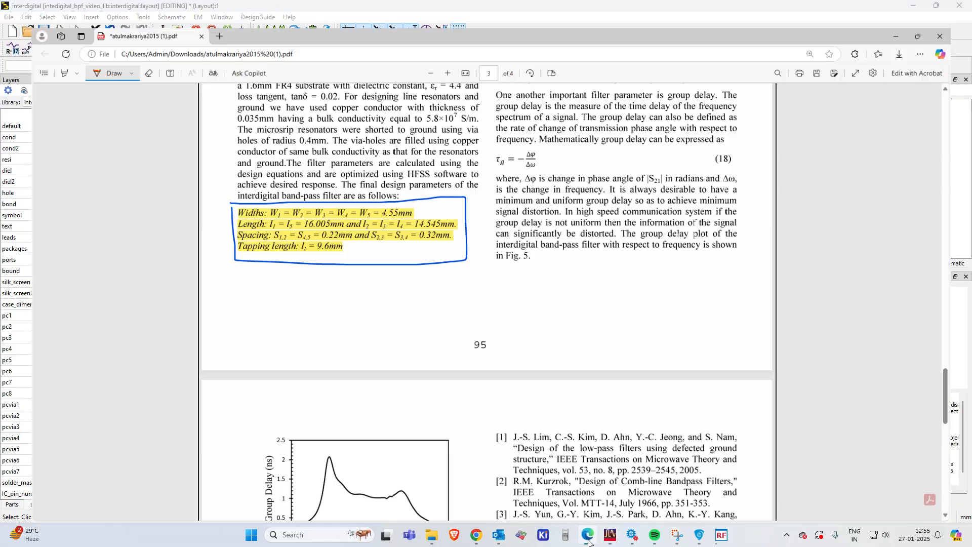
pyautogui.scroll(20, 198, 366)
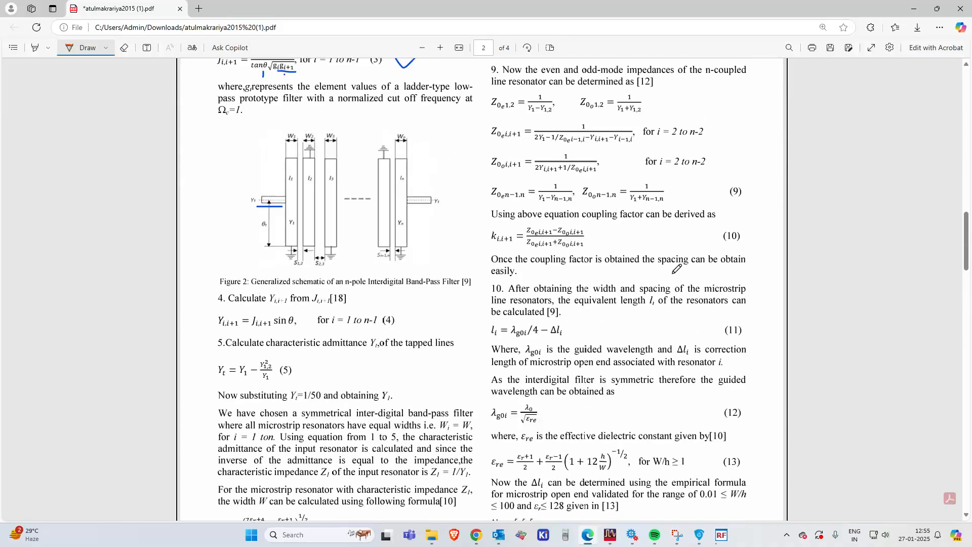
pyautogui.scroll(9, 685, 266)
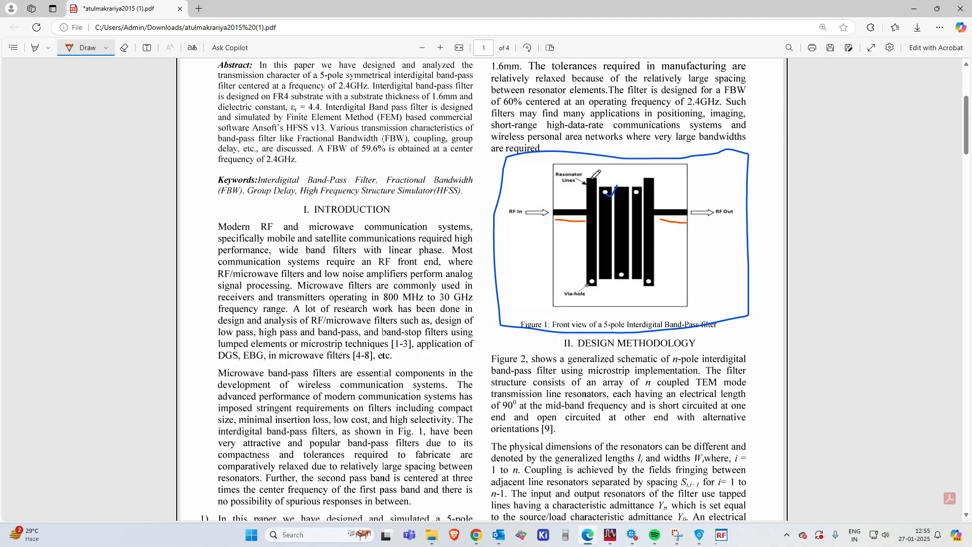
pyautogui.moveTo(592, 178); pyautogui.dragTo(599, 285)
# Step: Underline the 16.005 mm resonator length in the final design parameters on page 3 and return to the layout in Advanced Design System
pyautogui.scroll(-20, 424, 249)
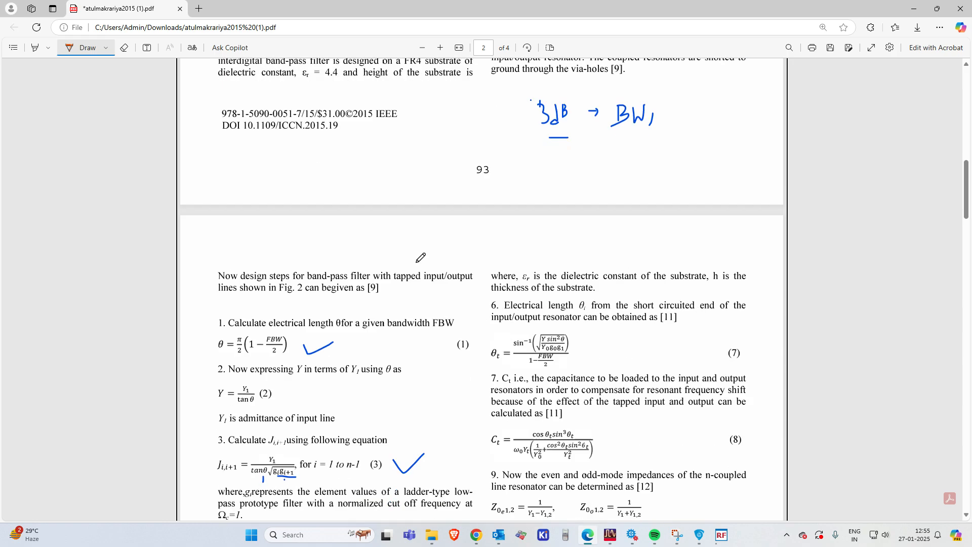
pyautogui.scroll(-11, 416, 277)
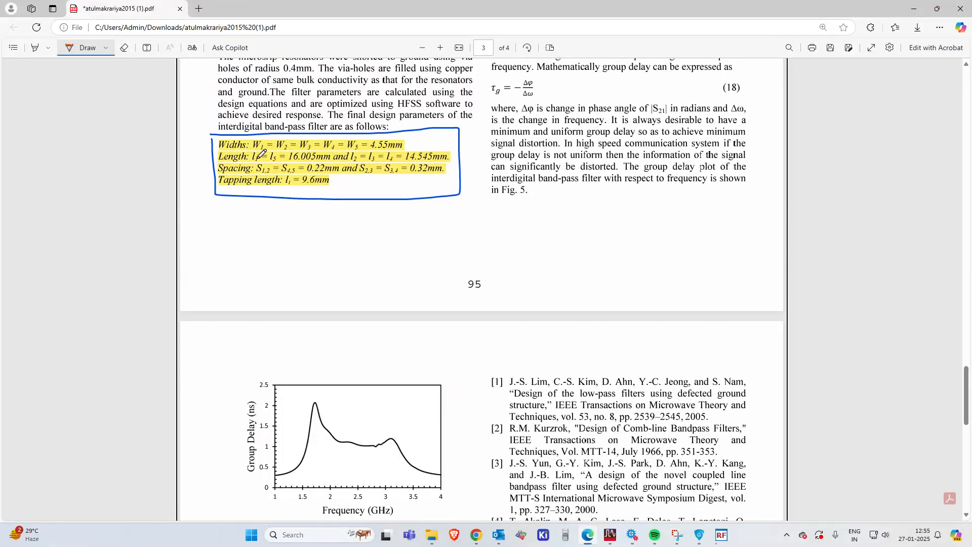
pyautogui.moveTo(293, 162); pyautogui.dragTo(333, 163)
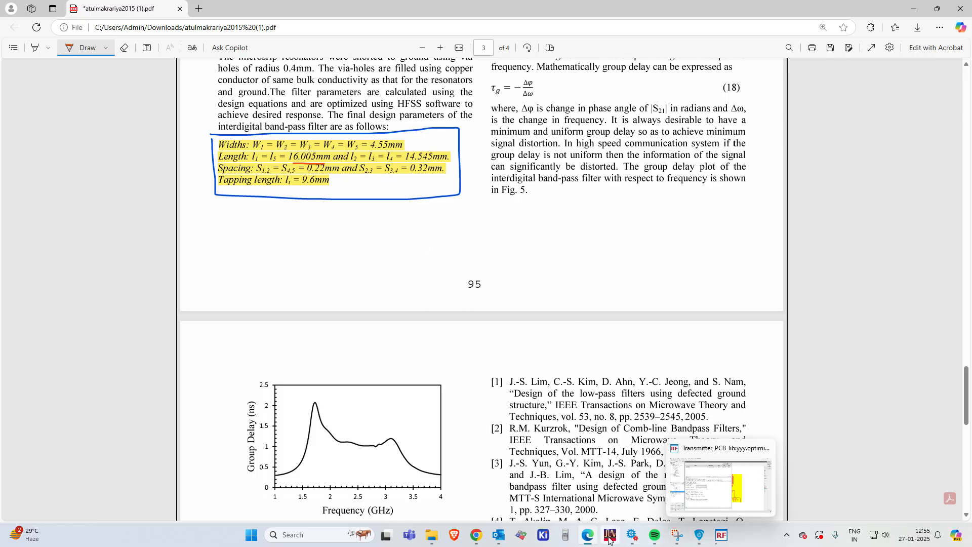
pyautogui.moveTo(610, 540)
pyautogui.click(803, 491)
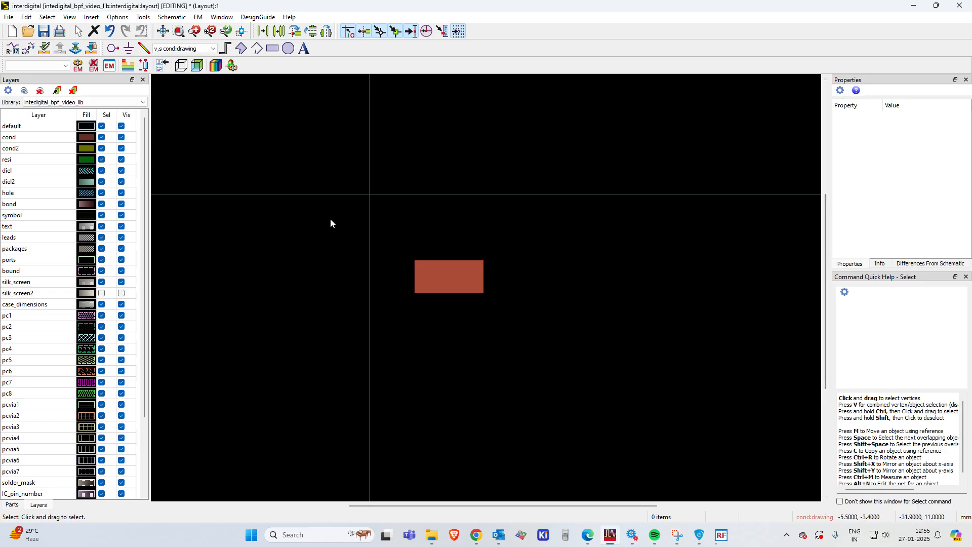
# Step: Draw a vertical rectangle about 5.9 mm wide and 39.5 mm high on the cond layer, to the right of the feed rectangle
pyautogui.click(272, 49)
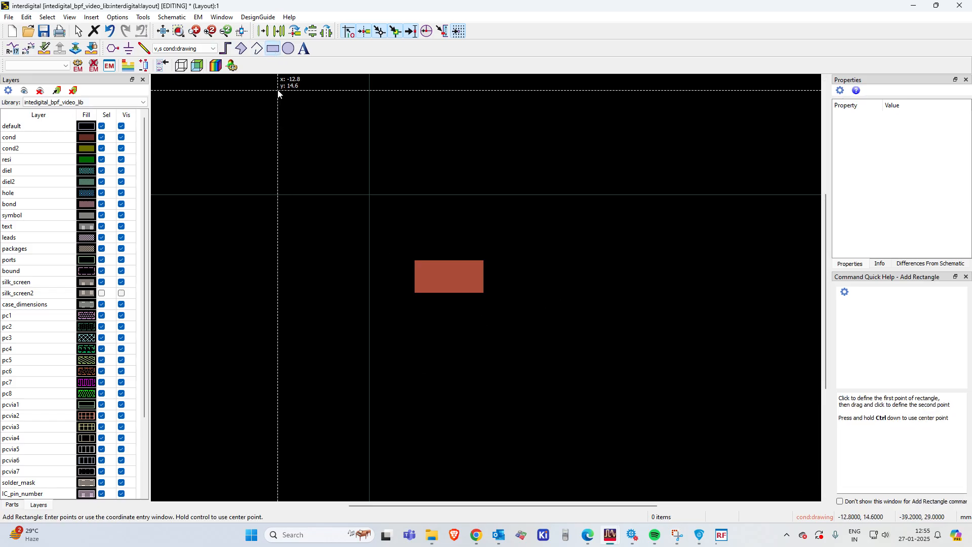
pyautogui.click(513, 170)
pyautogui.click(555, 453)
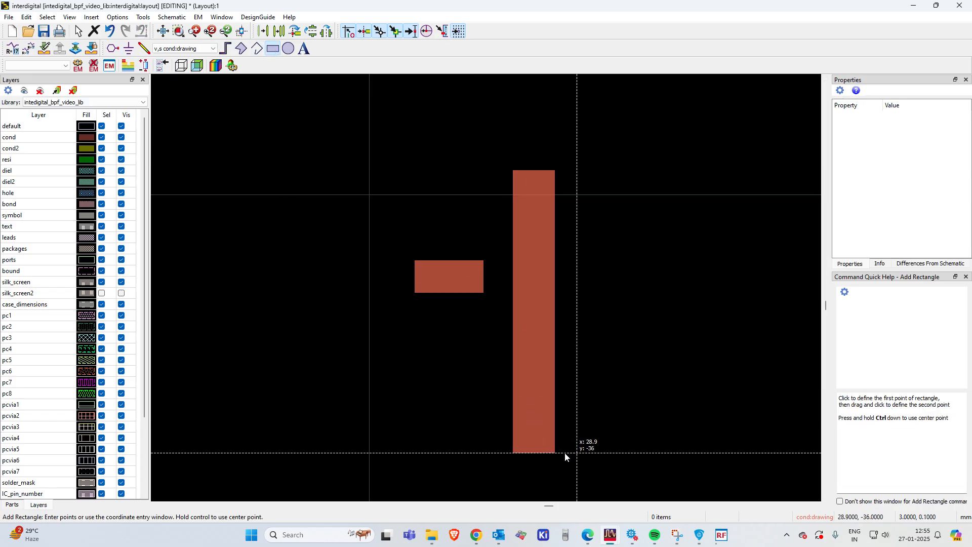
pyautogui.press('Escape')
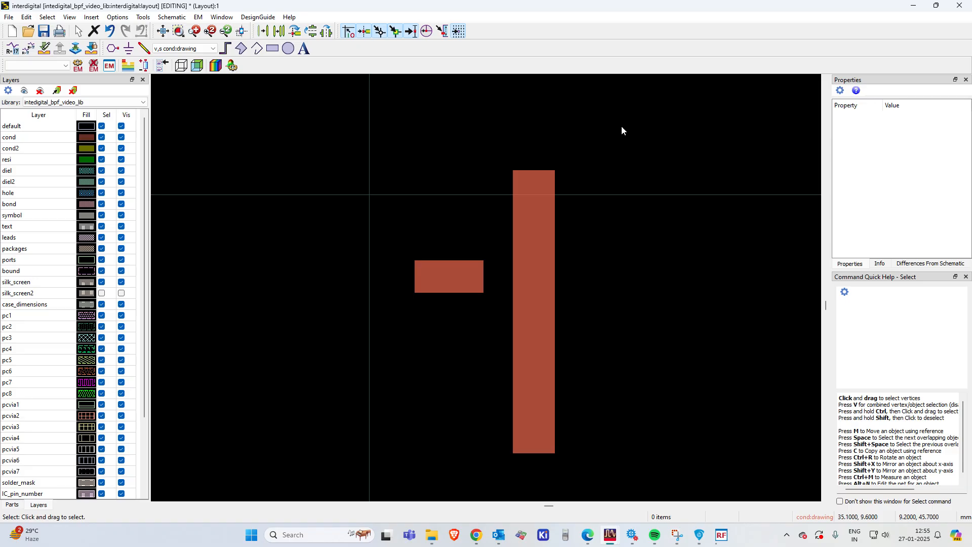
# Step: Set the vertical resonator rectangle's height to 16.005 mm and its width to 4.55 mm
pyautogui.click(548, 315)
pyautogui.scroll(1, 548, 315)
pyautogui.moveTo(549, 316); pyautogui.dragTo(670, 279)
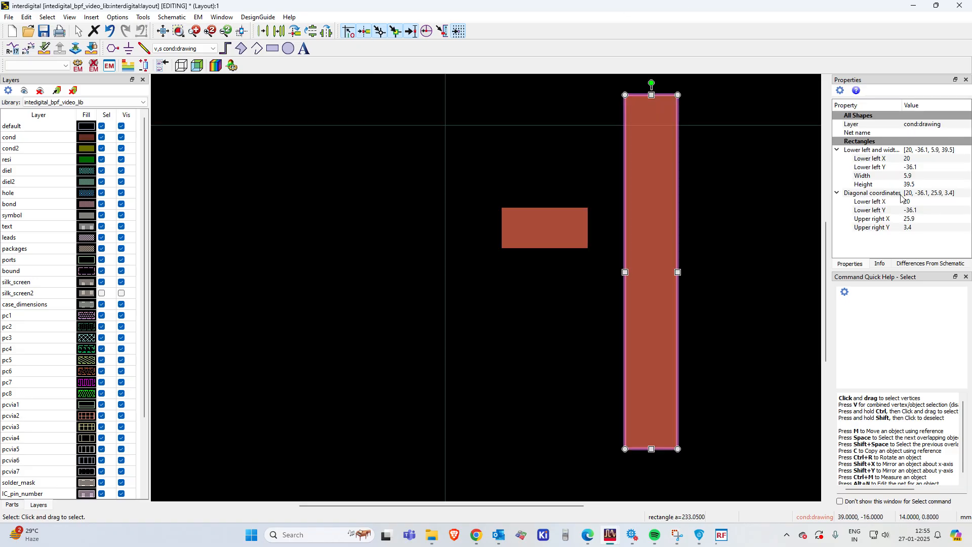
pyautogui.doubleClick(926, 186)
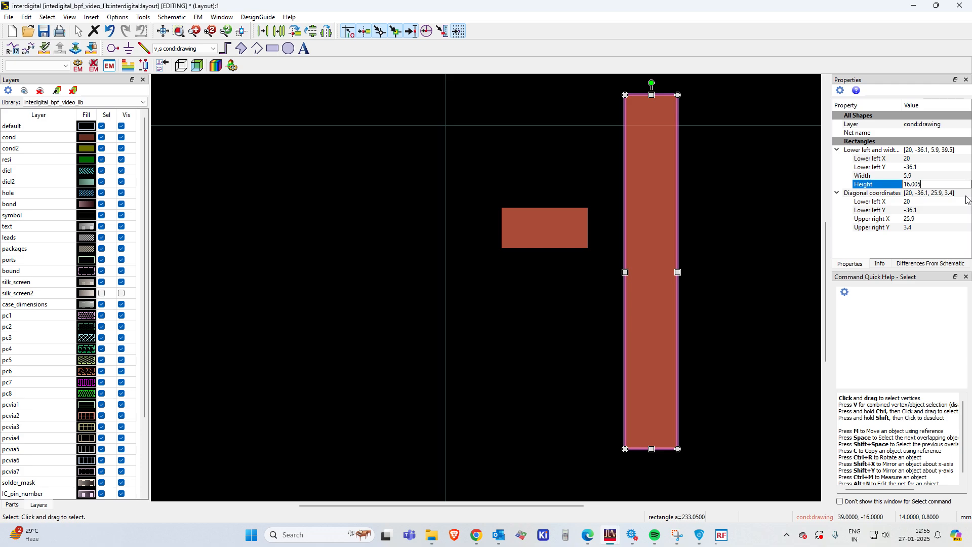
pyautogui.press('Return')
pyautogui.doubleClick(929, 176)
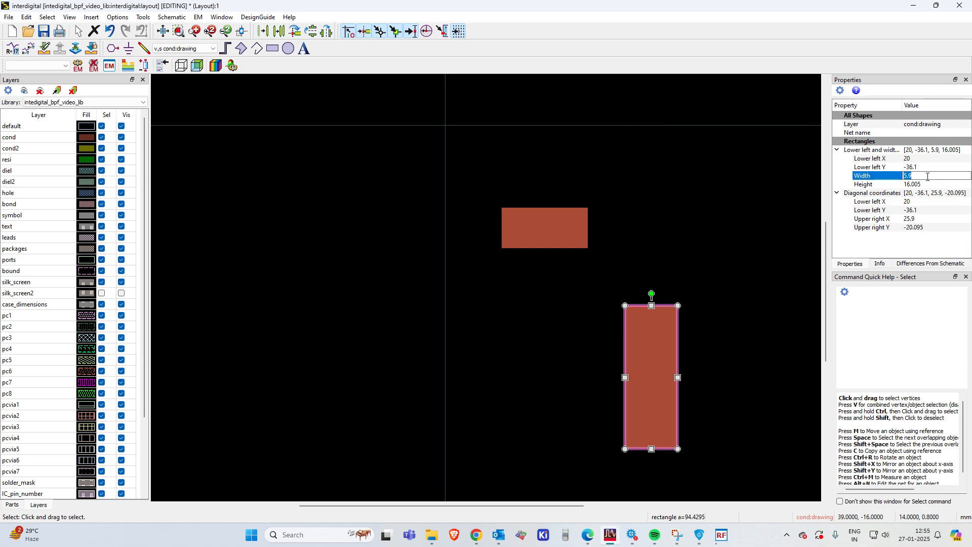
pyautogui.click(734, 184)
# Step: Move the vertical resonator rectangle straight up about 17.6 mm so it sits beside the feed rectangle
pyautogui.click(642, 350)
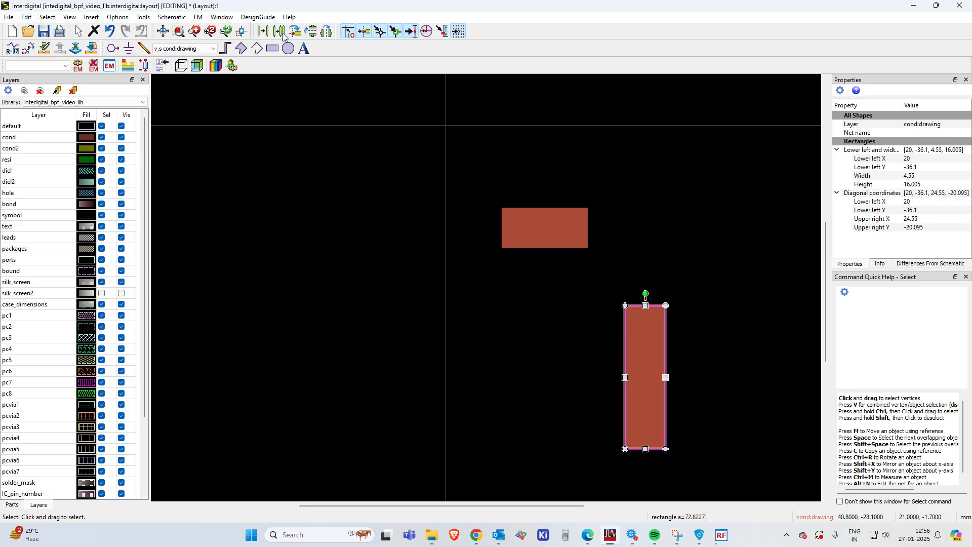
pyautogui.press('m')
pyautogui.click(625, 306)
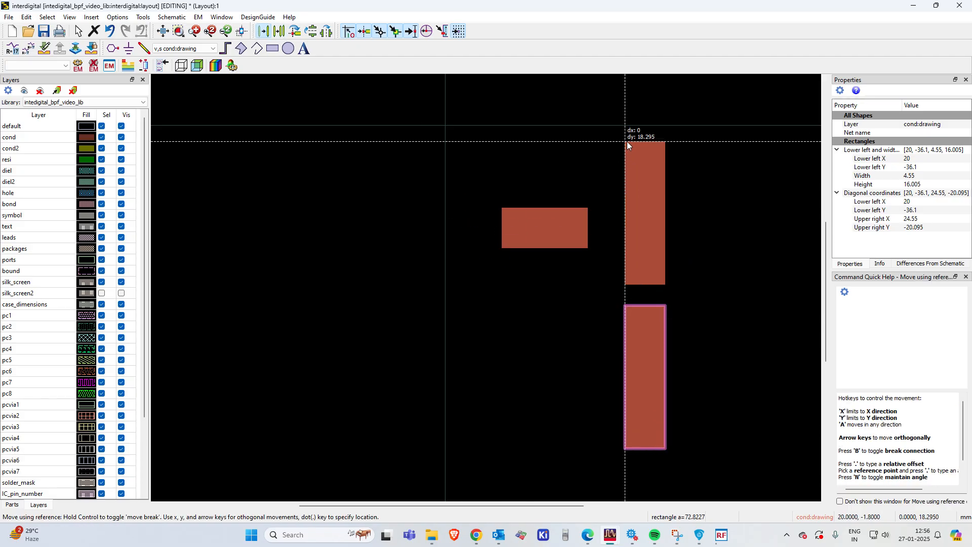
pyautogui.click(627, 147)
pyautogui.scroll(-2, 516, 376)
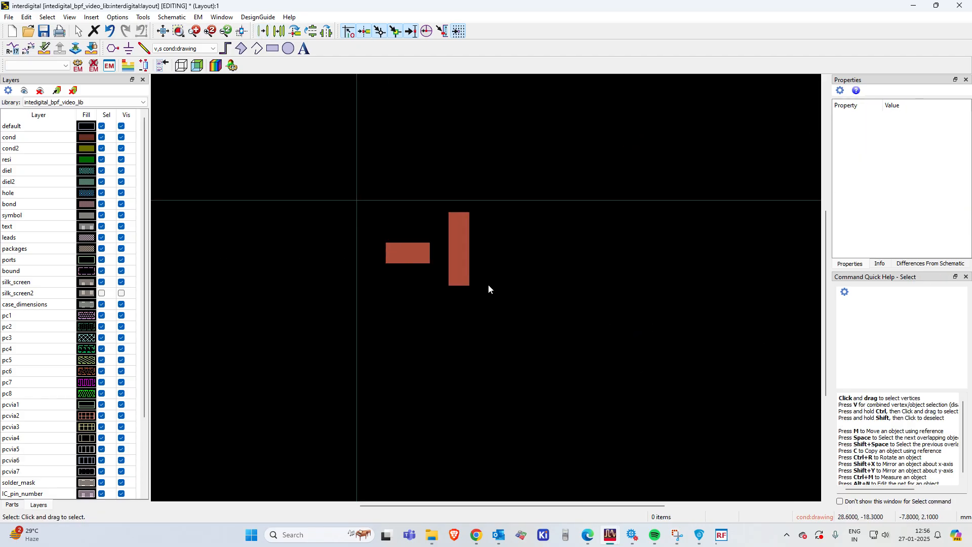
pyautogui.scroll(2, 489, 289)
pyautogui.click(445, 246)
pyautogui.click(594, 319)
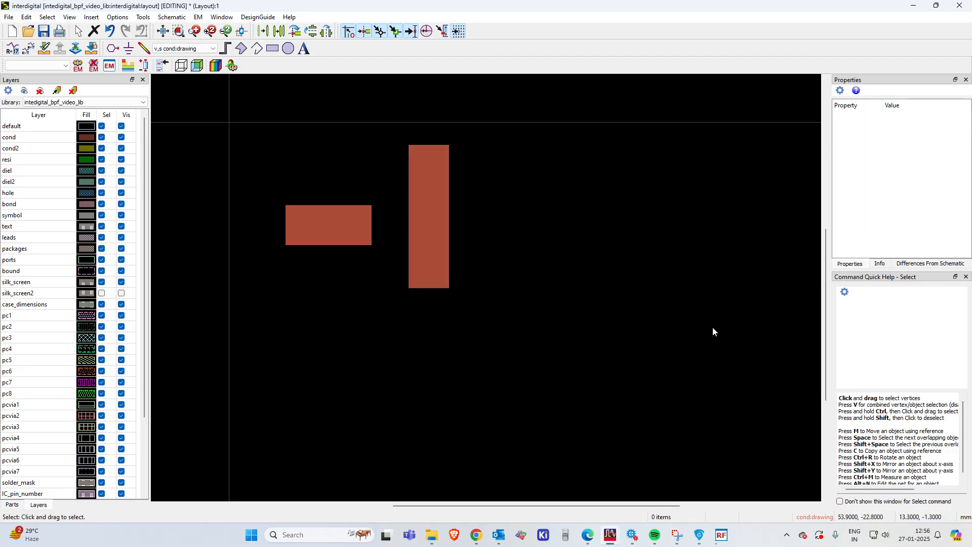
pyautogui.click(417, 241)
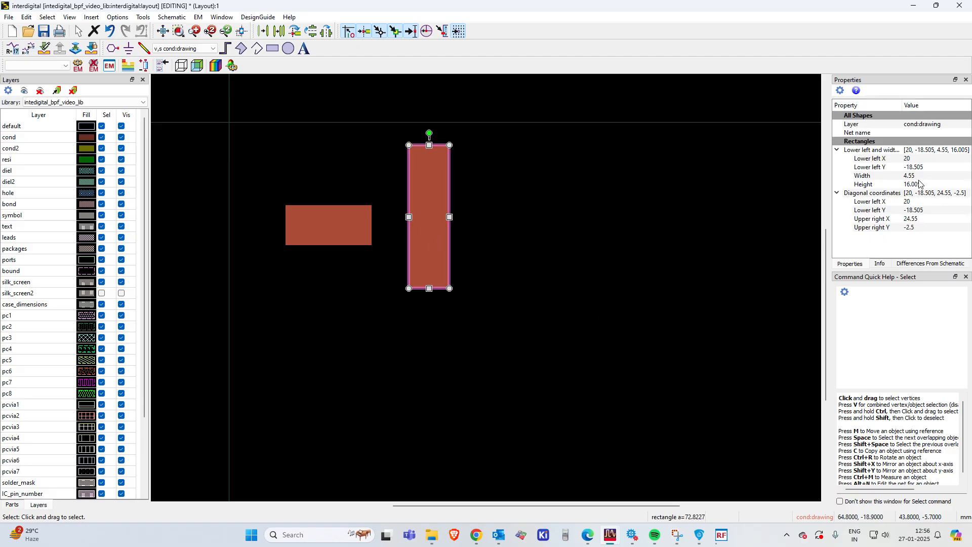
pyautogui.click(685, 311)
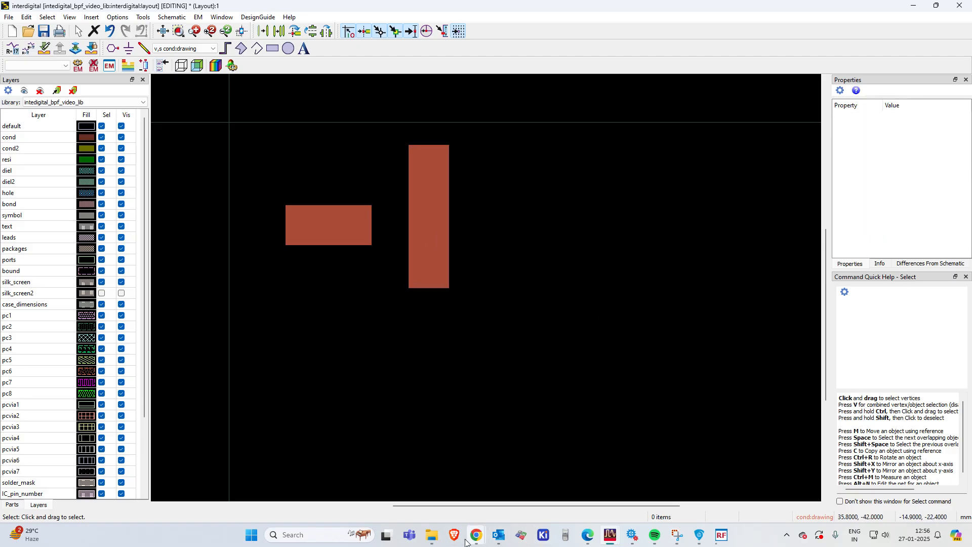
# Step: Switch to the paper in Edge, underline the 14.545 mm length and 4.55 mm width on page 3, and return to the layout in Advanced Design System
pyautogui.click(430, 538)
pyautogui.click(430, 538)
pyautogui.click(587, 538)
pyautogui.scroll(3, 633, 319)
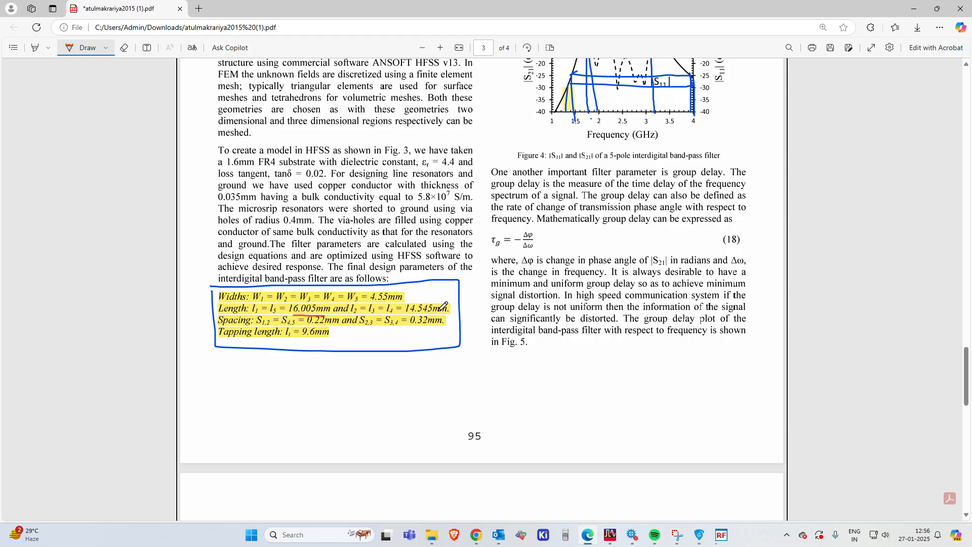
pyautogui.scroll(7, 574, 314)
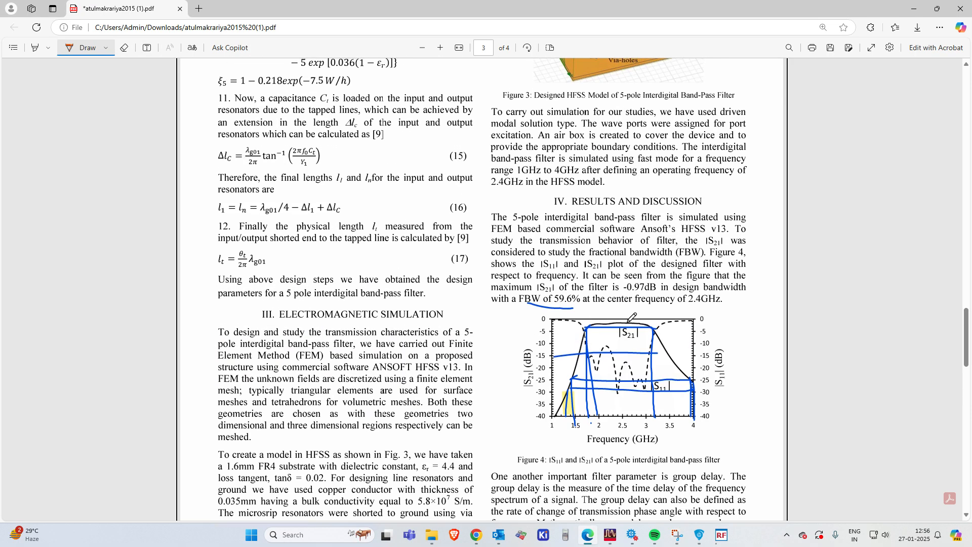
pyautogui.scroll(-7, 628, 320)
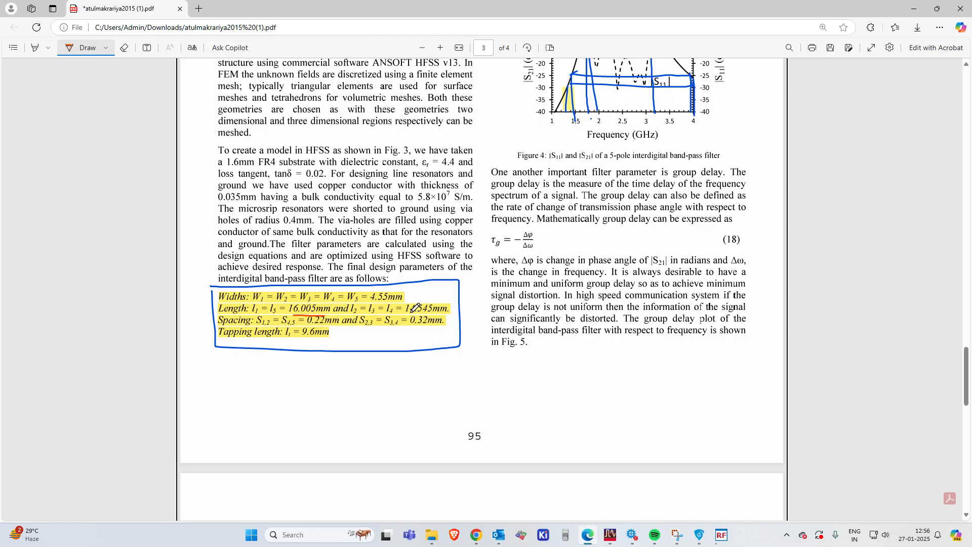
pyautogui.moveTo(410, 314); pyautogui.dragTo(446, 316)
pyautogui.moveTo(373, 301); pyautogui.dragTo(404, 304)
pyautogui.moveTo(610, 536)
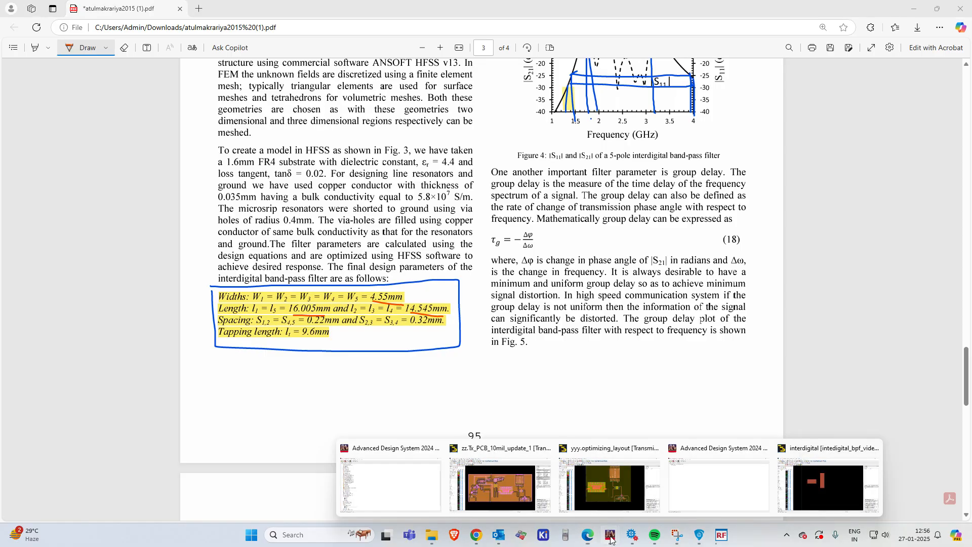
pyautogui.click(794, 486)
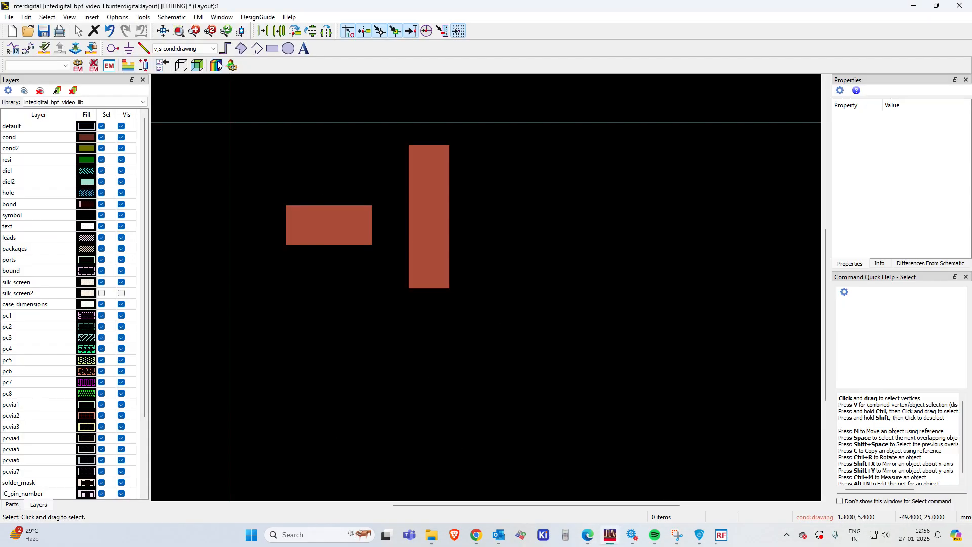
# Step: Draw a second vertical rectangle about 3.8 mm wide and 14.6 mm high on the cond layer, to the right of the first resonator
pyautogui.click(273, 49)
pyautogui.click(499, 151)
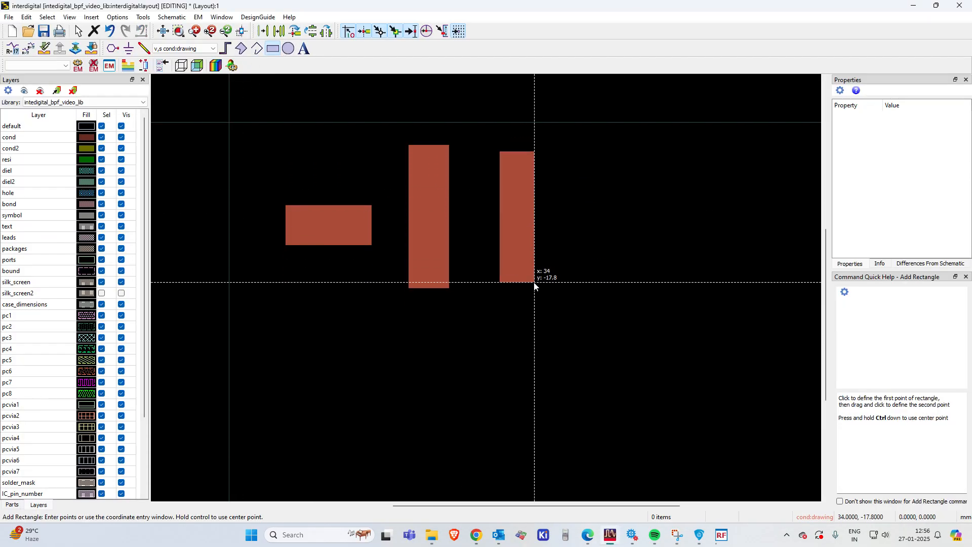
pyautogui.click(535, 283)
pyautogui.press('Escape')
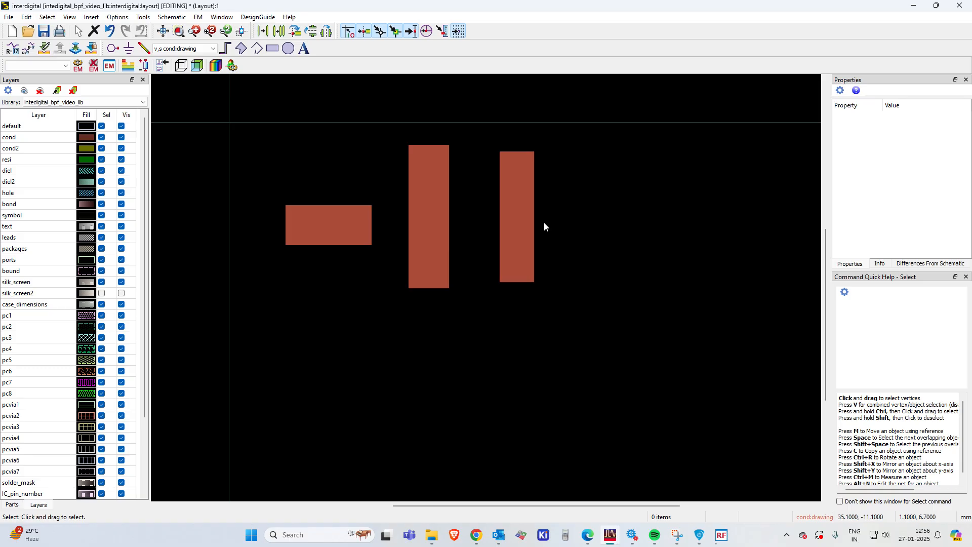
# Step: Set the second resonator rectangle's height to 14.545 mm and its width to 4.55 mm
pyautogui.click(527, 216)
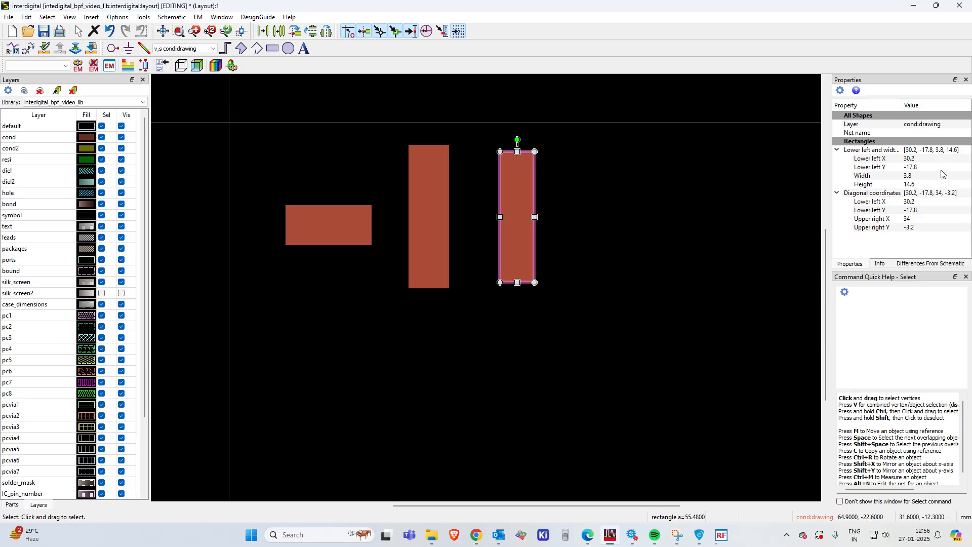
pyautogui.click(922, 185)
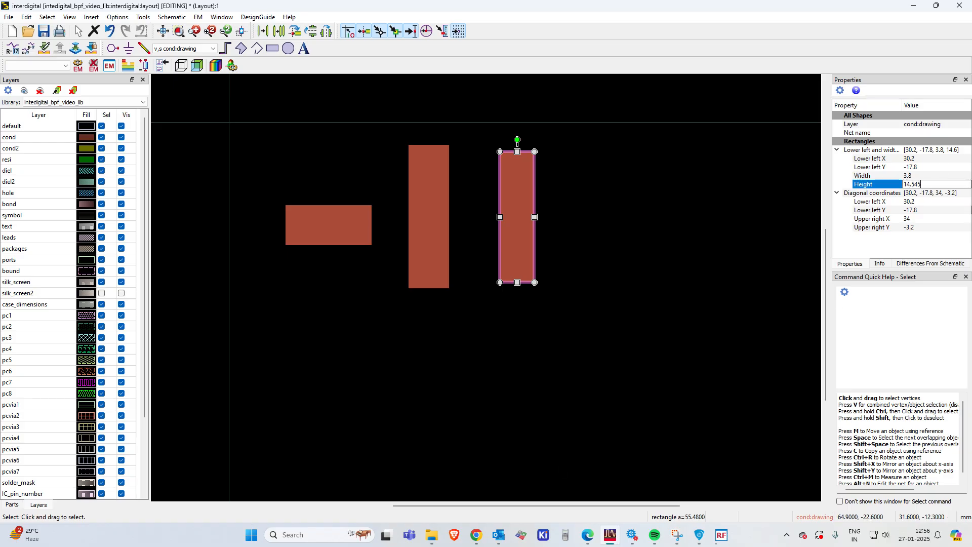
pyautogui.press('Return')
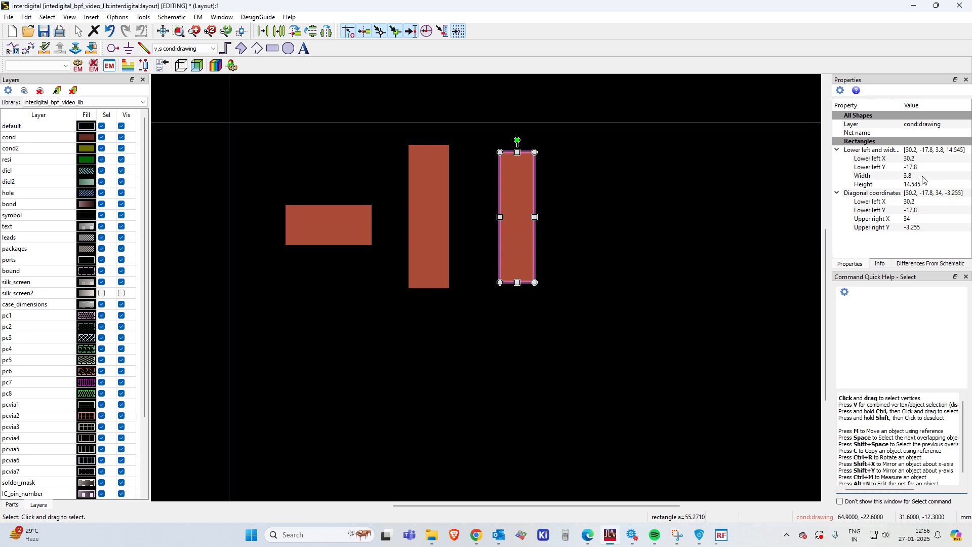
pyautogui.click(923, 176)
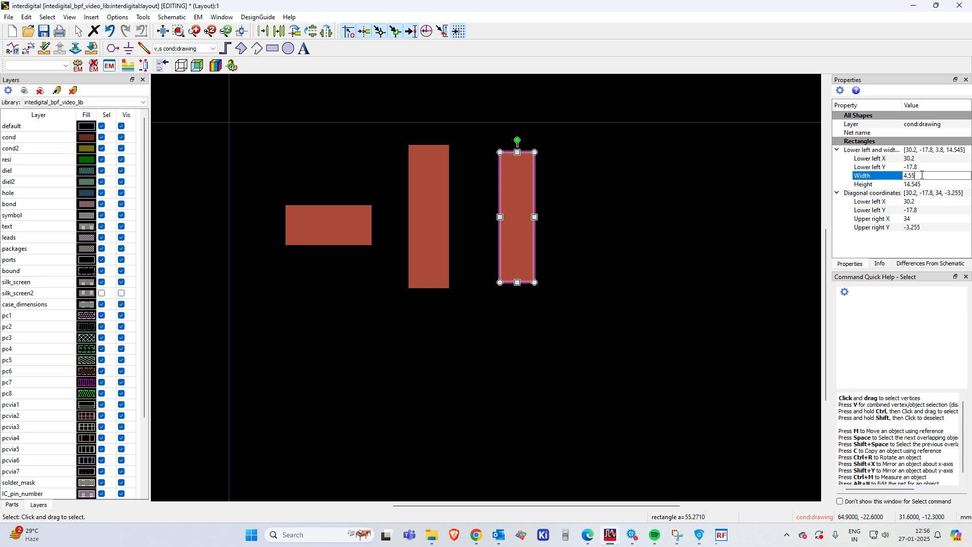
pyautogui.press('Return')
pyautogui.click(640, 285)
pyautogui.click(541, 281)
pyautogui.click(580, 424)
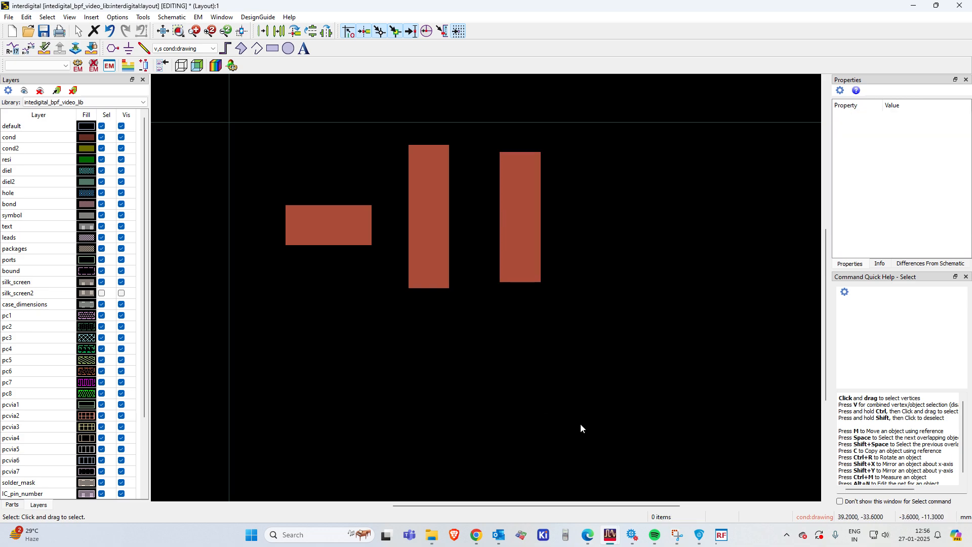
# Step: Check the final design parameters in the paper in Edge and return to the layout in Advanced Design System
pyautogui.click(588, 536)
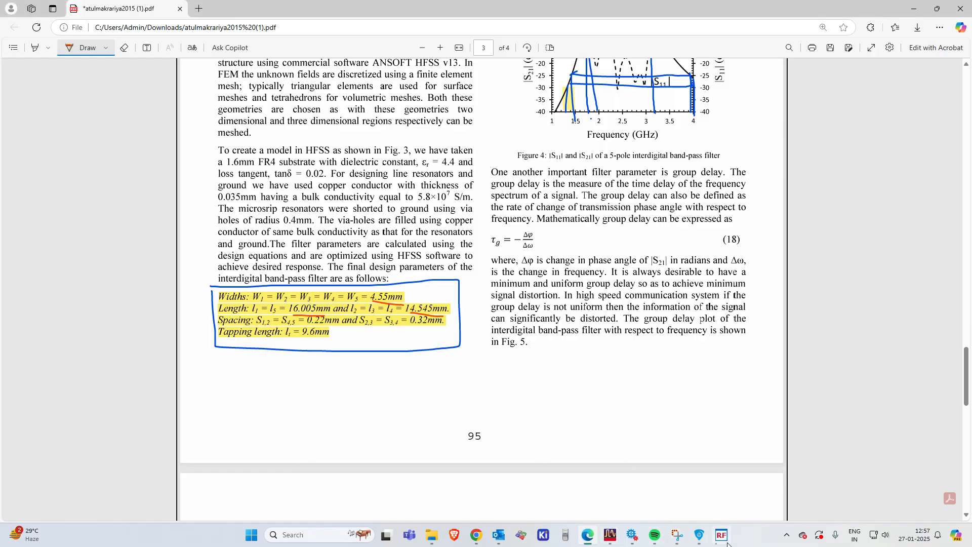
pyautogui.moveTo(736, 543)
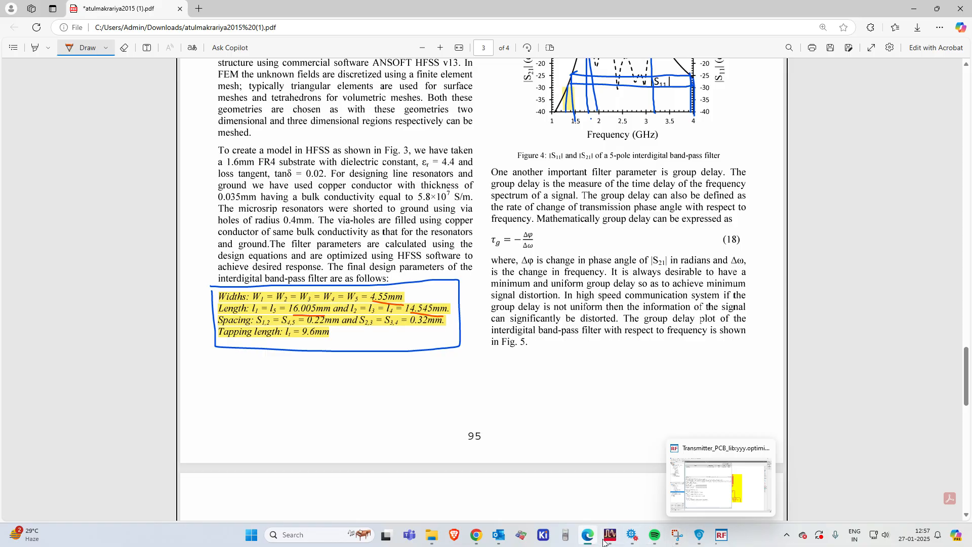
pyautogui.moveTo(611, 540)
pyautogui.click(794, 485)
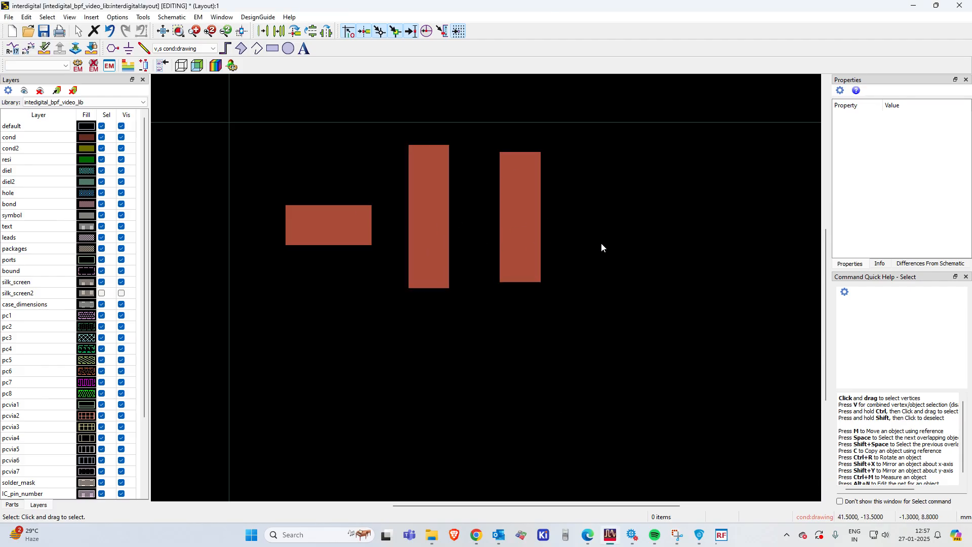
pyautogui.click(274, 48)
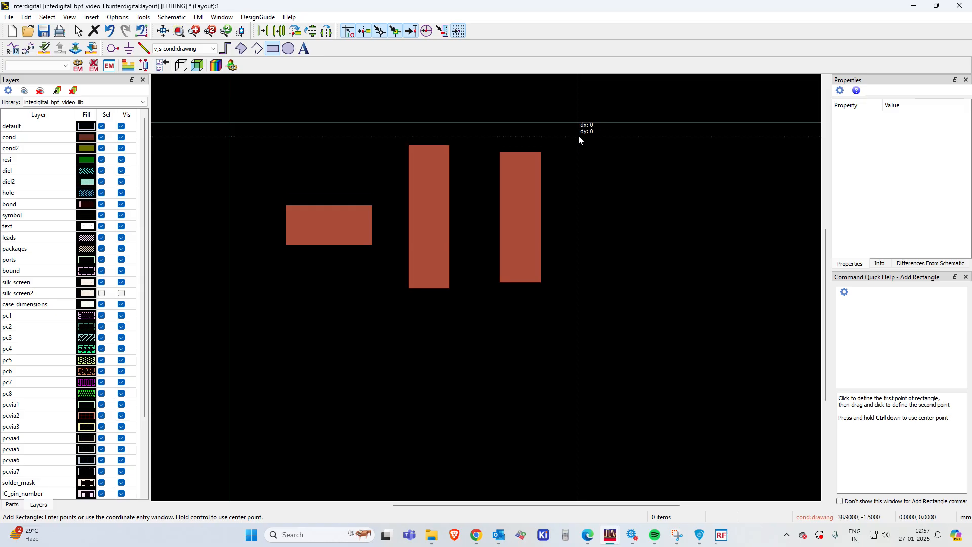
pyautogui.click(578, 136)
pyautogui.click(623, 303)
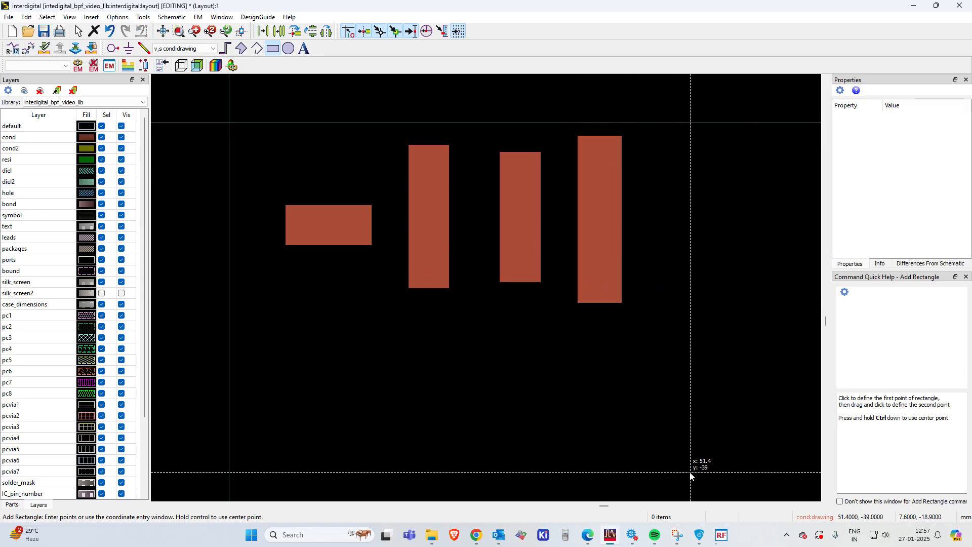
pyautogui.press('Escape')
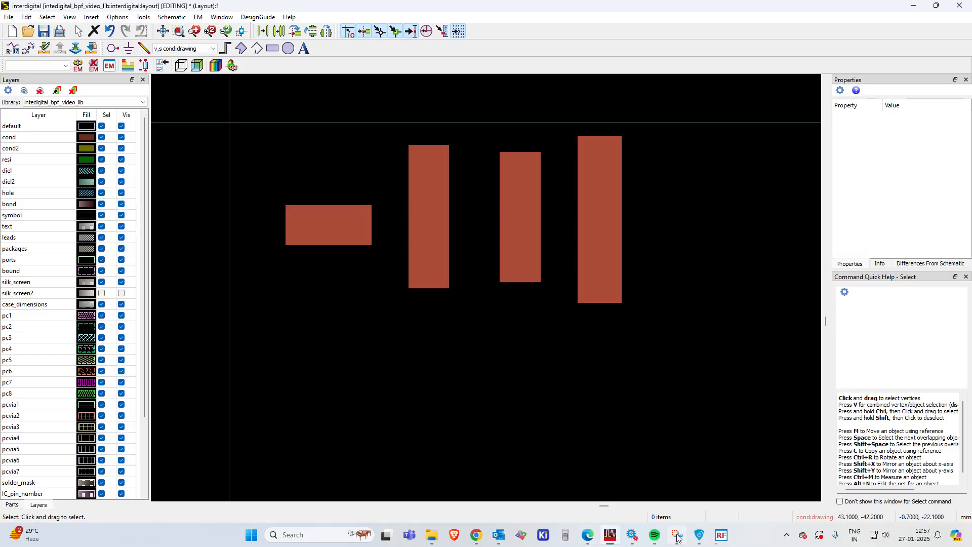
pyautogui.click(588, 535)
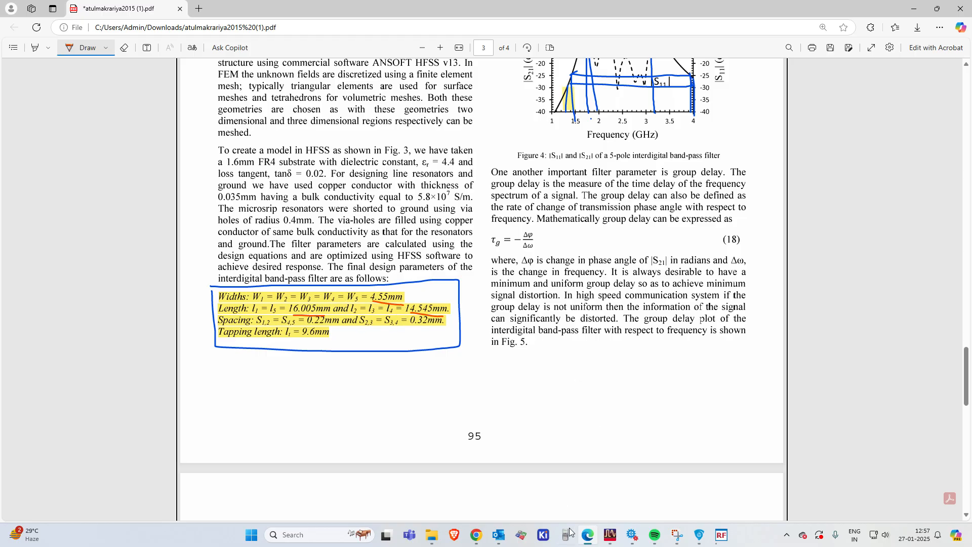
pyautogui.moveTo(610, 536)
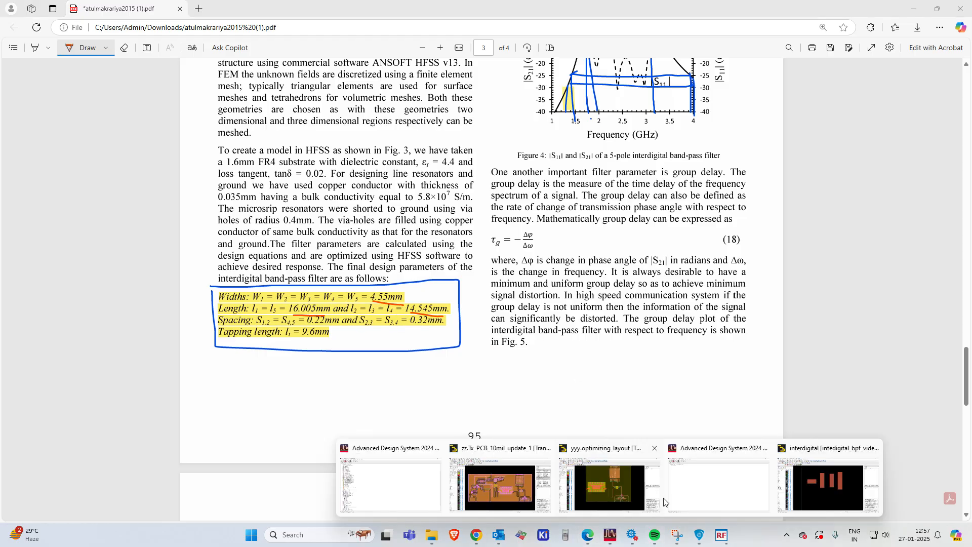
pyautogui.click(811, 478)
pyautogui.click(608, 281)
pyautogui.press('Delete')
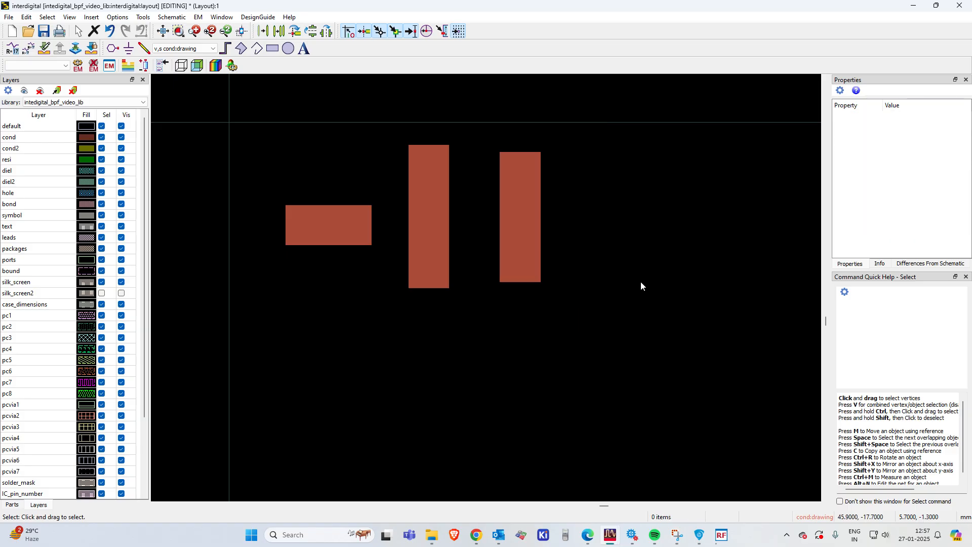
# Step: Copy the second resonator rectangle about 9.2 mm to its right at the same height, using its upper-left corner as the reference
pyautogui.click(527, 228)
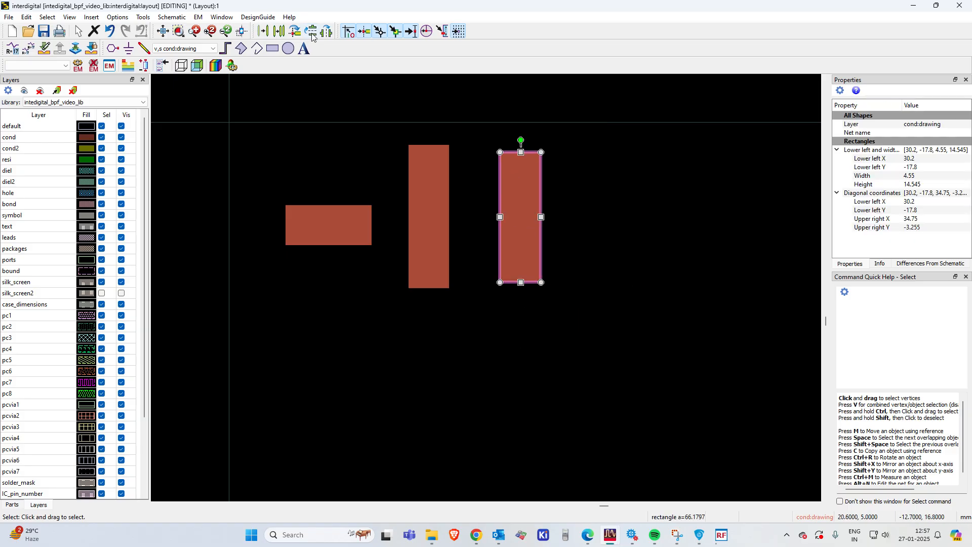
pyautogui.click(278, 31)
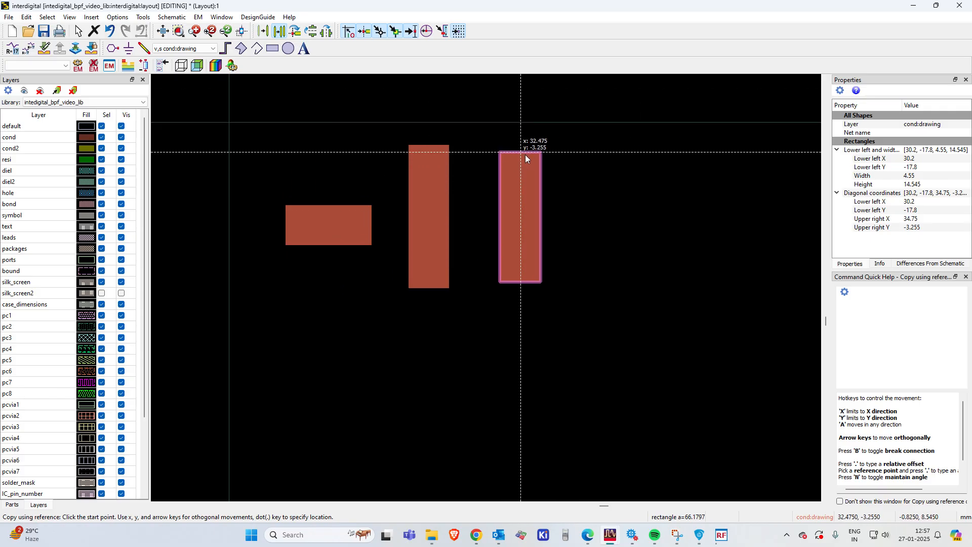
pyautogui.click(500, 152)
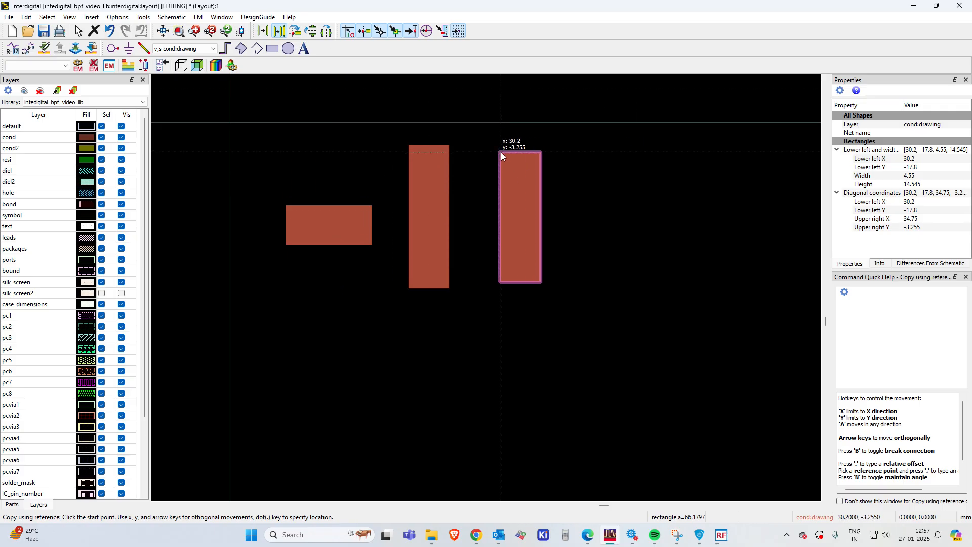
pyautogui.click(582, 153)
pyautogui.click(612, 296)
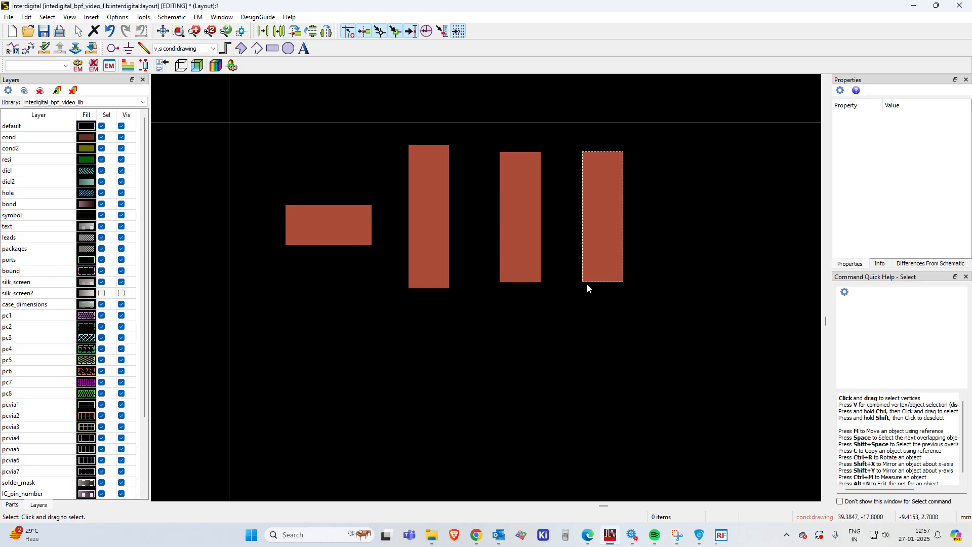
# Step: Compare the dimensions of the three vertical resonator rectangles by selecting each one in the layout
pyautogui.click(597, 253)
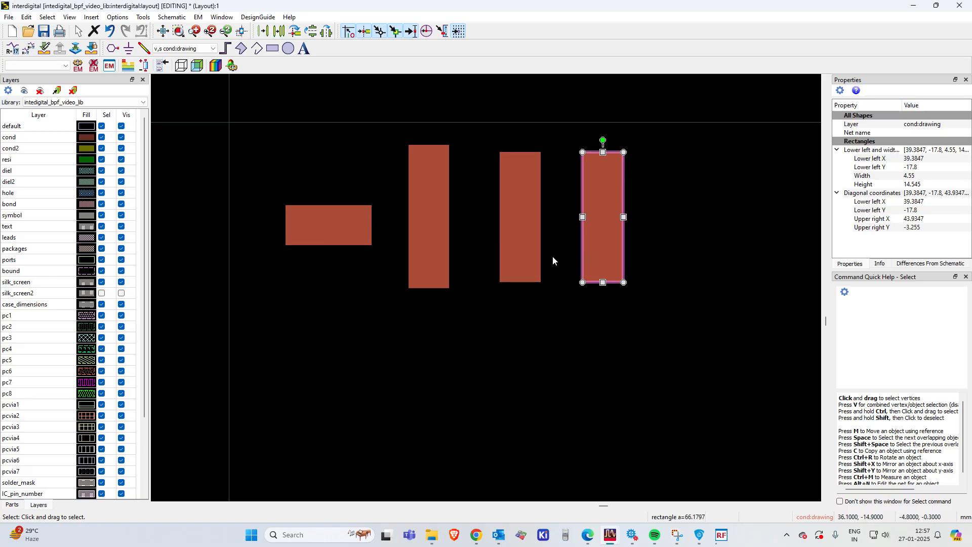
pyautogui.click(512, 254)
pyautogui.click(539, 344)
pyautogui.click(613, 247)
pyautogui.click(427, 319)
pyautogui.click(427, 263)
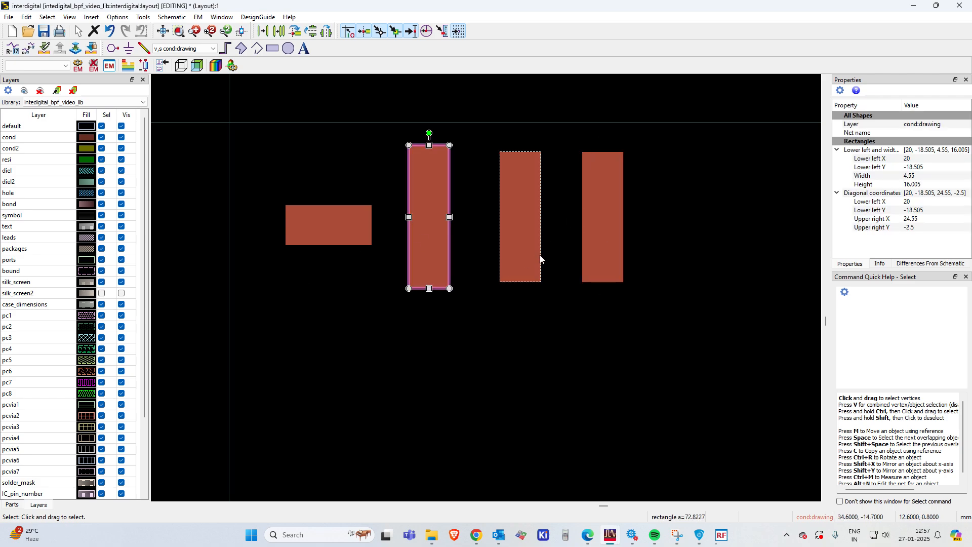
pyautogui.click(537, 254)
pyautogui.click(594, 255)
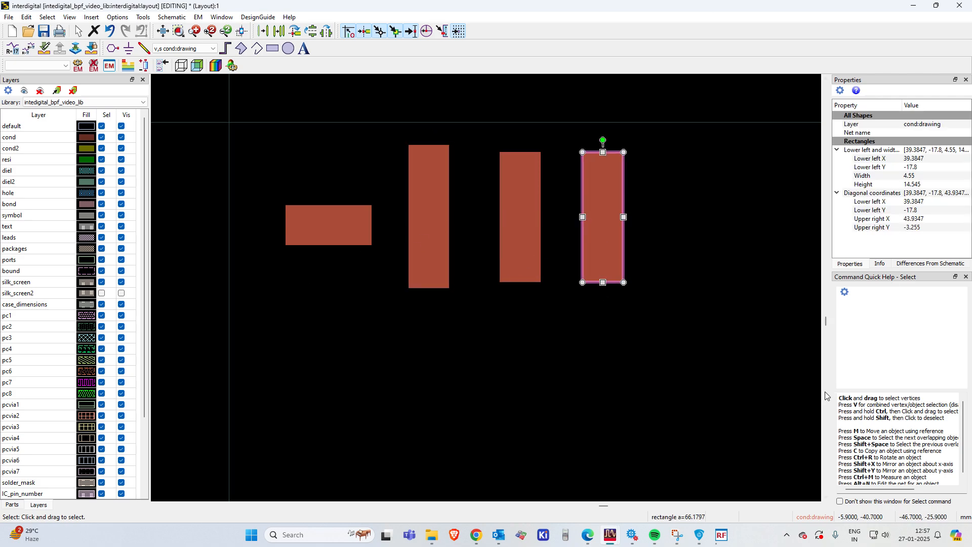
pyautogui.click(645, 298)
pyautogui.click(609, 257)
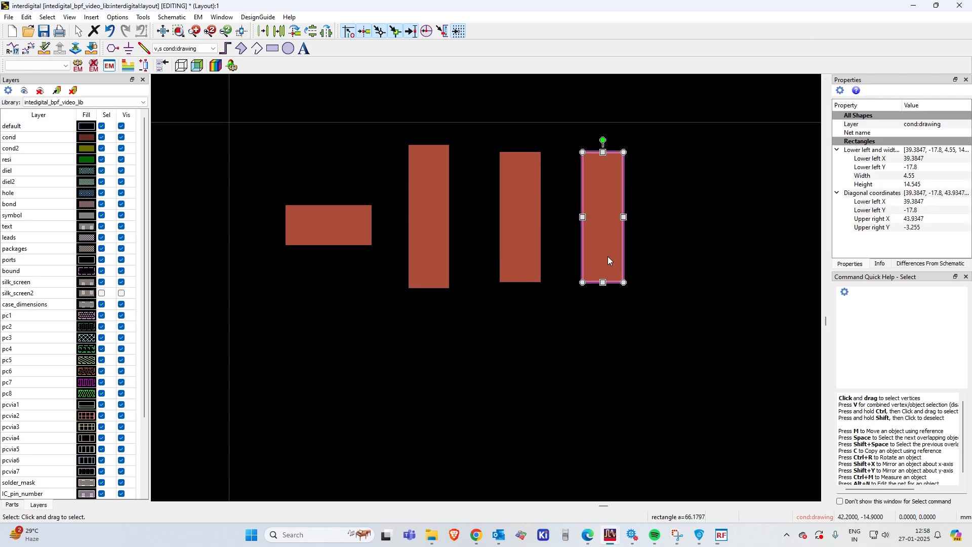
# Step: Copy the third vertical resonator rectangle to its right at the same height, using its upper-left corner as the reference
pyautogui.click(285, 33)
pyautogui.click(583, 152)
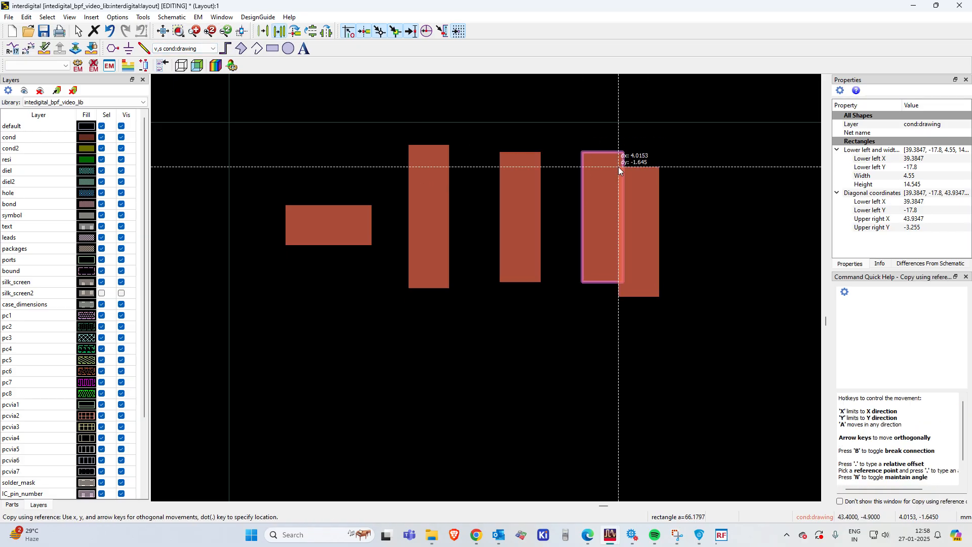
pyautogui.click(657, 152)
pyautogui.click(664, 397)
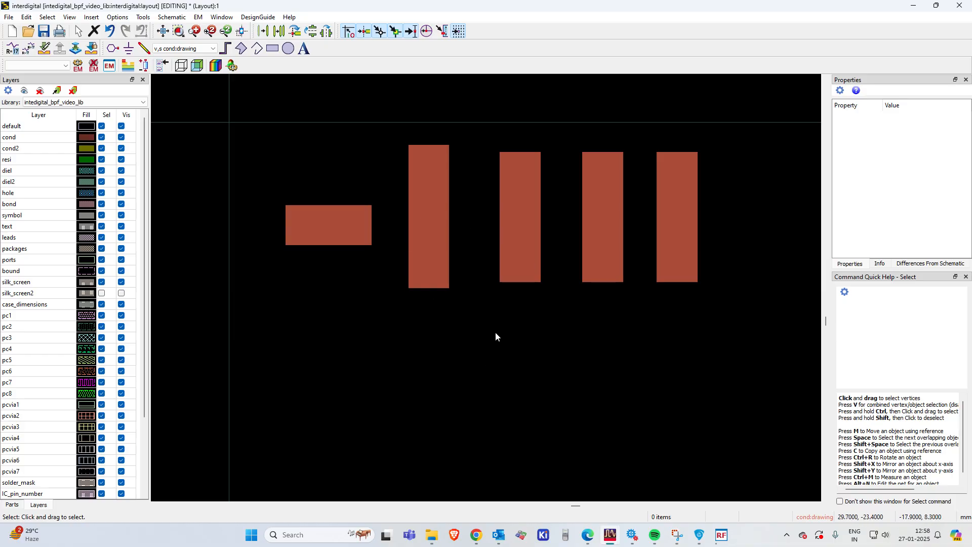
# Step: Copy the first, taller resonator rectangle about 36.5 mm to the right at the same height, placing it after the shorter resonators
pyautogui.click(415, 245)
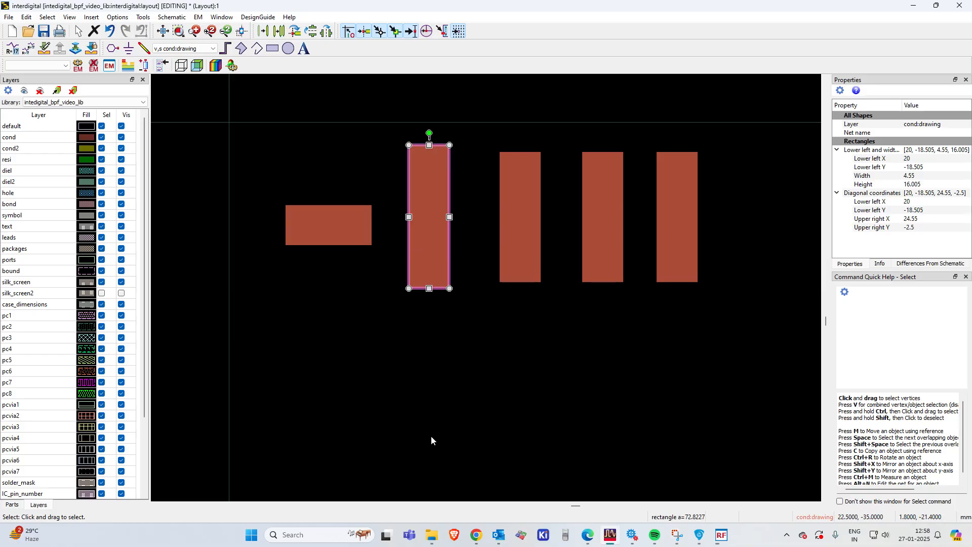
pyautogui.click(277, 31)
pyautogui.click(408, 145)
pyautogui.scroll(-3, 717, 168)
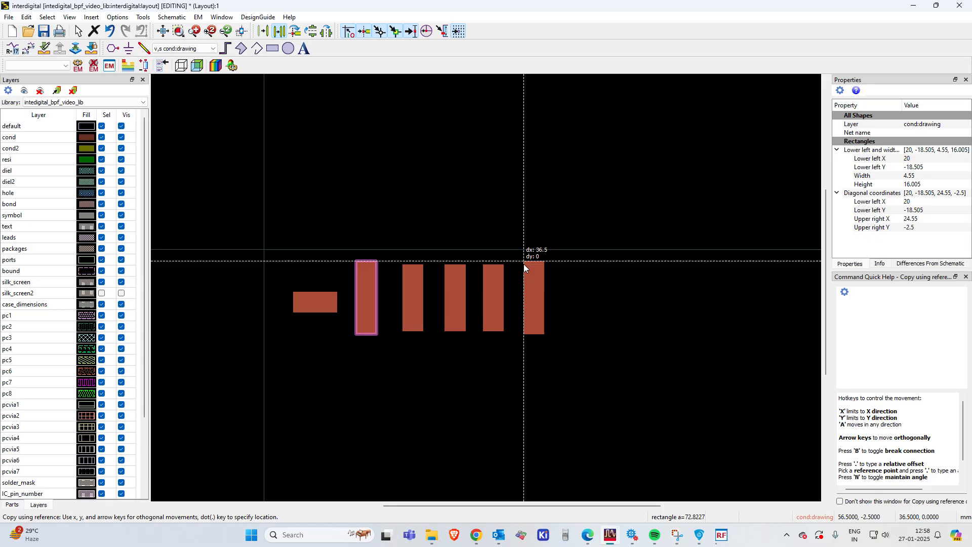
pyautogui.click(524, 264)
pyautogui.click(591, 363)
# Step: Copy the horizontal feed-line rectangle at the same height to the right of the last resonator, using its upper-left corner as the reference
pyautogui.click(313, 304)
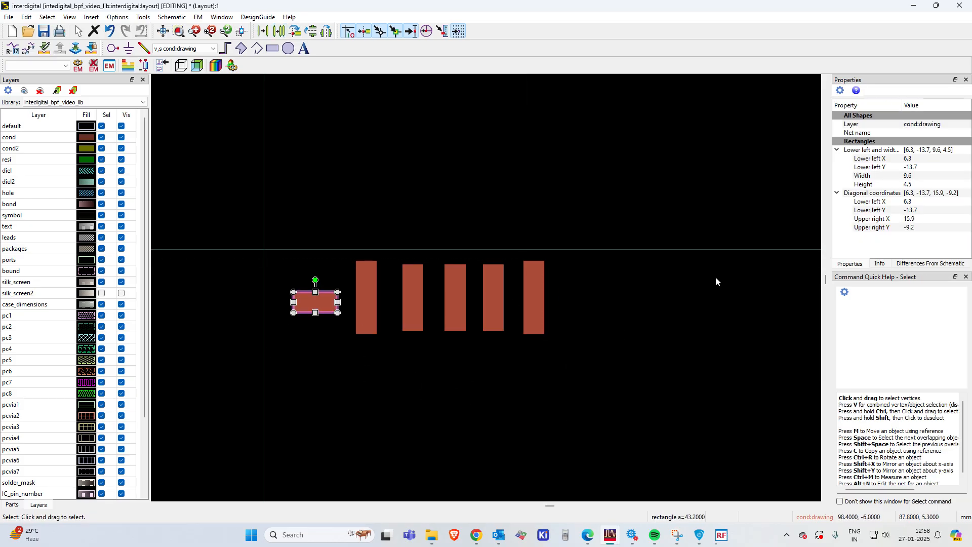
pyautogui.click(279, 31)
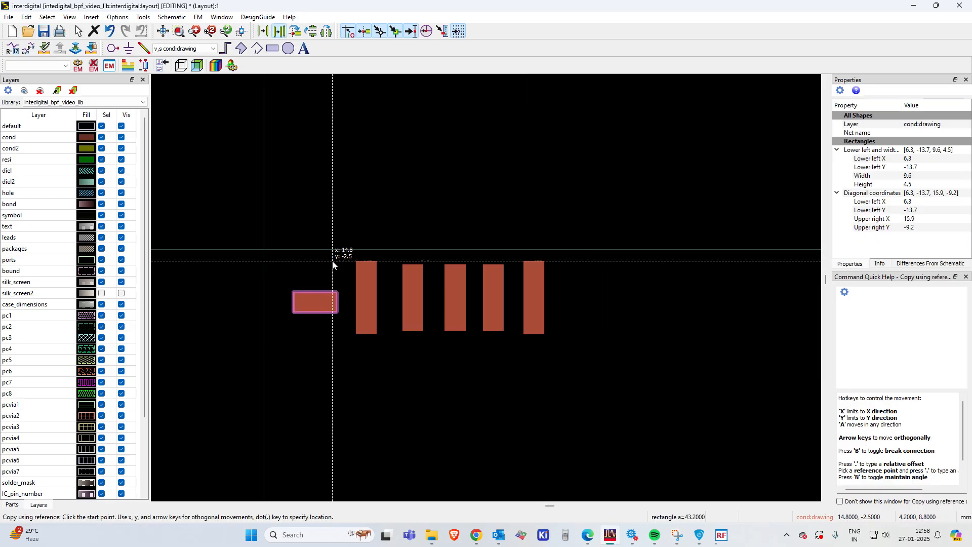
pyautogui.click(293, 292)
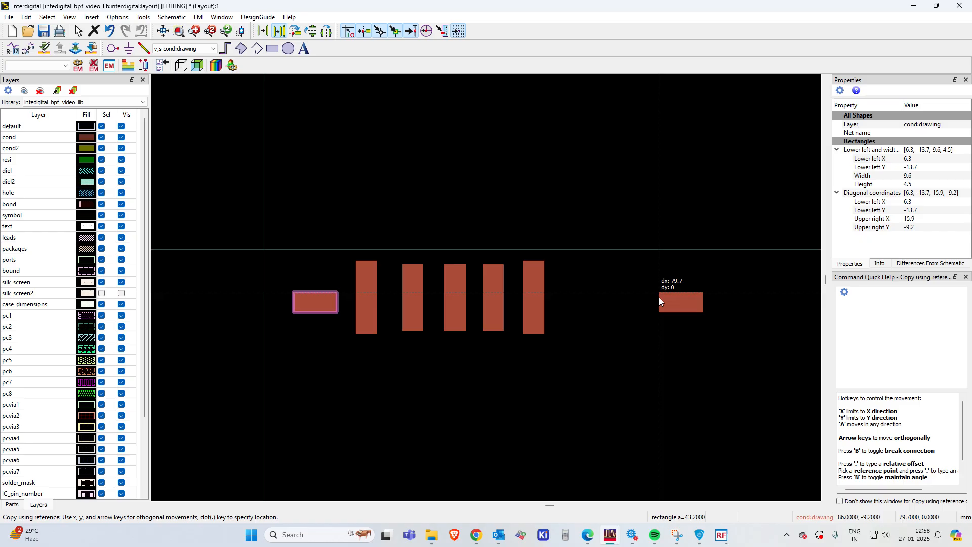
pyautogui.click(575, 291)
pyautogui.click(337, 404)
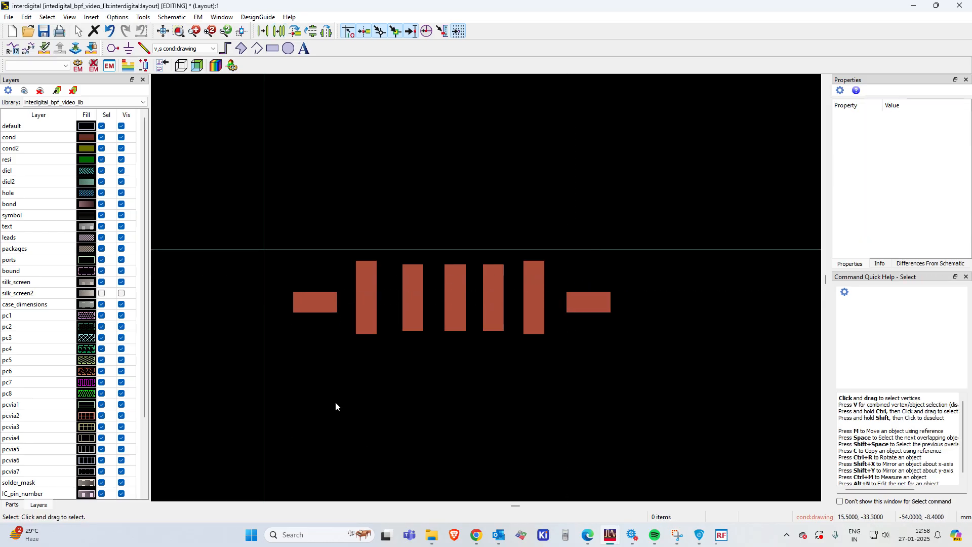
# Step: Inspect the arrangement of the five resonator rectangles and the two feed-line rectangles in the layout
pyautogui.scroll(-2, 419, 283)
pyautogui.scroll(3, 496, 293)
pyautogui.scroll(-2, 425, 291)
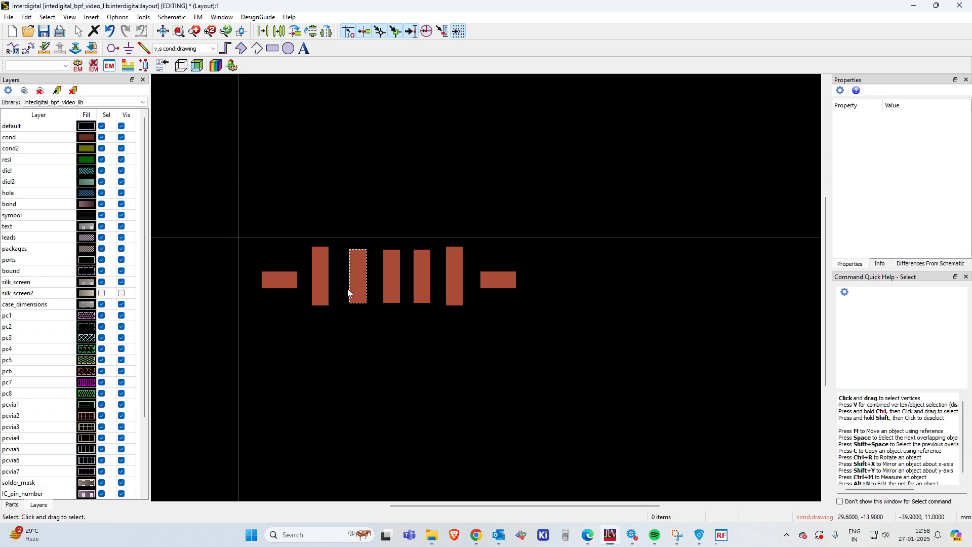
pyautogui.scroll(1, 418, 286)
pyautogui.scroll(1, 504, 301)
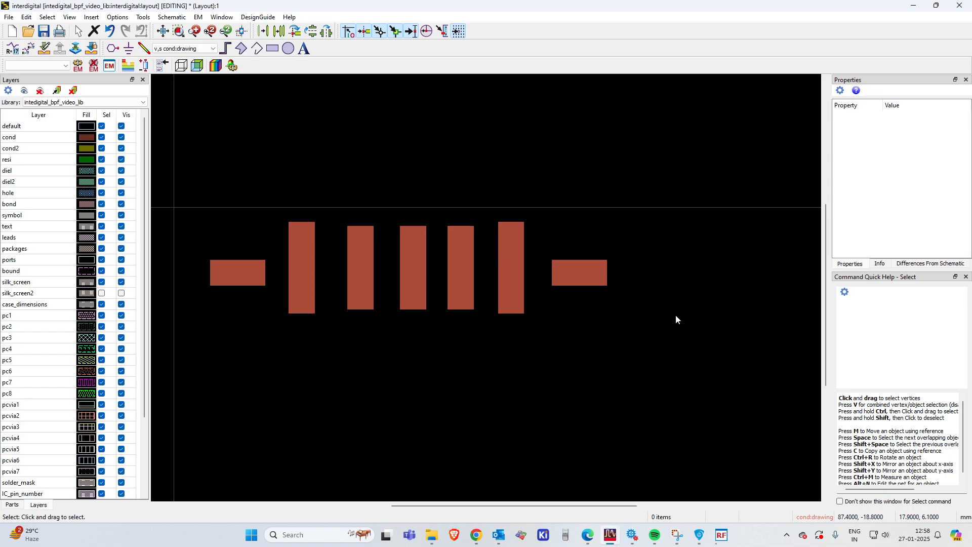
pyautogui.scroll(1, 398, 327)
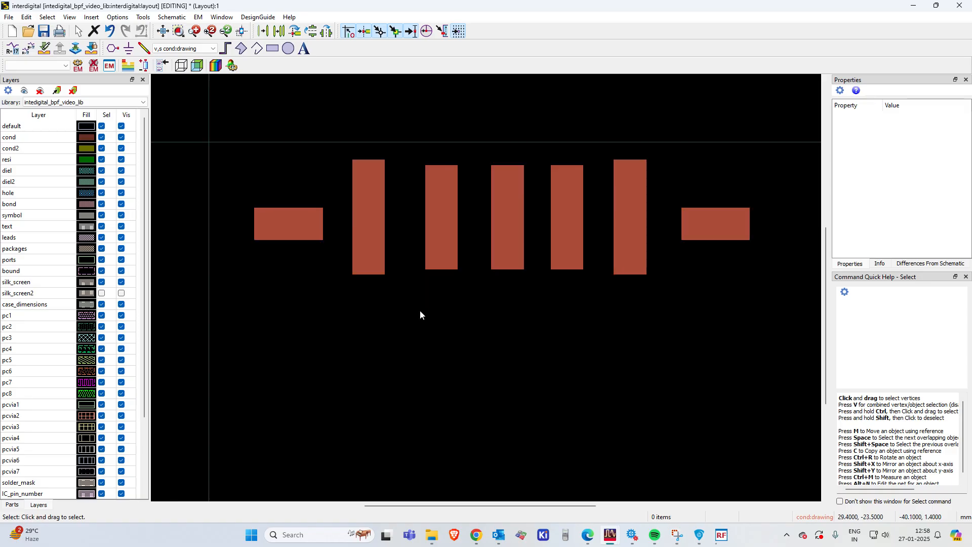
pyautogui.scroll(-1, 462, 295)
pyautogui.scroll(1, 515, 245)
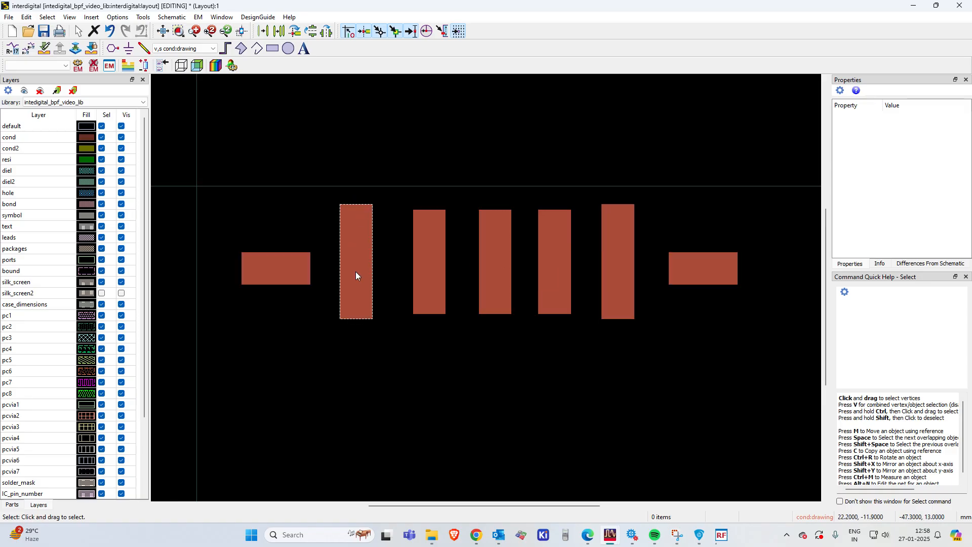
# Step: Make the hole layer the active drawing layer
pyautogui.click(47, 140)
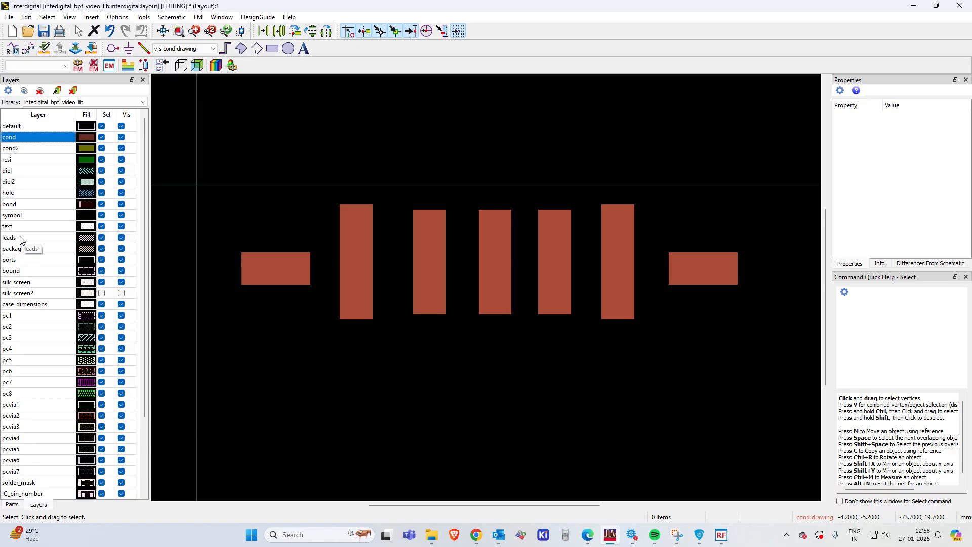
pyautogui.click(26, 196)
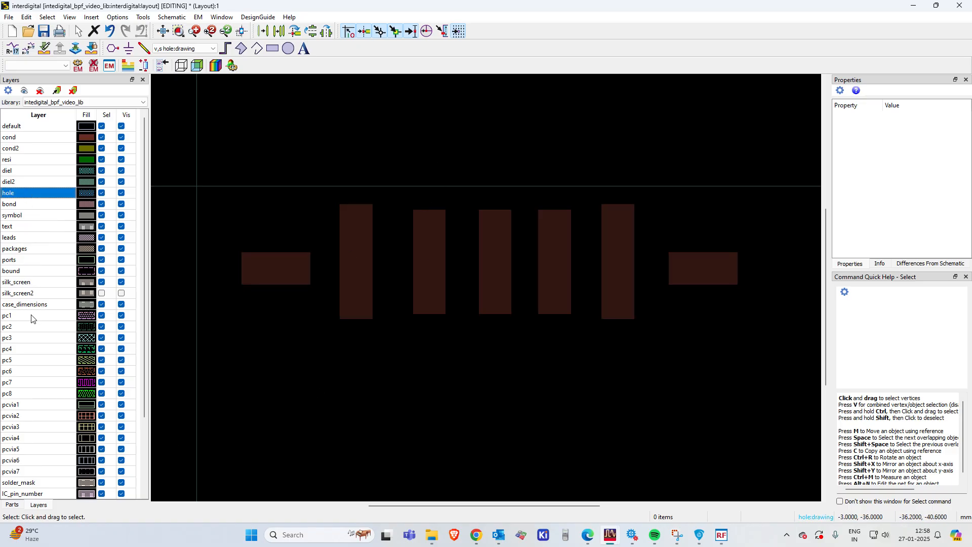
# Step: In the paper in Edge, underline the S1,2 spacing and mark the gap between the first two resonators in Figure 1
pyautogui.moveTo(658, 540)
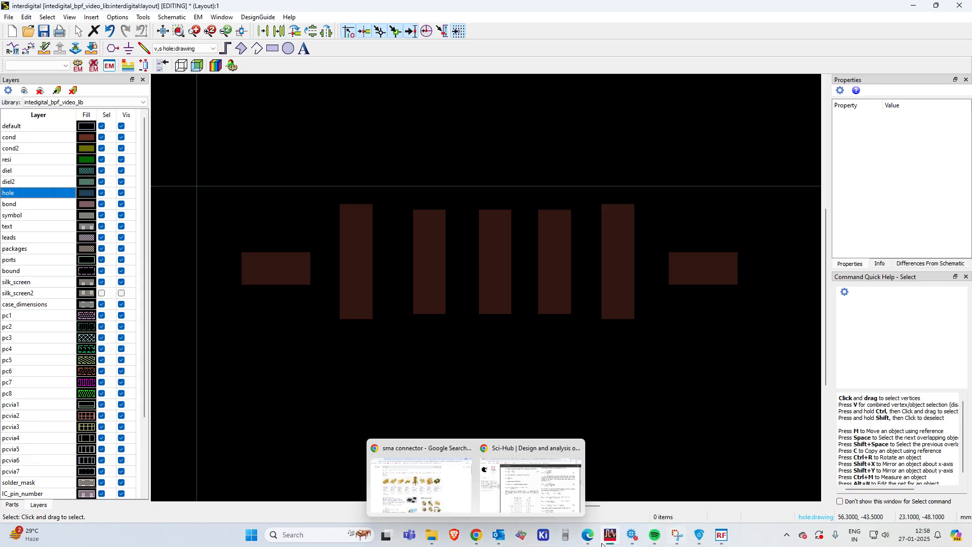
pyautogui.click(586, 538)
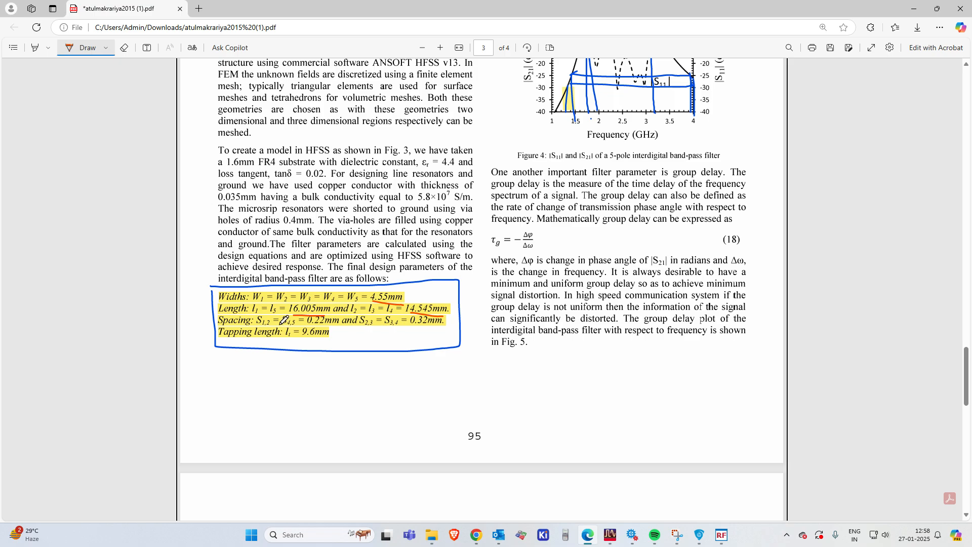
pyautogui.moveTo(259, 324); pyautogui.dragTo(272, 324)
pyautogui.scroll(-2, 602, 225)
pyautogui.scroll(8, 602, 226)
pyautogui.scroll(20, 601, 222)
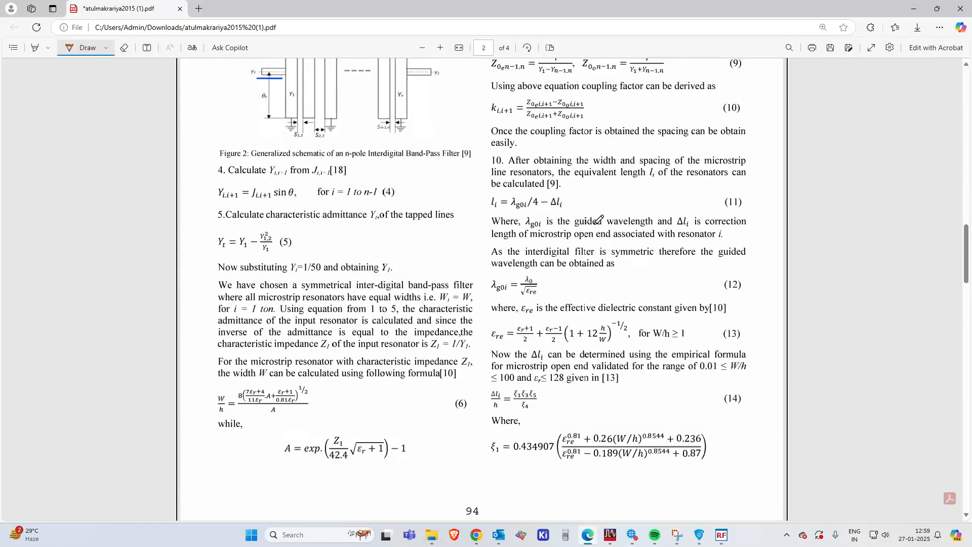
pyautogui.scroll(-2, 635, 349)
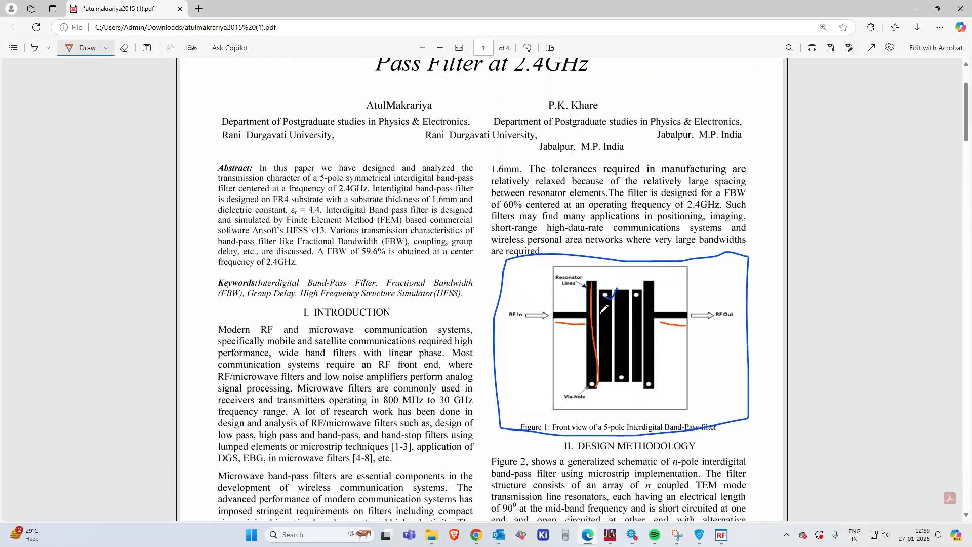
pyautogui.moveTo(599, 290); pyautogui.dragTo(602, 289)
# Step: Review the paper's final design parameters and the pages with the filter schematic and design equations
pyautogui.scroll(-20, 637, 315)
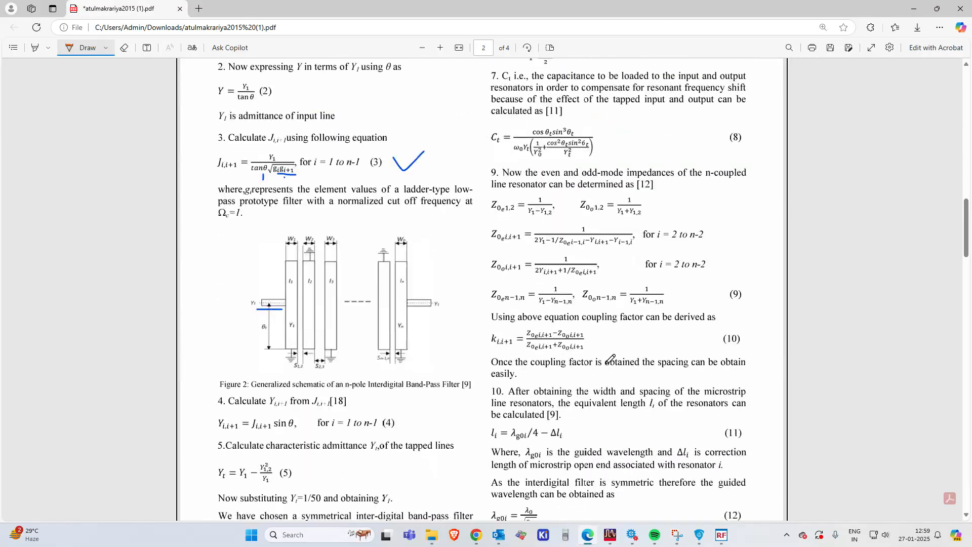
pyautogui.scroll(-6, 592, 378)
pyautogui.scroll(4, 300, 258)
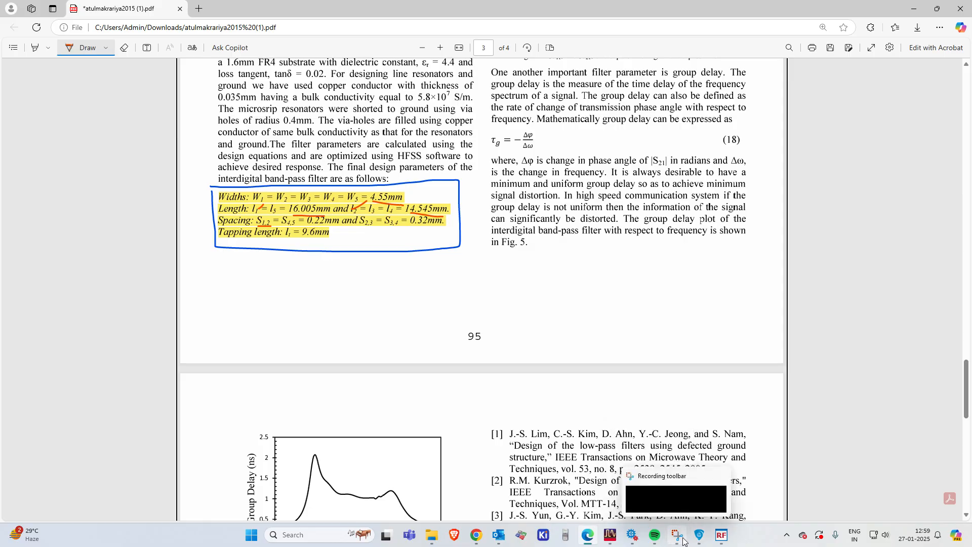
pyautogui.scroll(15, 657, 402)
pyautogui.scroll(12, 657, 401)
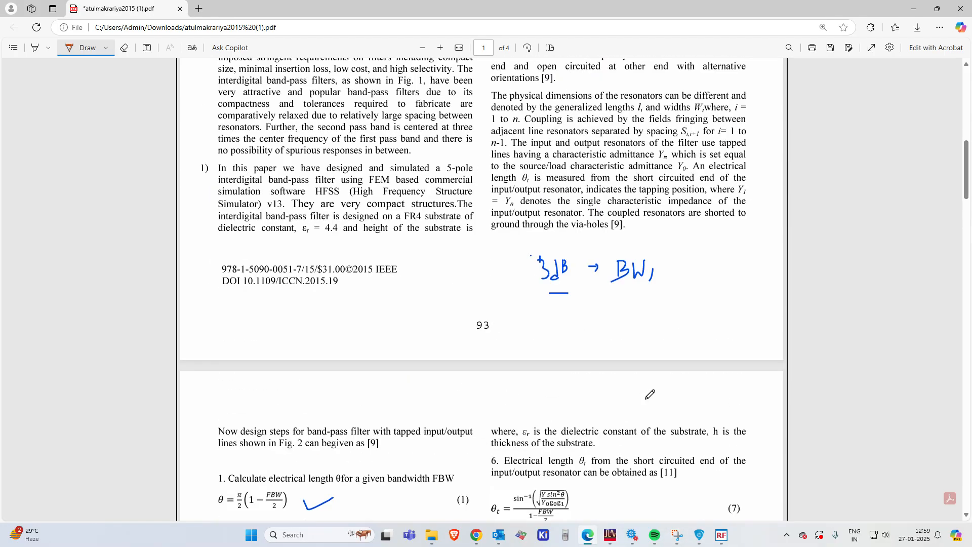
pyautogui.scroll(-15, 610, 397)
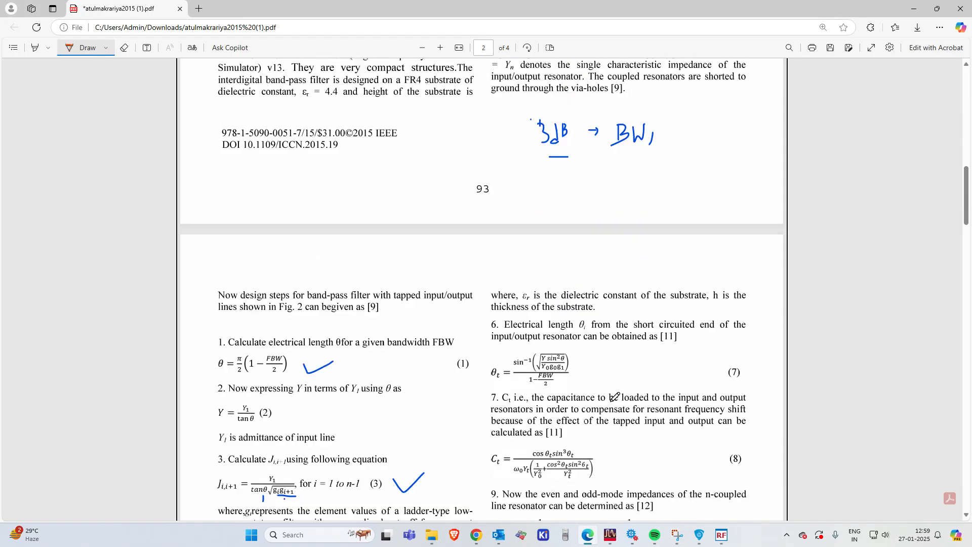
# Step: Return to the layout in Advanced Design System and draw a square about 2.9 mm wide on the hole layer above the resonators
pyautogui.click(915, 6)
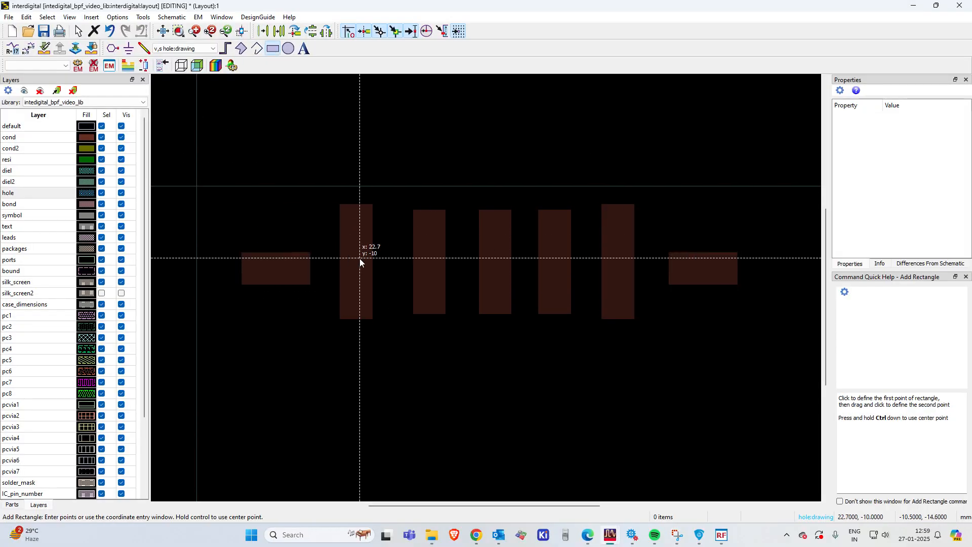
pyautogui.click(416, 161)
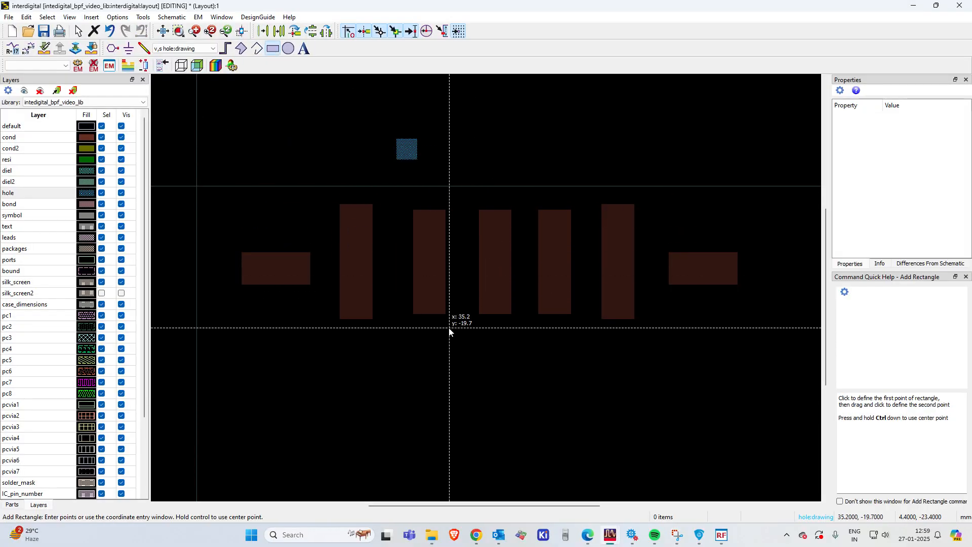
# Step: Recheck the resonator spacing values in the paper in Edge and return to the interdigital layout in Advanced Design System
pyautogui.moveTo(617, 544)
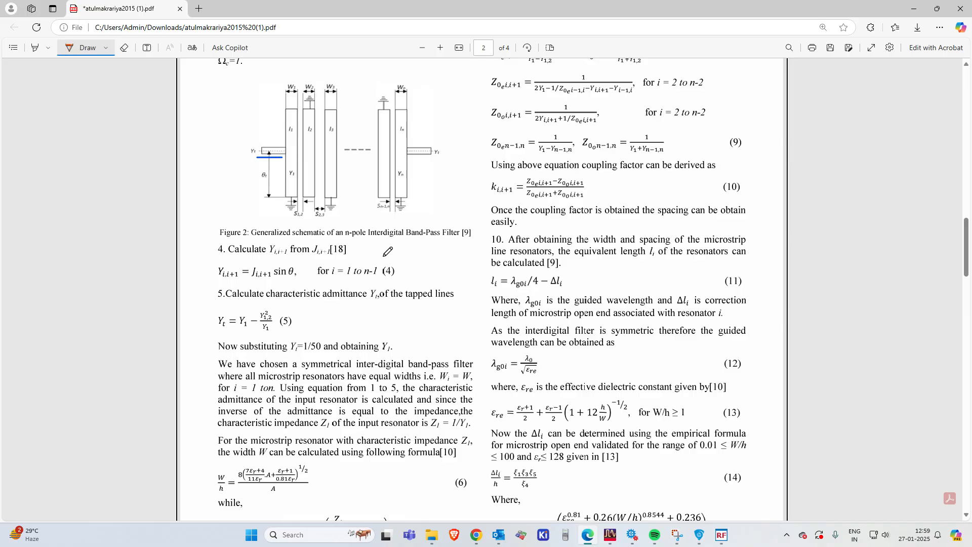
pyautogui.scroll(-2, 380, 356)
pyautogui.scroll(3, 414, 363)
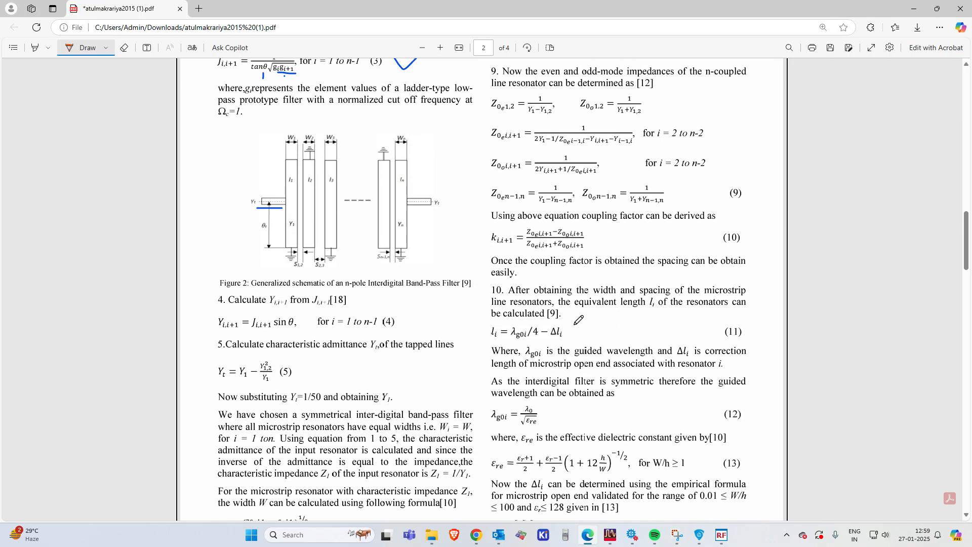
pyautogui.scroll(-15, 579, 320)
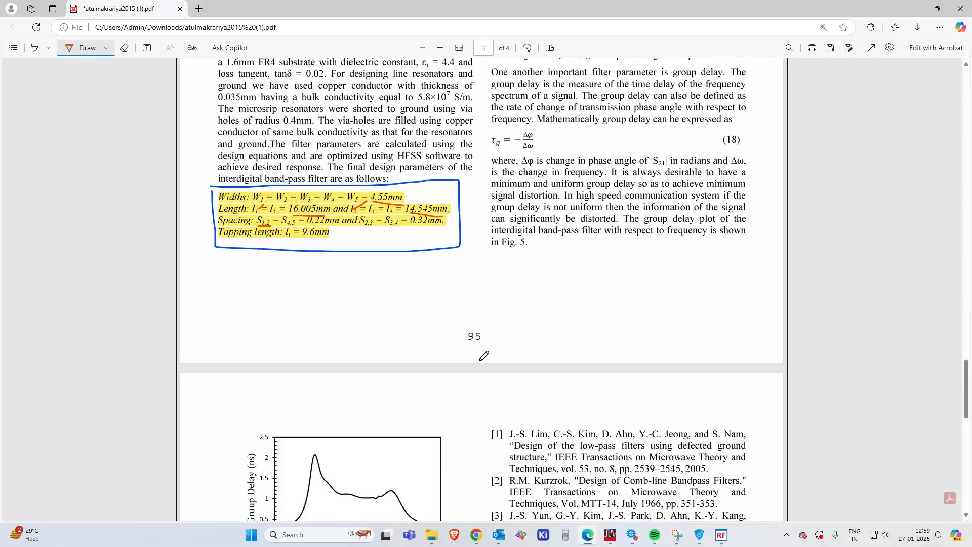
pyautogui.scroll(1, 484, 356)
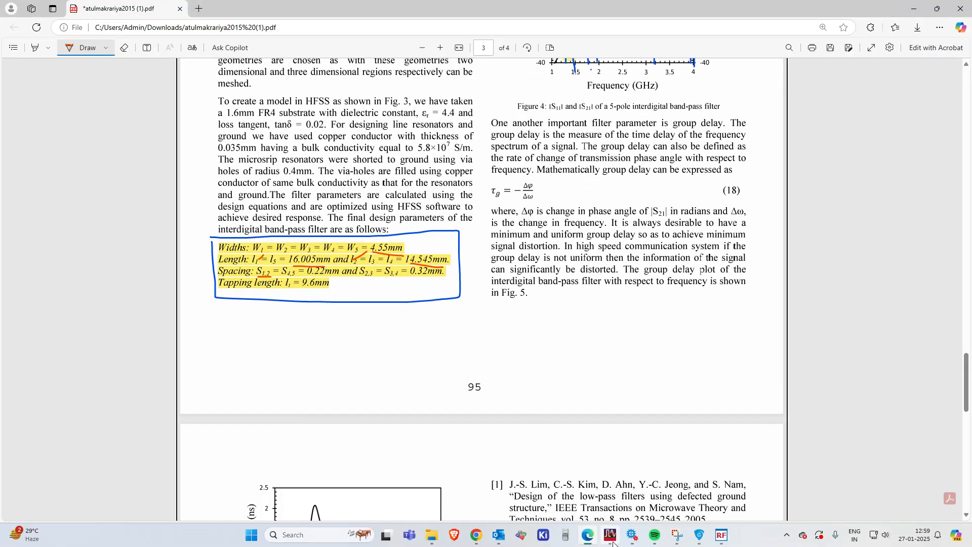
pyautogui.moveTo(610, 535)
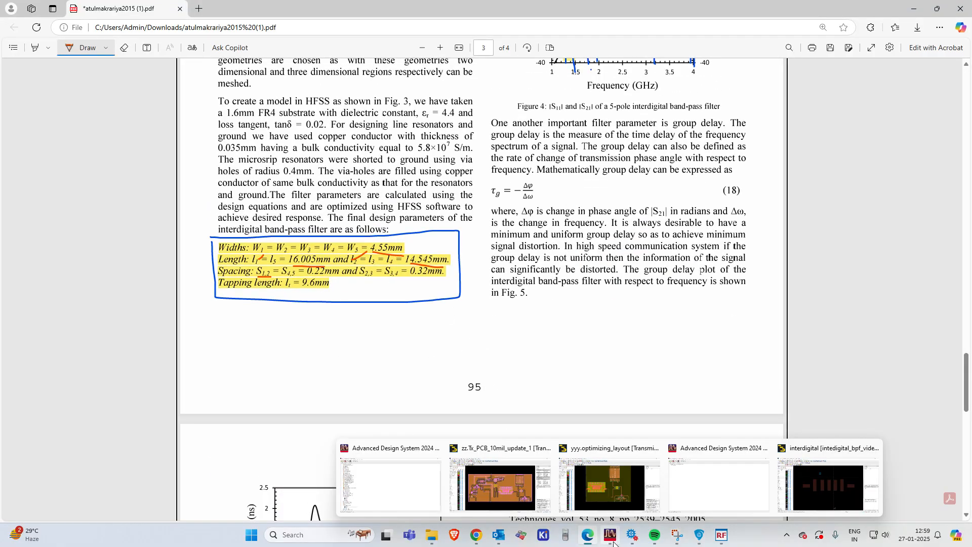
pyautogui.click(834, 480)
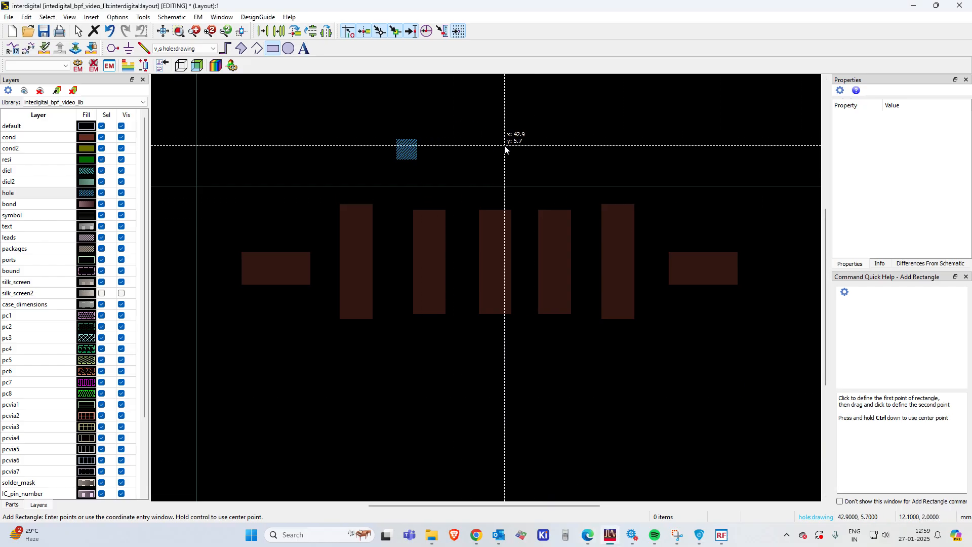
# Step: Set the width and height of the hole-layer square to 0.22 mm
pyautogui.press('Escape')
pyautogui.click(403, 146)
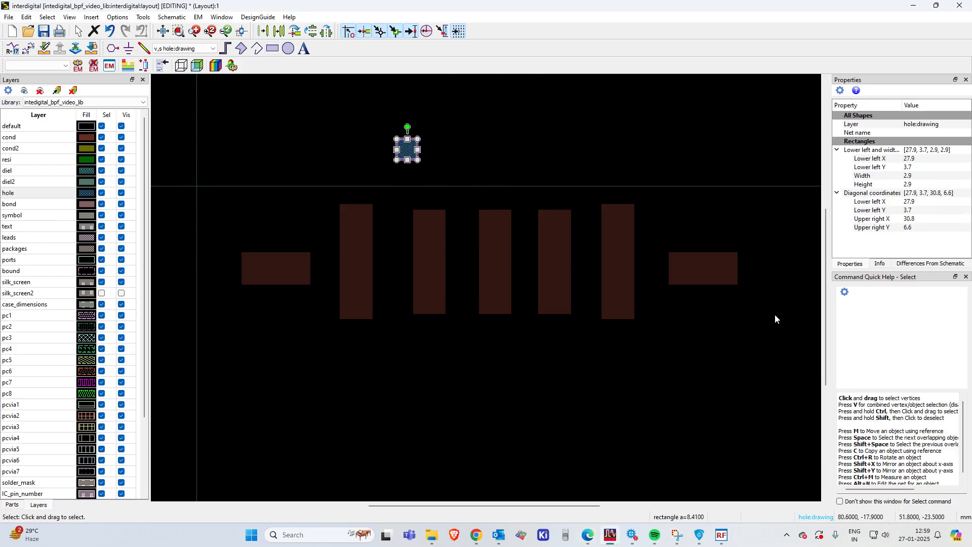
pyautogui.click(919, 175)
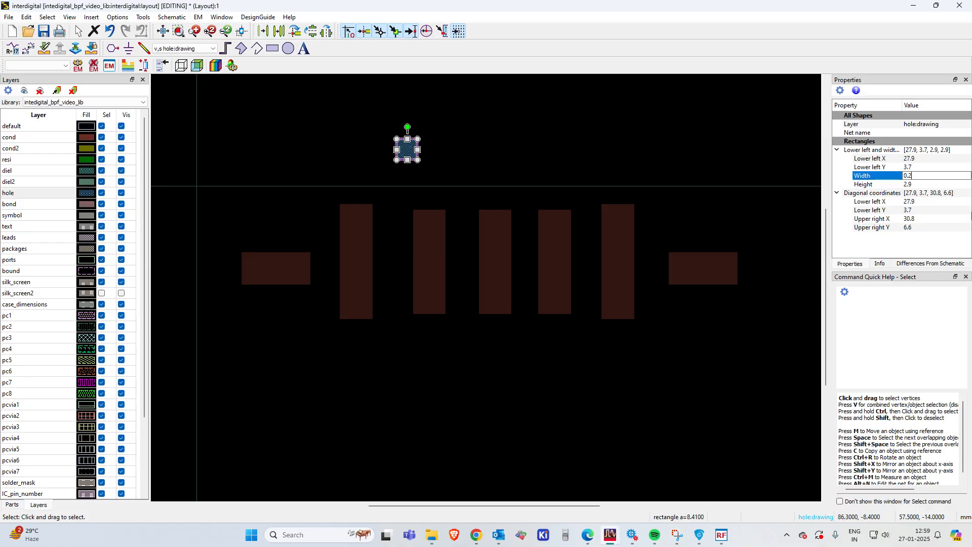
pyautogui.press('Return')
pyautogui.click(922, 185)
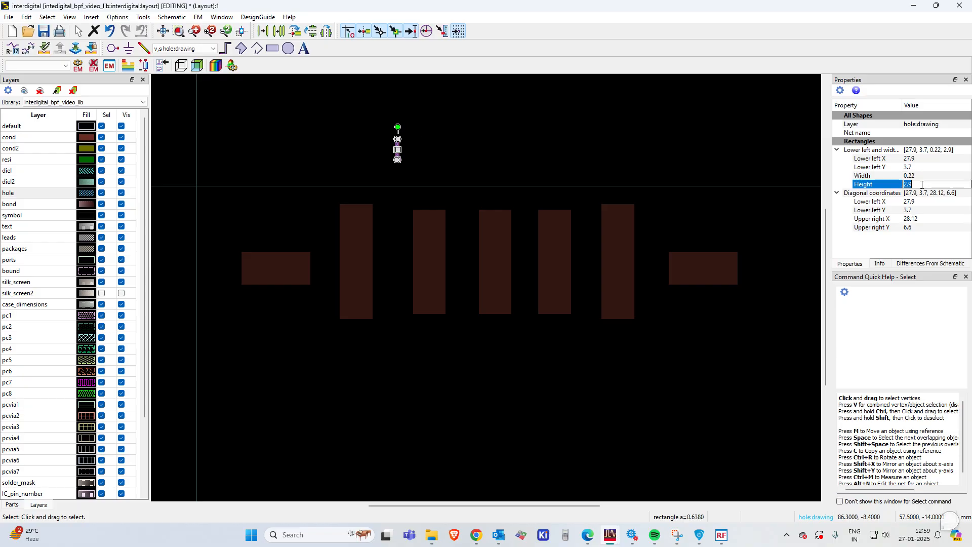
pyautogui.click(452, 153)
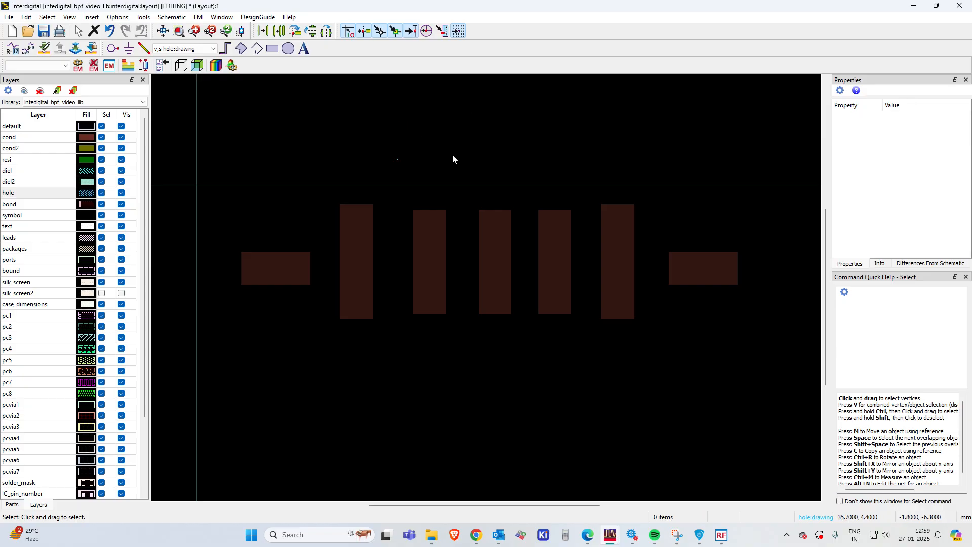
pyautogui.scroll(4, 460, 253)
pyautogui.scroll(2, 651, 155)
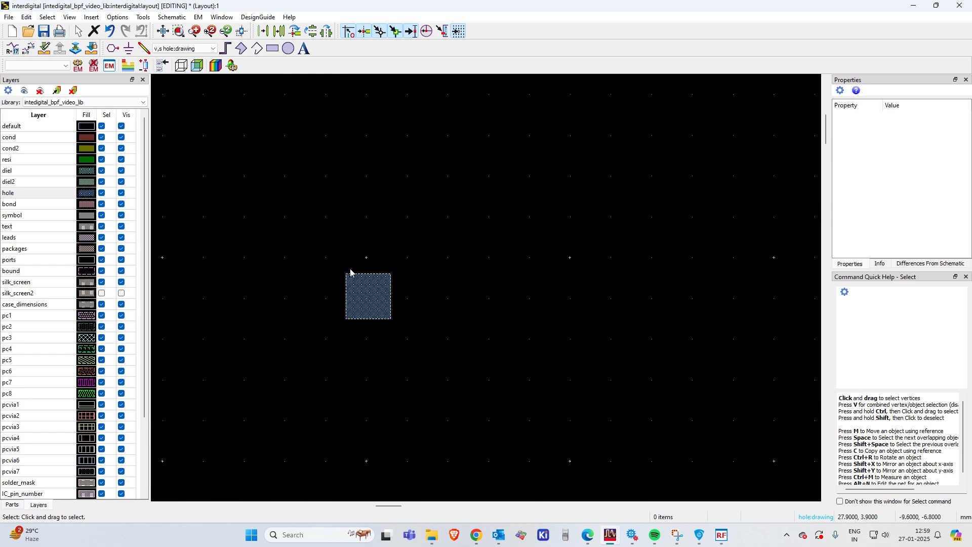
pyautogui.click(373, 300)
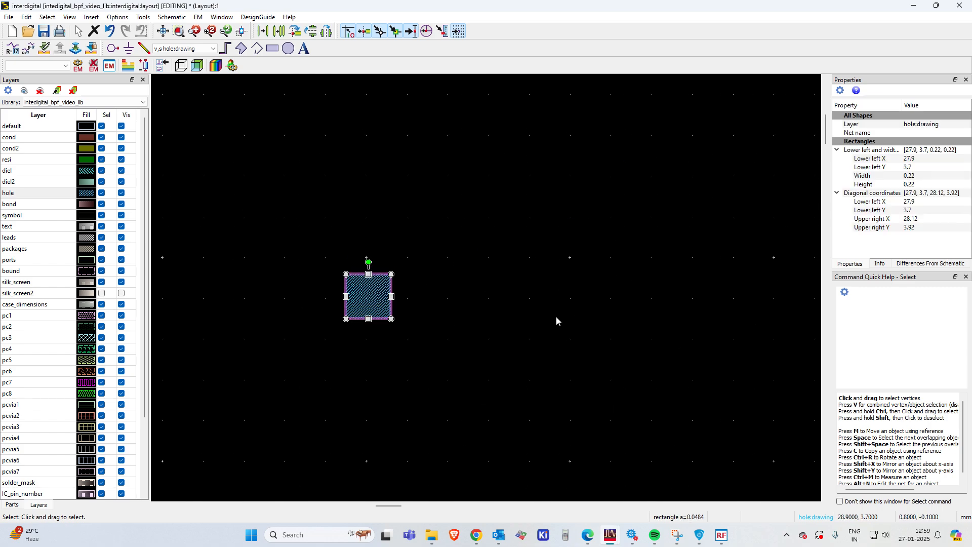
pyautogui.scroll(1, 327, 158)
pyautogui.click(245, 33)
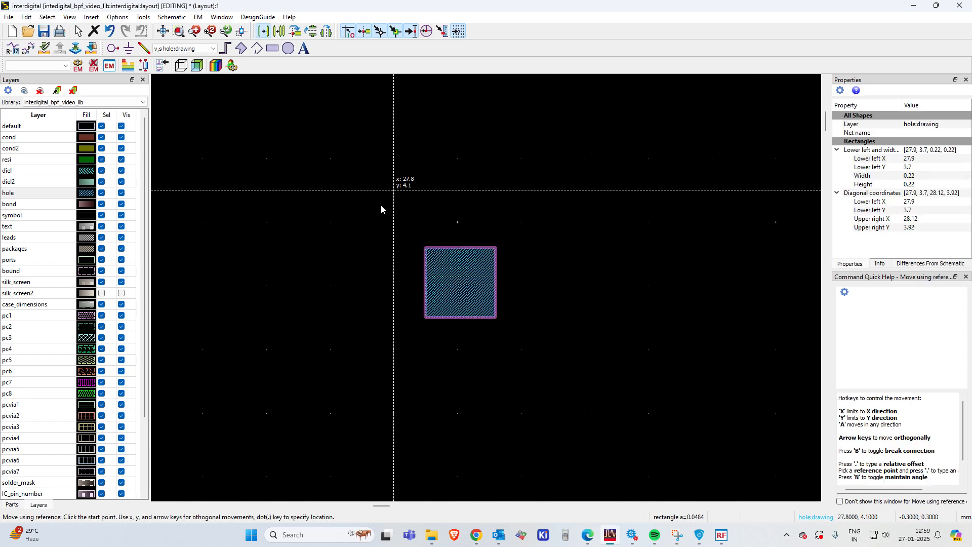
pyautogui.click(425, 287)
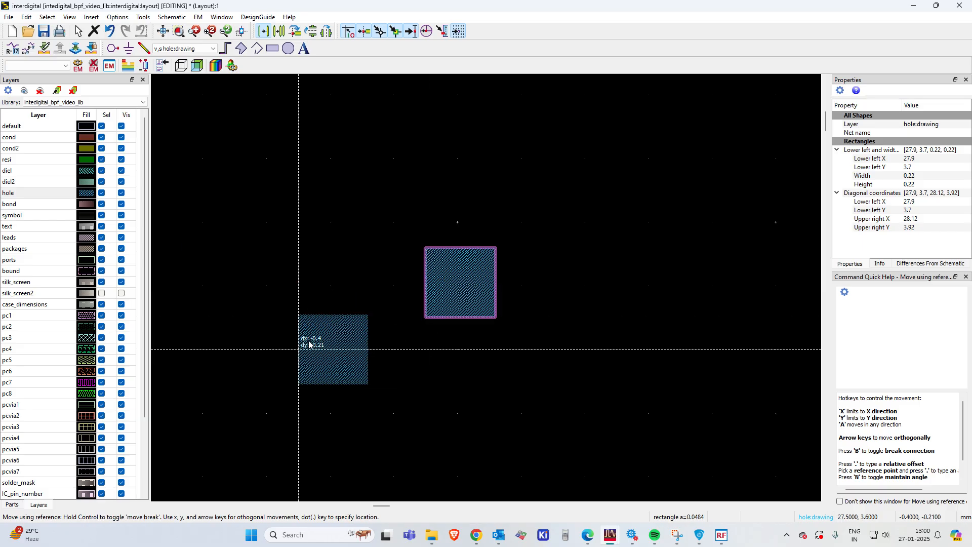
pyautogui.scroll(-3, 494, 284)
pyautogui.scroll(3, 354, 306)
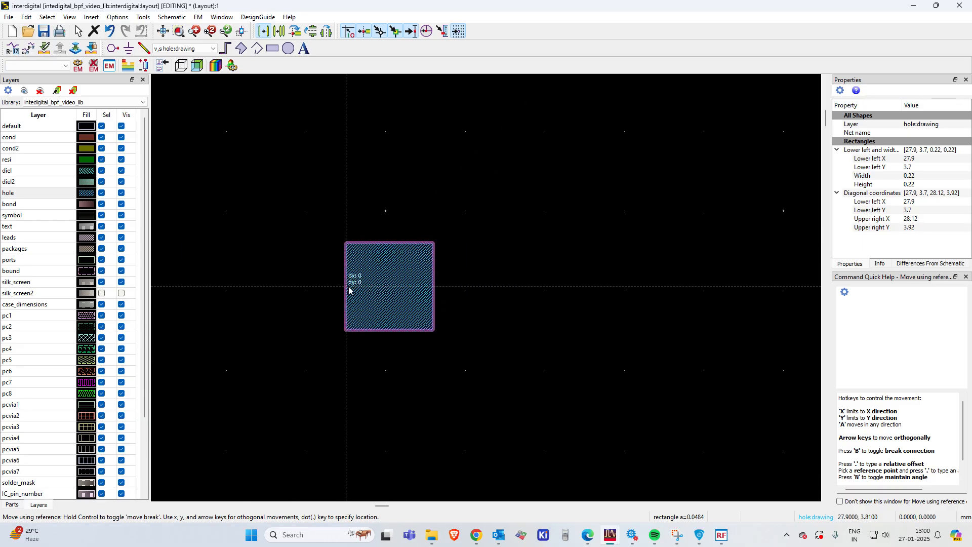
pyautogui.click(349, 291)
pyautogui.click(435, 215)
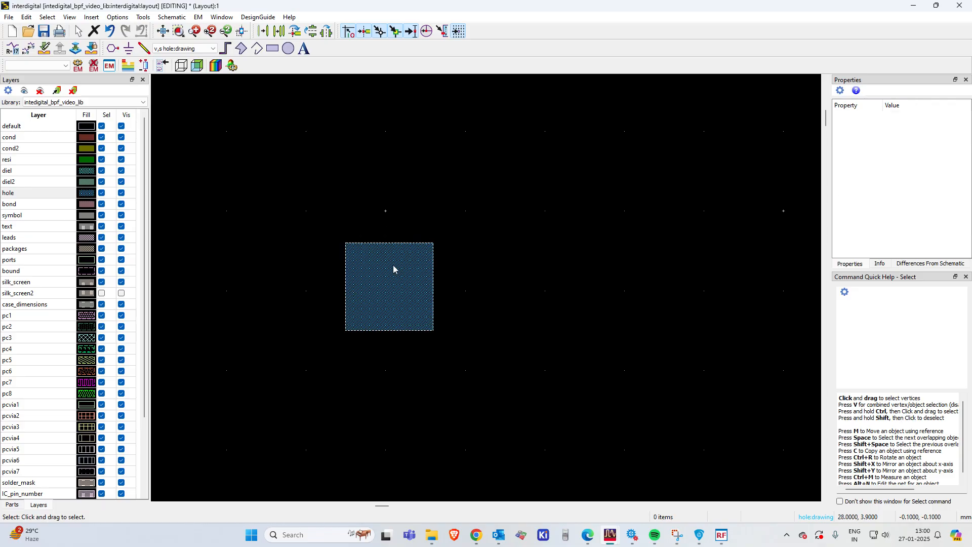
# Step: Move the 0.22 mm square by its left edge midpoint onto the right edge midpoint of the first resonator
pyautogui.click(377, 279)
pyautogui.press('m')
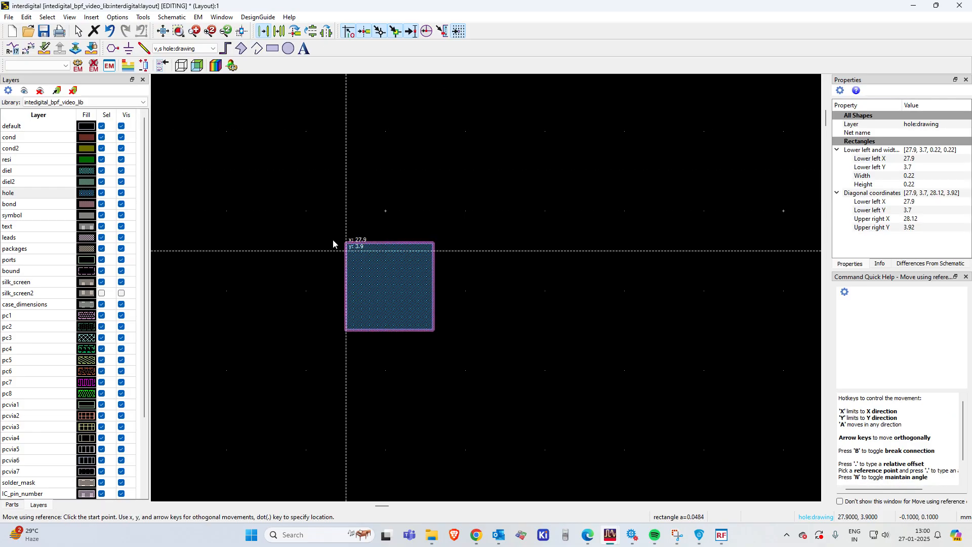
pyautogui.click(344, 292)
pyautogui.scroll(-6, 476, 289)
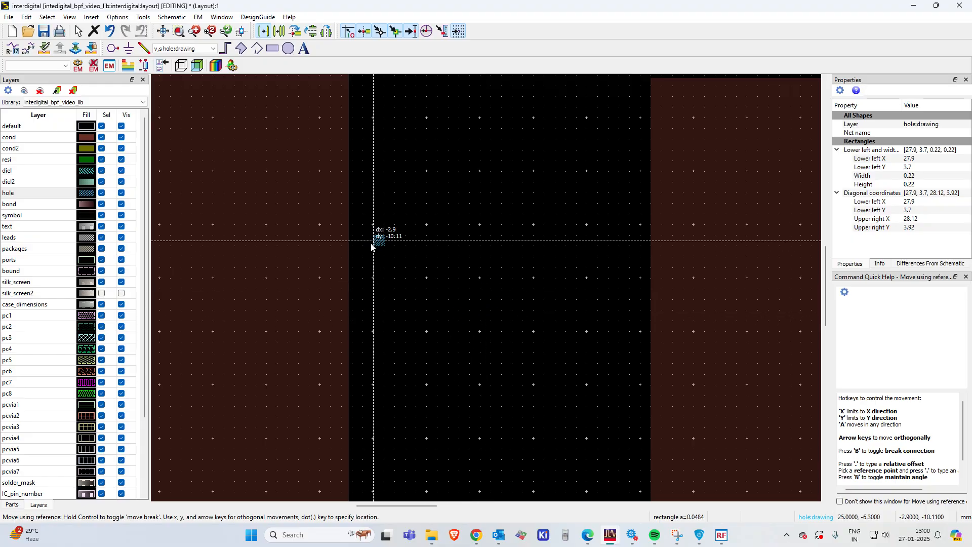
pyautogui.scroll(-3, 486, 303)
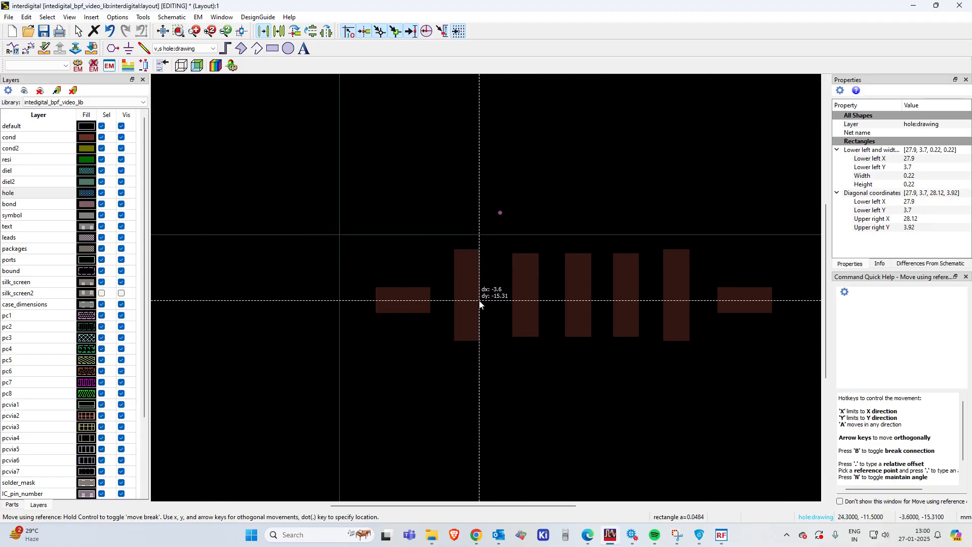
pyautogui.click(479, 298)
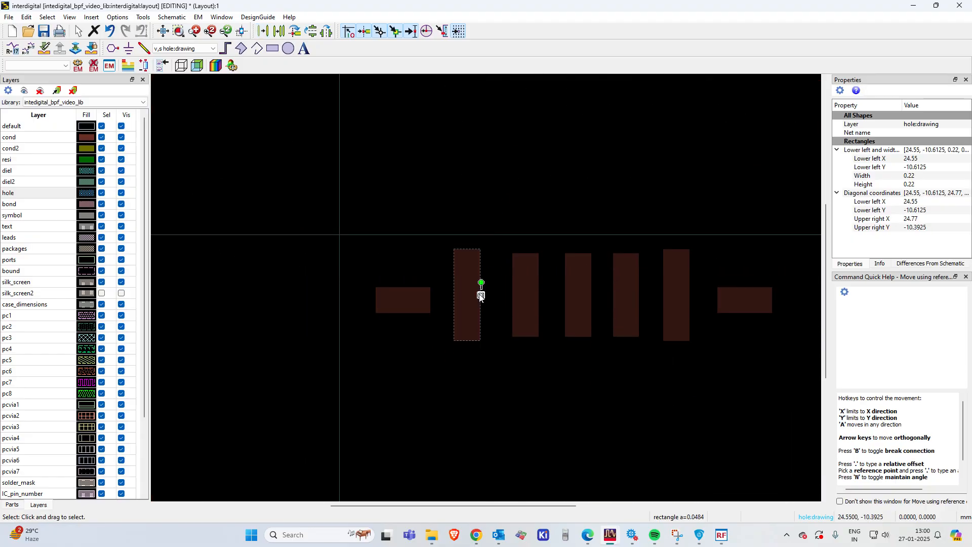
pyautogui.click(496, 382)
# Step: Move the second resonator so its left edge midpoint snaps to the right edge midpoint of the 0.22 mm square
pyautogui.scroll(3, 487, 287)
pyautogui.click(472, 320)
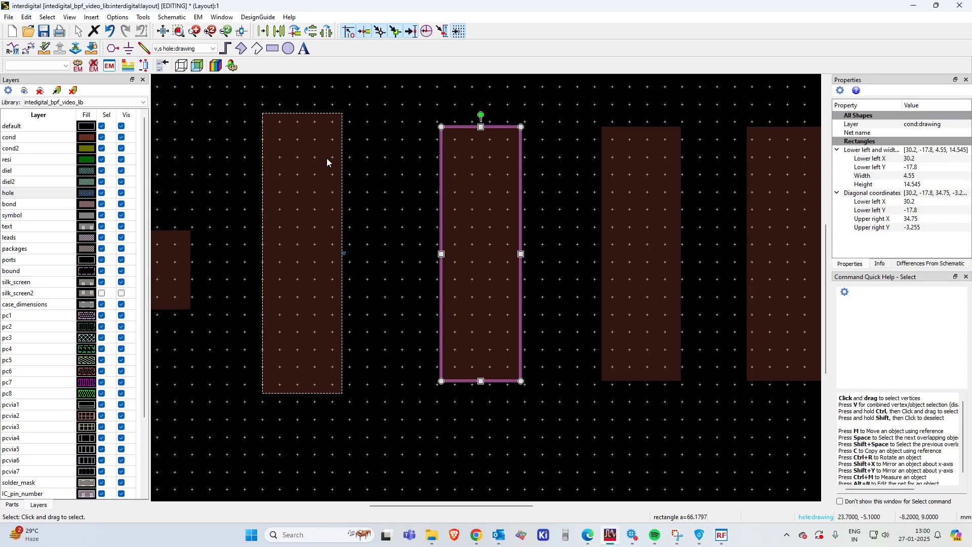
pyautogui.click(260, 32)
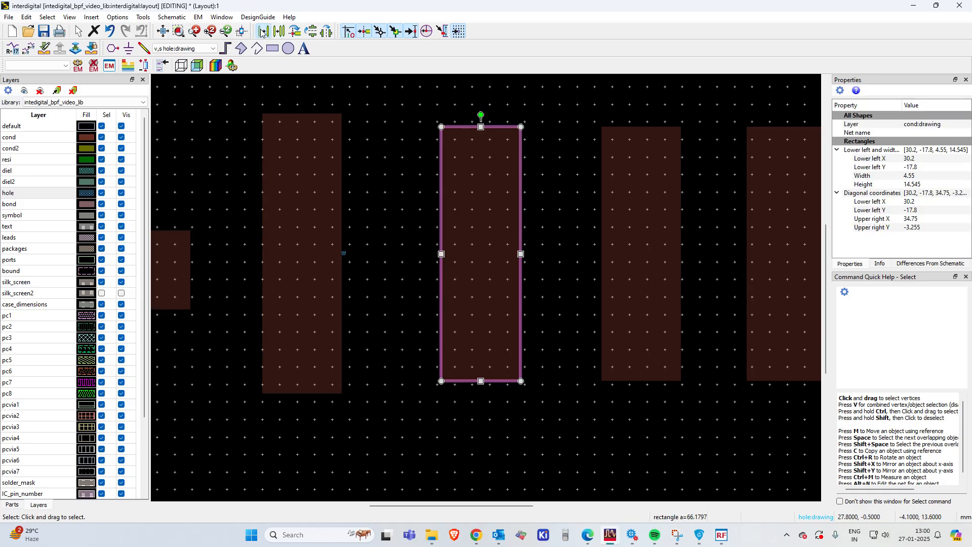
pyautogui.click(439, 262)
pyautogui.scroll(5, 456, 274)
pyautogui.click(383, 223)
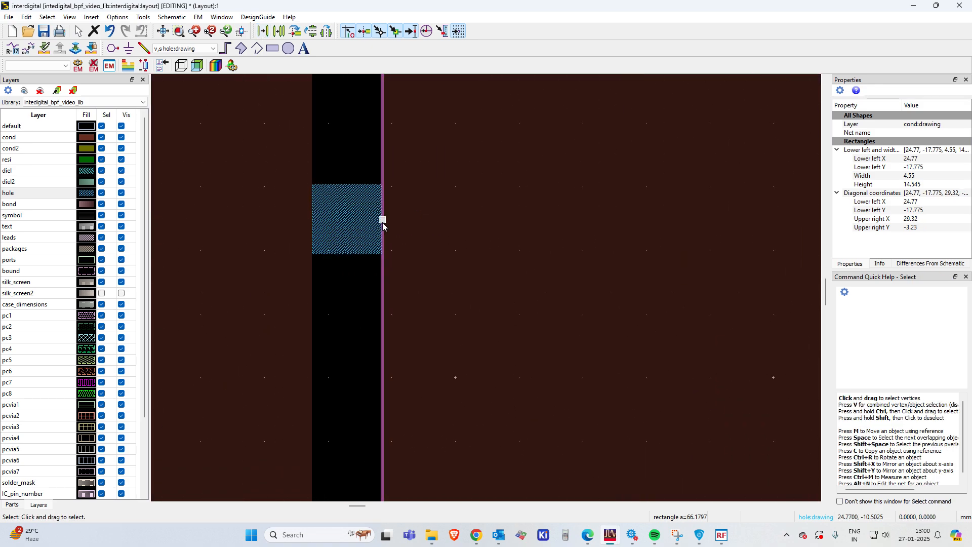
pyautogui.scroll(-5, 456, 273)
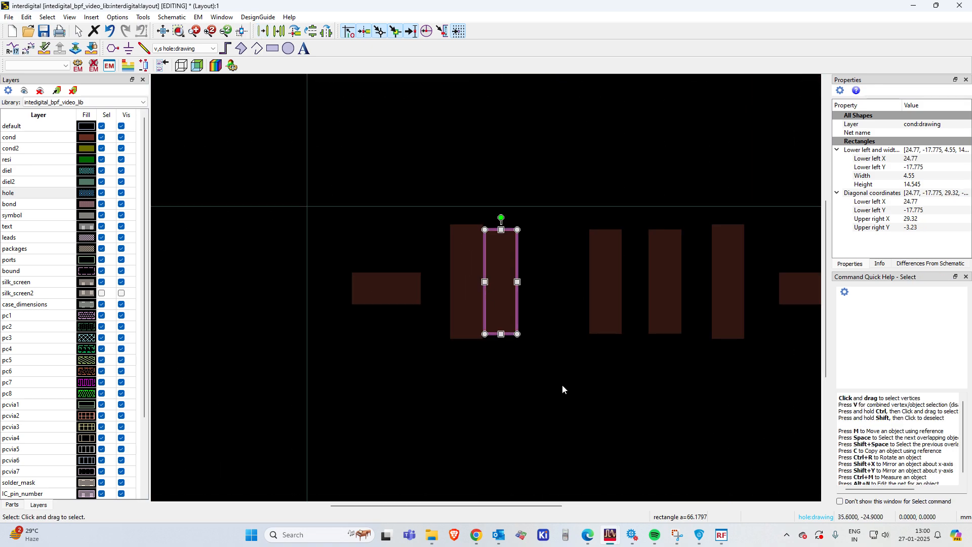
pyautogui.click(564, 390)
# Step: Inspect the 0.22 mm spacer square in the gap between the first two resonators
pyautogui.scroll(12, 481, 284)
pyautogui.scroll(-4, 465, 299)
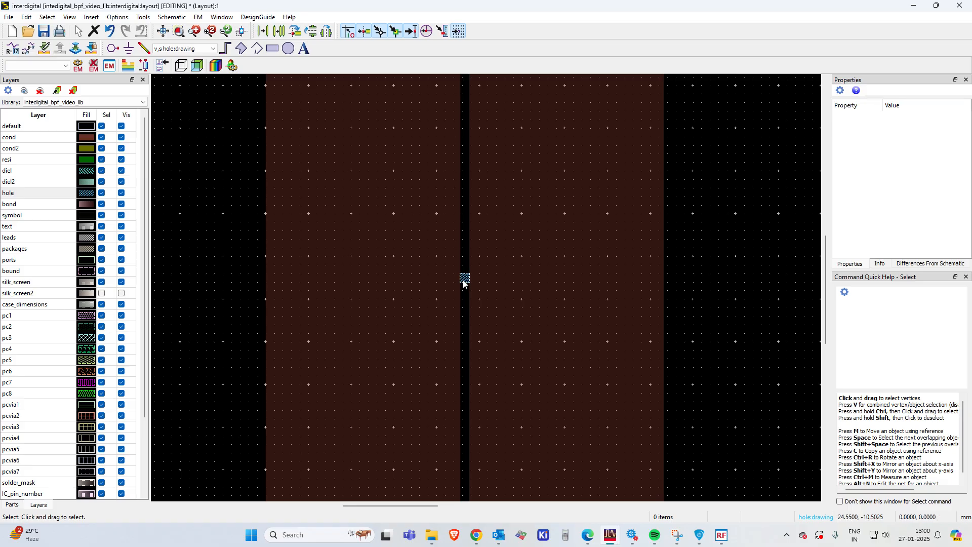
pyautogui.click(463, 280)
pyautogui.scroll(-3, 537, 268)
pyautogui.click(585, 374)
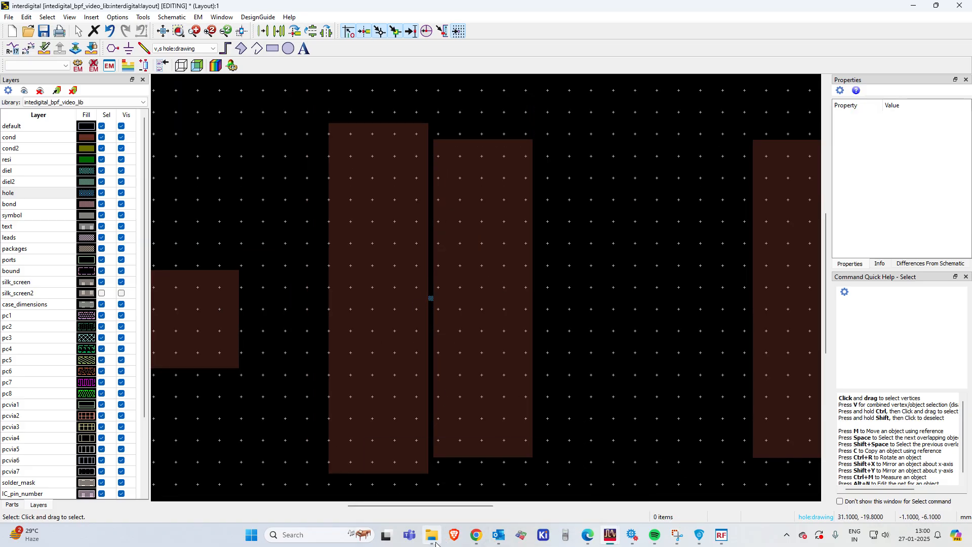
# Step: Recheck the spacing between the second and third resonators in the paper in Edge and return to the layout in Advanced Design System
pyautogui.moveTo(430, 542)
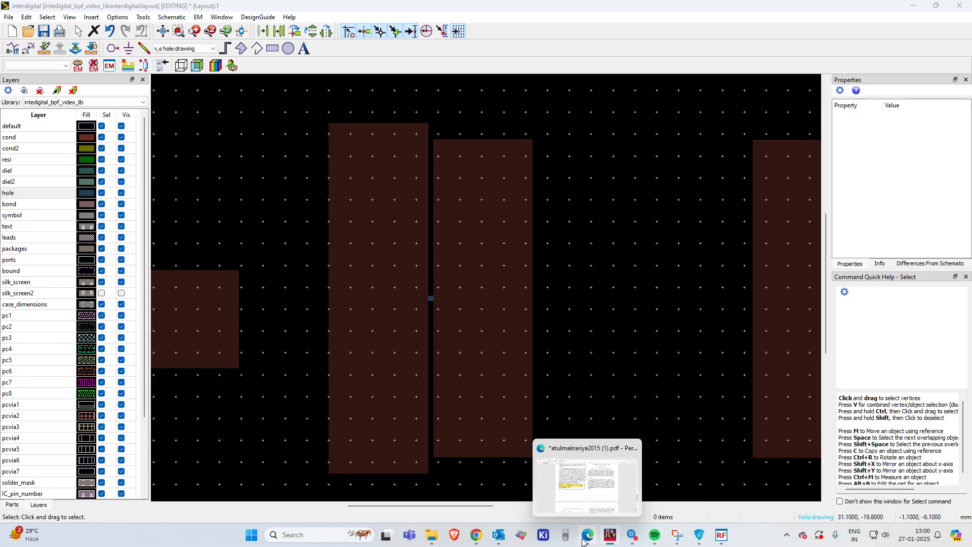
pyautogui.click(564, 501)
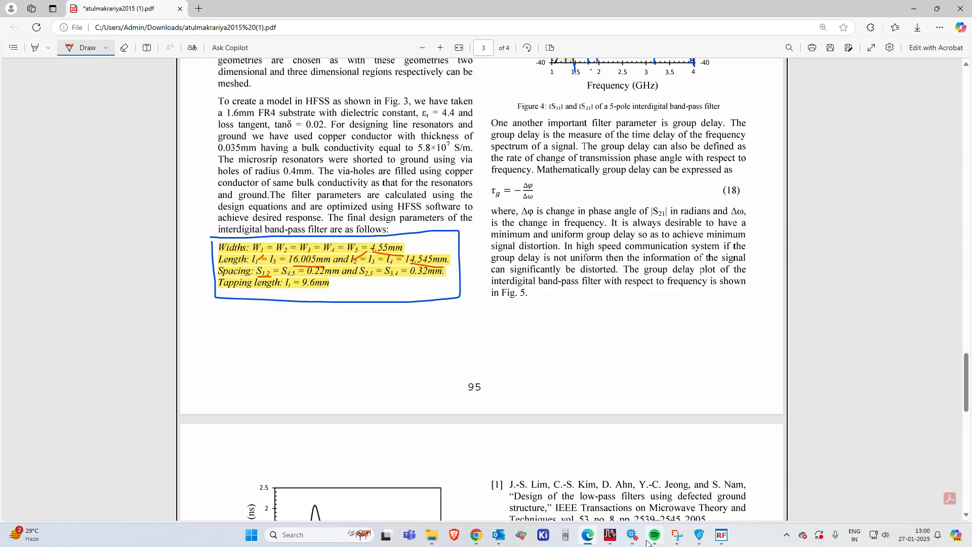
pyautogui.moveTo(611, 534)
pyautogui.click(794, 494)
# Step: Draw a square about 10.6 mm wide on the hole layer above the resonators
pyautogui.scroll(-5, 484, 286)
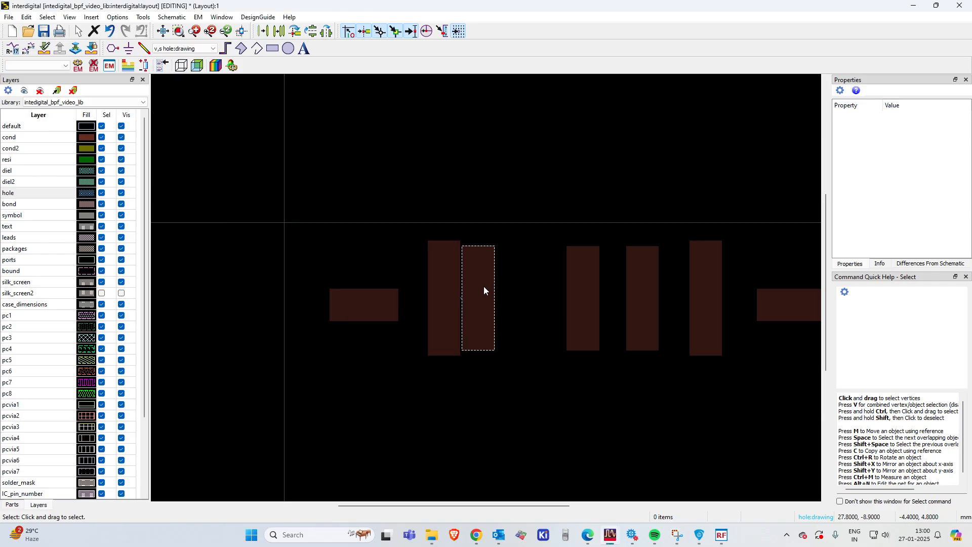
pyautogui.click(273, 48)
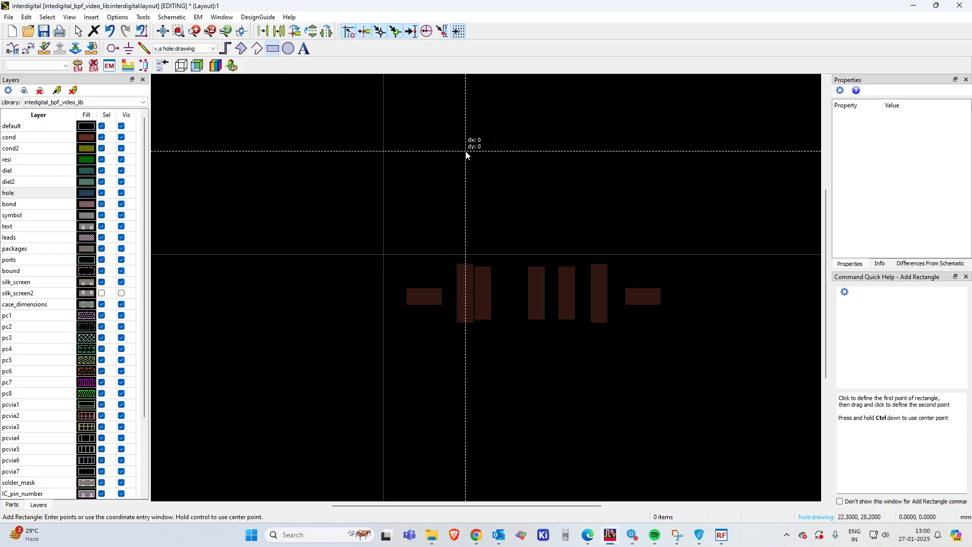
pyautogui.click(465, 151)
pyautogui.click(505, 190)
pyautogui.press('Escape')
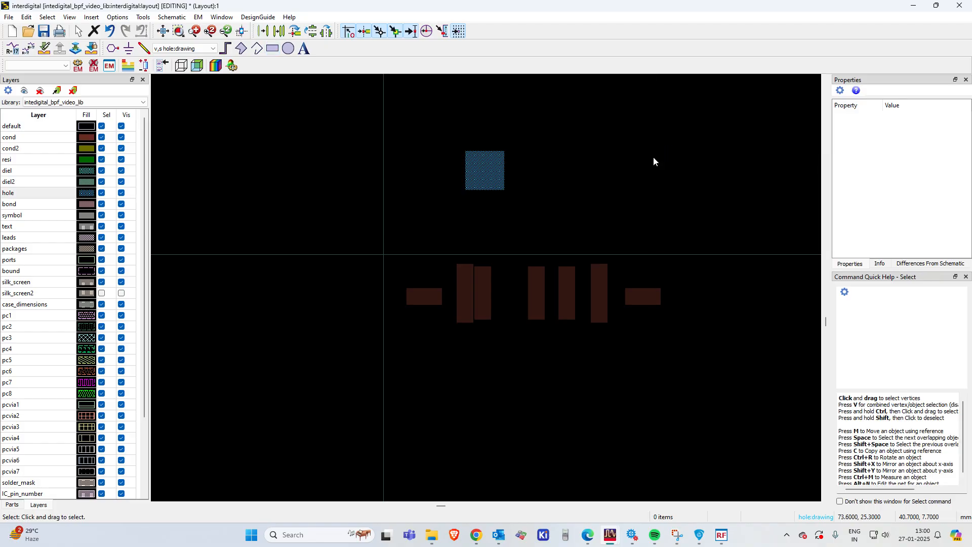
# Step: Set the width and height of the new hole-layer square to 0.32 mm
pyautogui.click(471, 174)
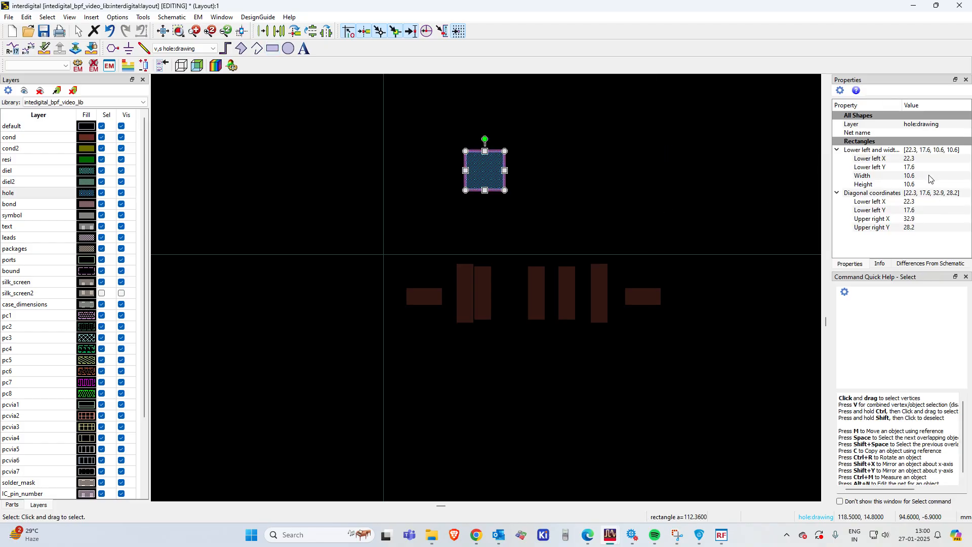
pyautogui.click(954, 175)
pyautogui.write('0.32')
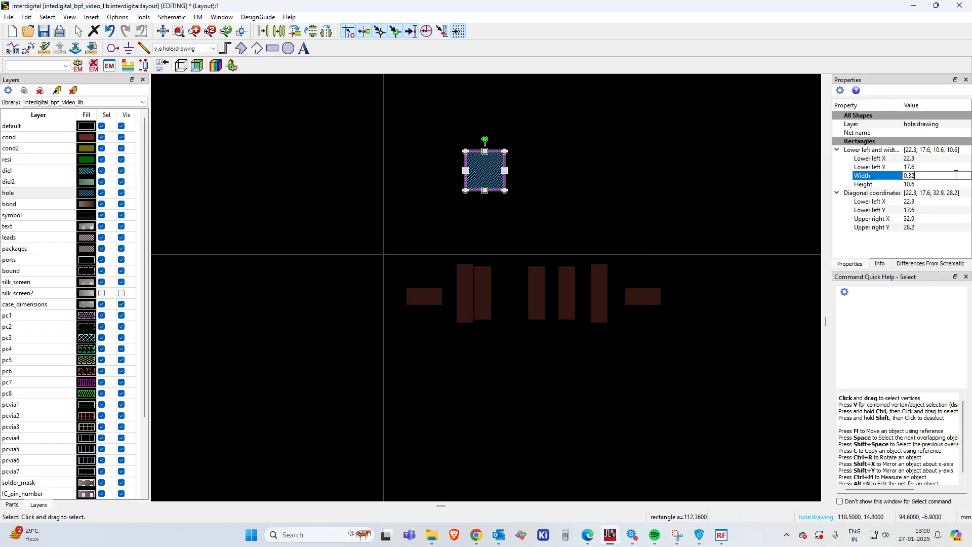
pyautogui.press('Return')
pyautogui.click(929, 184)
pyautogui.write('0')
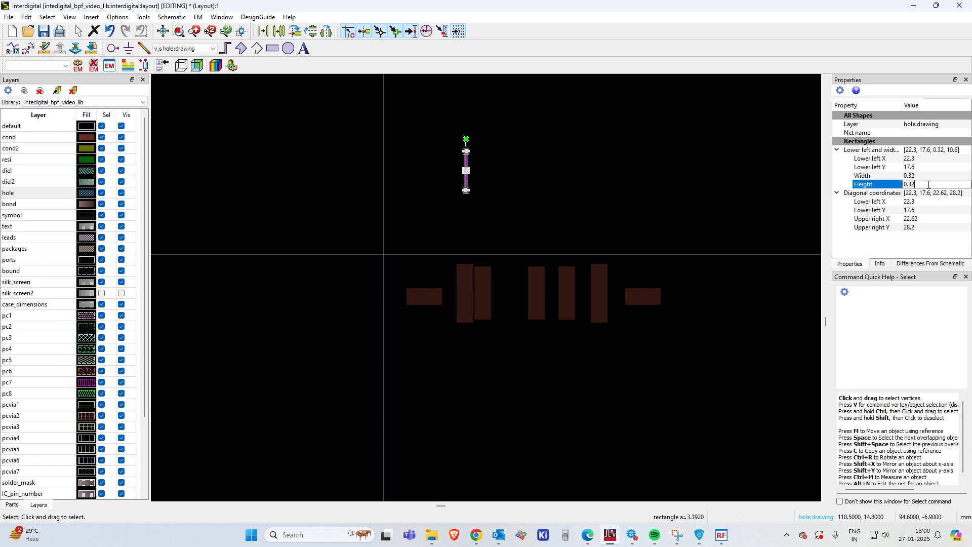
pyautogui.click(525, 191)
# Step: Move the 0.32 mm square by its left edge midpoint onto the right edge midpoint of the second resonator
pyautogui.scroll(3, 525, 191)
pyautogui.scroll(3, 261, 311)
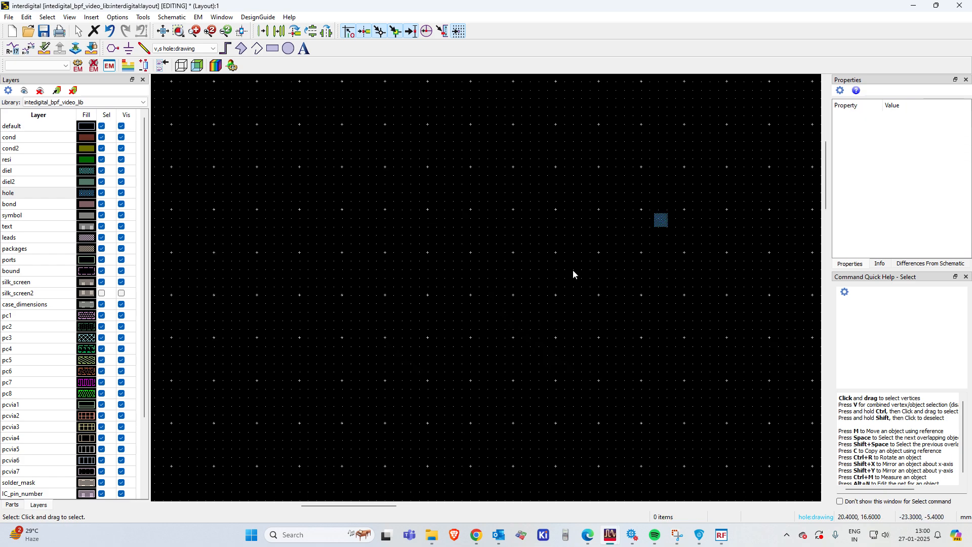
pyautogui.scroll(2, 671, 242)
pyautogui.scroll(2, 482, 284)
pyautogui.moveTo(386, 159); pyautogui.dragTo(537, 349)
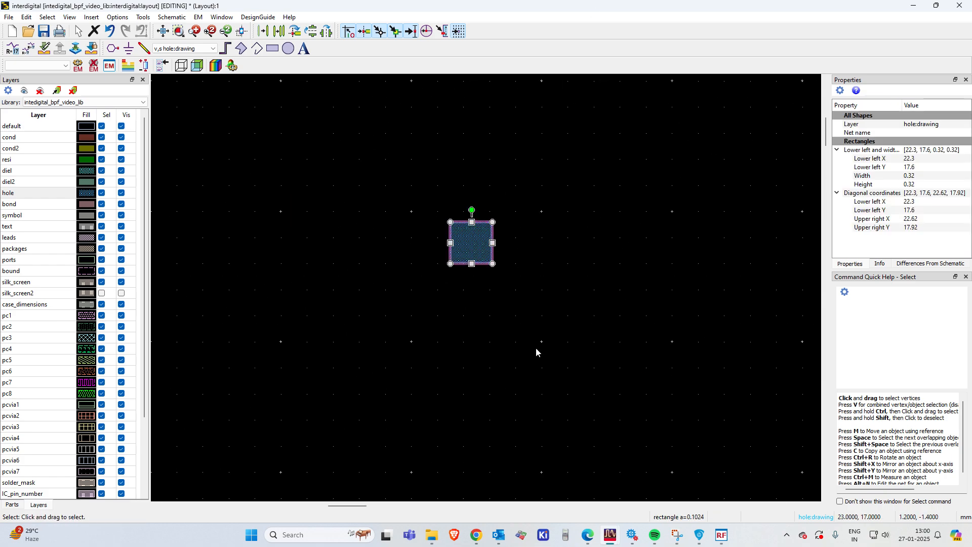
pyautogui.click(263, 32)
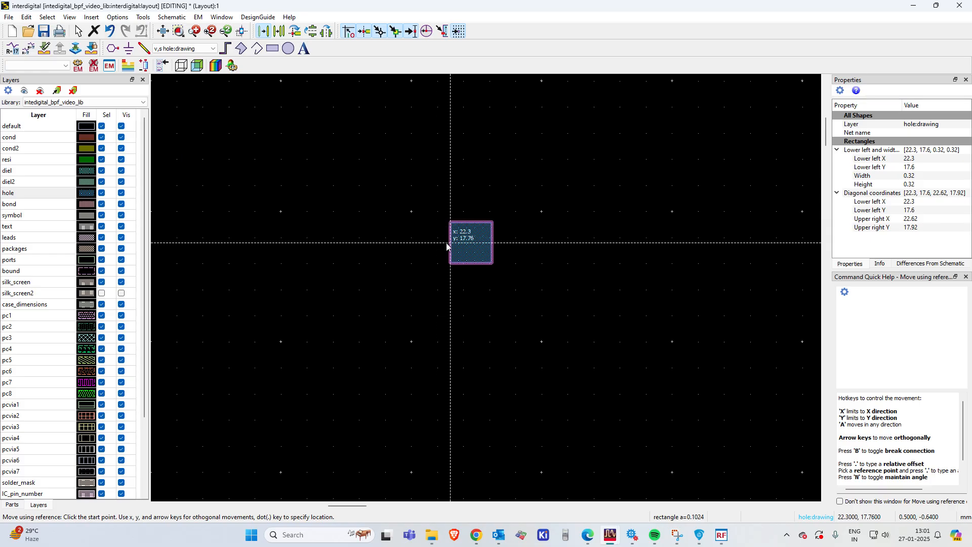
pyautogui.click(447, 247)
pyautogui.scroll(-3, 495, 284)
pyautogui.scroll(3, 495, 304)
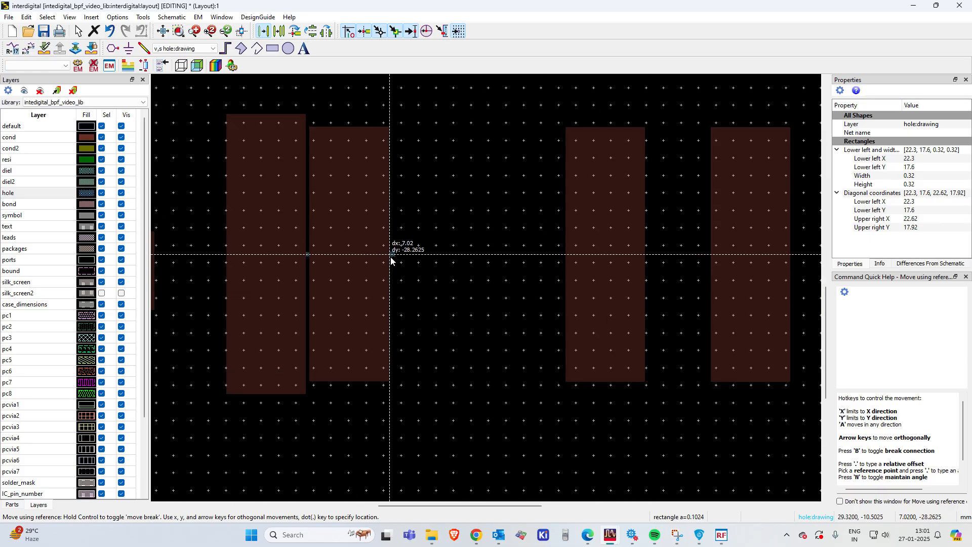
pyautogui.click(391, 261)
# Step: Move the third resonator so its left edge midpoint snaps to the right edge midpoint of the 0.32 mm square
pyautogui.click(601, 298)
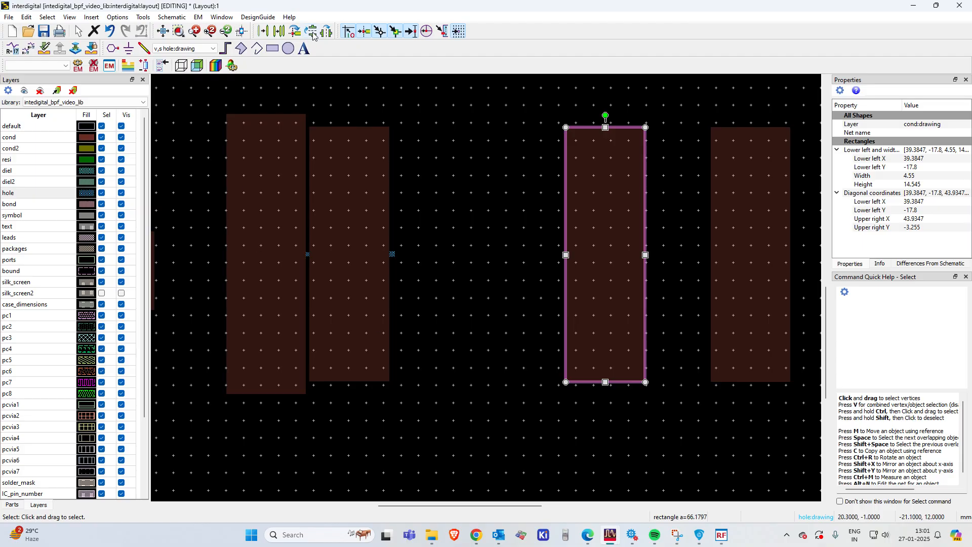
pyautogui.click(263, 31)
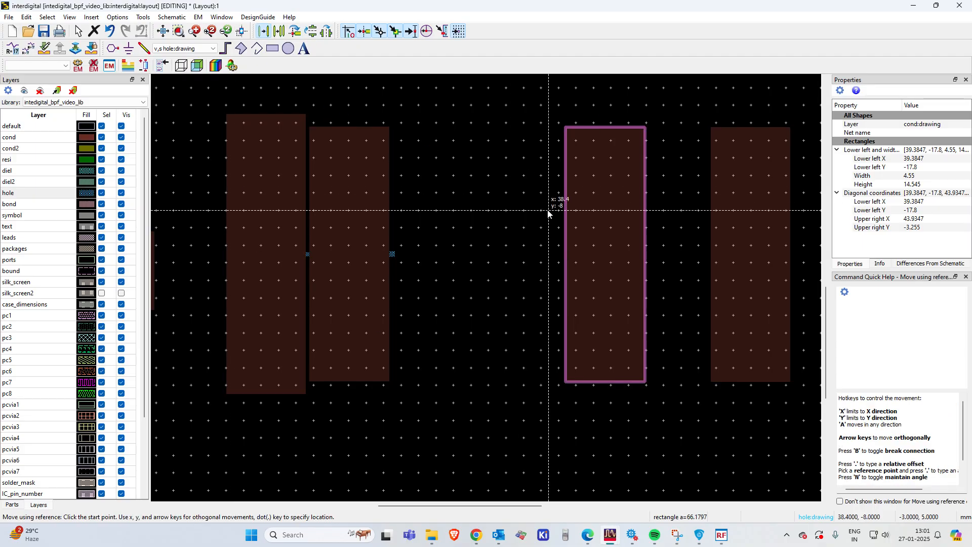
pyautogui.click(564, 261)
pyautogui.scroll(3, 486, 282)
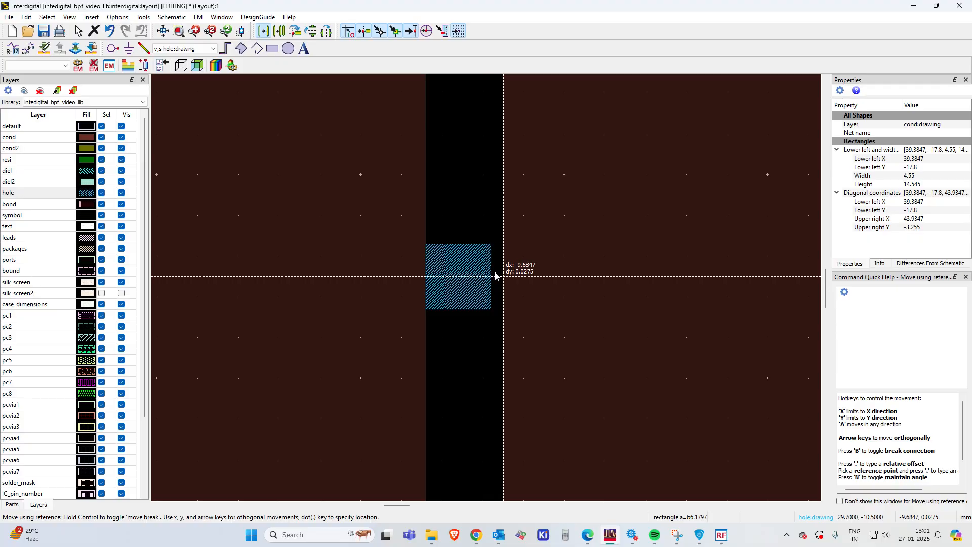
pyautogui.click(491, 277)
pyautogui.scroll(-11, 490, 283)
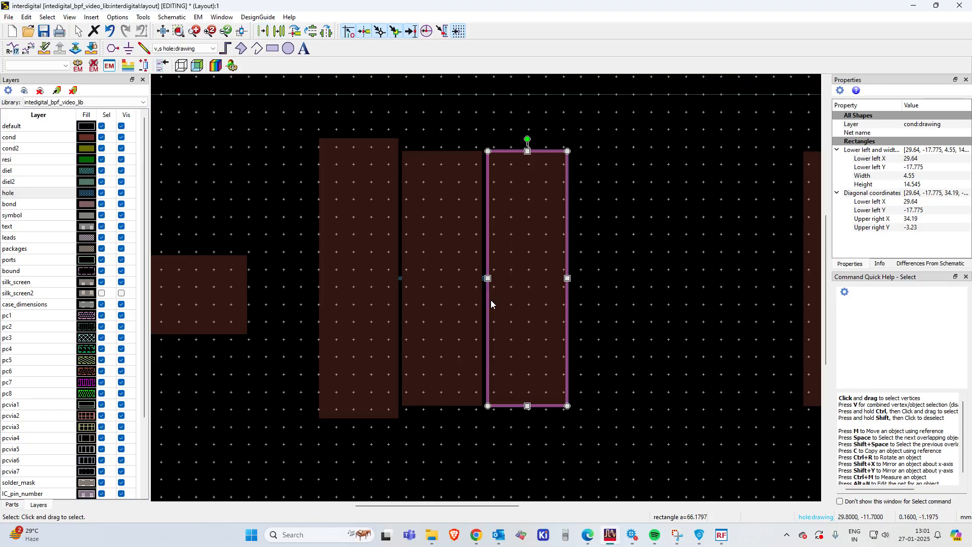
pyautogui.click(576, 296)
# Step: Inspect the 0.32 mm spacer square in the gap between the second and third resonators
pyautogui.scroll(6, 483, 327)
pyautogui.click(462, 325)
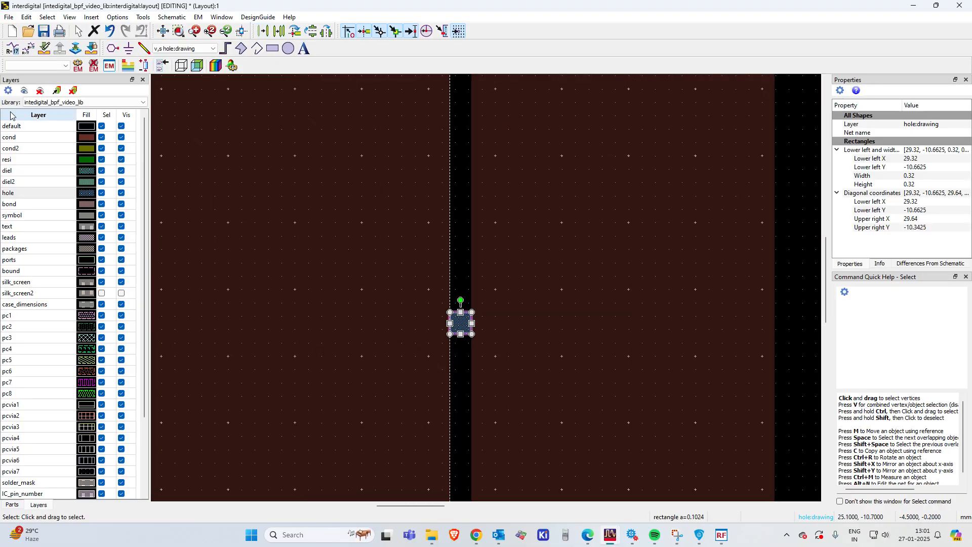
pyautogui.scroll(-5, 613, 301)
pyautogui.click(597, 393)
pyautogui.scroll(8, 457, 290)
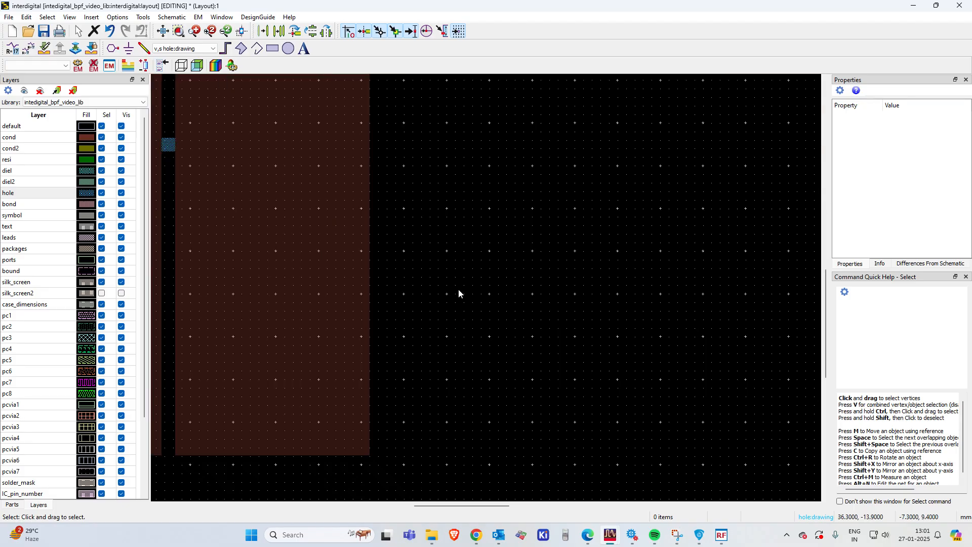
# Step: Copy the 0.32 mm spacer square by its left edge midpoint onto the right edge midpoint of the third resonator
pyautogui.scroll(-3, 471, 284)
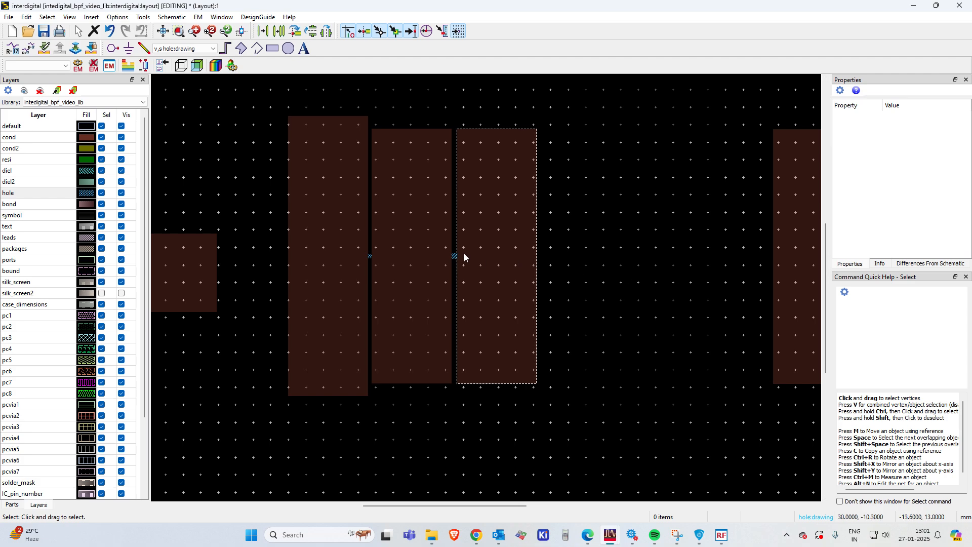
pyautogui.scroll(2, 462, 256)
pyautogui.click(466, 284)
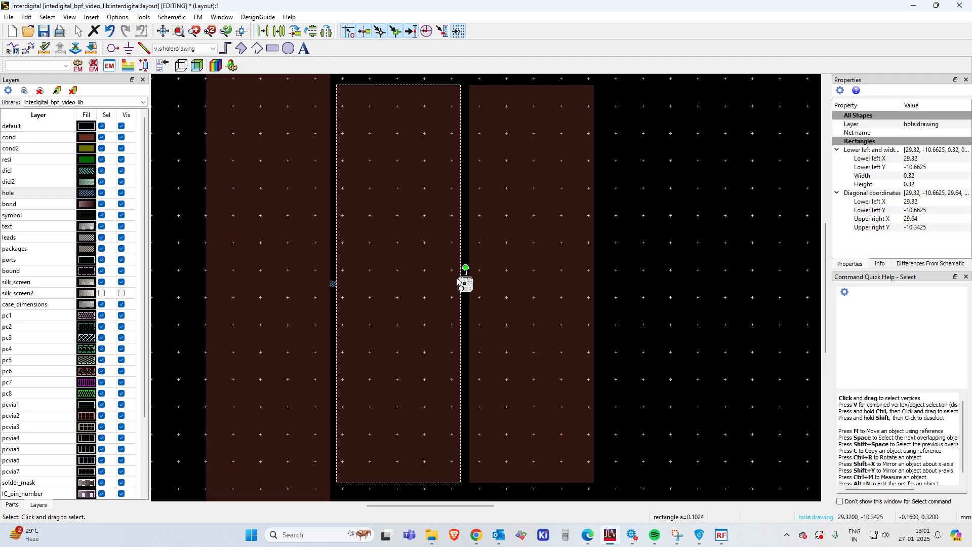
pyautogui.scroll(5, 466, 276)
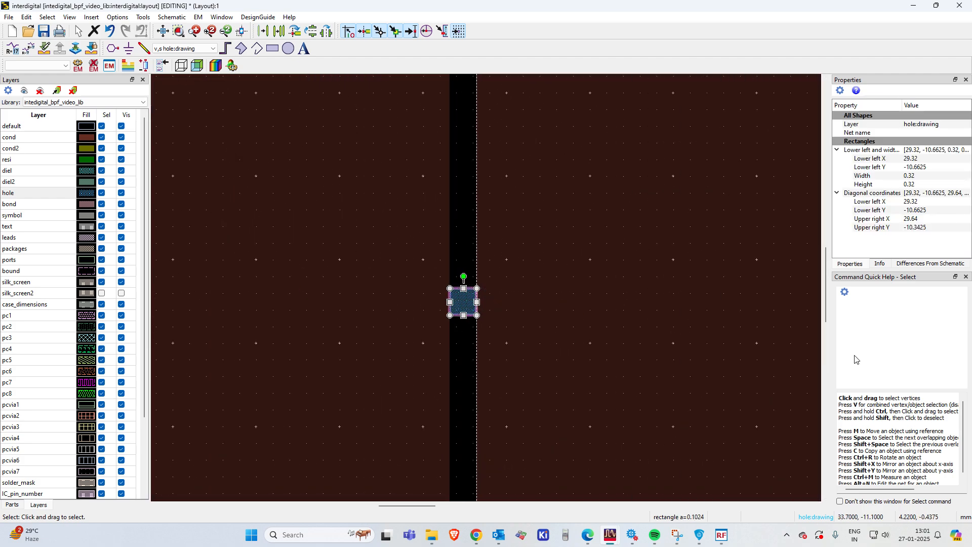
pyautogui.click(279, 32)
pyautogui.click(456, 302)
pyautogui.scroll(-5, 602, 307)
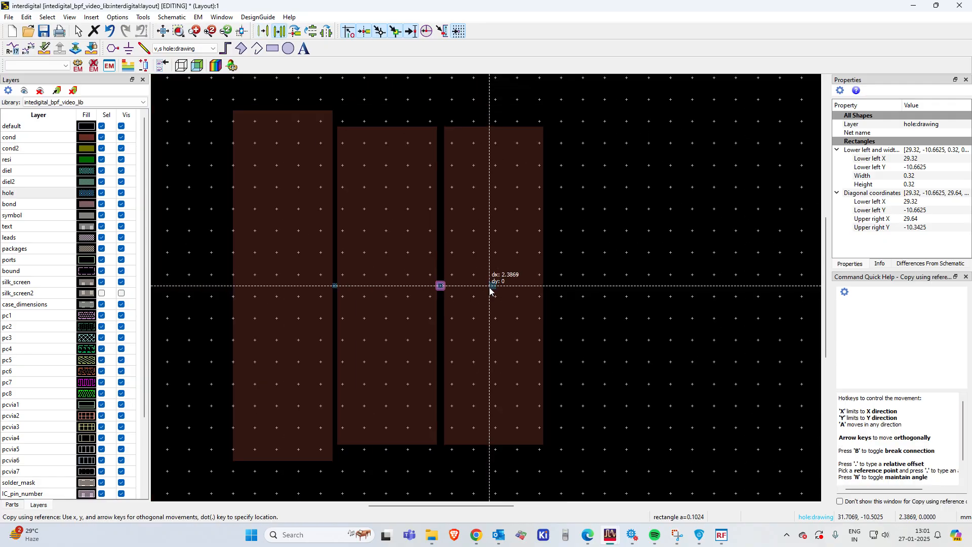
pyautogui.click(535, 288)
pyautogui.click(569, 351)
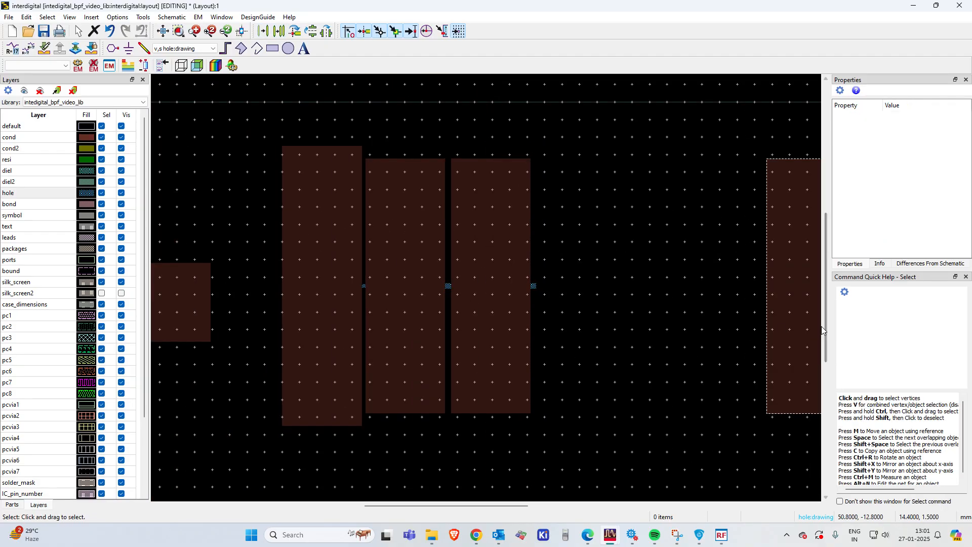
# Step: Move the fourth resonator so its left edge midpoint snaps to the right edge midpoint of the copied 0.32 mm square
pyautogui.click(791, 316)
pyautogui.click(263, 31)
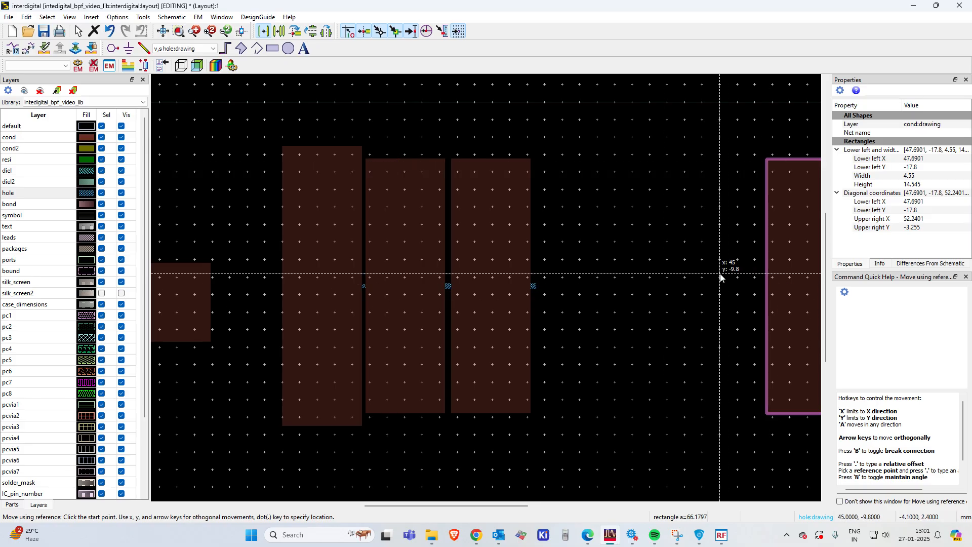
pyautogui.click(768, 287)
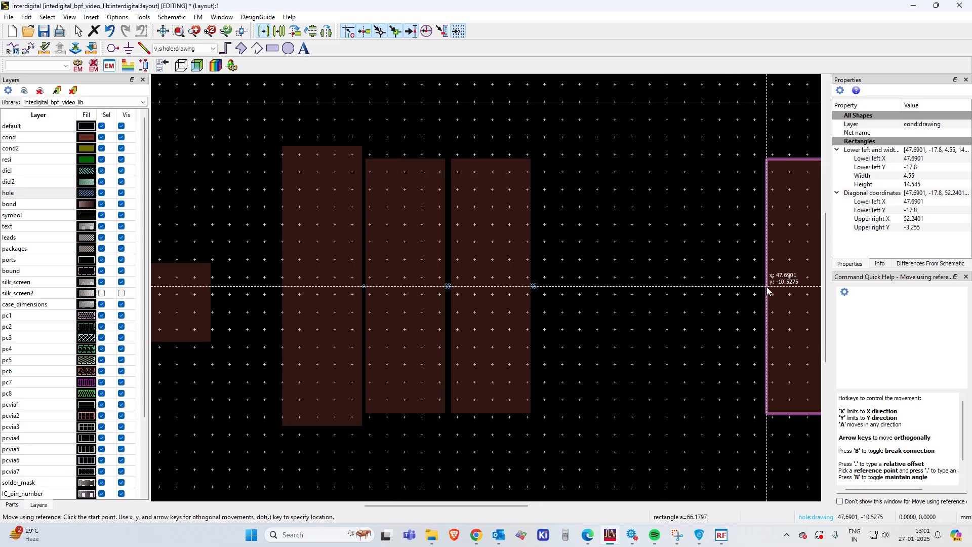
pyautogui.click(768, 287)
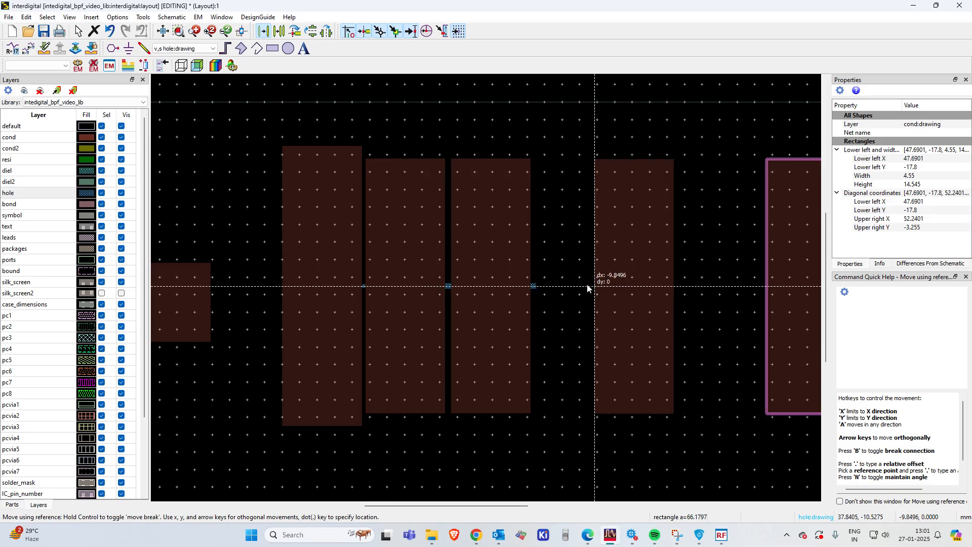
pyautogui.click(539, 289)
pyautogui.scroll(-3, 491, 297)
pyautogui.scroll(3, 490, 291)
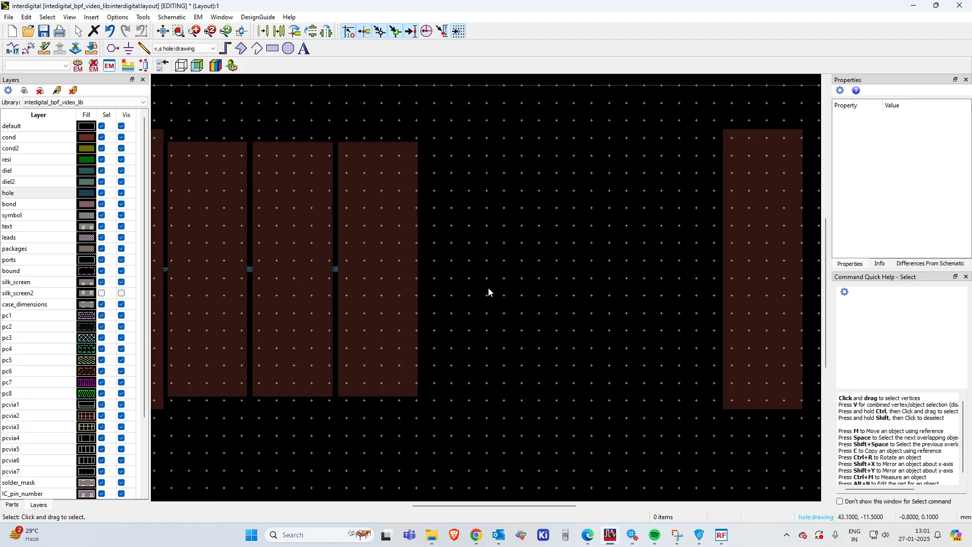
# Step: Copy the 0.22 mm spacer square by its left edge midpoint onto the right edge midpoint of the fourth resonator
pyautogui.scroll(-2, 456, 286)
pyautogui.scroll(5, 455, 284)
pyautogui.click(489, 239)
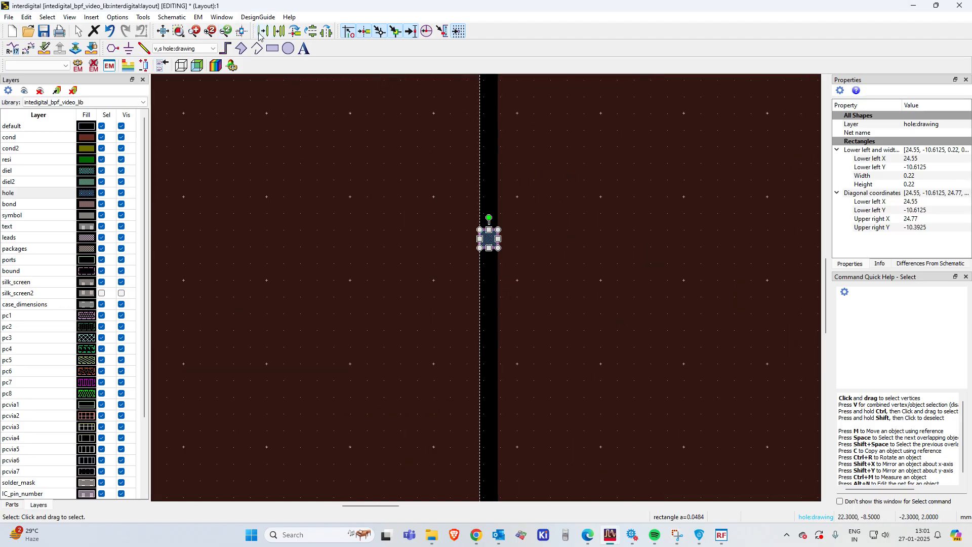
pyautogui.press('m')
pyautogui.press('c')
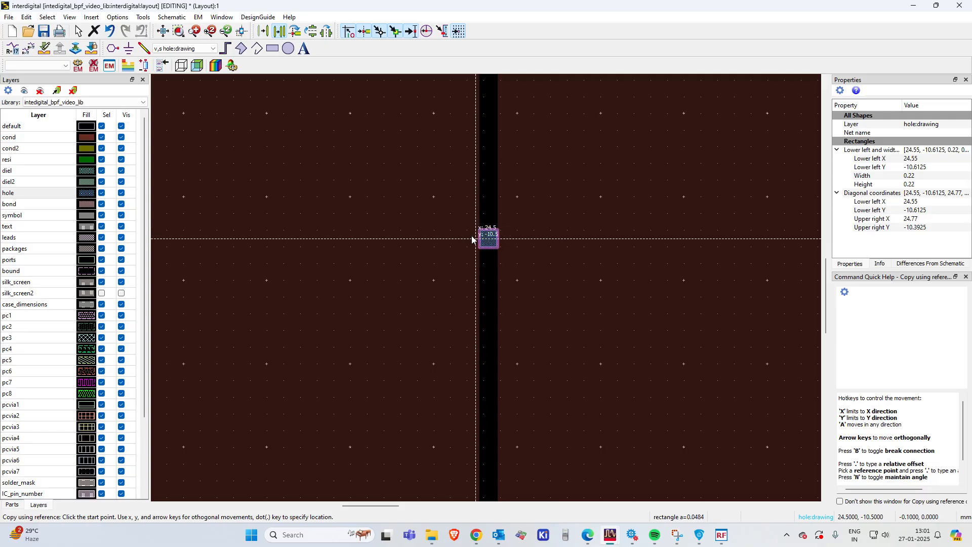
pyautogui.click(478, 241)
pyautogui.scroll(-4, 485, 273)
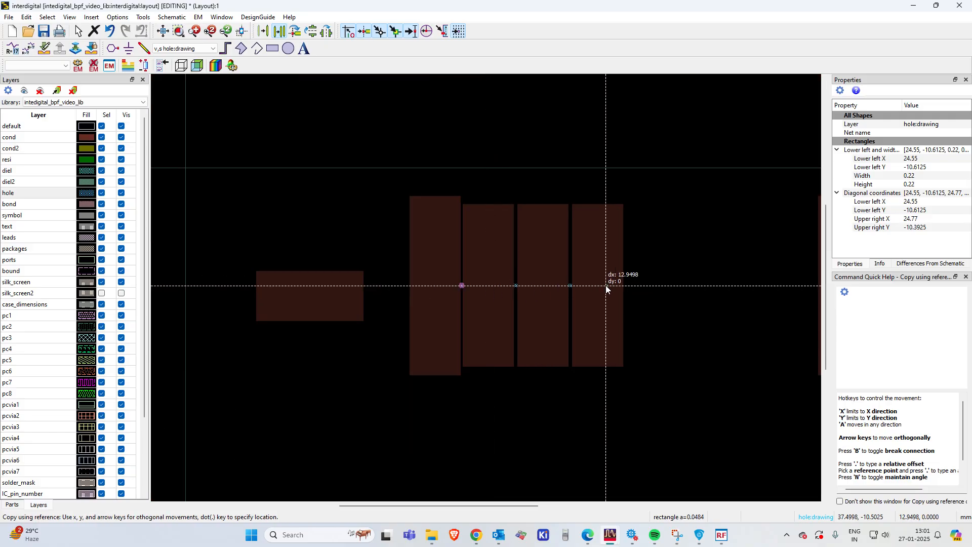
pyautogui.click(626, 287)
pyautogui.click(669, 351)
# Step: Move the fifth resonator by its left edge midpoint onto the right edge midpoint of the copied 0.22 mm square
pyautogui.scroll(3, 674, 288)
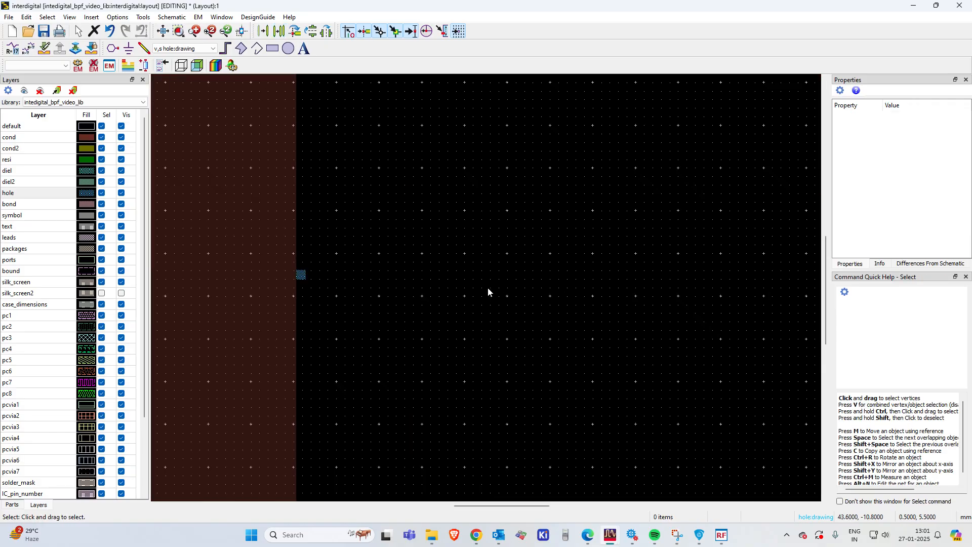
pyautogui.scroll(-3, 441, 287)
pyautogui.click(676, 300)
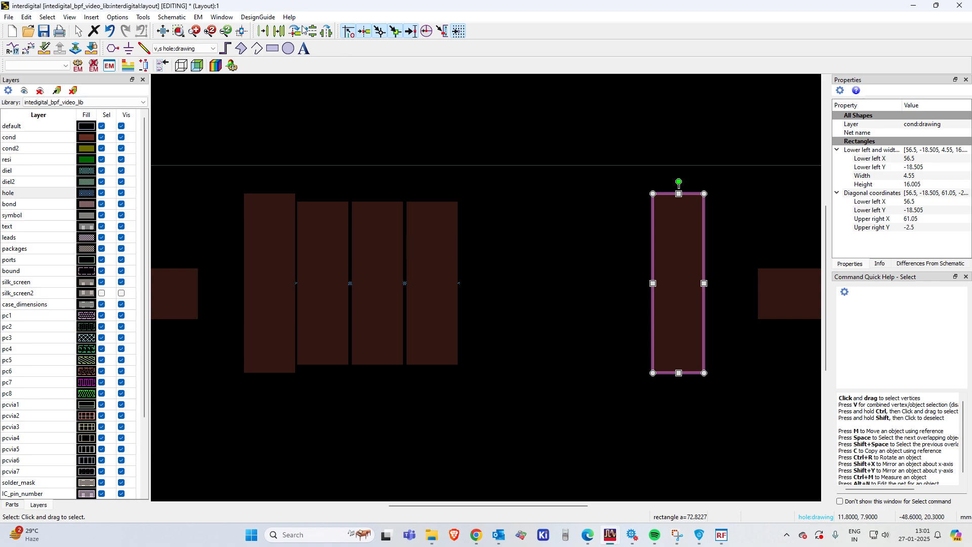
pyautogui.click(264, 32)
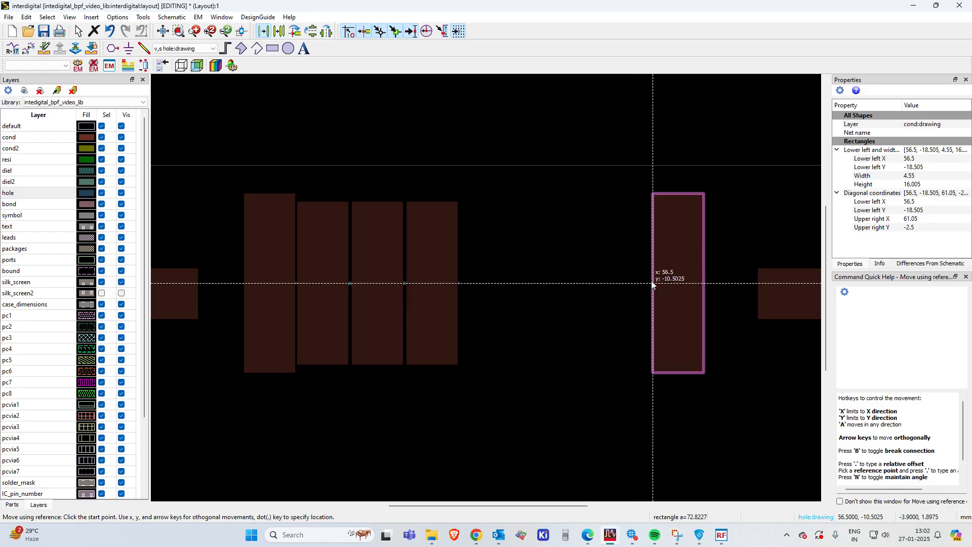
pyautogui.click(653, 283)
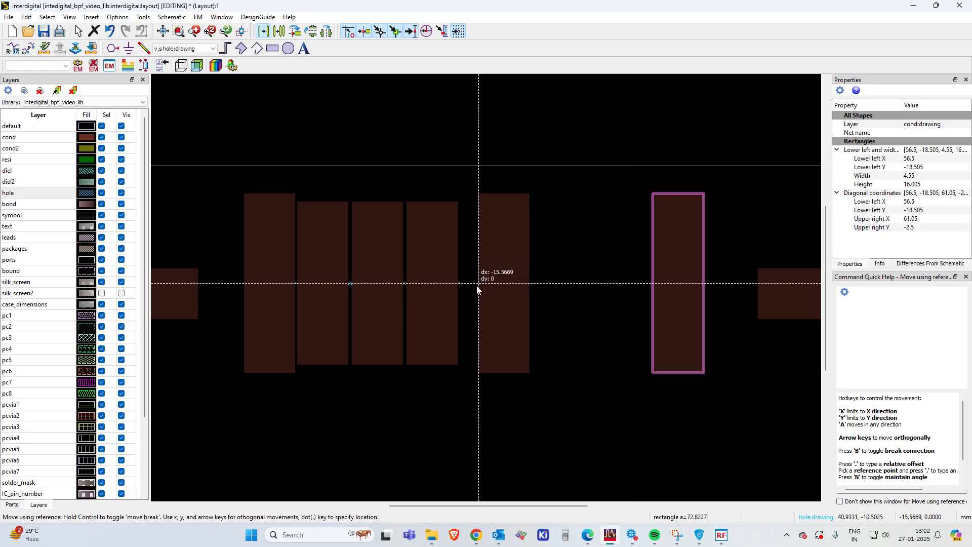
pyautogui.scroll(12, 464, 285)
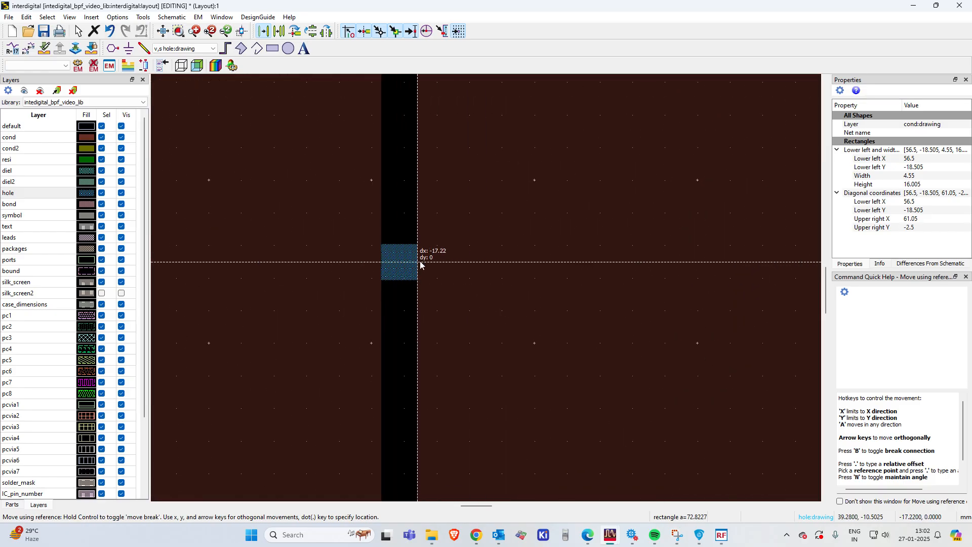
# Step: Place the last outer resonator with a horizontal offset of -17.22 mm so it adjoins the fourth hole-layer spacer square
pyautogui.click(419, 263)
pyautogui.scroll(-5, 485, 281)
pyautogui.scroll(-9, 483, 291)
pyautogui.click(317, 332)
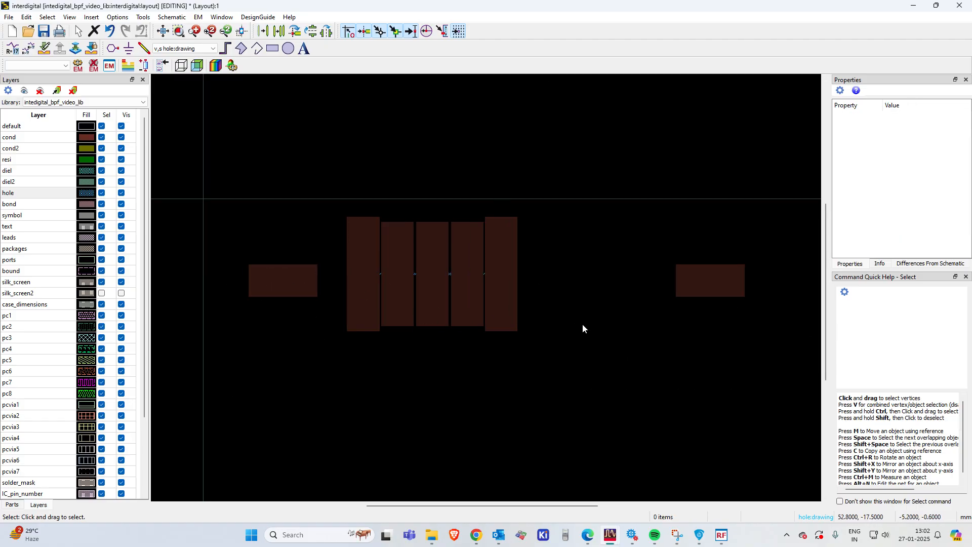
# Step: Examine the small hole-layer spacer squares in the gaps between the five resonators
pyautogui.scroll(5, 485, 285)
pyautogui.scroll(-3, 485, 284)
pyautogui.scroll(3, 402, 319)
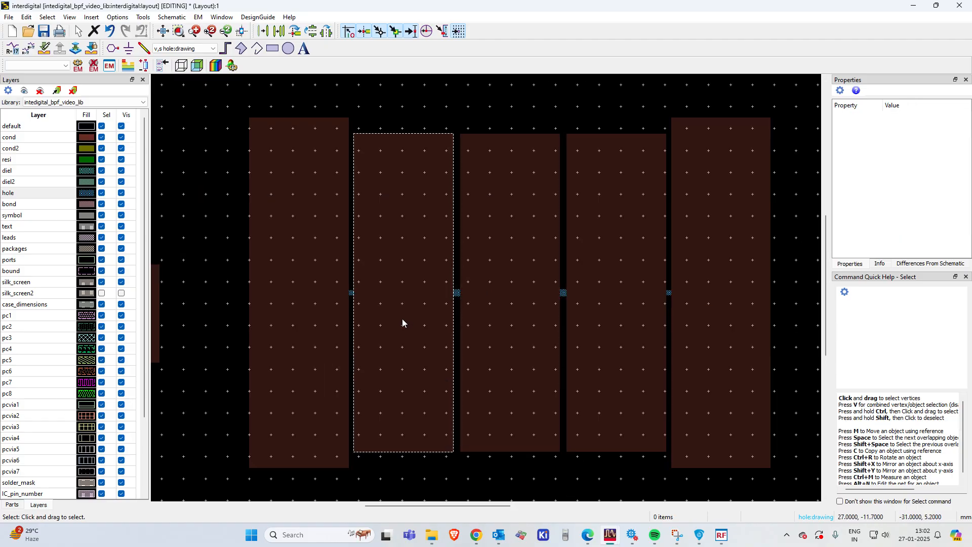
pyautogui.click(351, 296)
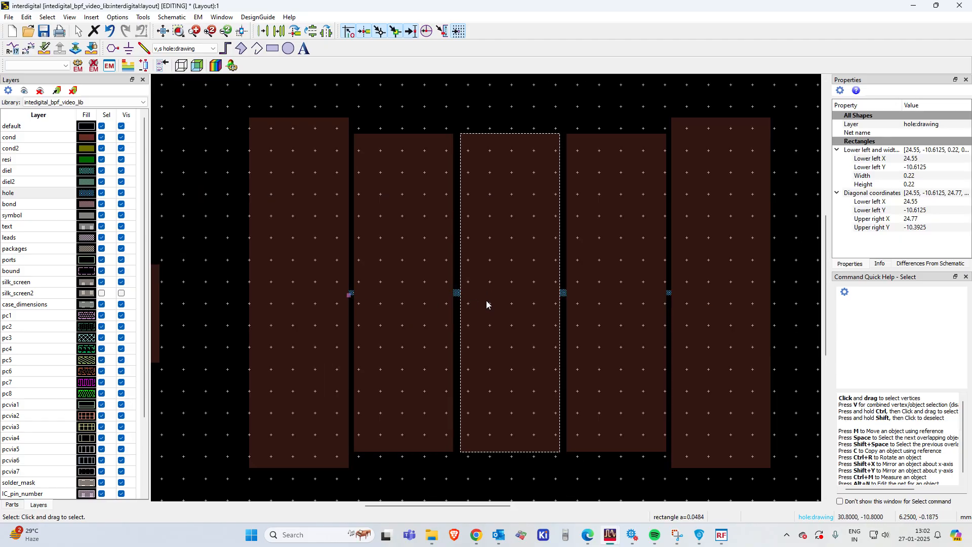
pyautogui.click(355, 295)
pyautogui.click(428, 97)
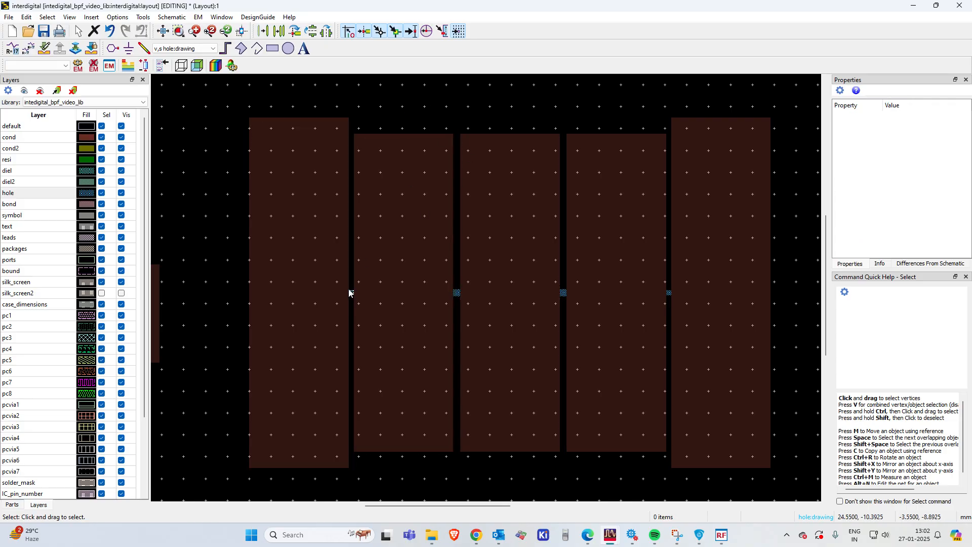
pyautogui.click(482, 306)
pyautogui.click(463, 107)
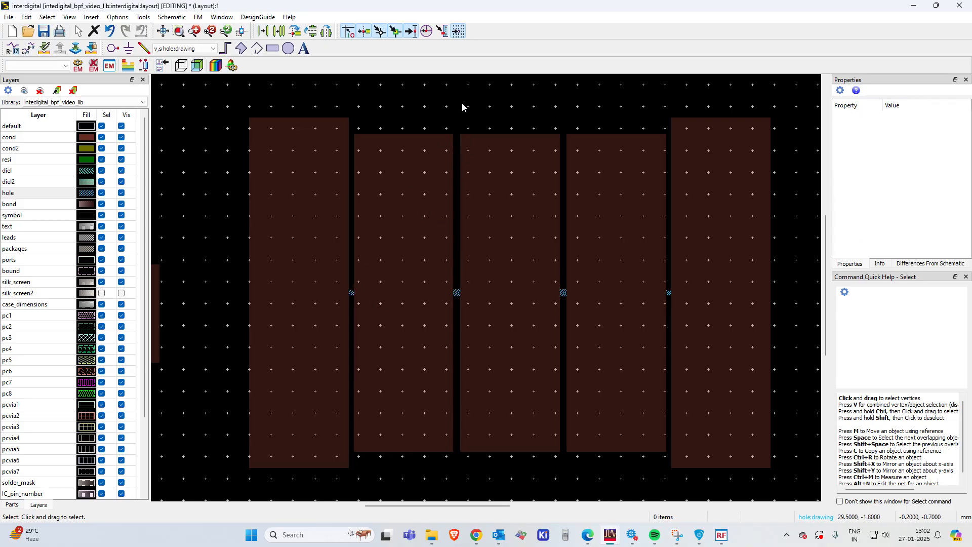
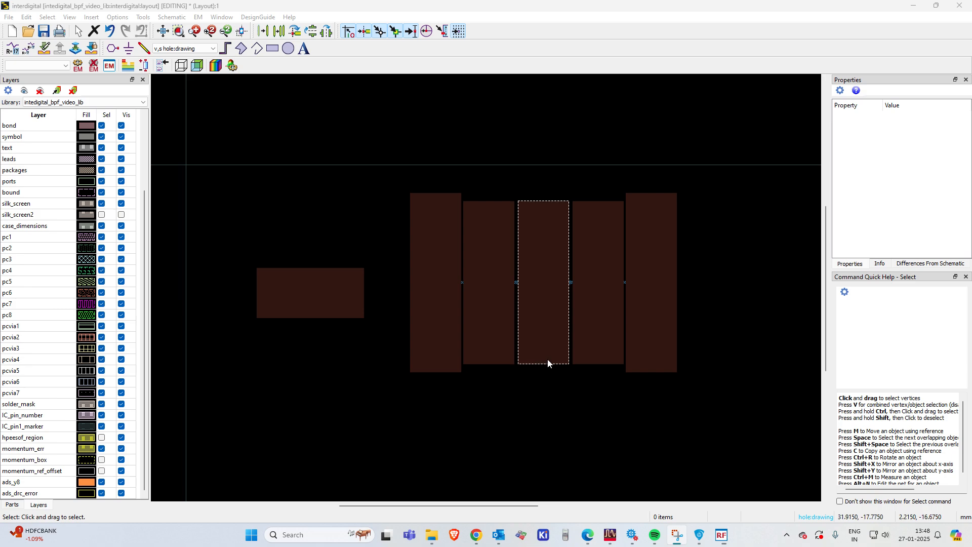
pyautogui.scroll(-3, 496, 293)
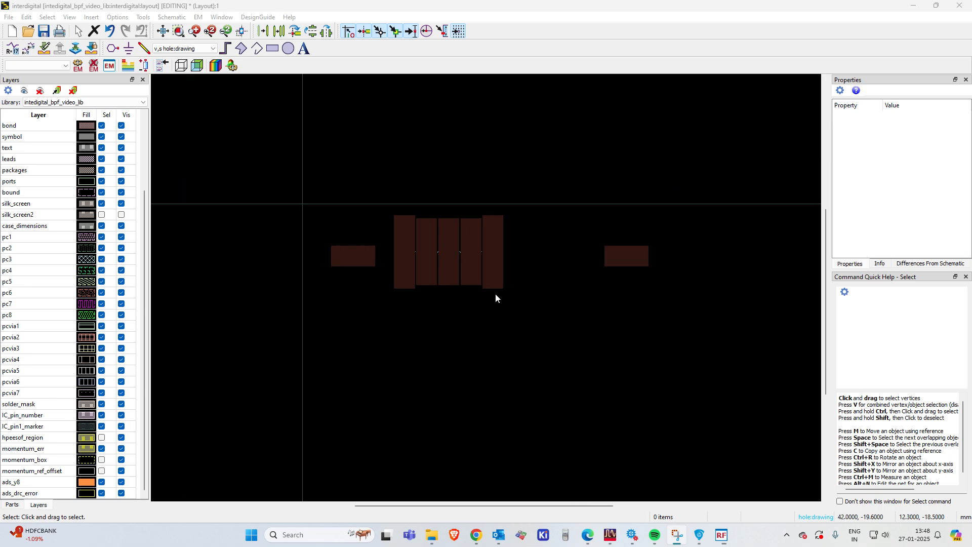
pyautogui.scroll(3, 466, 284)
pyautogui.scroll(1, 475, 294)
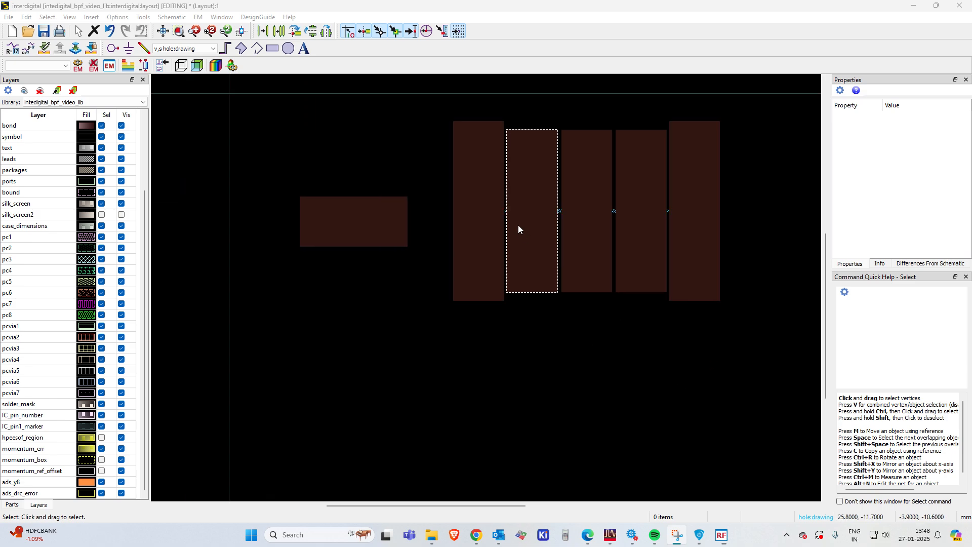
pyautogui.scroll(5, 486, 291)
pyautogui.scroll(2, 476, 288)
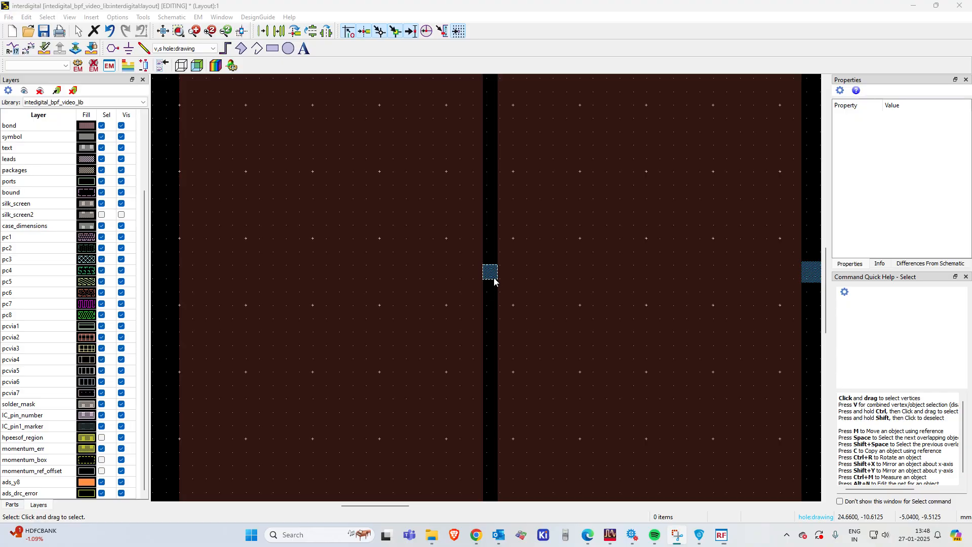
pyautogui.scroll(-2, 487, 286)
pyautogui.scroll(2, 486, 289)
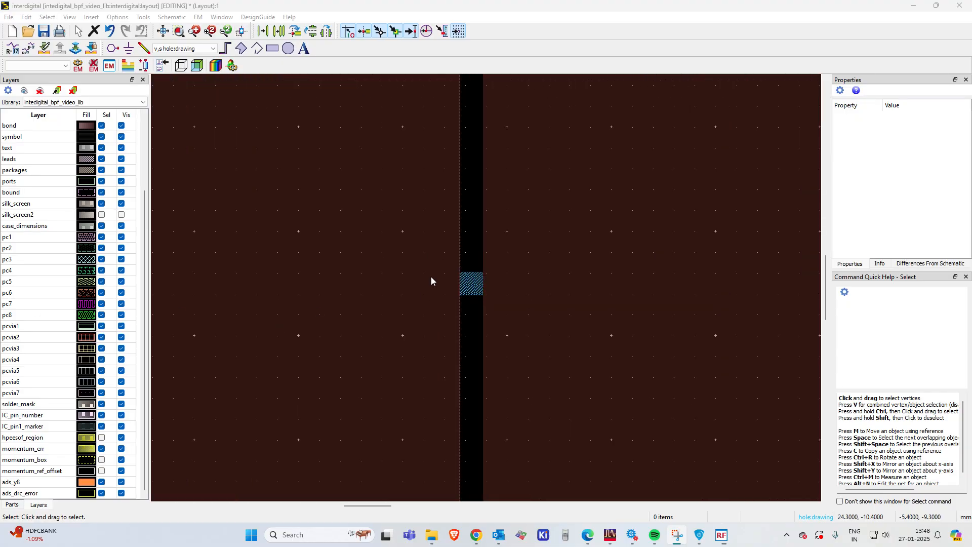
pyautogui.scroll(-2, 456, 289)
pyautogui.scroll(1, 601, 282)
pyautogui.scroll(-2, 539, 299)
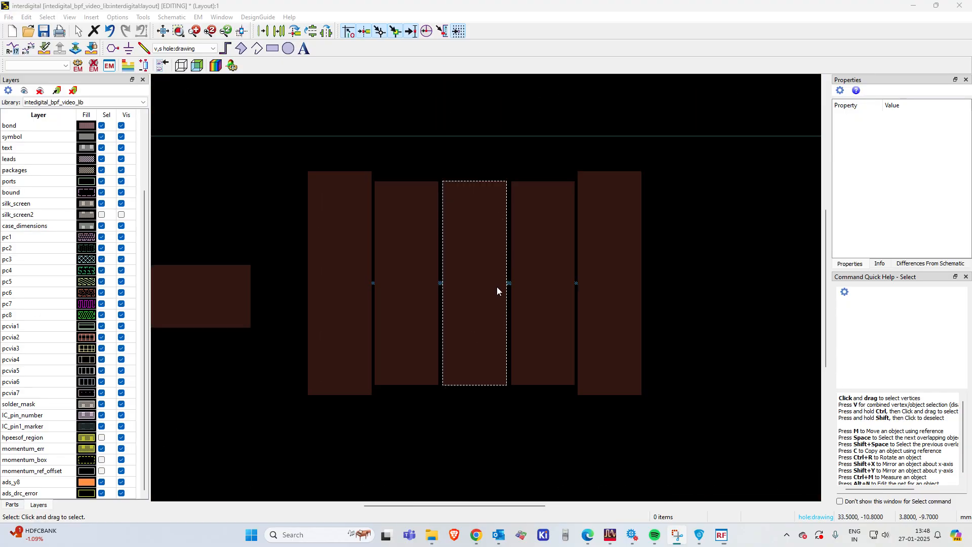
pyautogui.scroll(-1, 471, 288)
# Step: Move the right feed line by its left-edge midpoint onto the right-edge midpoint of the last resonator
pyautogui.click(258, 298)
pyautogui.scroll(-3, 482, 300)
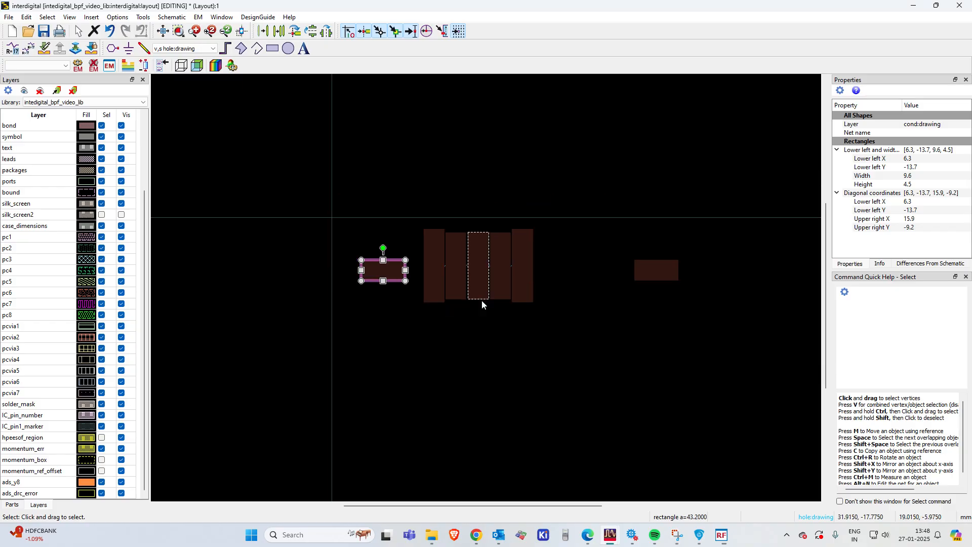
pyautogui.click(652, 272)
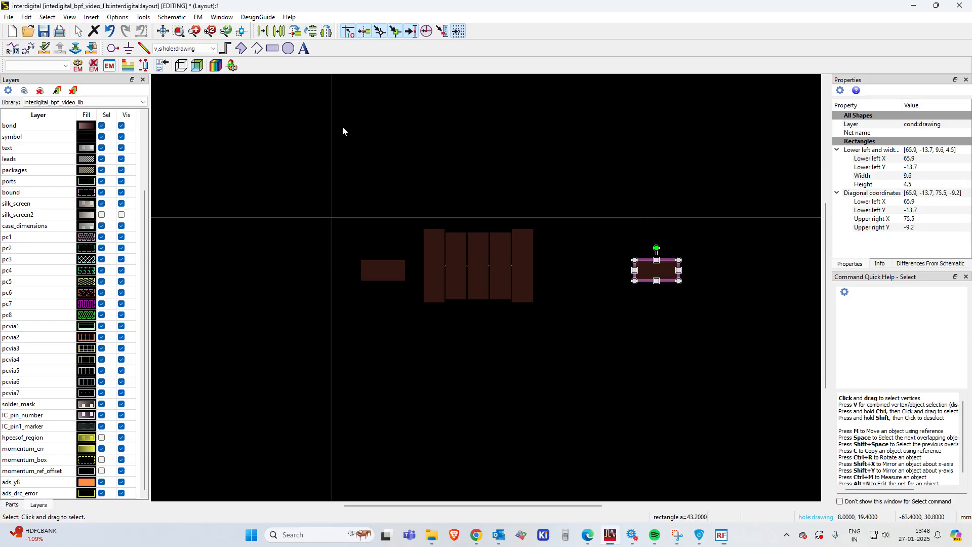
pyautogui.click(263, 31)
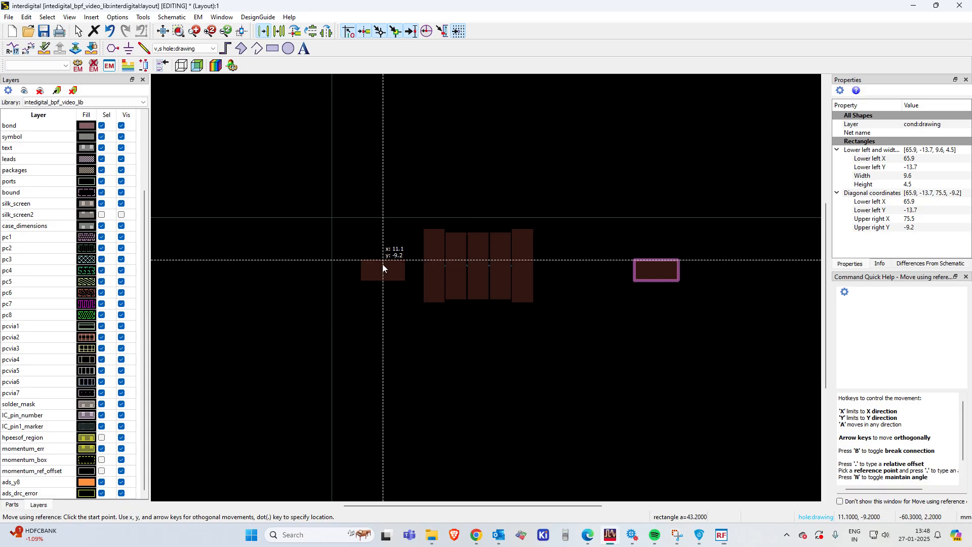
pyautogui.scroll(3, 380, 284)
pyautogui.scroll(-4, 415, 289)
pyautogui.scroll(5, 643, 299)
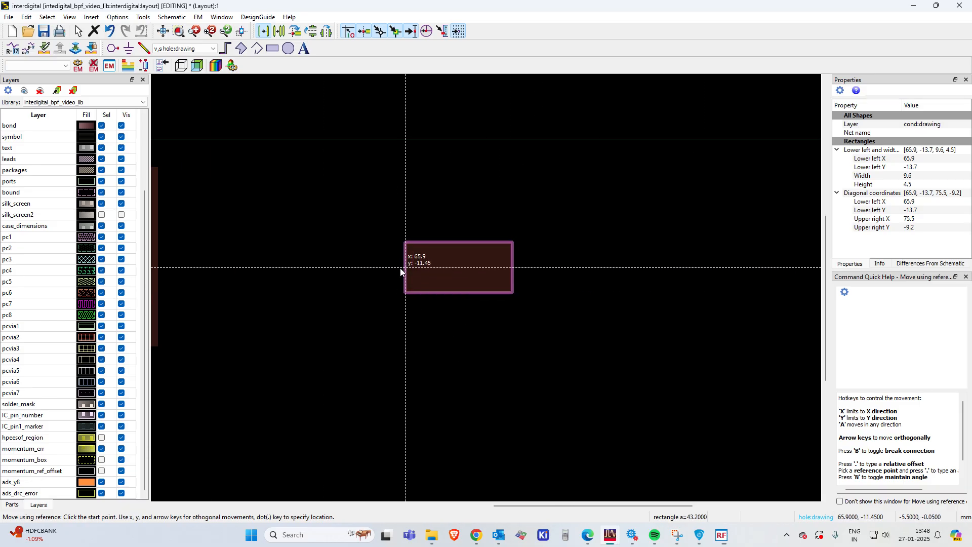
pyautogui.click(402, 270)
pyautogui.scroll(-1, 455, 286)
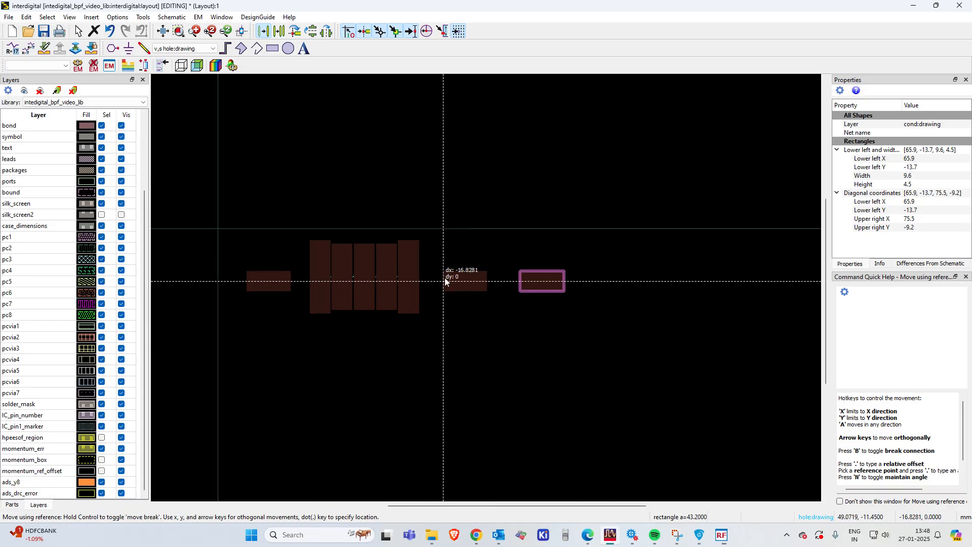
pyautogui.click(416, 276)
pyautogui.click(438, 304)
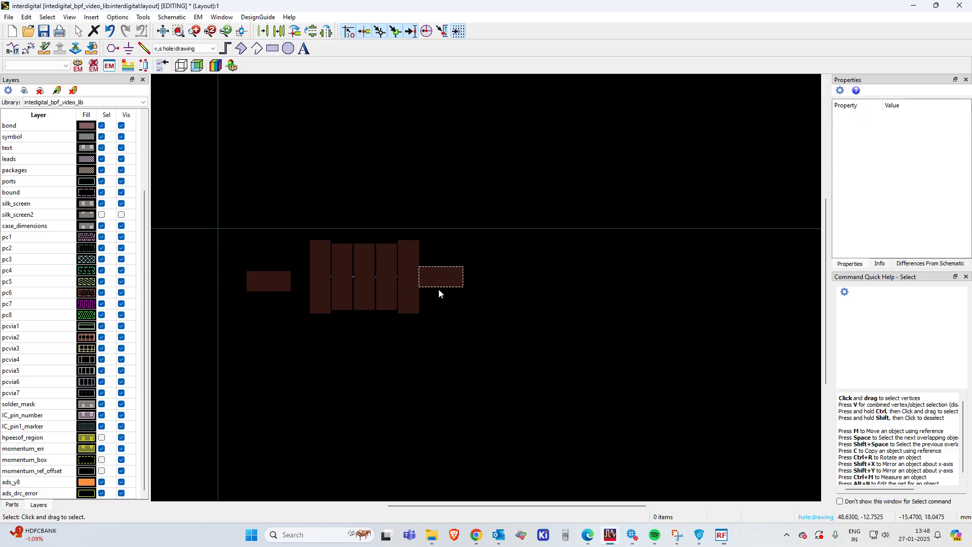
# Step: Move the left feed line by its right-edge midpoint onto the left-edge midpoint of the first resonator
pyautogui.click(288, 283)
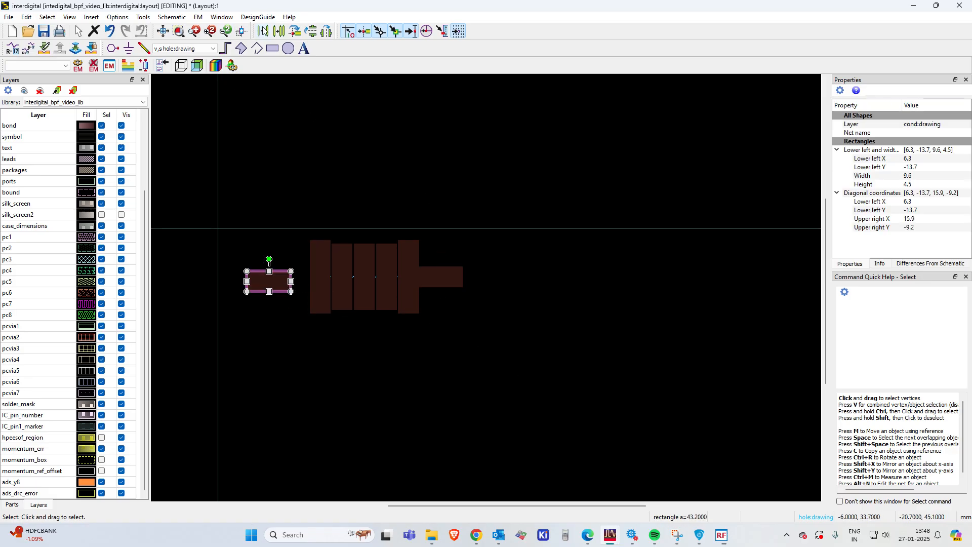
pyautogui.click(263, 30)
pyautogui.scroll(4, 291, 258)
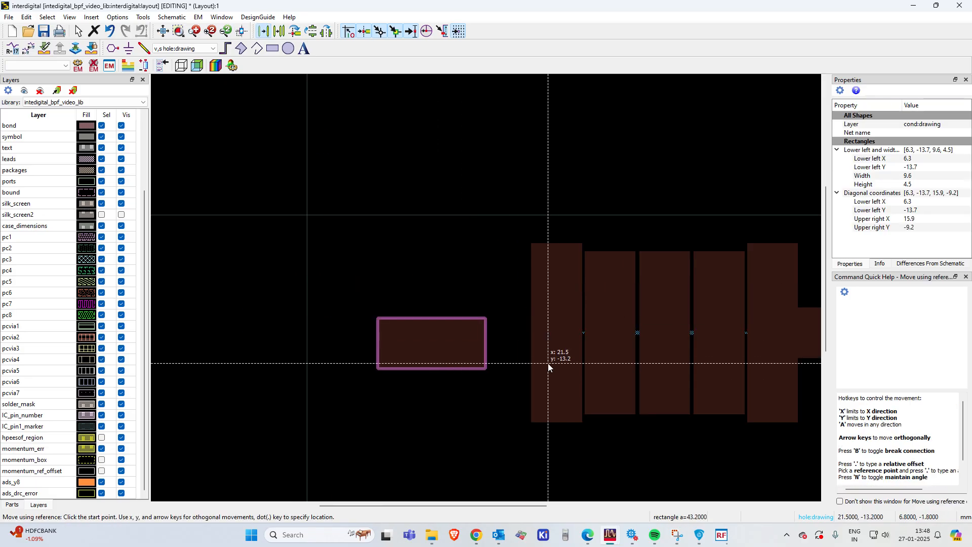
pyautogui.click(489, 349)
pyautogui.click(531, 334)
pyautogui.click(521, 406)
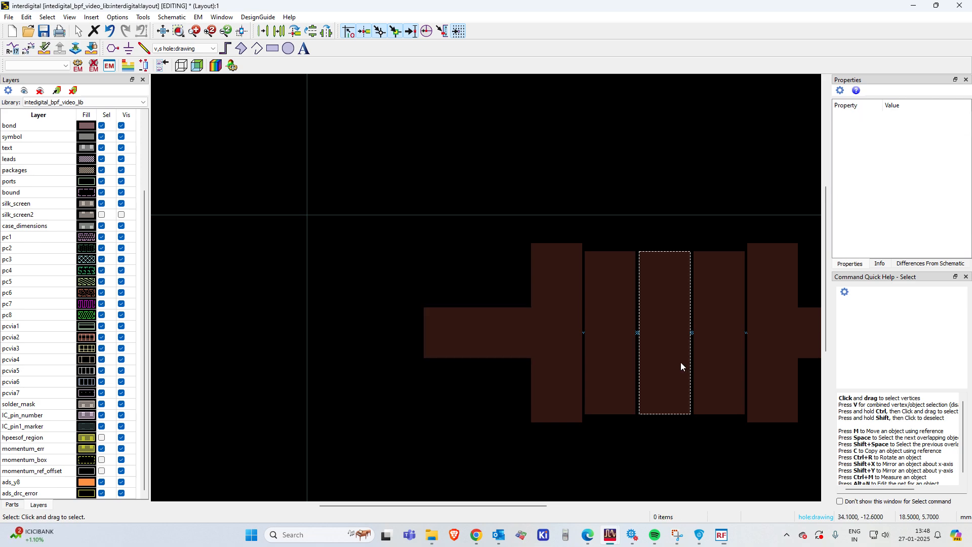
# Step: Delete the hole-layer spacer squares from the first two gaps between the resonators
pyautogui.scroll(3, 502, 290)
pyautogui.scroll(-3, 486, 289)
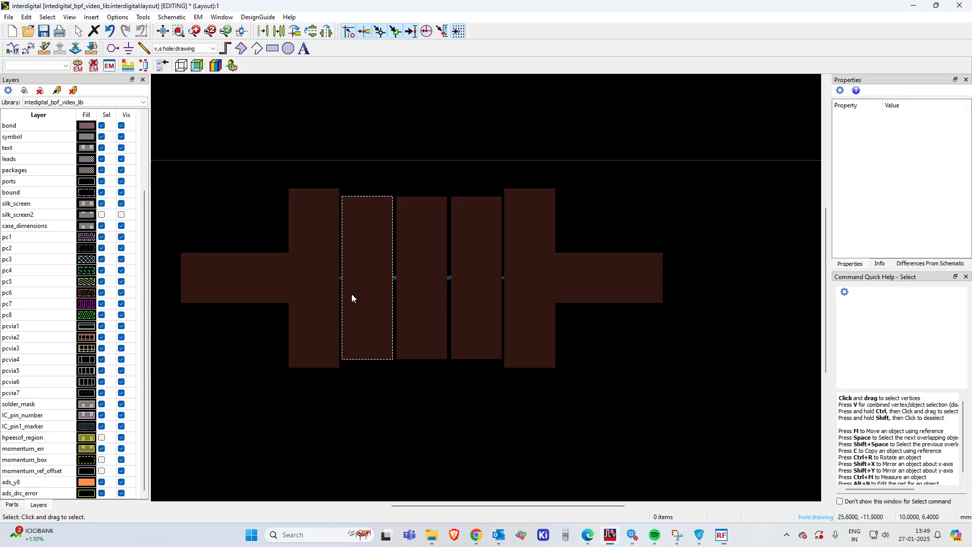
pyautogui.scroll(2, 484, 287)
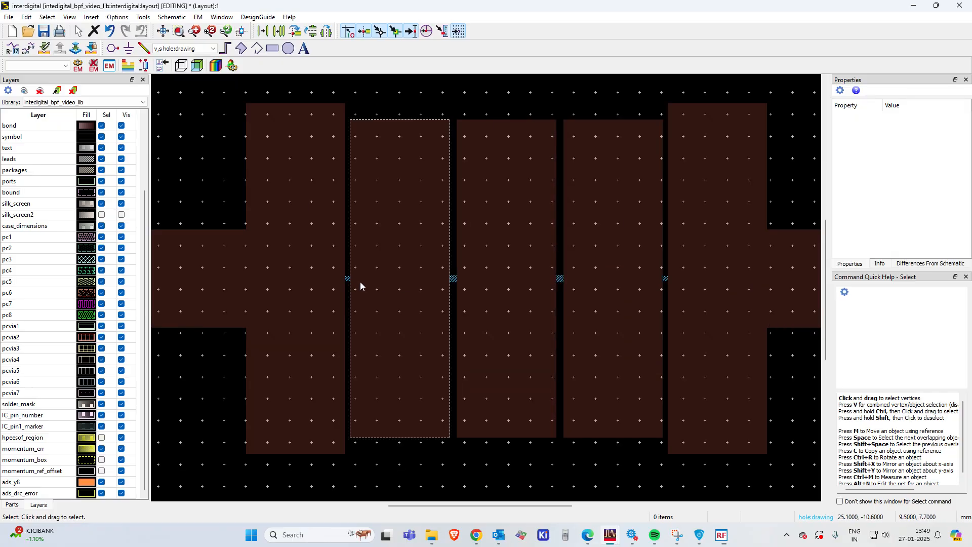
pyautogui.scroll(2, 460, 274)
pyautogui.click(450, 286)
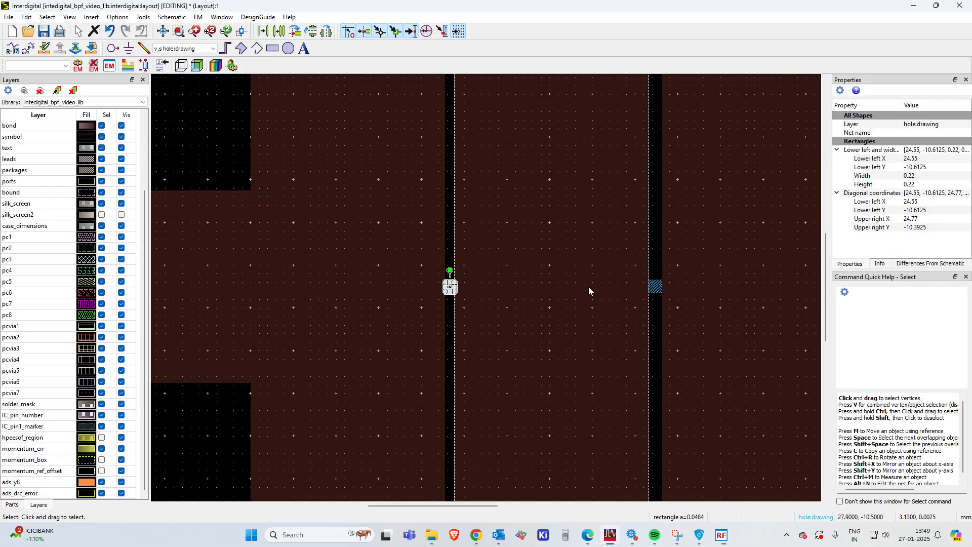
pyautogui.press('Delete')
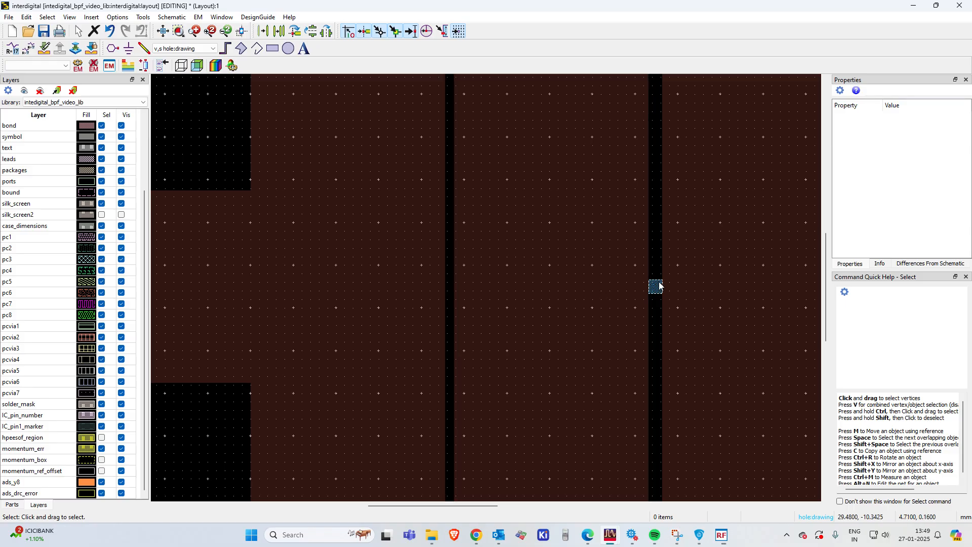
pyautogui.click(657, 287)
pyautogui.press('Delete')
pyautogui.scroll(-2, 657, 286)
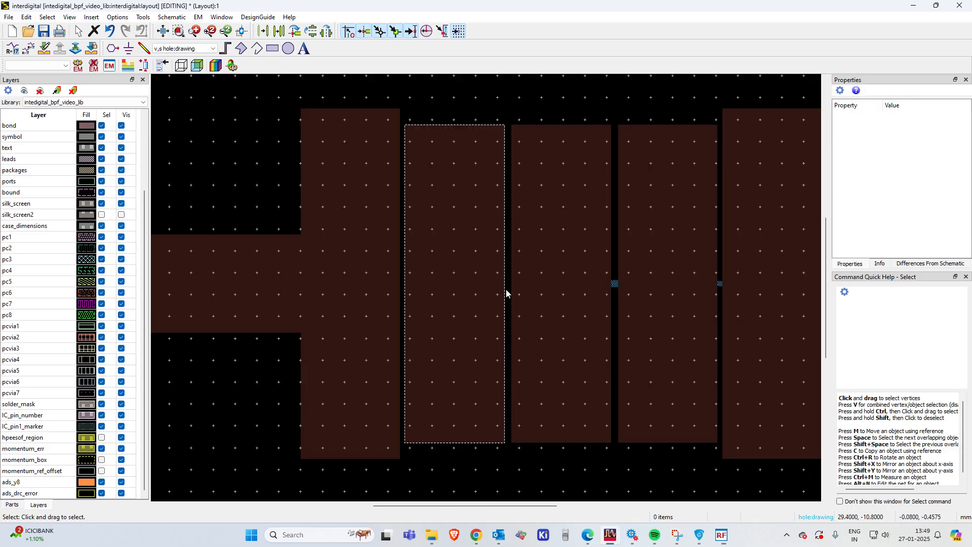
# Step: Delete the hole-layer spacer squares from the last two gaps between the resonators
pyautogui.scroll(3, 494, 287)
pyautogui.click(486, 280)
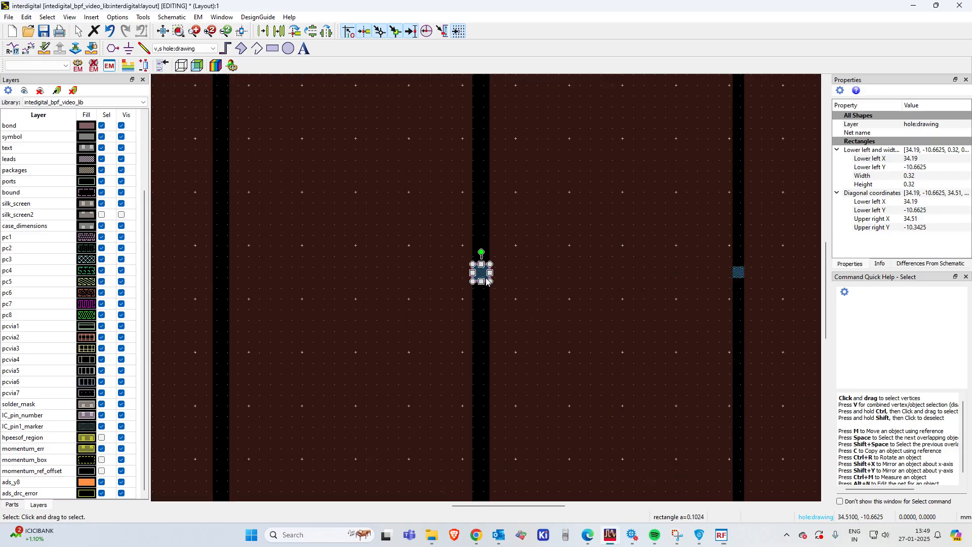
pyautogui.press('Delete')
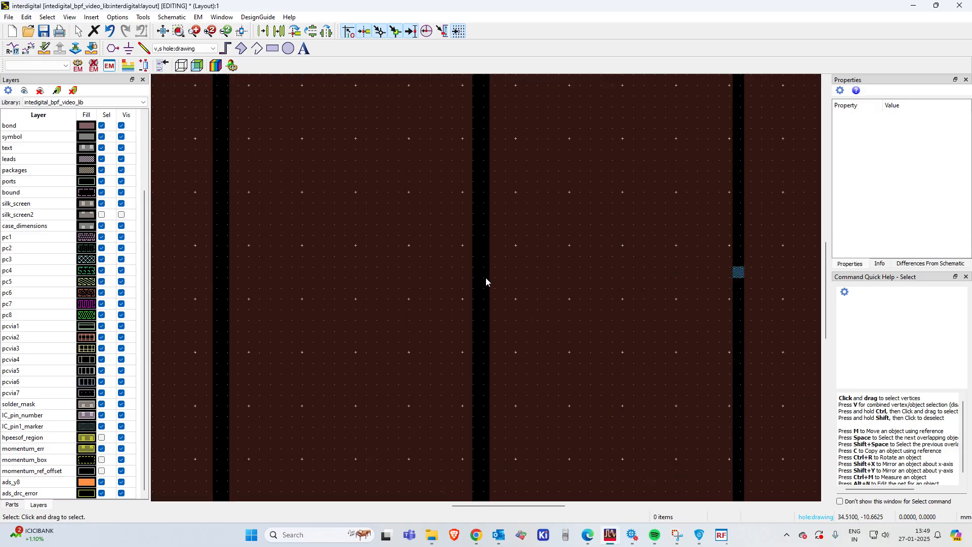
pyautogui.click(741, 279)
pyautogui.scroll(-1, 613, 291)
pyautogui.press('Delete')
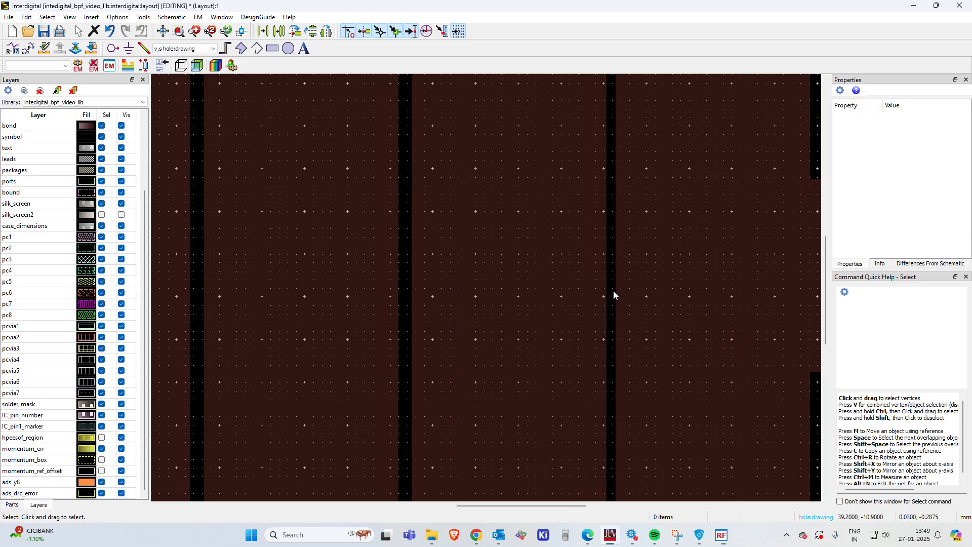
pyautogui.scroll(-3, 458, 296)
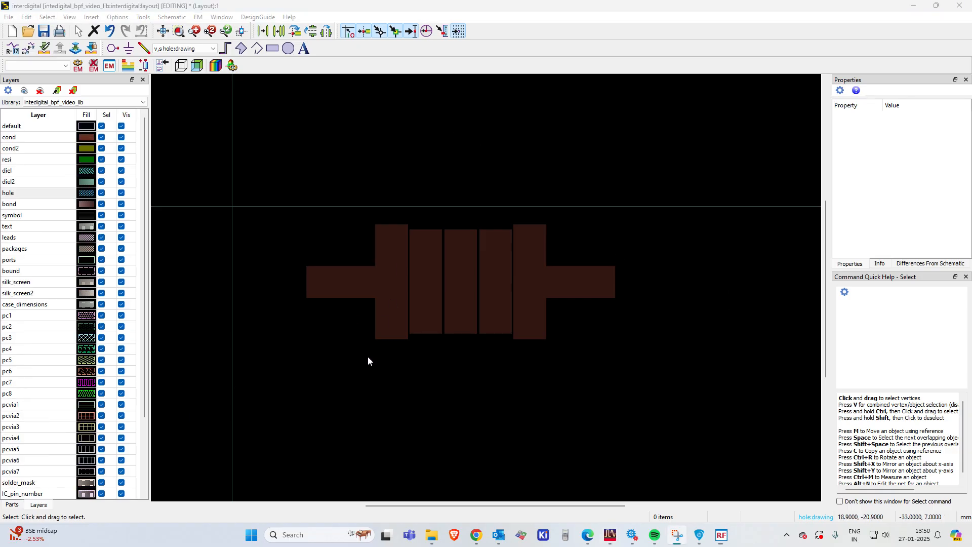
pyautogui.scroll(1, 520, 308)
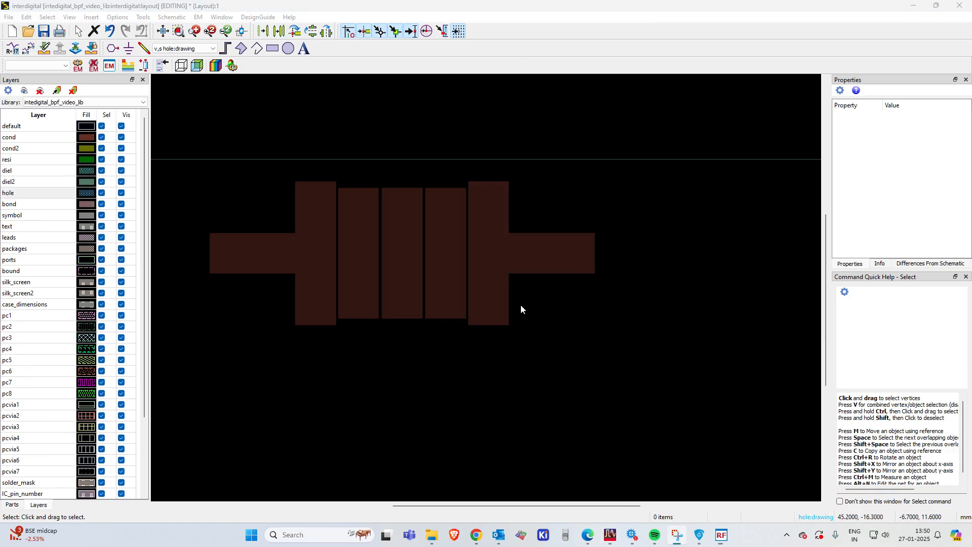
pyautogui.scroll(2, 393, 284)
pyautogui.scroll(-3, 467, 293)
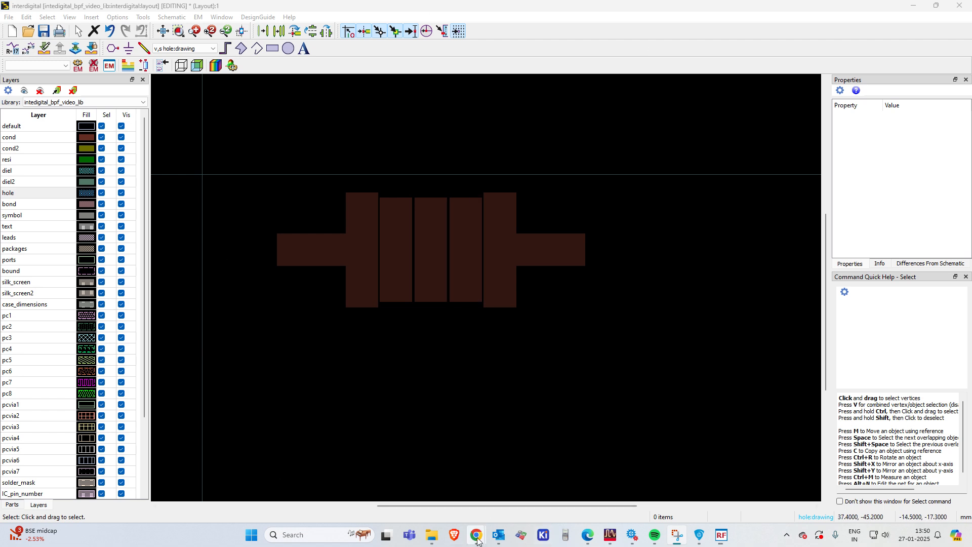
# Step: Switch to the filter paper PDF in Edge, mark the tops of the last three resonators in Figure 1, and circle the last resonator's via-hole
pyautogui.click(588, 535)
pyautogui.scroll(10, 641, 325)
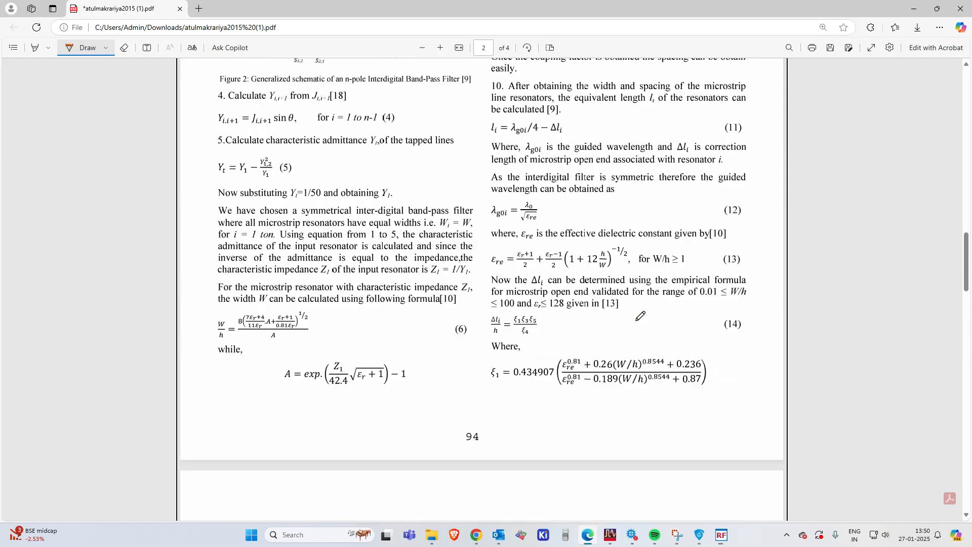
pyautogui.scroll(15, 640, 316)
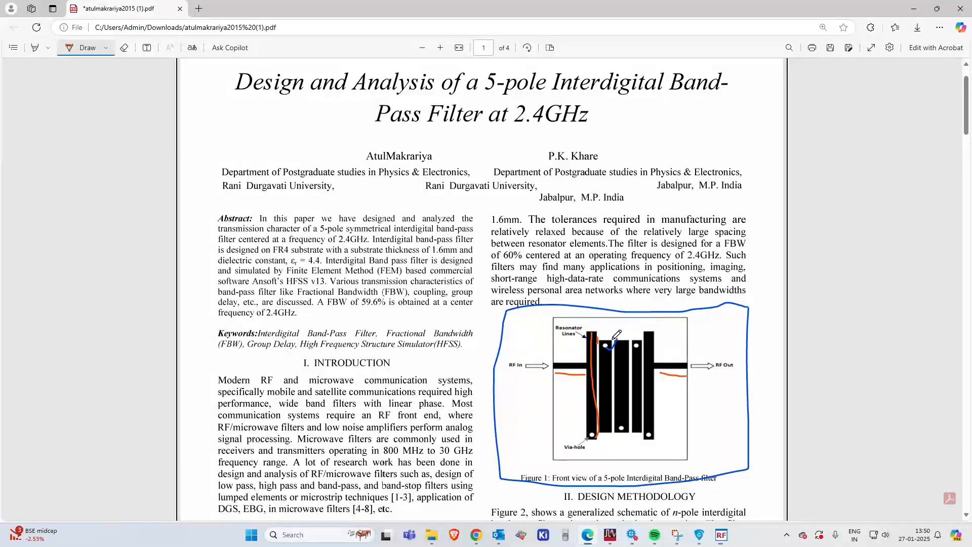
pyautogui.moveTo(623, 338); pyautogui.dragTo(642, 334)
pyautogui.moveTo(647, 433); pyautogui.dragTo(646, 433)
pyautogui.scroll(-1, 388, 297)
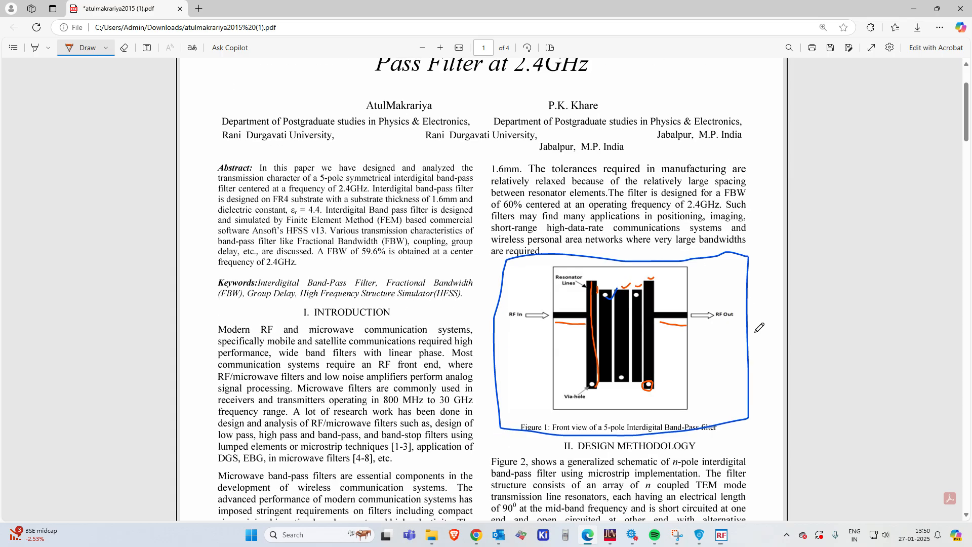
pyautogui.scroll(-12, 435, 289)
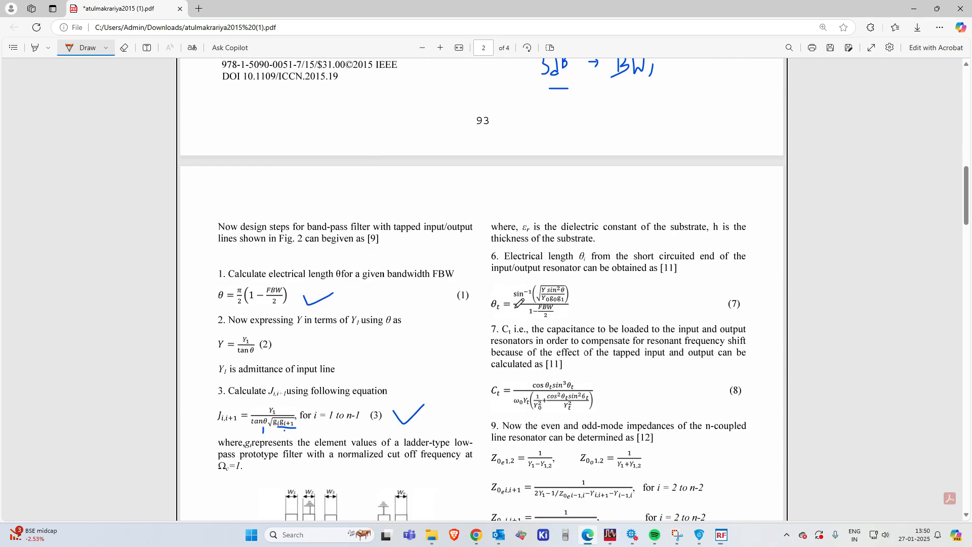
# Step: On page 3 of the paper, underline the 1.6mm FR4 substrate specification with dielectric constant 4.4 and the via-hole radius of 0.4mm
pyautogui.scroll(-15, 362, 356)
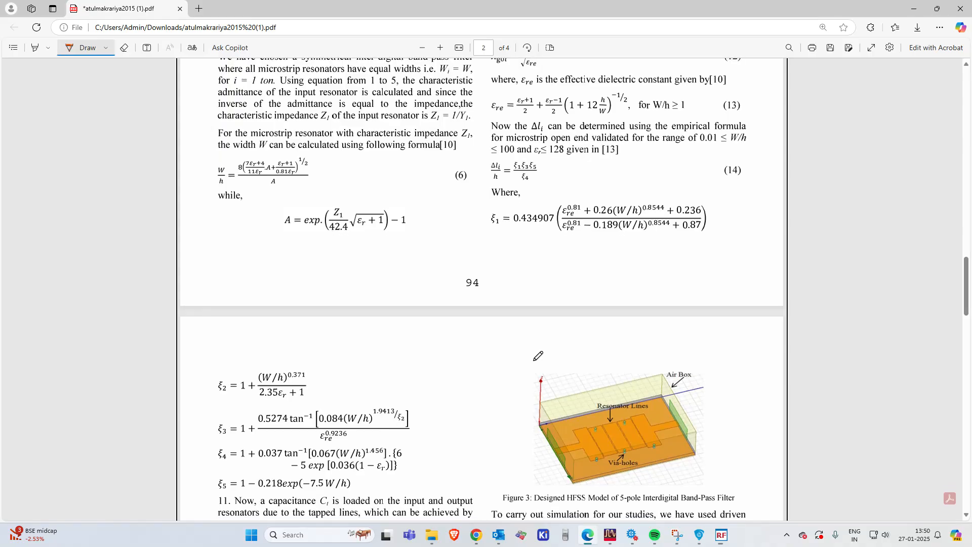
pyautogui.scroll(-4, 645, 204)
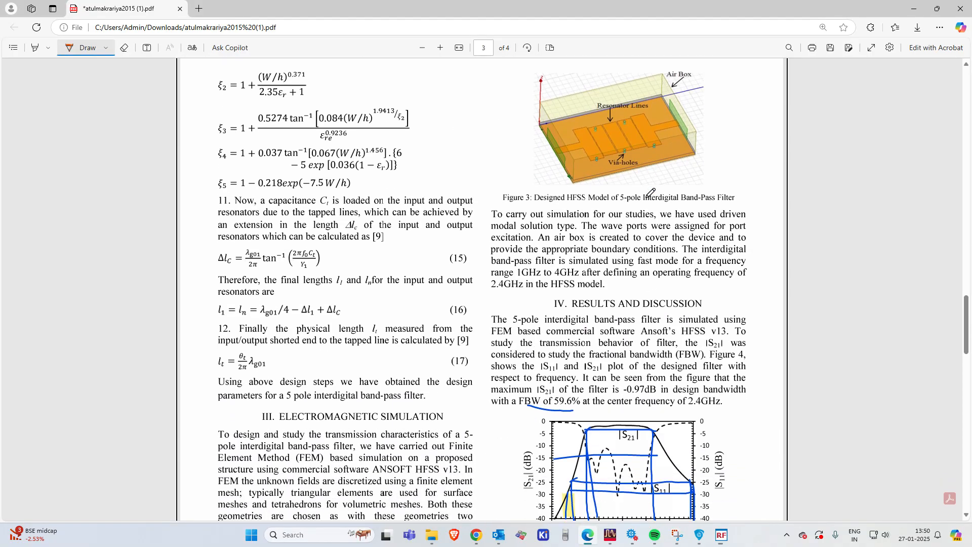
pyautogui.scroll(-1, 557, 238)
pyautogui.scroll(-4, 400, 371)
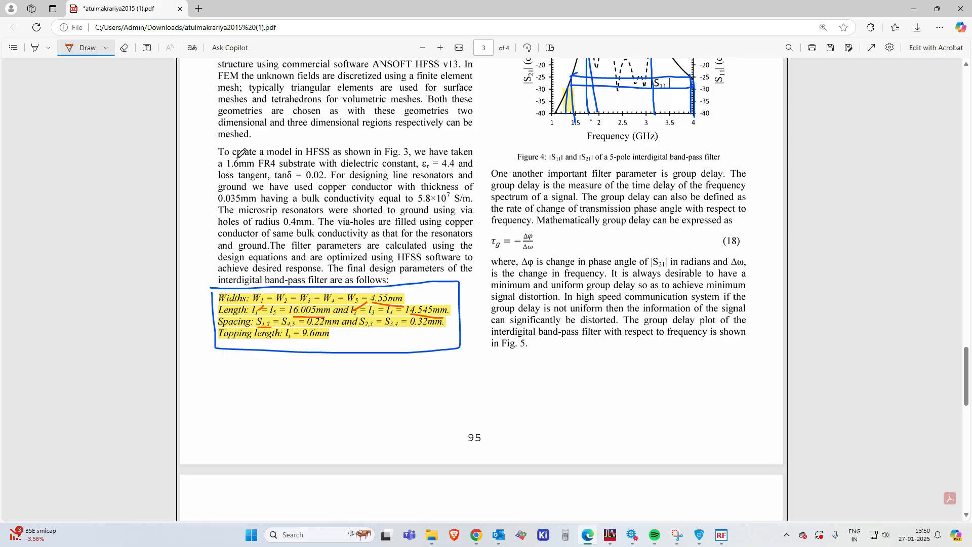
pyautogui.moveTo(237, 157); pyautogui.dragTo(479, 156)
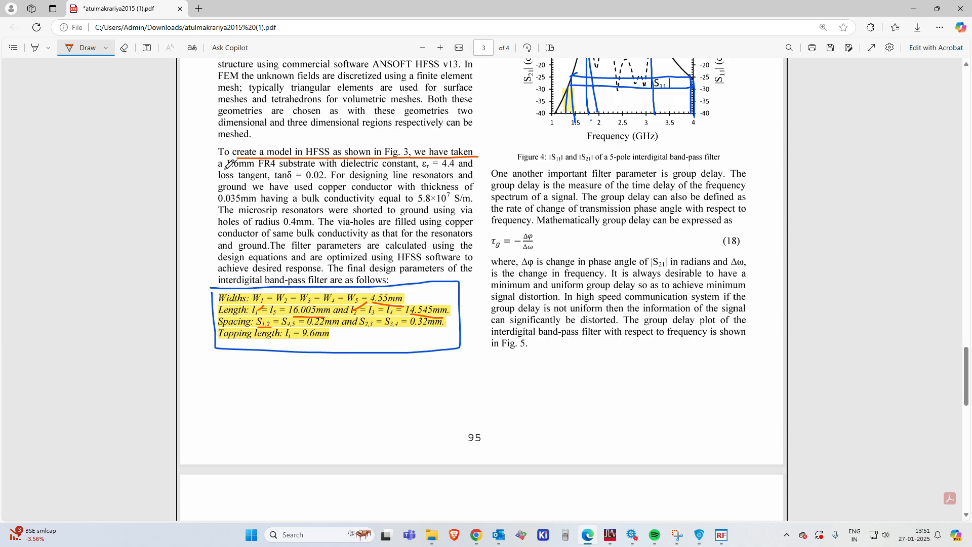
pyautogui.moveTo(224, 170)
pyautogui.mouseDown()
pyautogui.moveTo(475, 166)
pyautogui.moveTo(452, 151)
pyautogui.mouseUp()
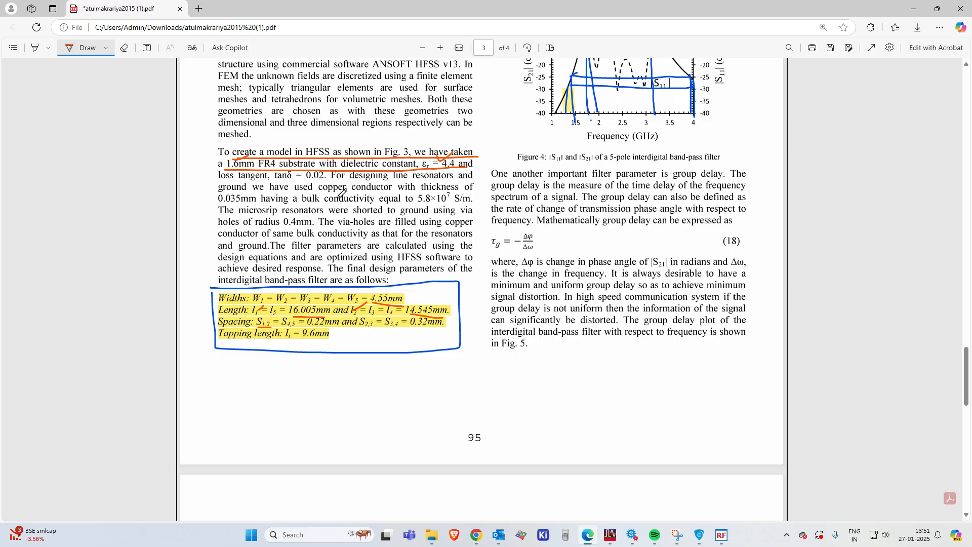
pyautogui.moveTo(255, 228); pyautogui.dragTo(313, 226)
pyautogui.moveTo(214, 228); pyautogui.dragTo(260, 230)
# Step: Switch to the interdigital layout in Advanced Design System and draw a hole-layer circle of about 0.7 mm radius near the first resonator's lower end
pyautogui.moveTo(610, 537)
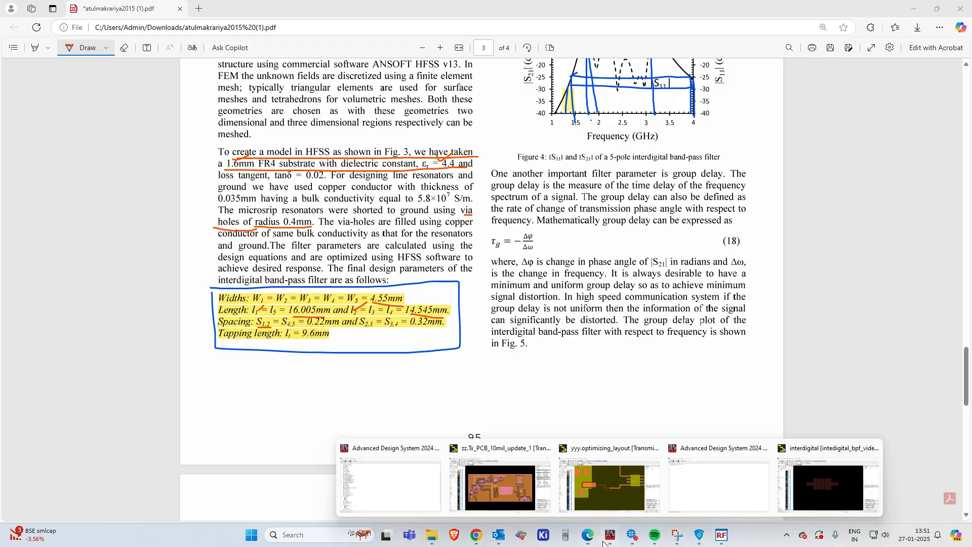
pyautogui.click(819, 497)
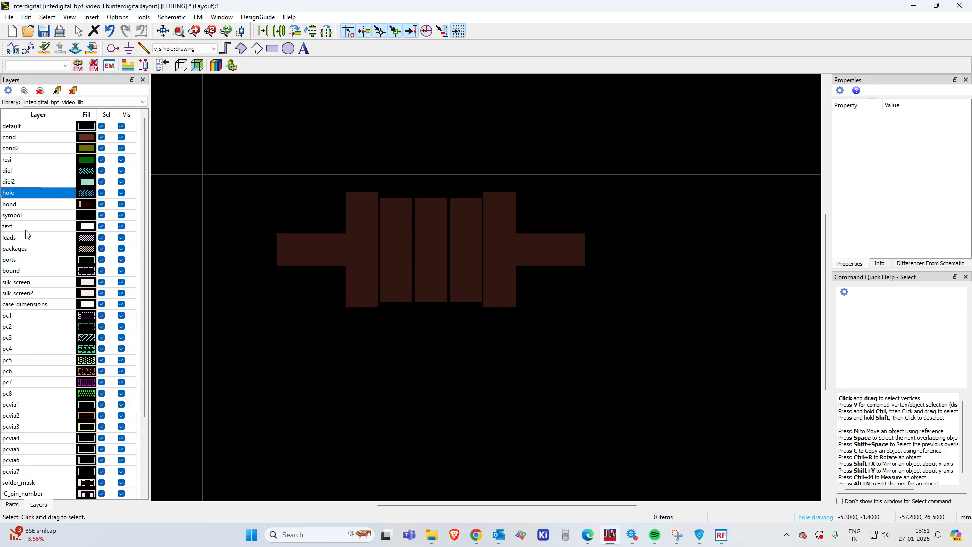
pyautogui.scroll(-2, 35, 340)
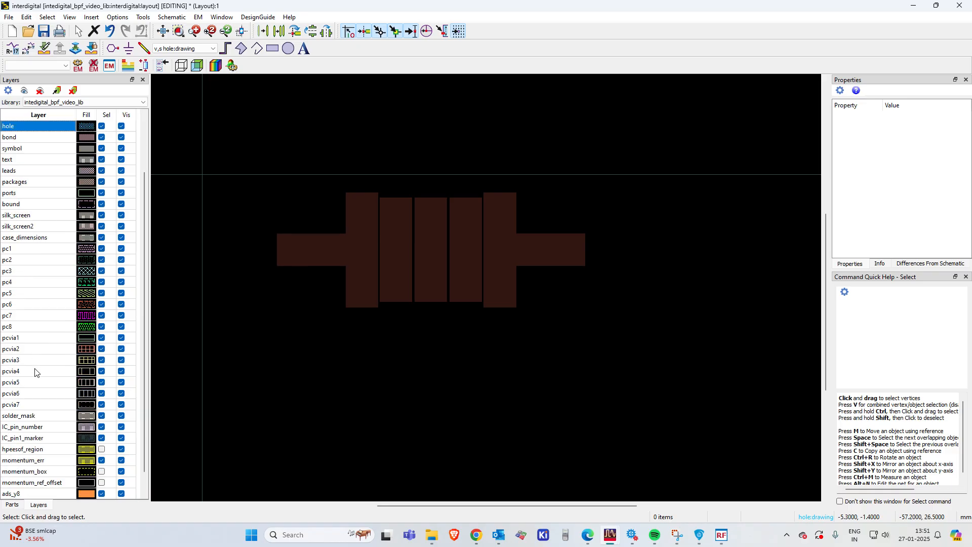
pyautogui.scroll(2, 39, 372)
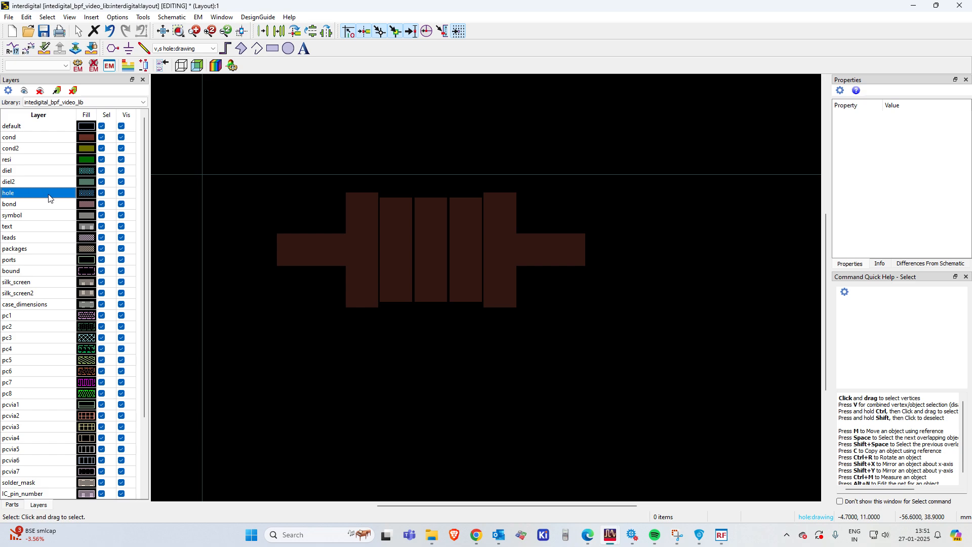
pyautogui.click(288, 50)
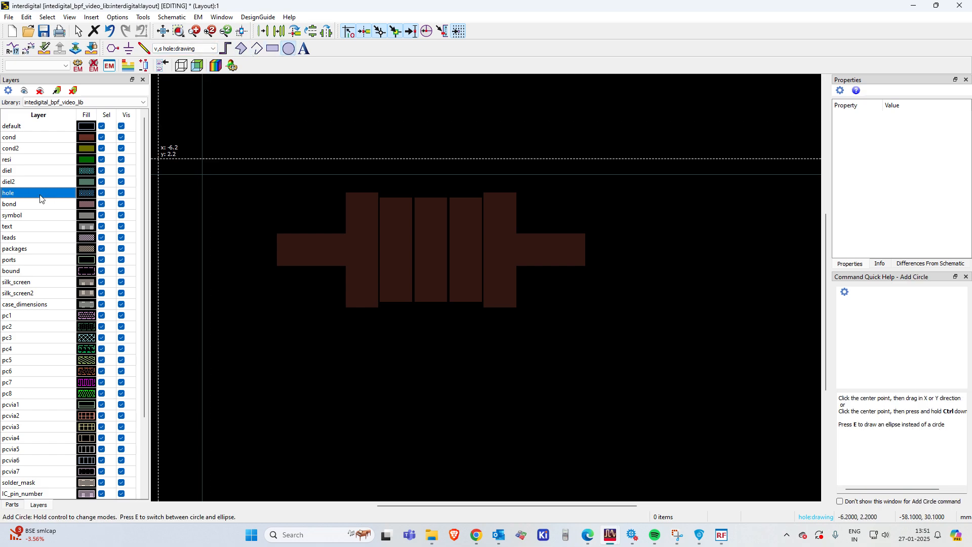
pyautogui.click(362, 295)
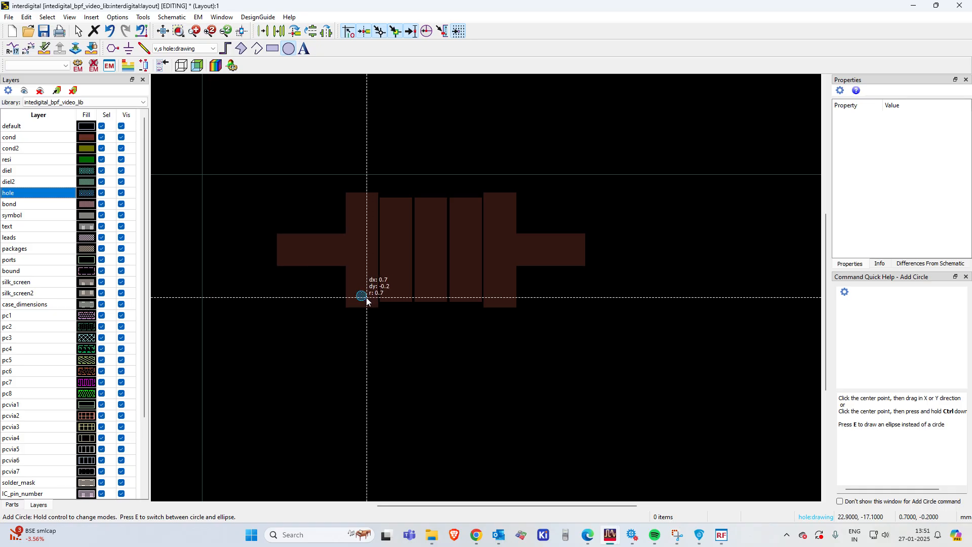
pyautogui.click(366, 297)
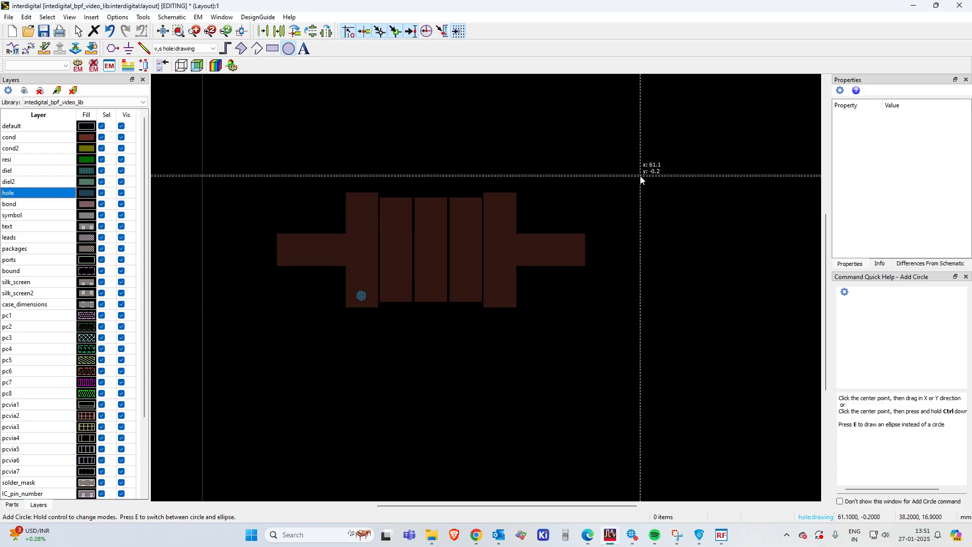
pyautogui.press('Escape')
# Step: Set the radius of the via-hole circle on the first resonator to 0.4 mm, matching the paper
pyautogui.scroll(3, 328, 299)
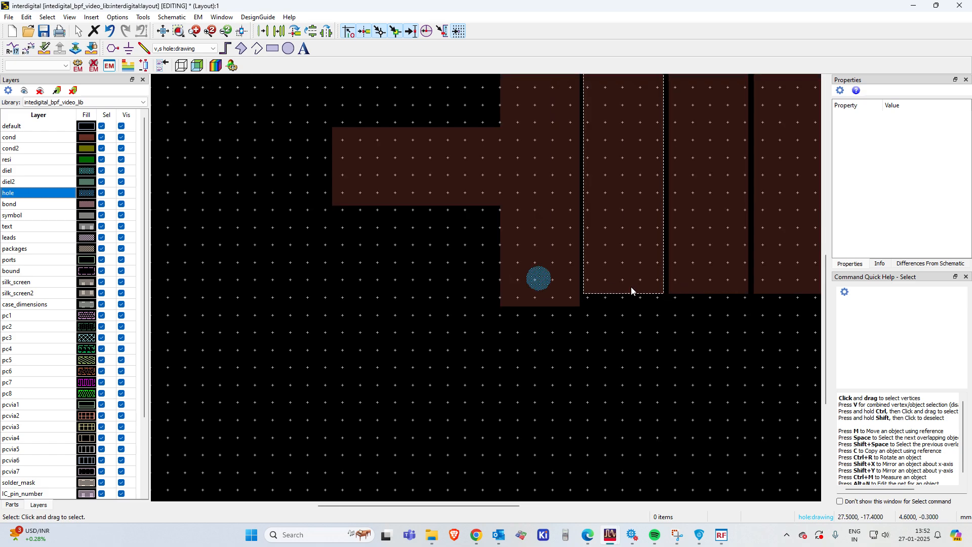
pyautogui.click(539, 278)
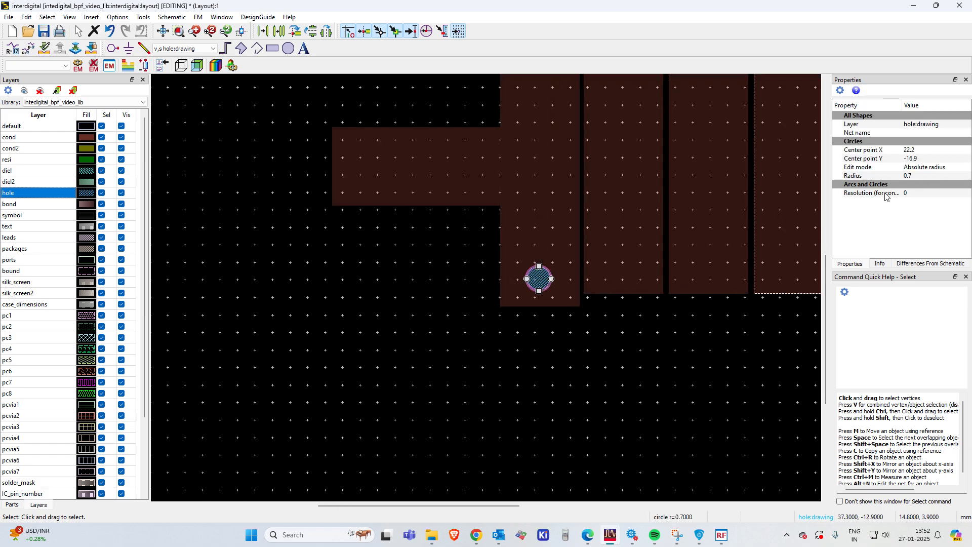
pyautogui.doubleClick(911, 176)
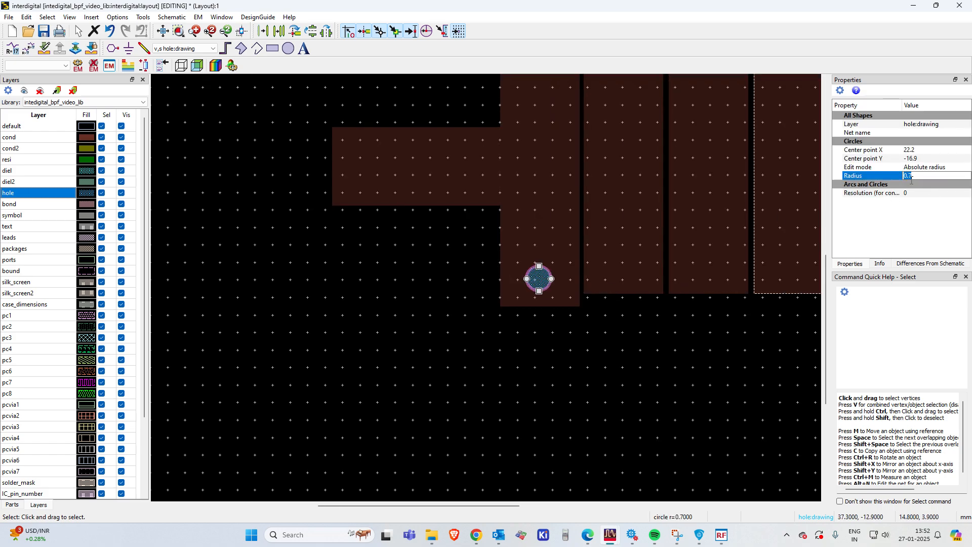
pyautogui.click(476, 535)
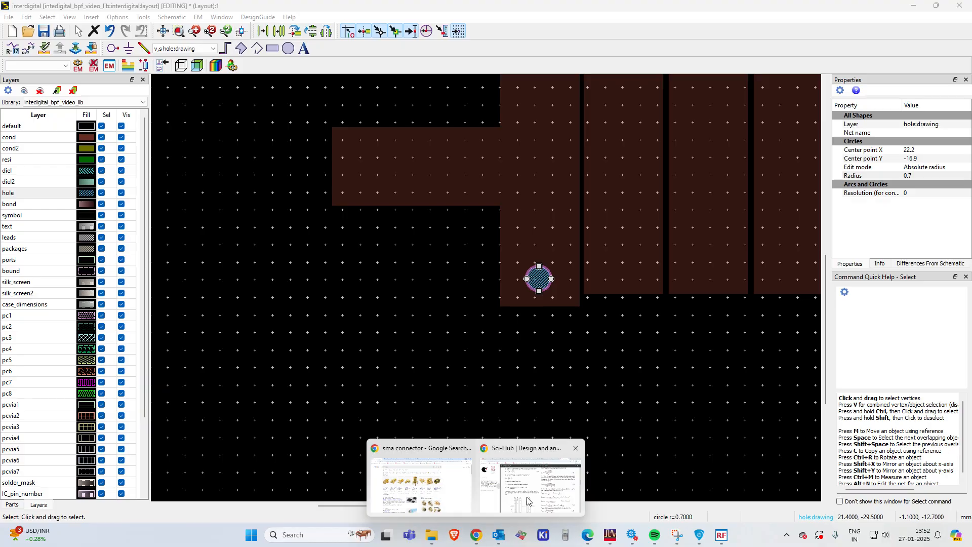
pyautogui.click(591, 537)
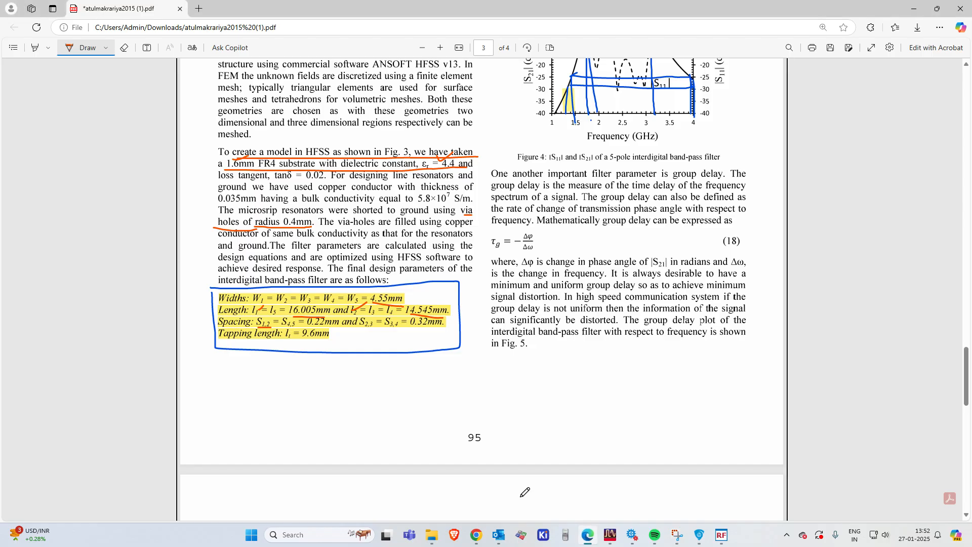
pyautogui.click(605, 536)
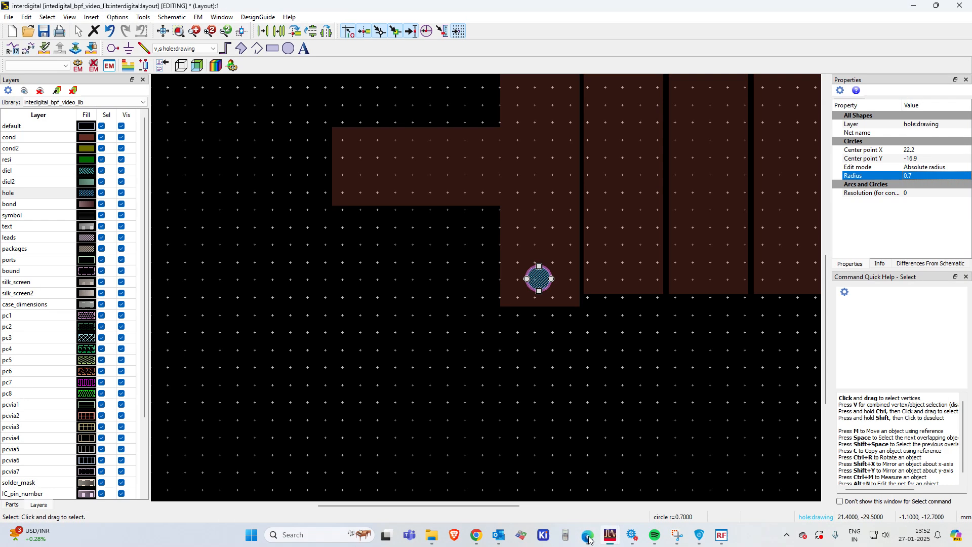
pyautogui.click(917, 176)
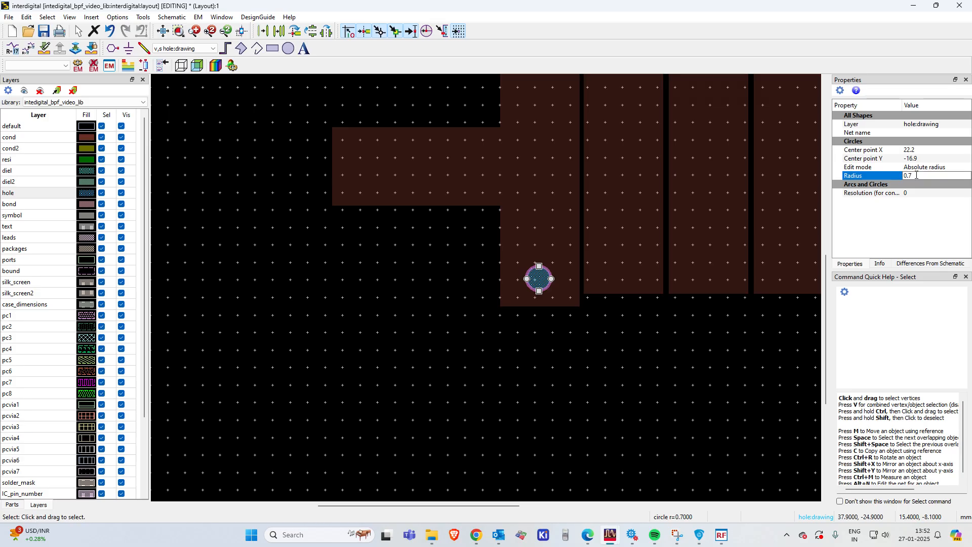
pyautogui.press('BackSpace')
pyautogui.write('4')
pyautogui.click(596, 422)
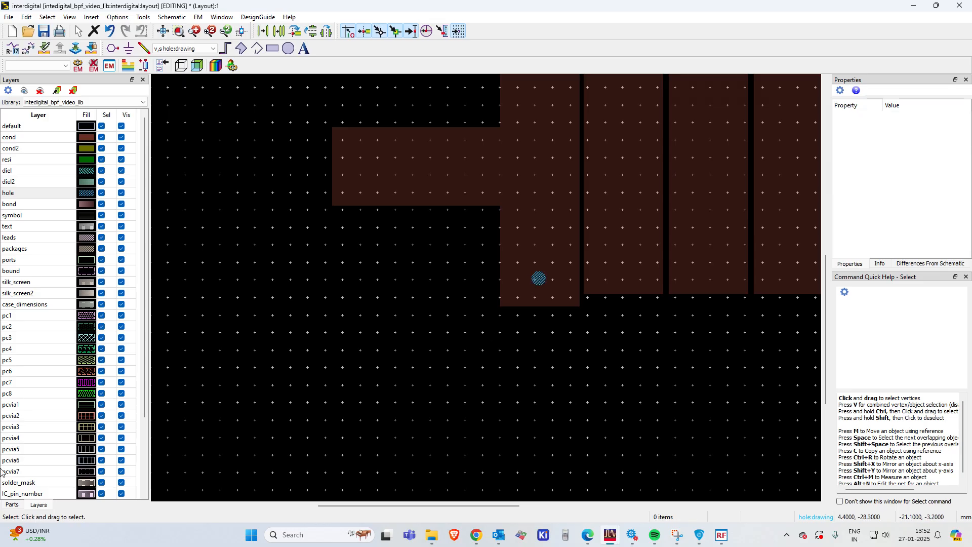
# Step: Copy the first resonator's via-hole by its center to the third resonator, about 9.7 mm to the right at the same height
pyautogui.scroll(-3, 487, 294)
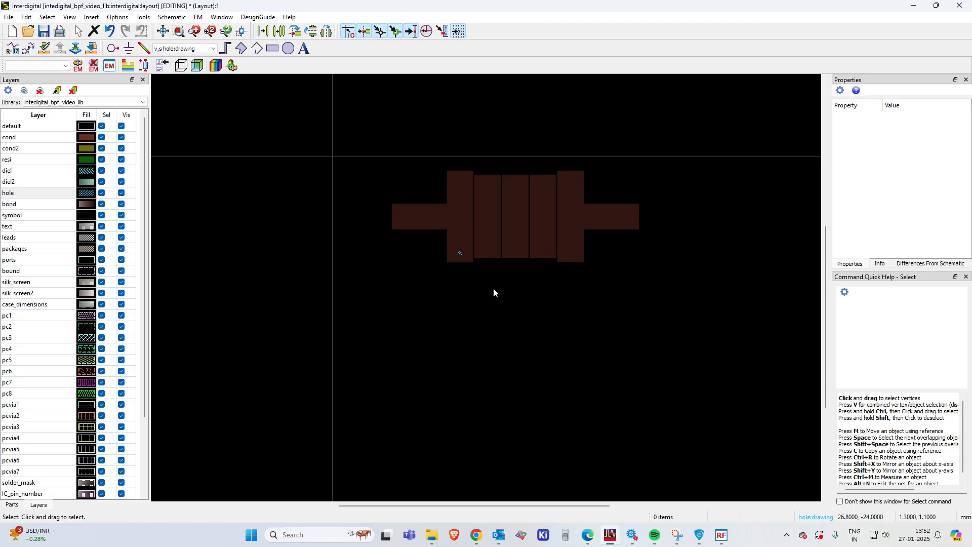
pyautogui.scroll(-1, 458, 326)
pyautogui.scroll(3, 458, 325)
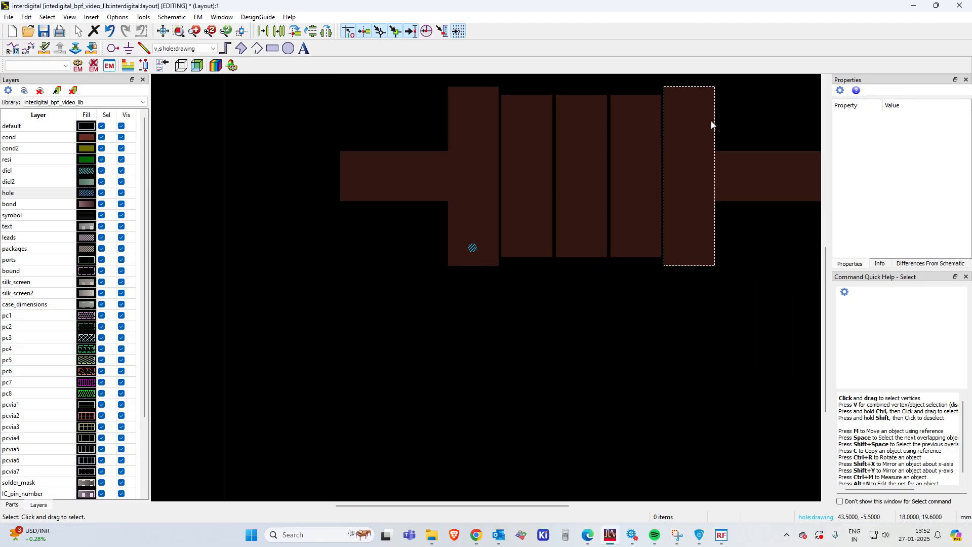
pyautogui.scroll(1, 662, 177)
pyautogui.scroll(-1, 540, 257)
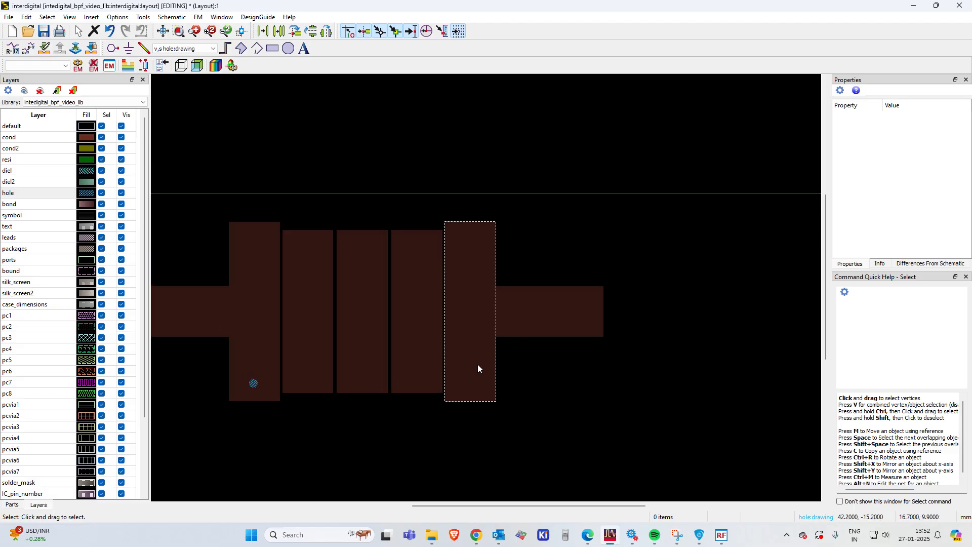
pyautogui.click(253, 383)
pyautogui.press('c')
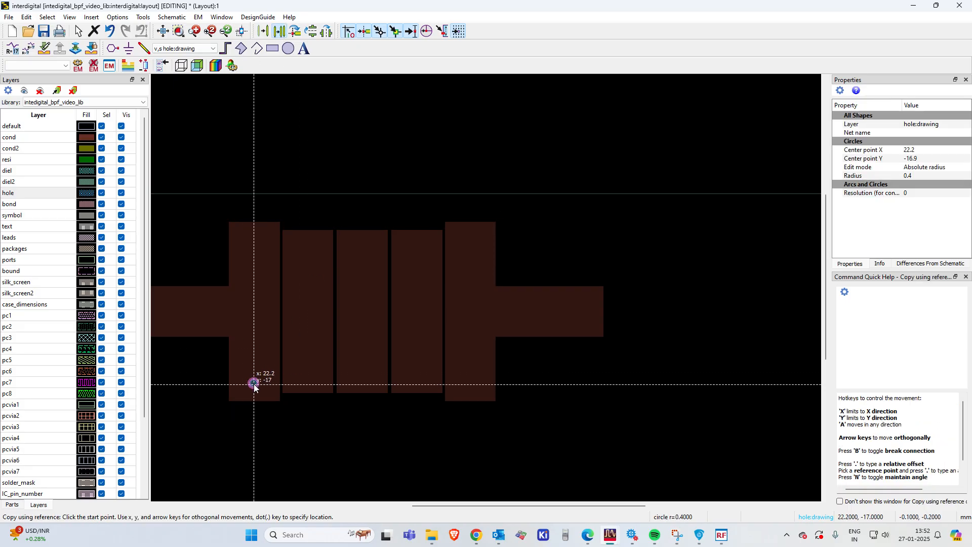
pyautogui.scroll(5, 253, 385)
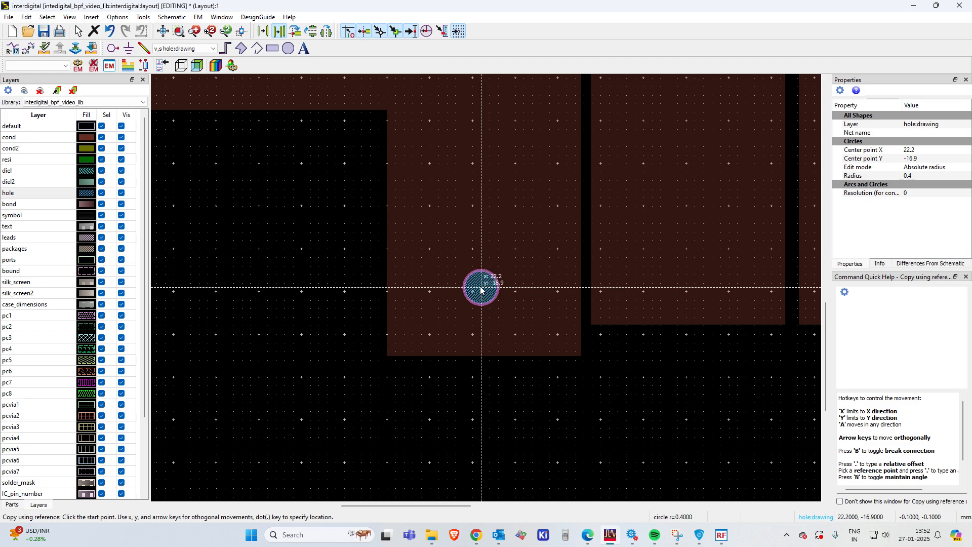
pyautogui.click(482, 290)
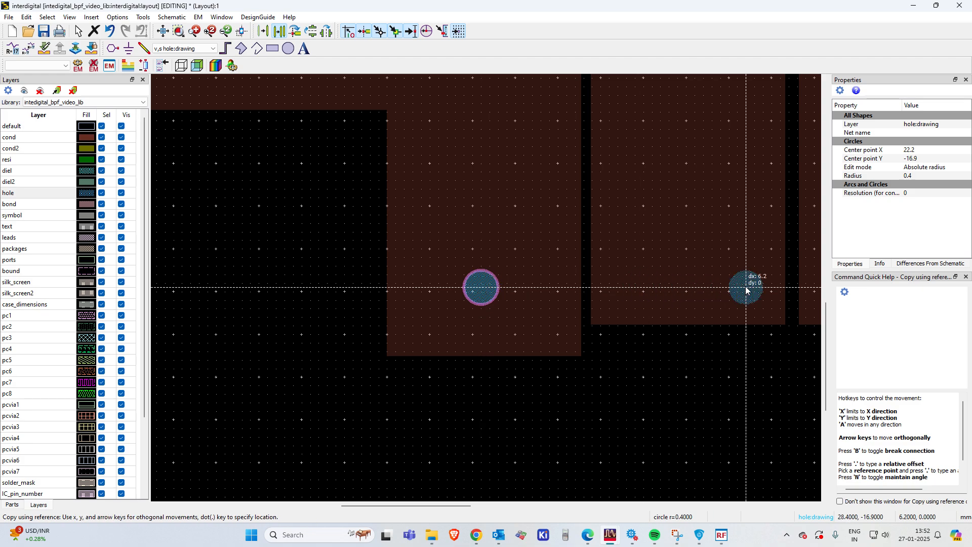
pyautogui.scroll(-1, 746, 288)
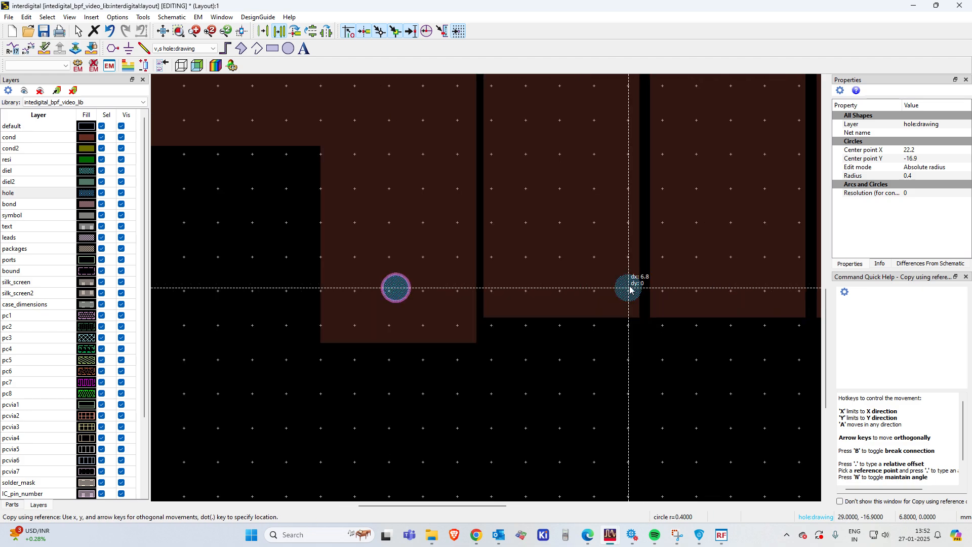
pyautogui.click(728, 289)
# Step: Copy the third resonator's via-hole by its center to the fifth resonator, about 9.6 mm to the right at the same height
pyautogui.scroll(-2, 494, 296)
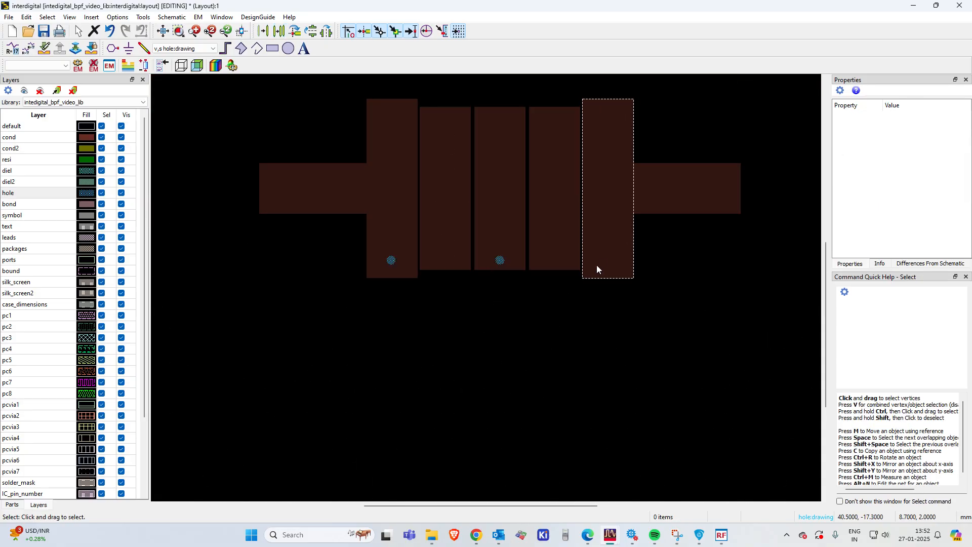
pyautogui.click(273, 32)
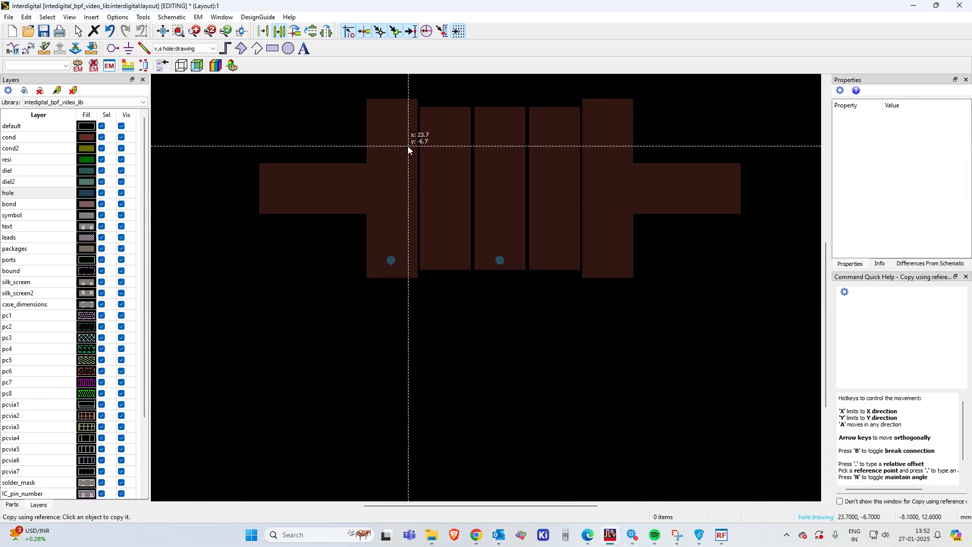
pyautogui.scroll(3, 435, 207)
pyautogui.click(260, 269)
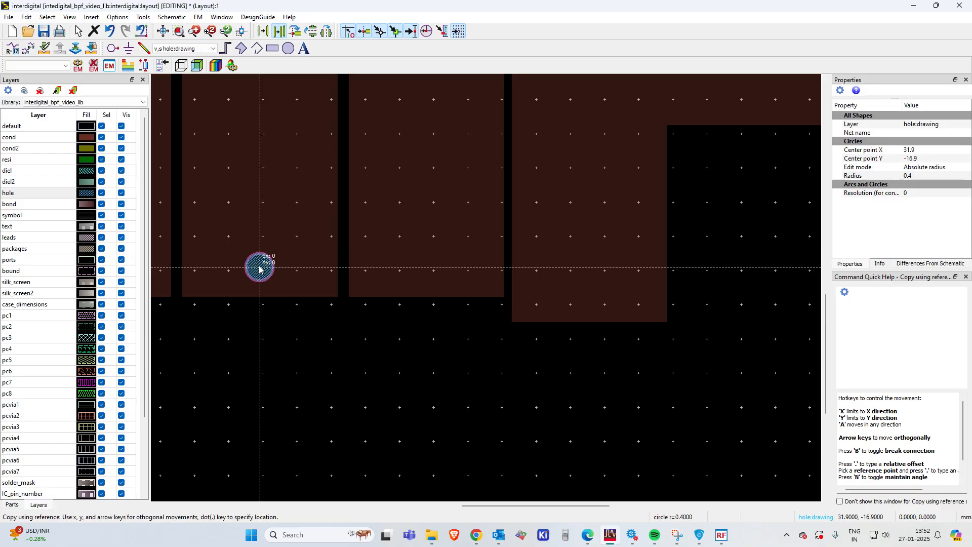
pyautogui.click(589, 269)
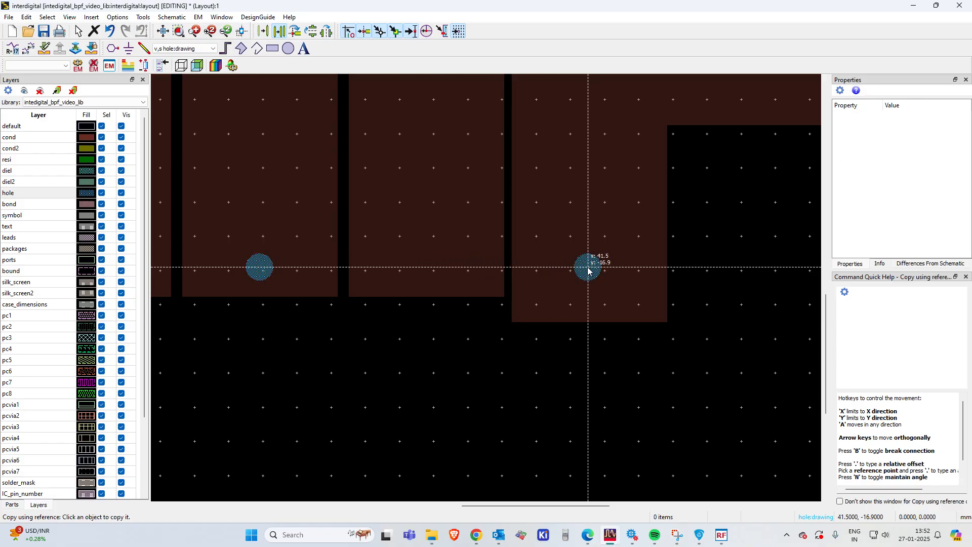
pyautogui.scroll(-4, 488, 304)
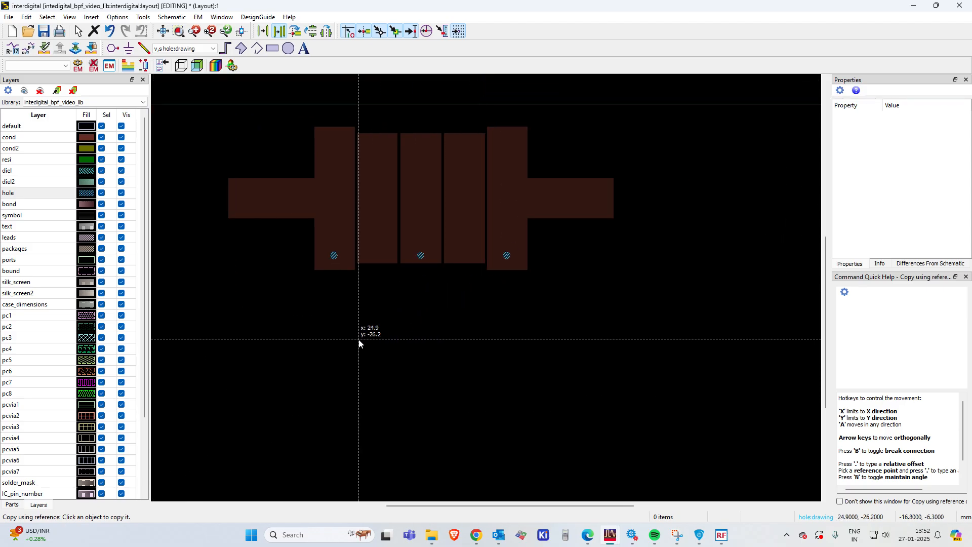
pyautogui.press('Escape')
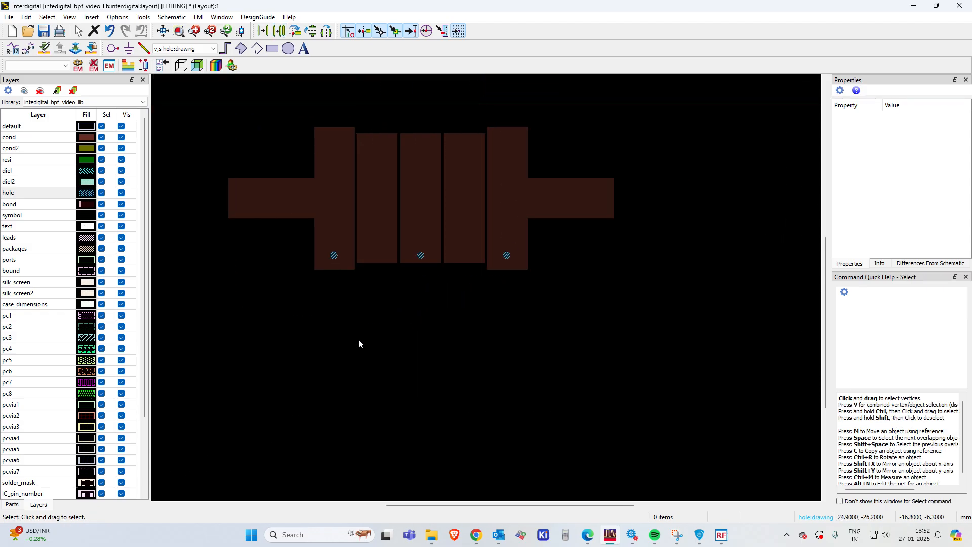
# Step: Copy the third resonator's via-hole by its center to the second resonator's upper end, at about x 26.9, y -4.2 mm
pyautogui.click(423, 258)
pyautogui.press('c')
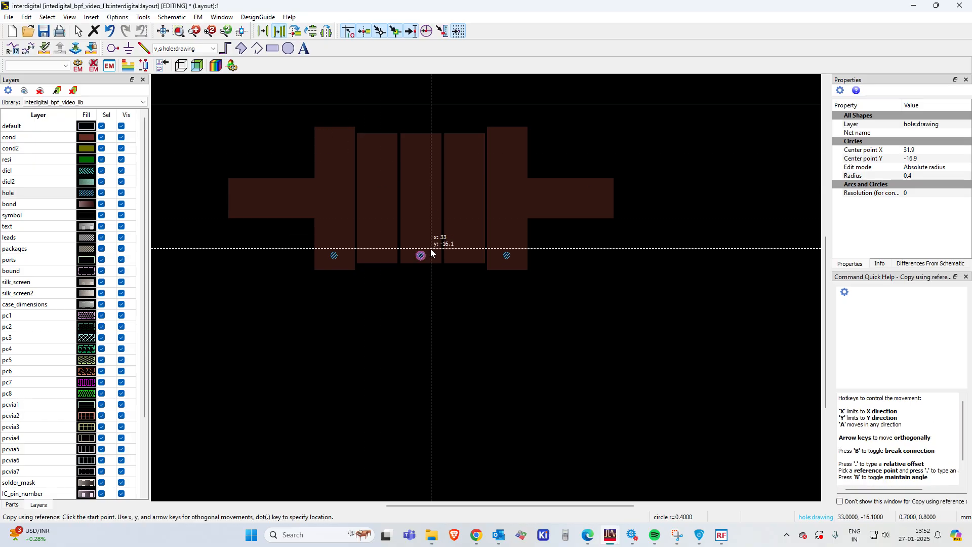
pyautogui.scroll(3, 428, 255)
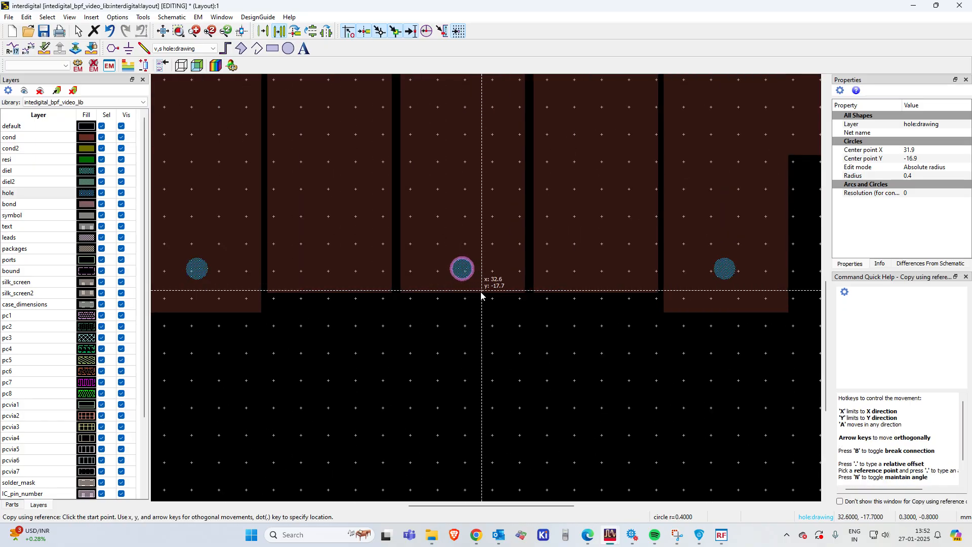
pyautogui.click(465, 269)
pyautogui.scroll(-3, 468, 273)
pyautogui.scroll(4, 471, 278)
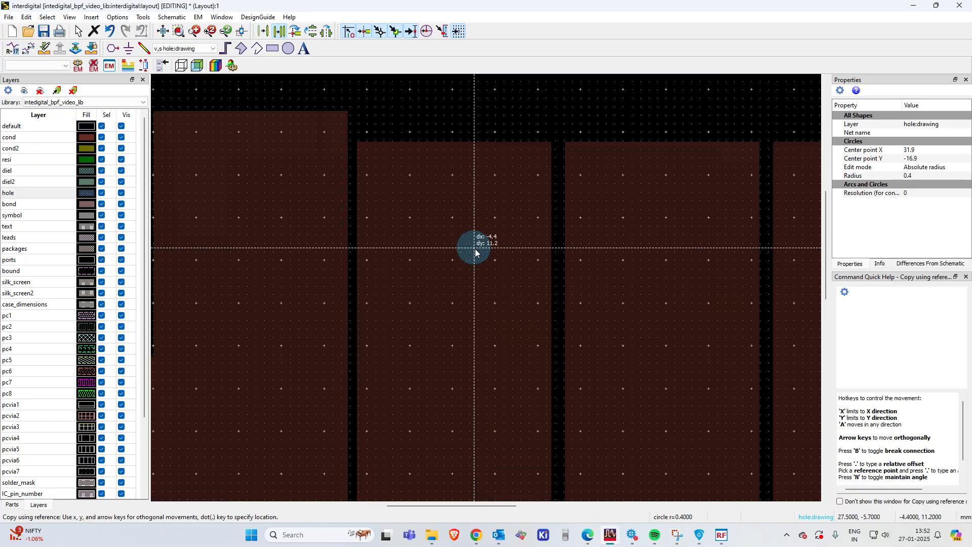
pyautogui.click(449, 188)
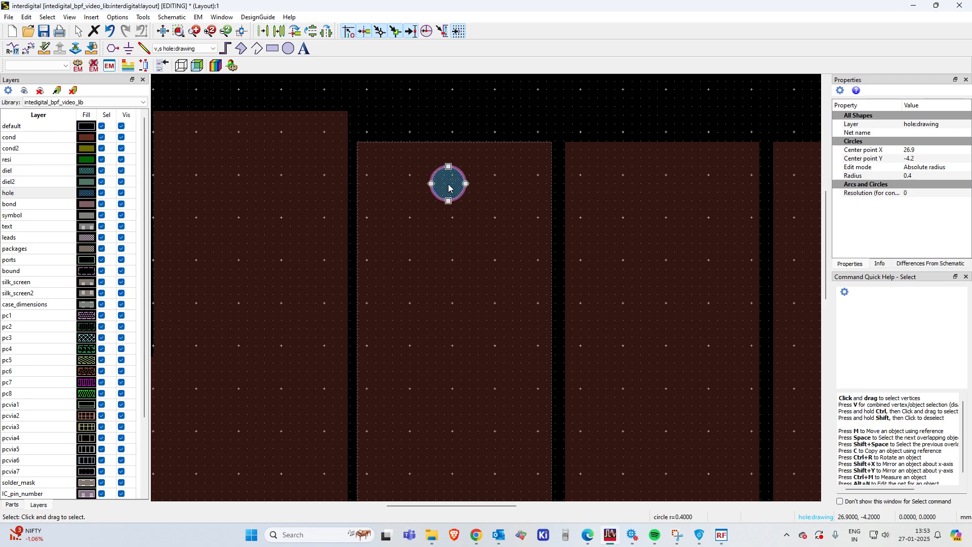
pyautogui.click(562, 128)
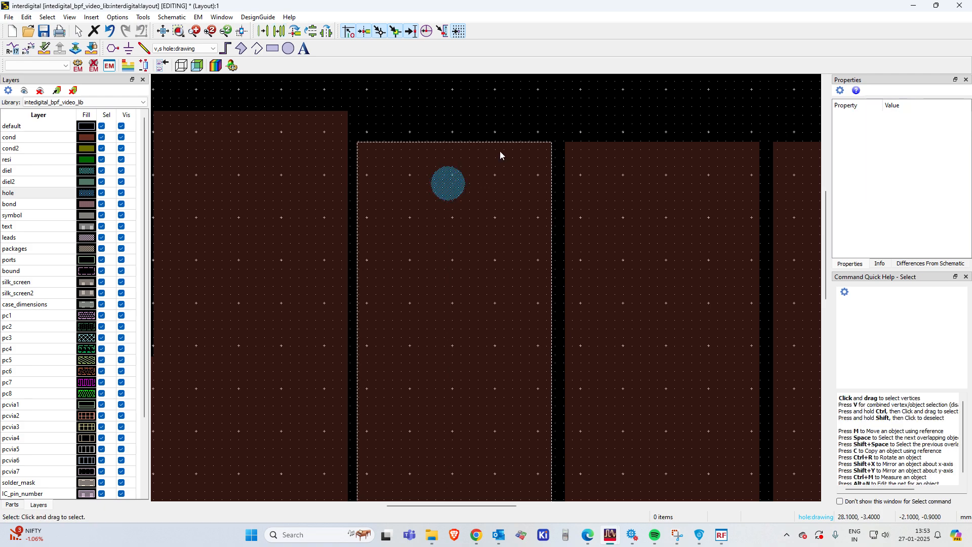
# Step: Copy the second resonator's via-hole by its center to the fourth resonator, about 9.8 mm to the right at the same height
pyautogui.click(448, 185)
pyautogui.press('c')
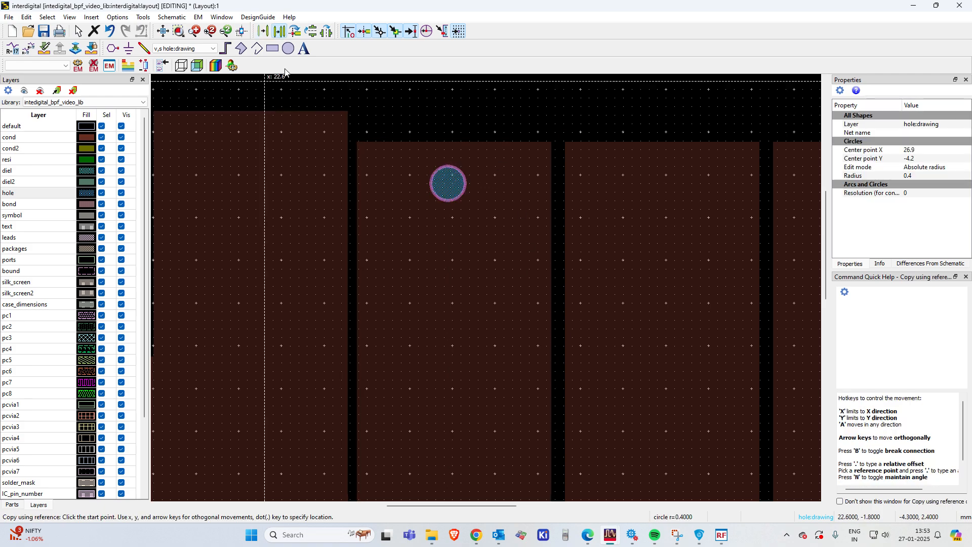
pyautogui.click(448, 185)
pyautogui.scroll(-2, 490, 282)
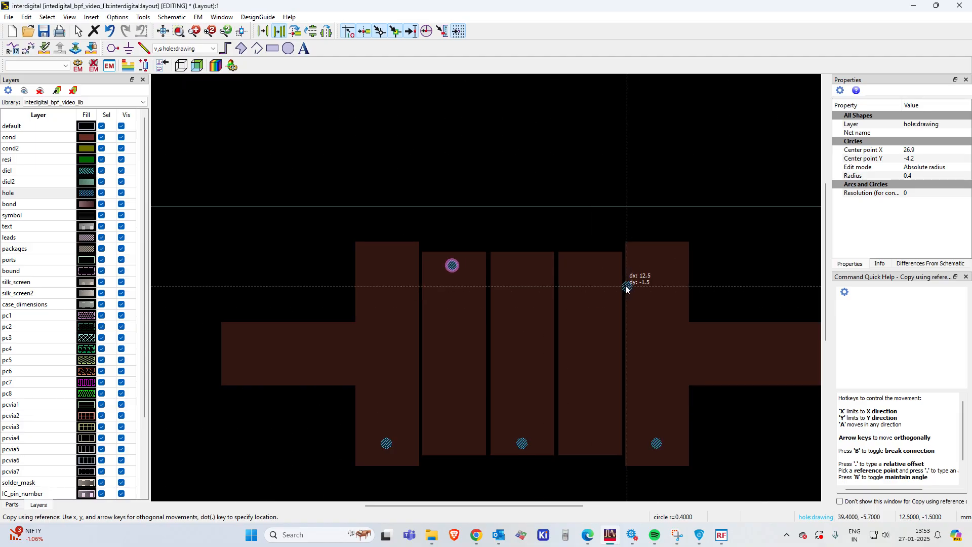
pyautogui.scroll(2, 419, 219)
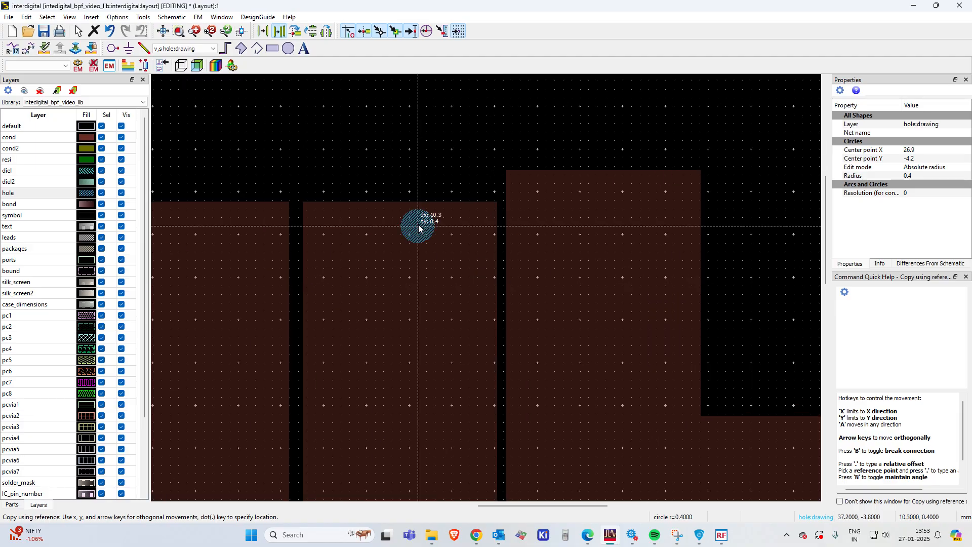
pyautogui.click(395, 250)
pyautogui.scroll(-2, 471, 286)
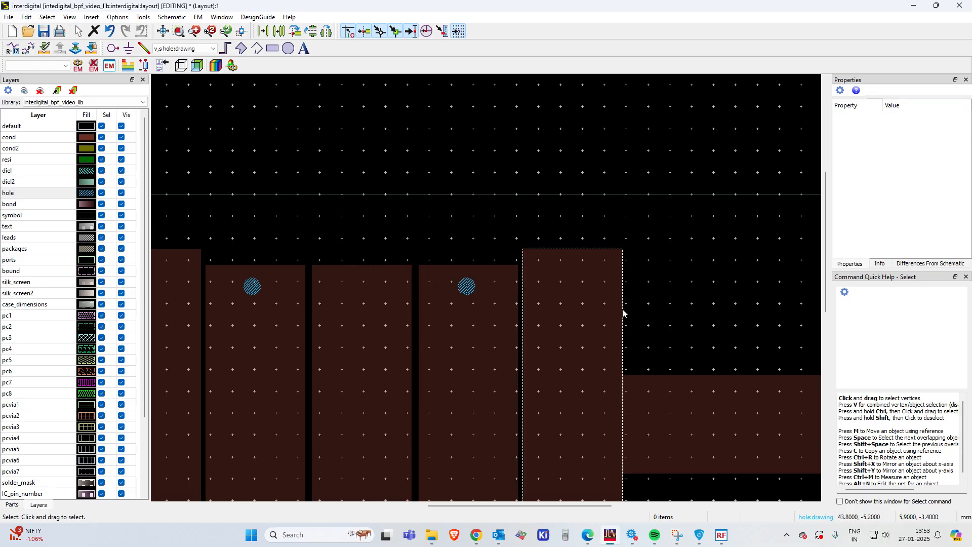
# Step: Create the EM setup view emSetup without a template for the interdigital layout and select FEM as its EM simulator
pyautogui.scroll(-1, 410, 268)
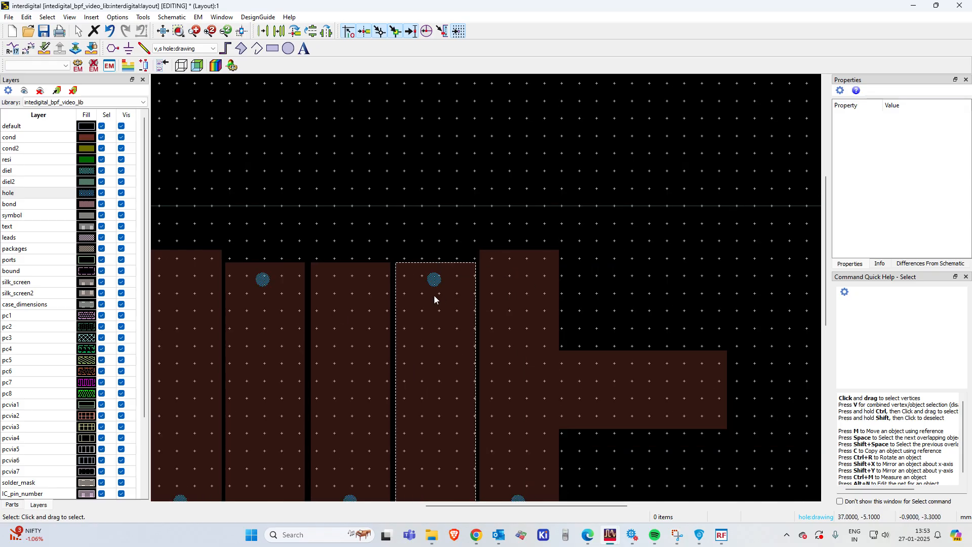
pyautogui.scroll(-2, 435, 297)
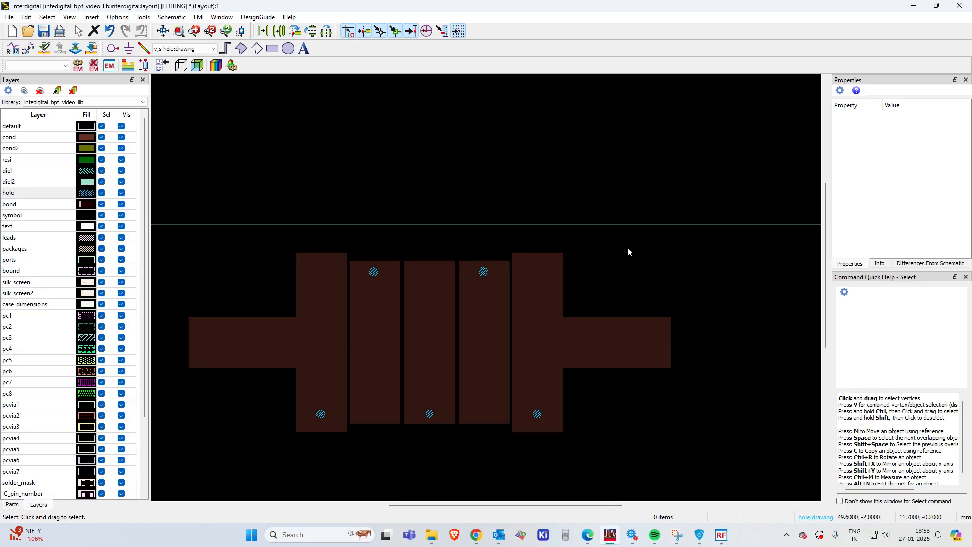
pyautogui.scroll(-3, 572, 348)
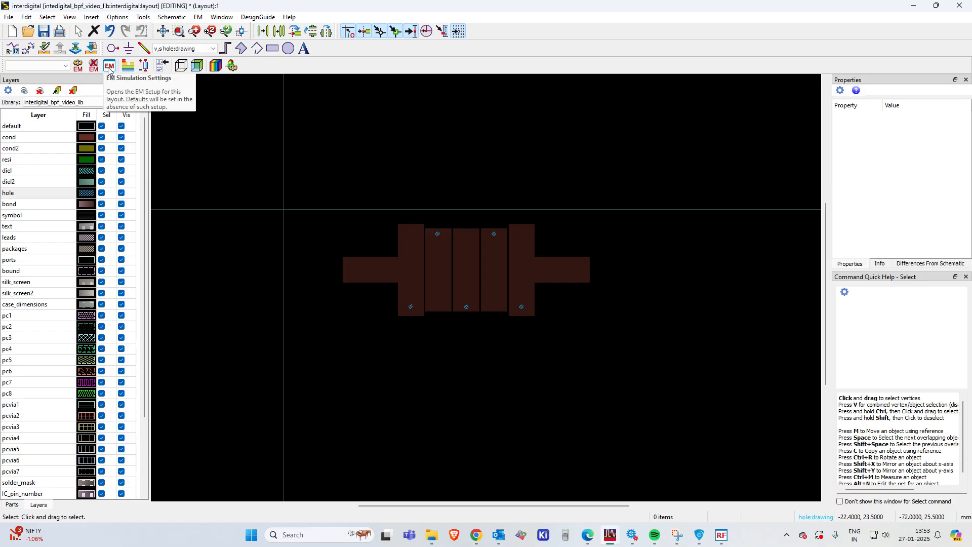
pyautogui.click(108, 67)
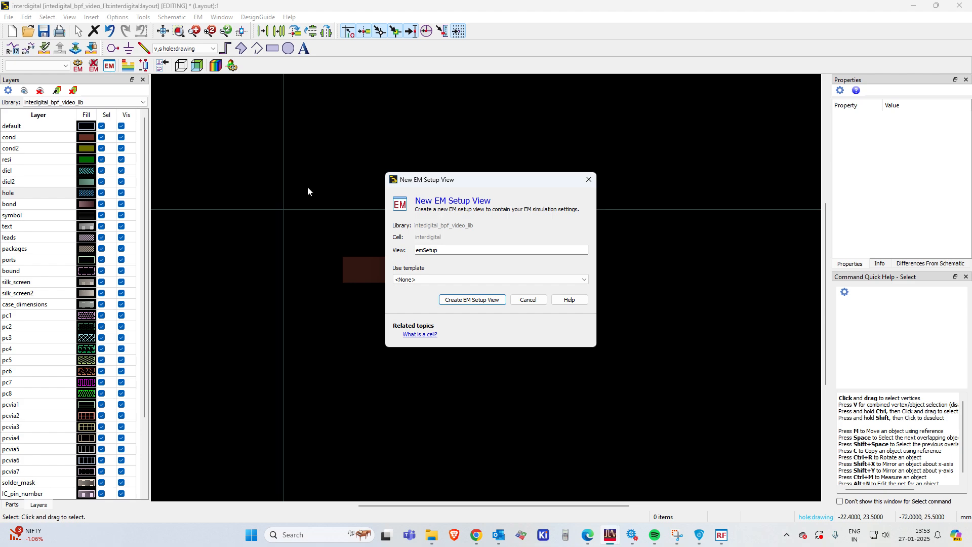
pyautogui.click(473, 304)
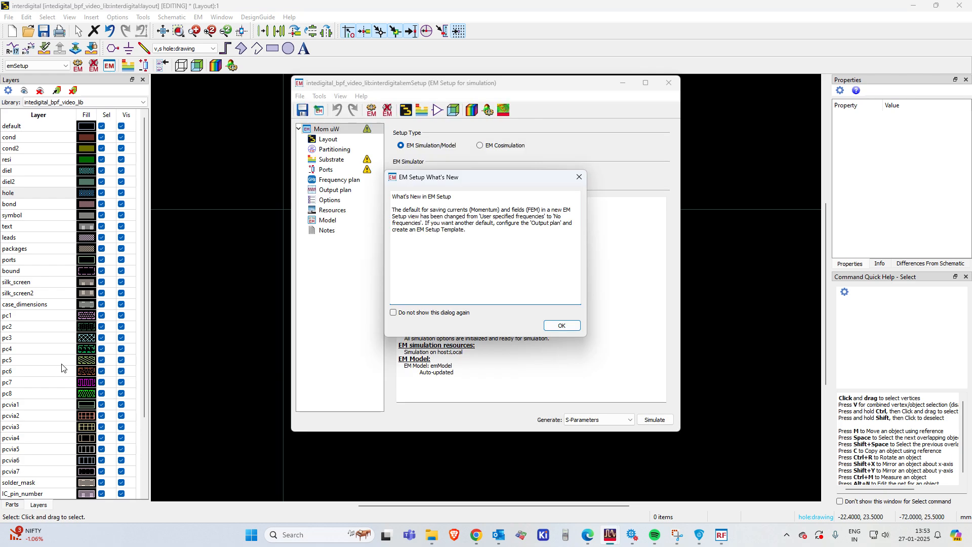
pyautogui.click(561, 325)
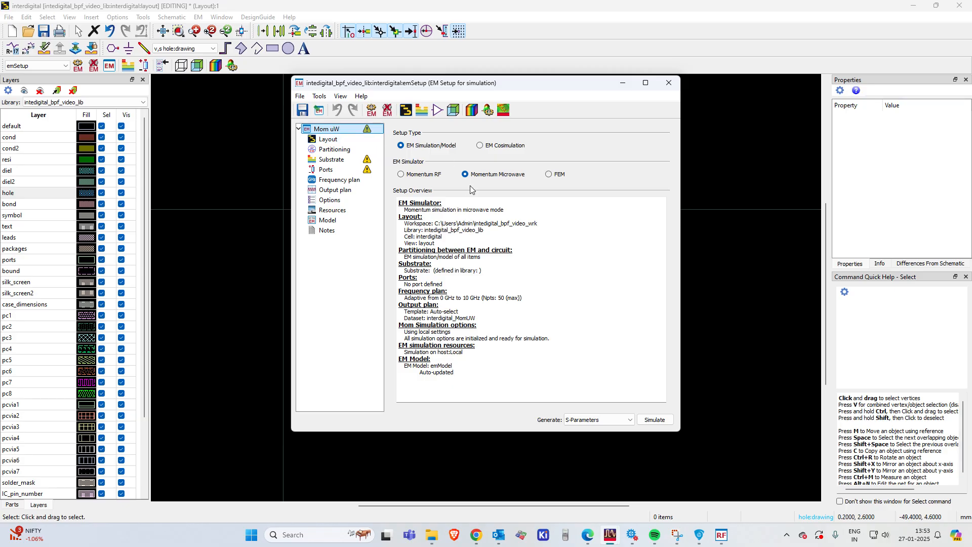
pyautogui.click(550, 176)
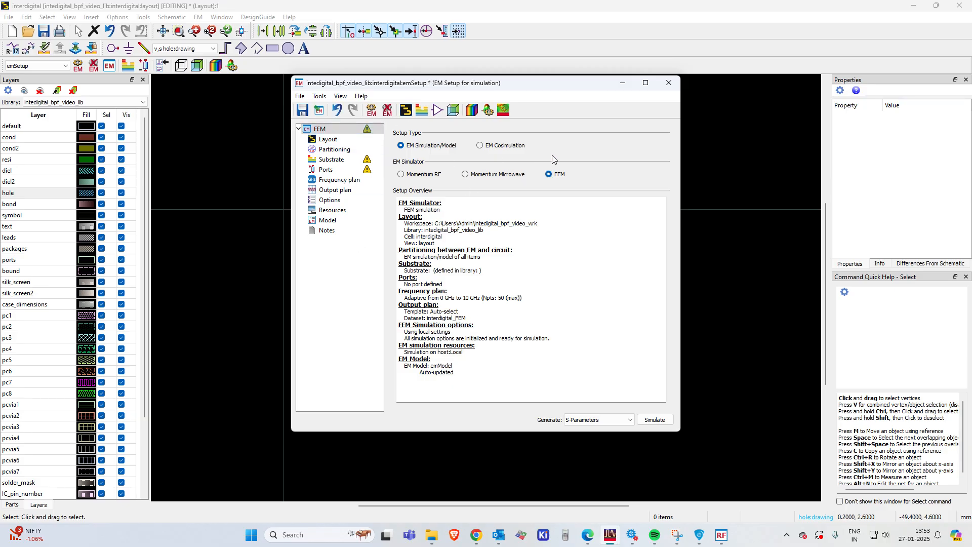
# Step: Create a new substrate named fr4 for the EM setup from the 25milAlumina template
pyautogui.click(331, 159)
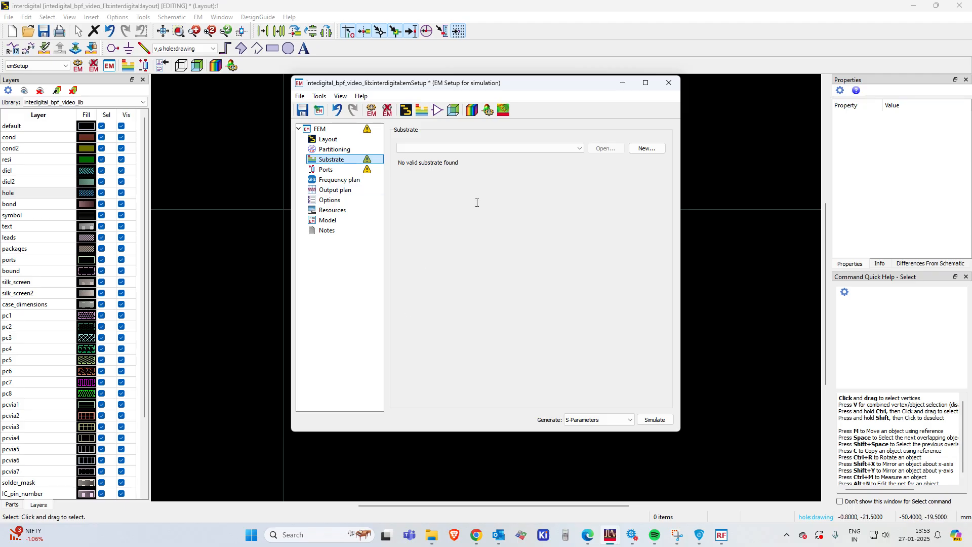
pyautogui.click(641, 150)
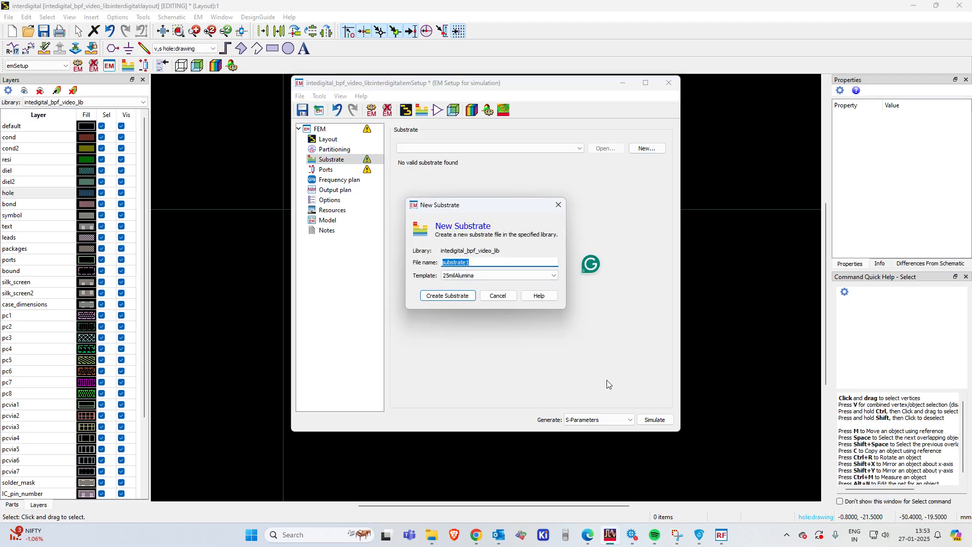
pyautogui.write('fr4')
pyautogui.press('Return')
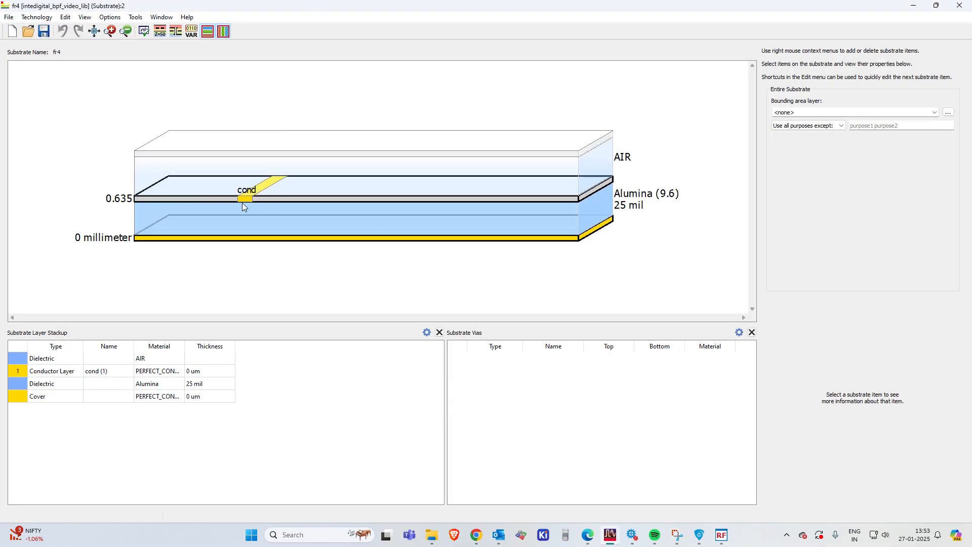
# Step: Set the Alumina dielectric layer's thickness to 1.6 mm, matching the paper's substrate, and reselect that layer
pyautogui.click(188, 216)
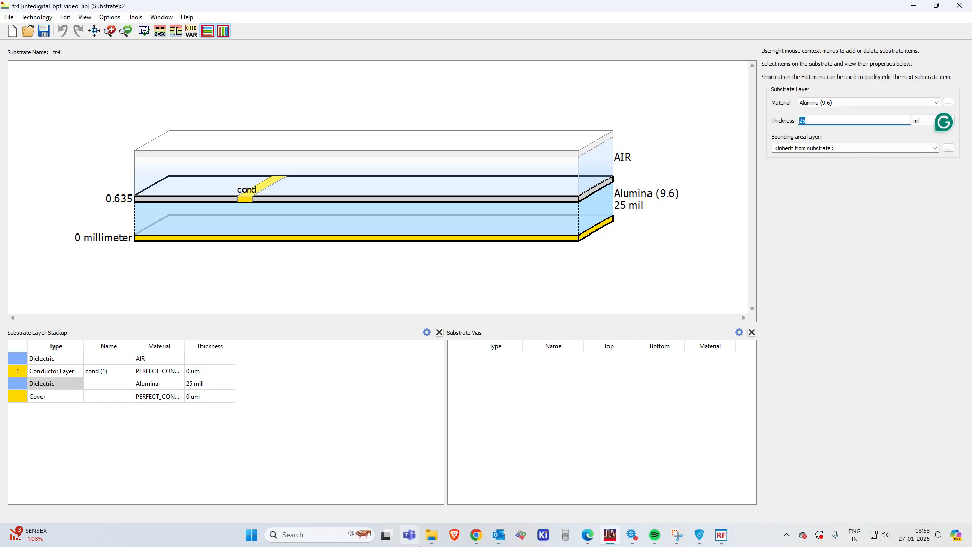
pyautogui.click(479, 540)
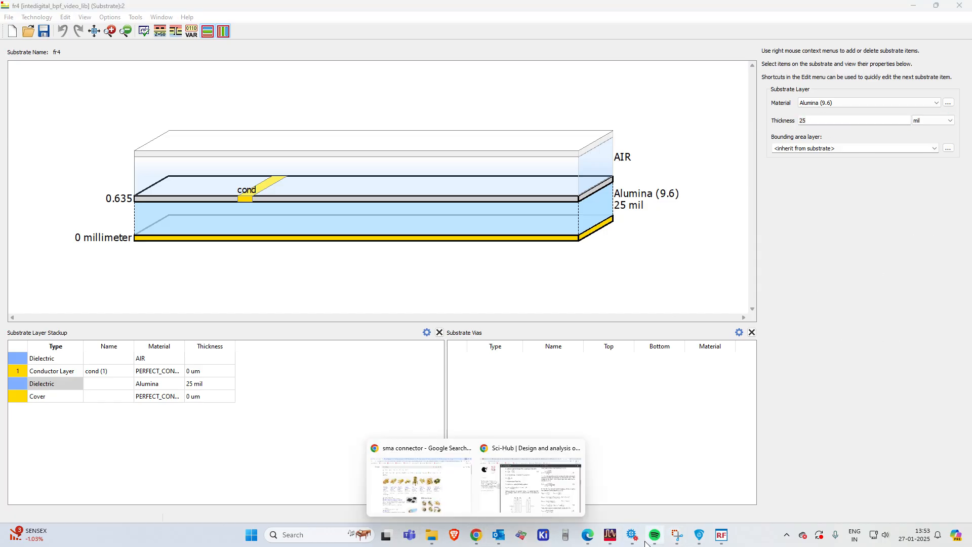
pyautogui.click(588, 535)
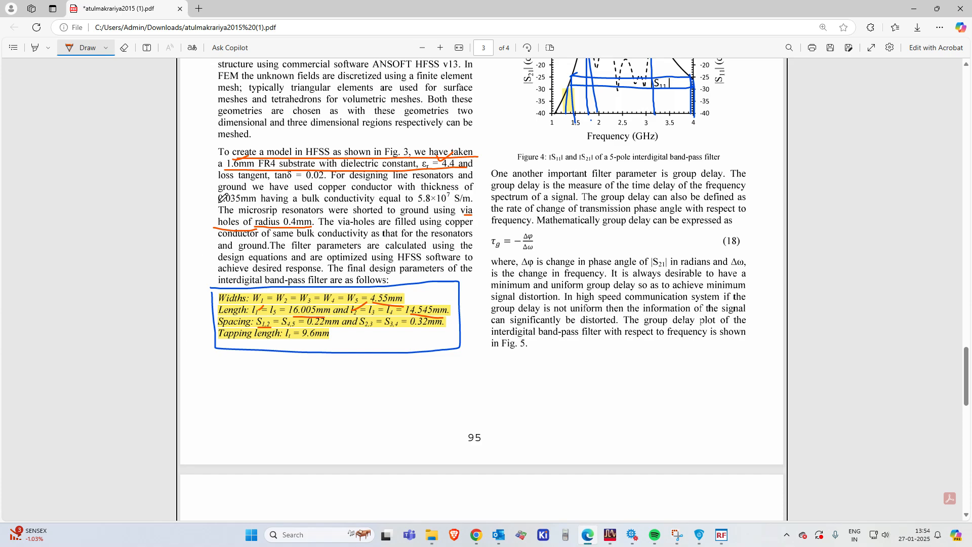
pyautogui.click(587, 534)
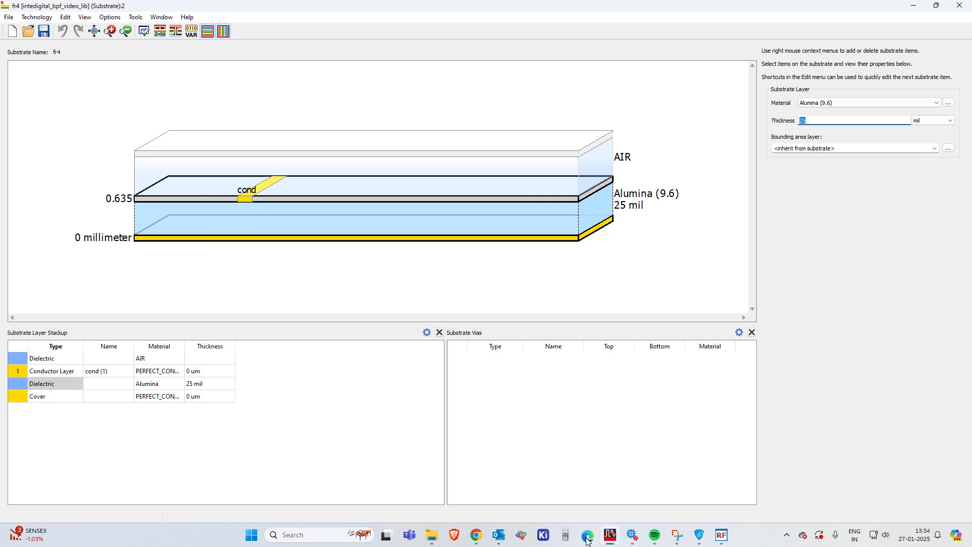
pyautogui.click(928, 122)
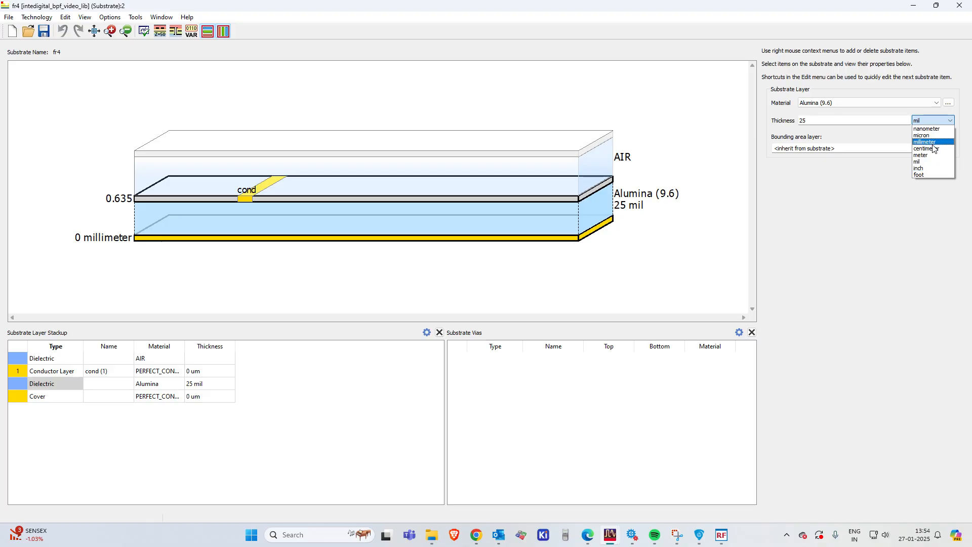
pyautogui.click(934, 144)
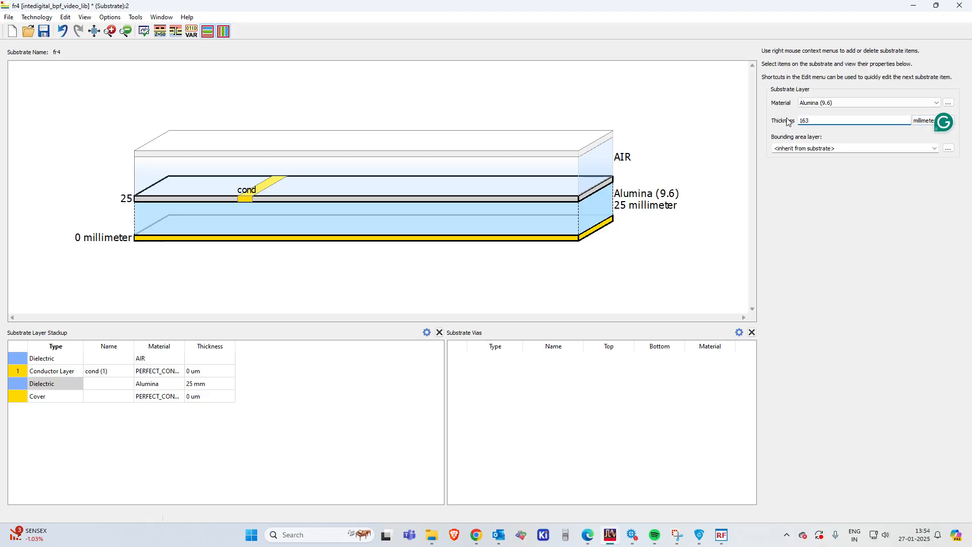
pyautogui.write('.')
pyautogui.press('Return')
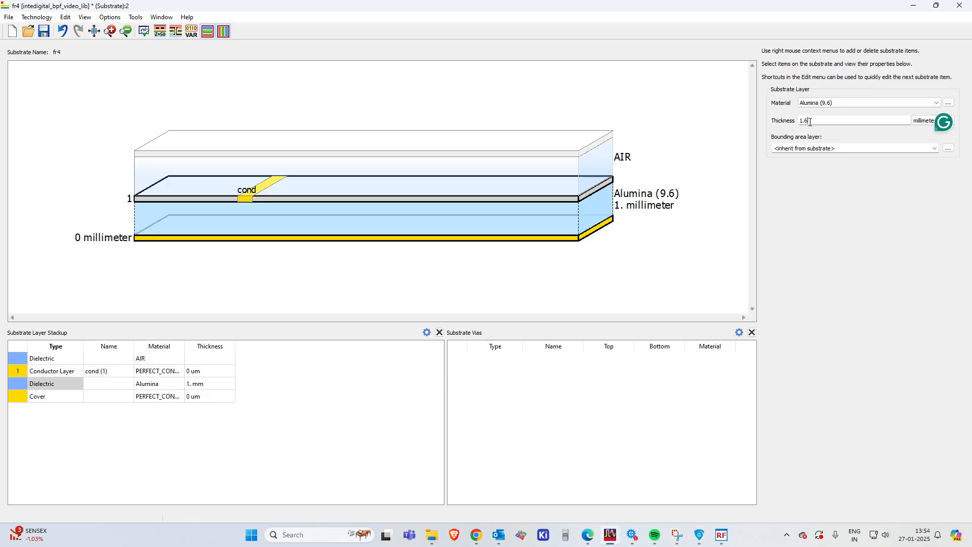
pyautogui.write('6')
pyautogui.click(702, 104)
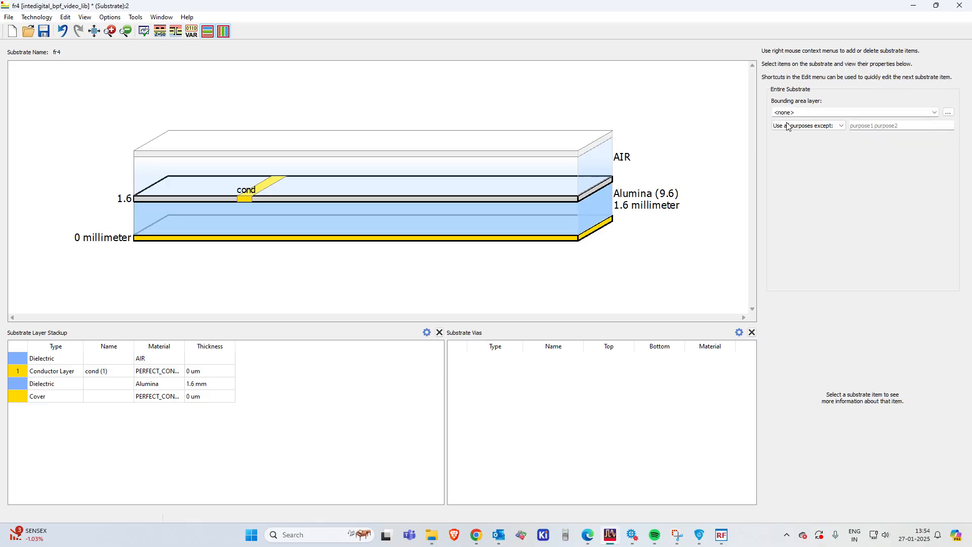
pyautogui.click(314, 219)
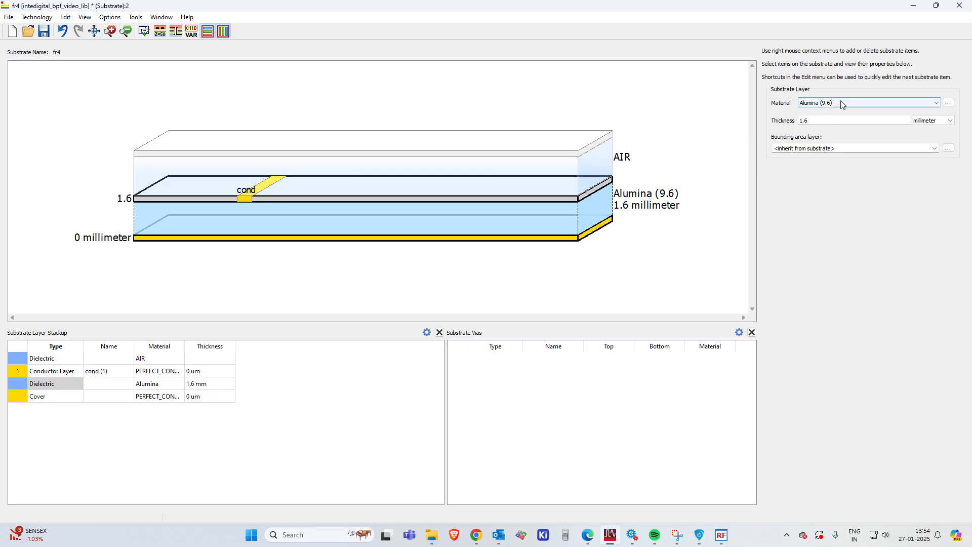
pyautogui.click(864, 103)
pyautogui.click(864, 104)
pyautogui.click(949, 102)
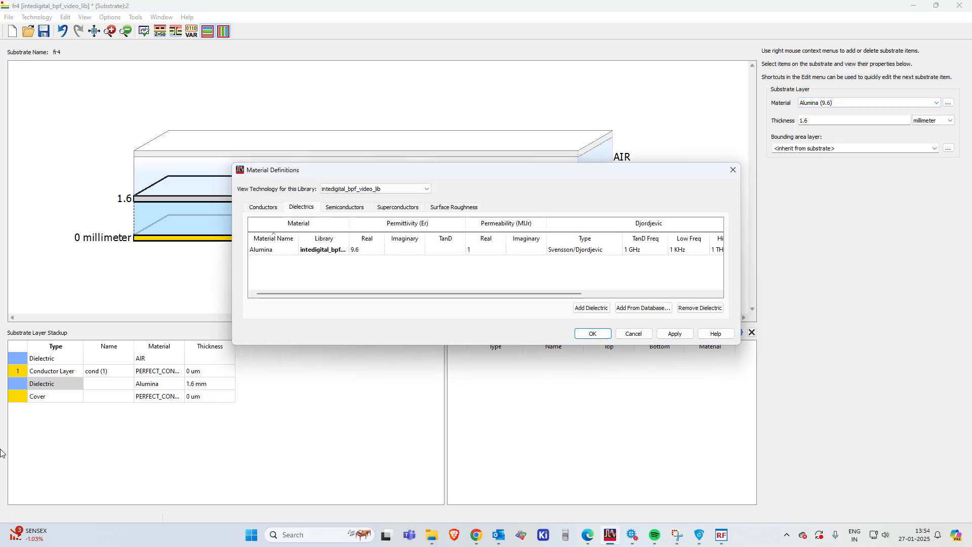
pyautogui.click(733, 170)
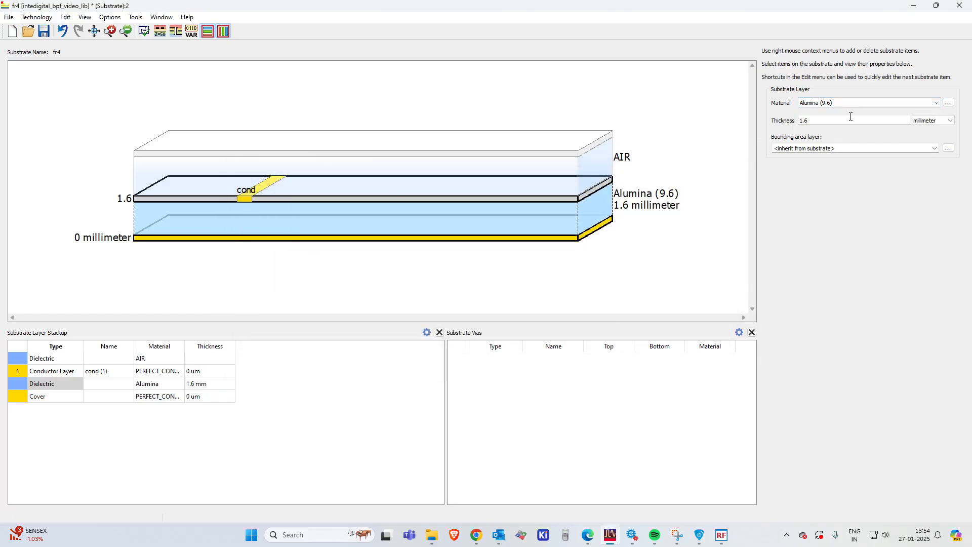
# Step: Add the FR_4 dielectric from the material database to the library's material definitions
pyautogui.click(949, 104)
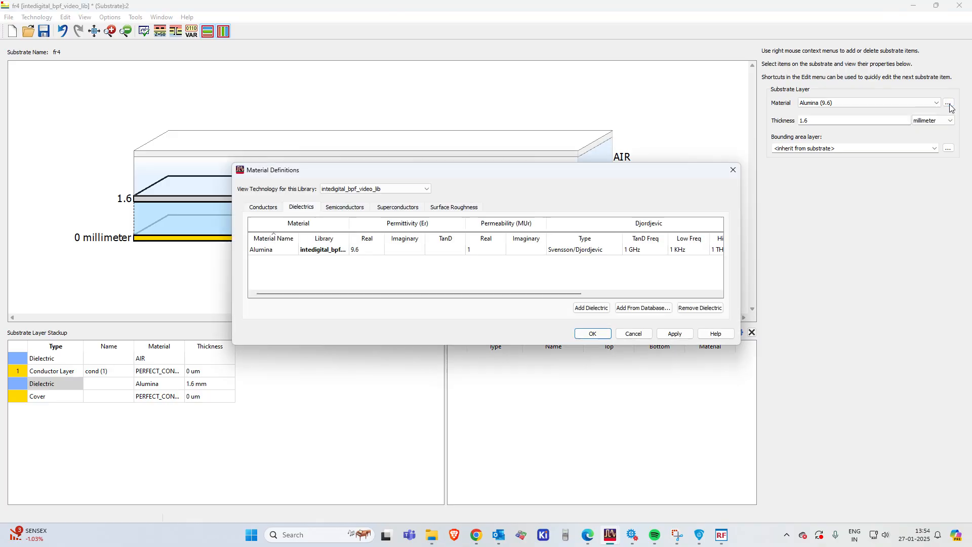
pyautogui.click(640, 309)
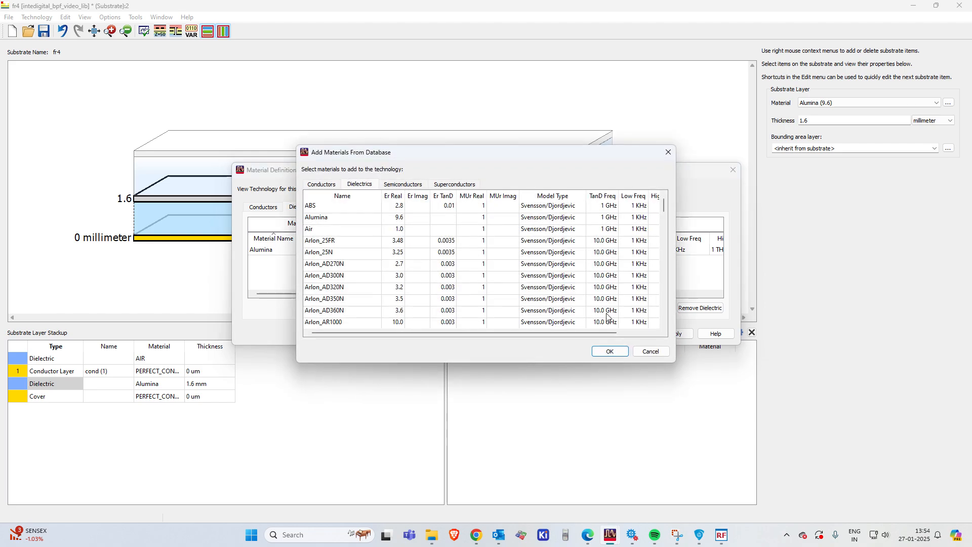
pyautogui.scroll(-10, 465, 276)
pyautogui.scroll(-2, 370, 287)
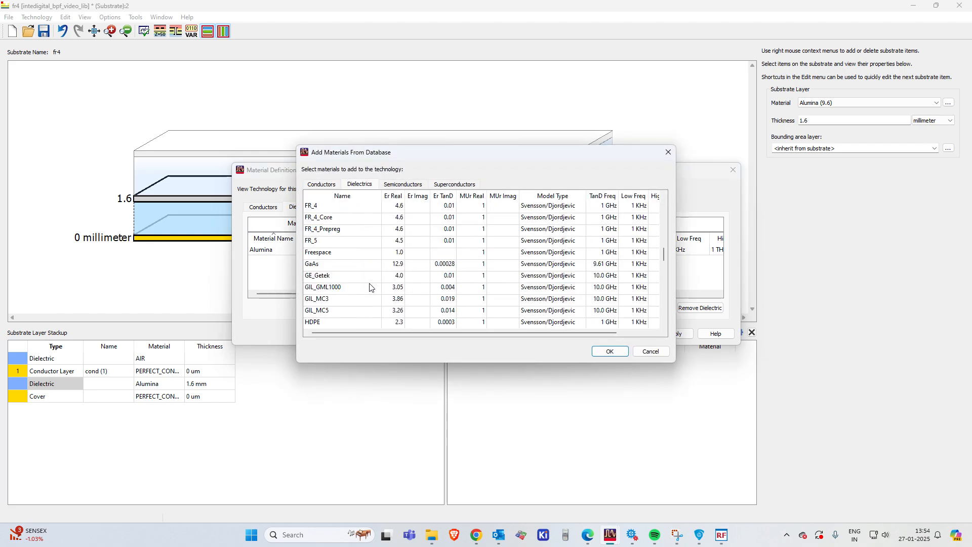
pyautogui.scroll(1, 374, 262)
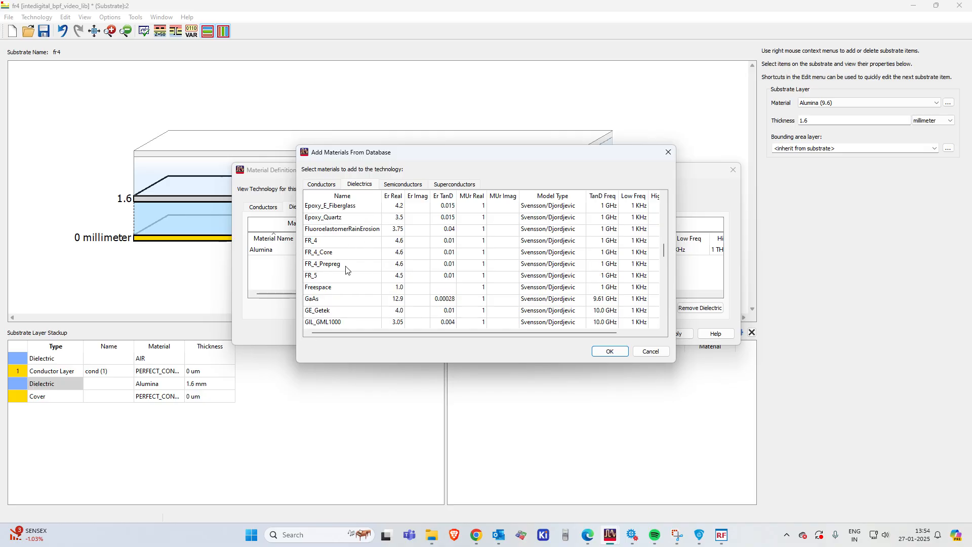
pyautogui.scroll(1, 393, 250)
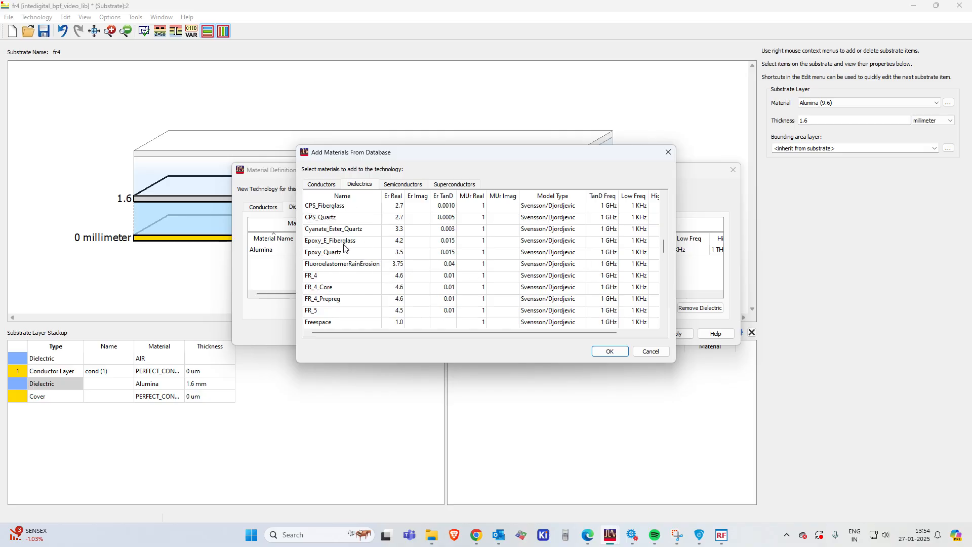
pyautogui.click(332, 269)
pyautogui.click(333, 274)
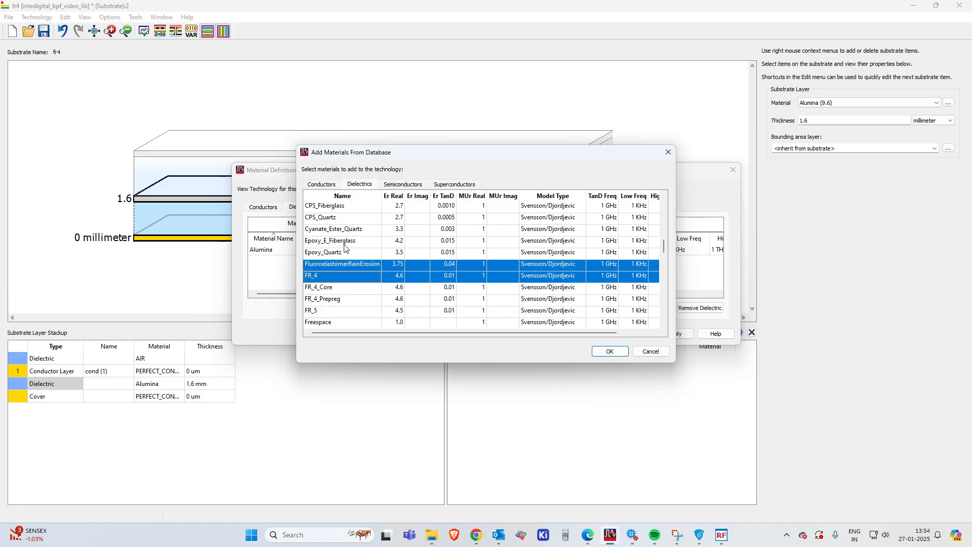
pyautogui.click(336, 278)
pyautogui.keyDown('ctrl'); pyautogui.click(372, 278); pyautogui.keyUp('ctrl')
pyautogui.keyDown('ctrl'); pyautogui.click(348, 255); pyautogui.keyUp('ctrl')
pyautogui.keyDown('ctrl'); pyautogui.click(354, 268); pyautogui.keyUp('ctrl')
pyautogui.click(390, 278)
pyautogui.click(427, 255)
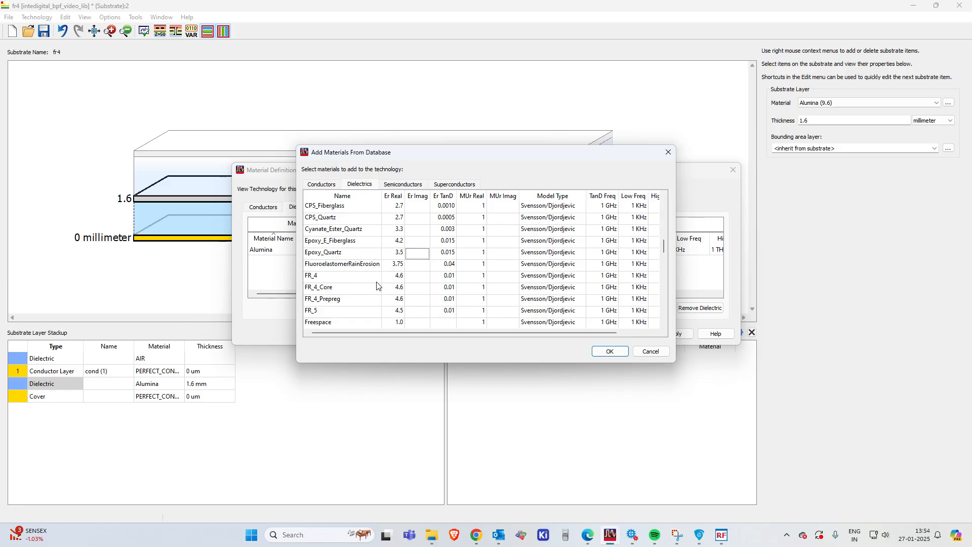
pyautogui.click(350, 276)
pyautogui.click(611, 354)
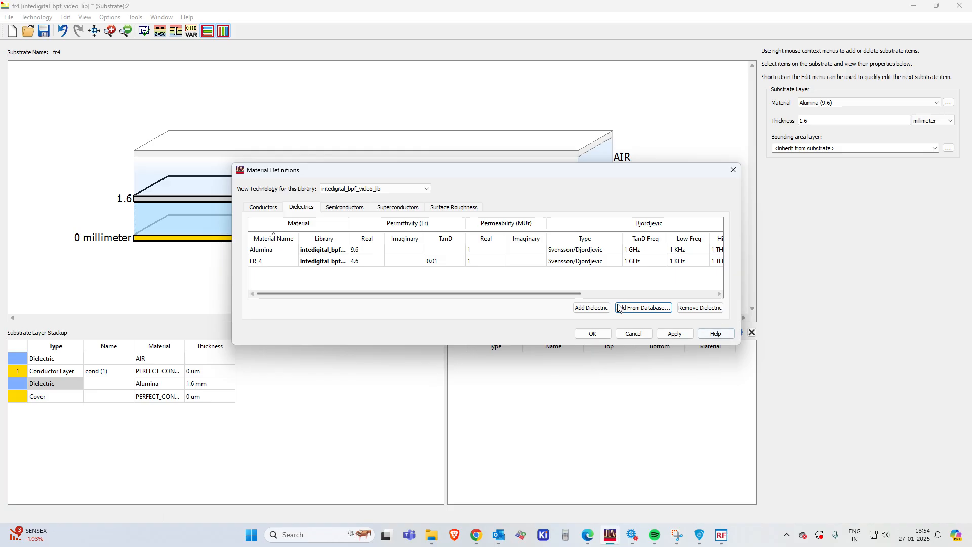
# Step: Accept the material definitions and assign FR_4 (4.6) as the material of the 1.6 mm dielectric layer
pyautogui.click(592, 334)
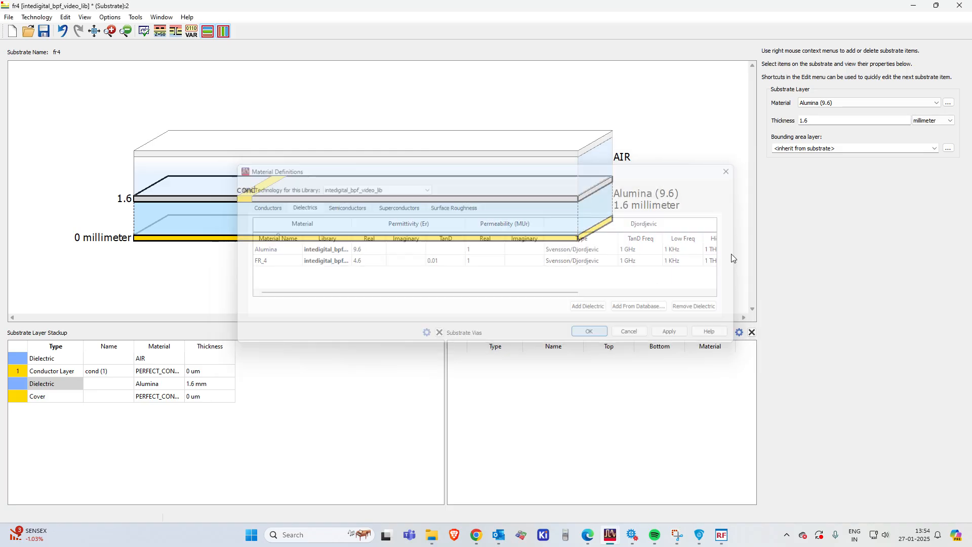
pyautogui.click(860, 104)
pyautogui.click(851, 124)
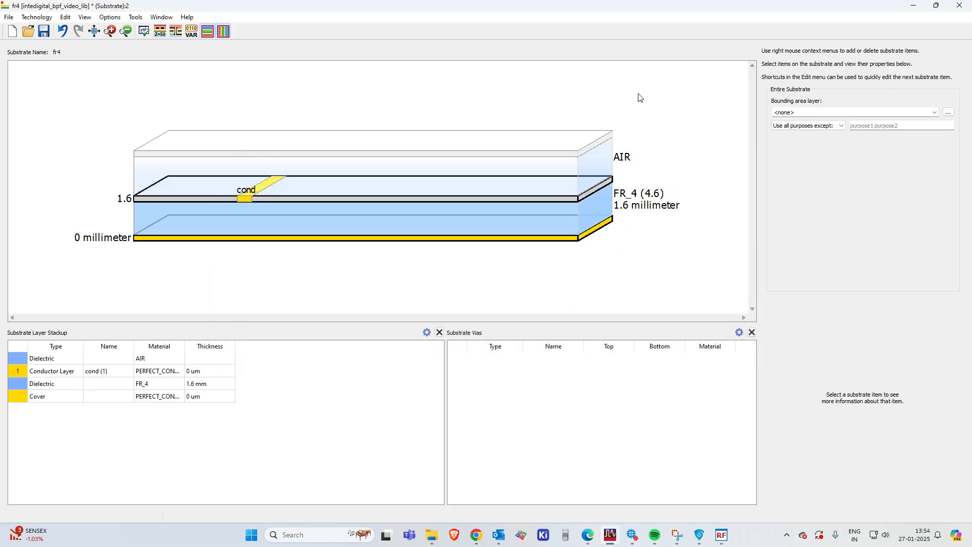
# Step: Make the cond conductor layer intrude into the substrate above the interface, with a thickness of 35 micron
pyautogui.click(250, 200)
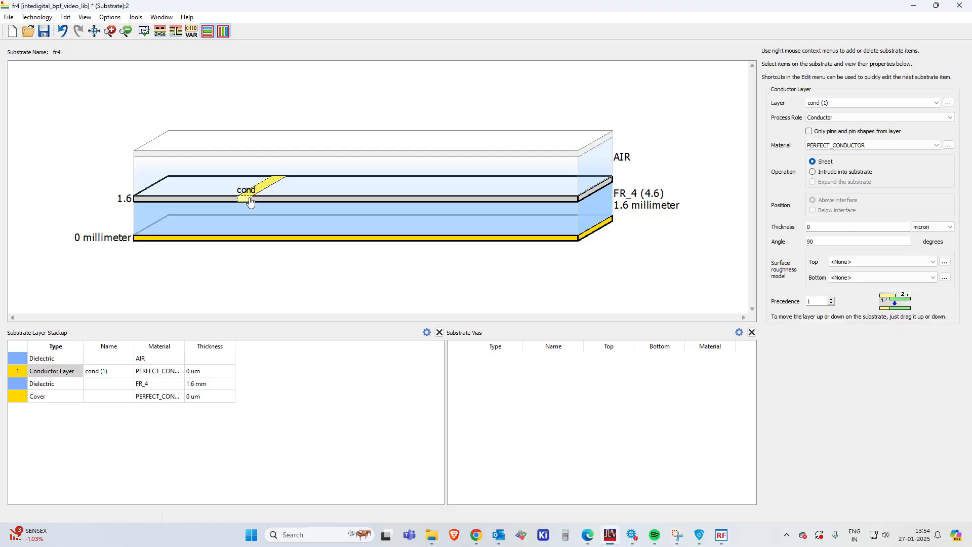
pyautogui.click(842, 172)
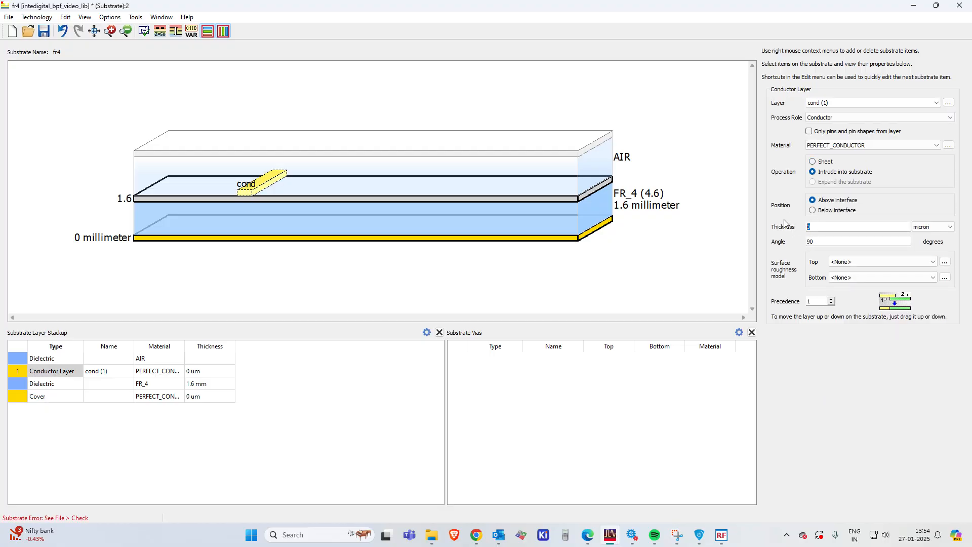
pyautogui.write('354')
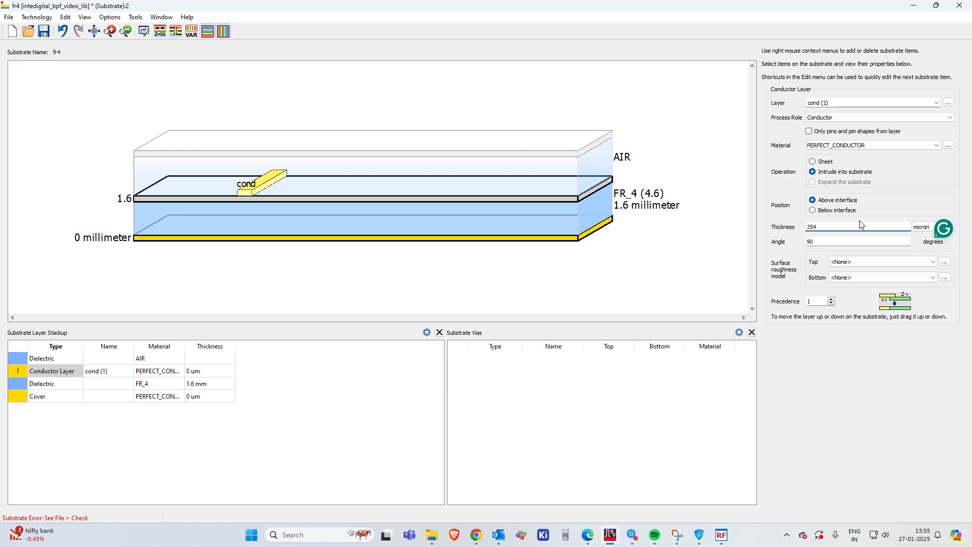
pyautogui.press('BackSpace')
pyautogui.write('\\')
pyautogui.click(664, 72)
# Step: Set the thickness of the bottom cover to 35 micron
pyautogui.click(232, 242)
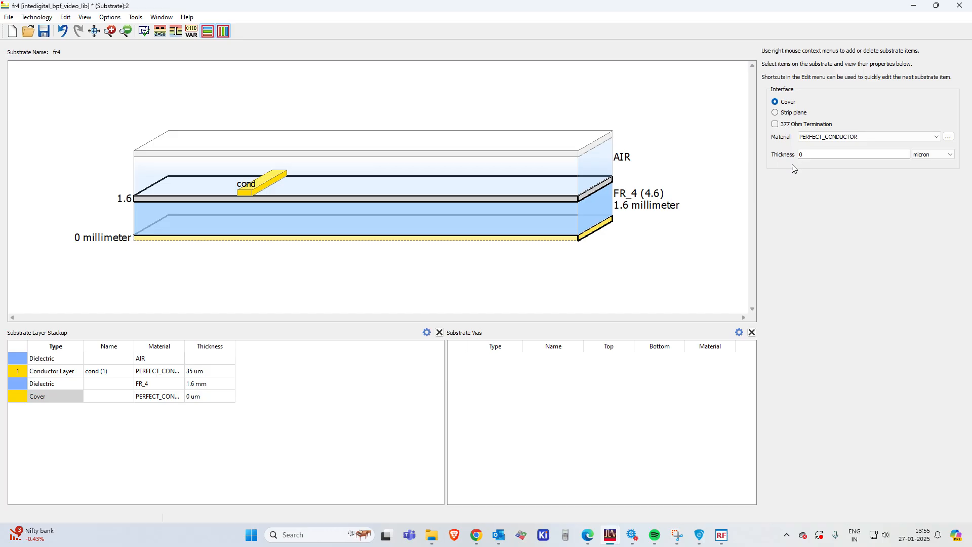
pyautogui.write('35')
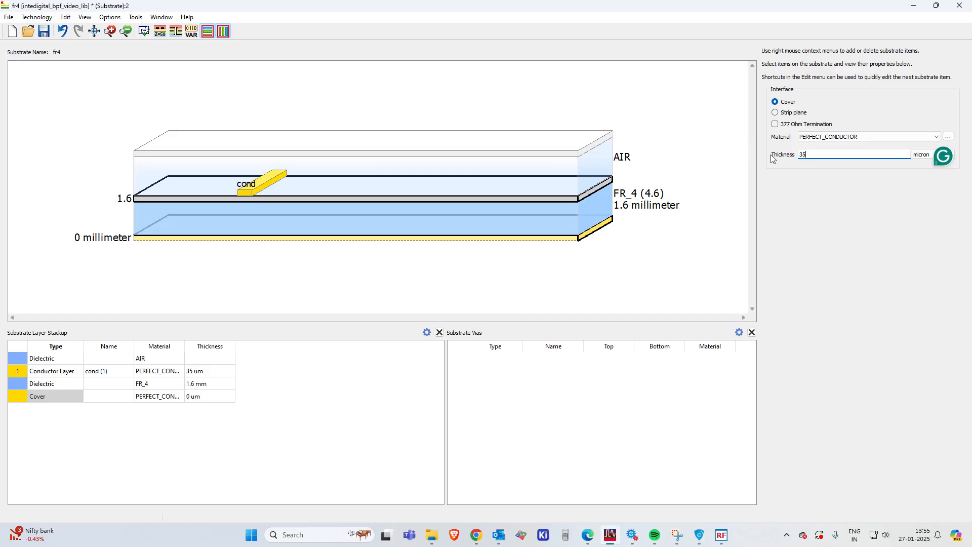
pyautogui.click(697, 114)
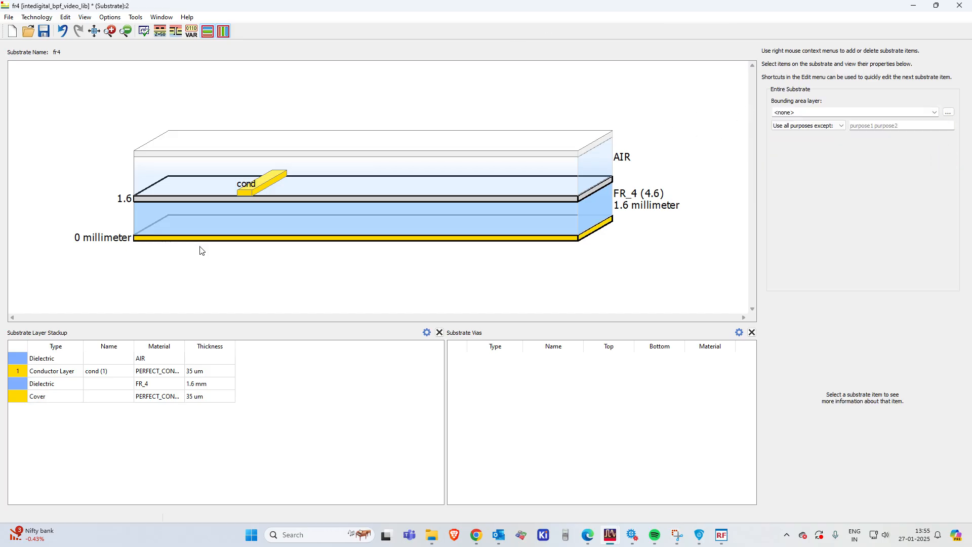
# Step: Add the Copper conductor from the material database to the library's materials, starting from the bottom cover's material
pyautogui.click(238, 242)
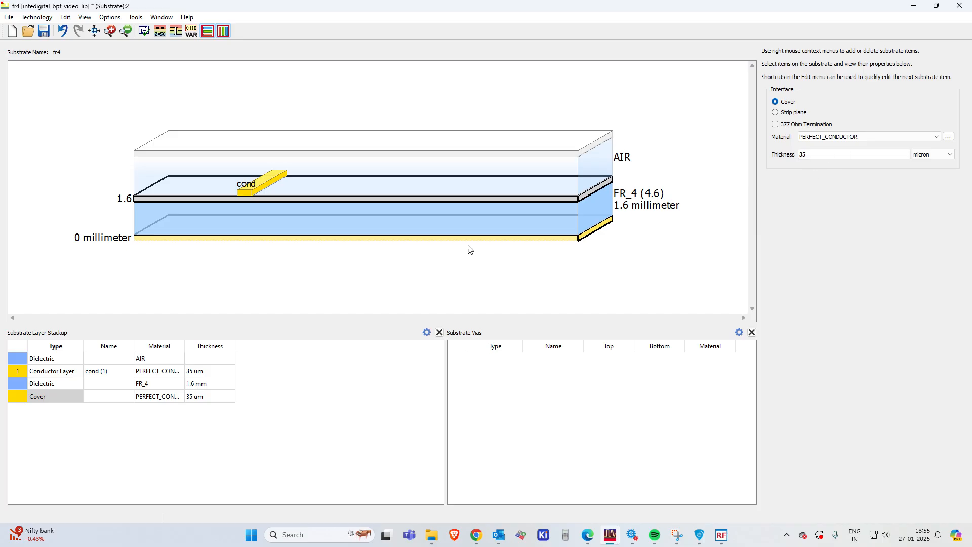
pyautogui.click(184, 296)
pyautogui.click(191, 240)
pyautogui.click(677, 85)
pyautogui.click(471, 239)
pyautogui.click(867, 136)
pyautogui.click(867, 138)
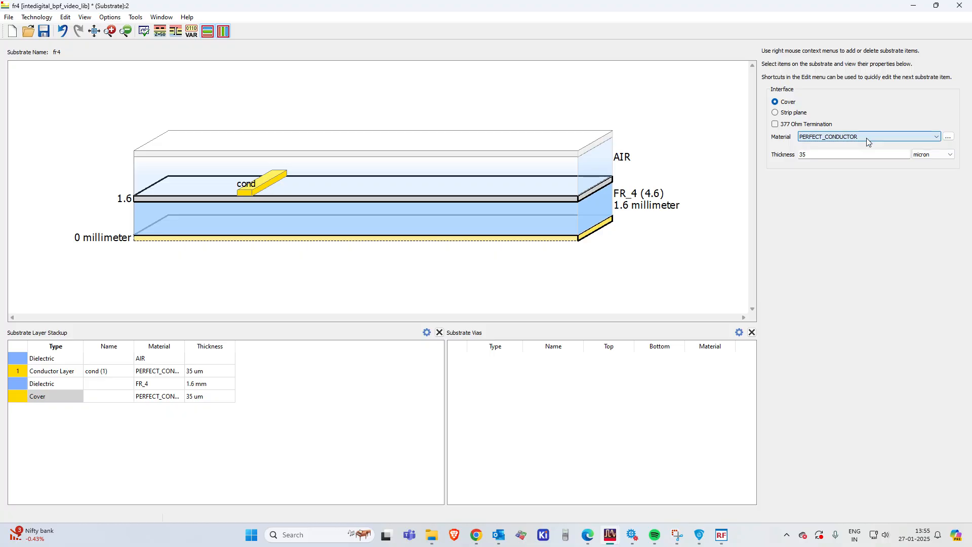
pyautogui.click(948, 138)
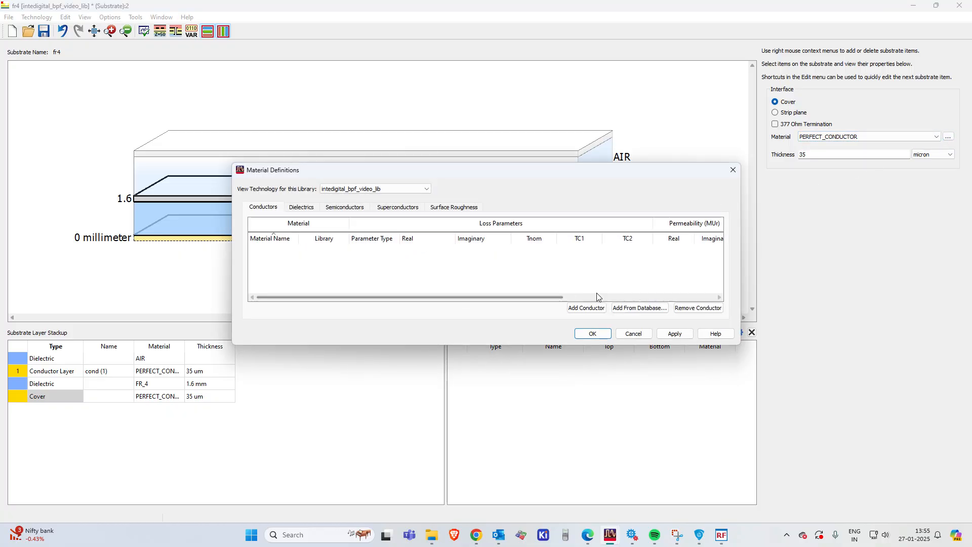
pyautogui.click(639, 309)
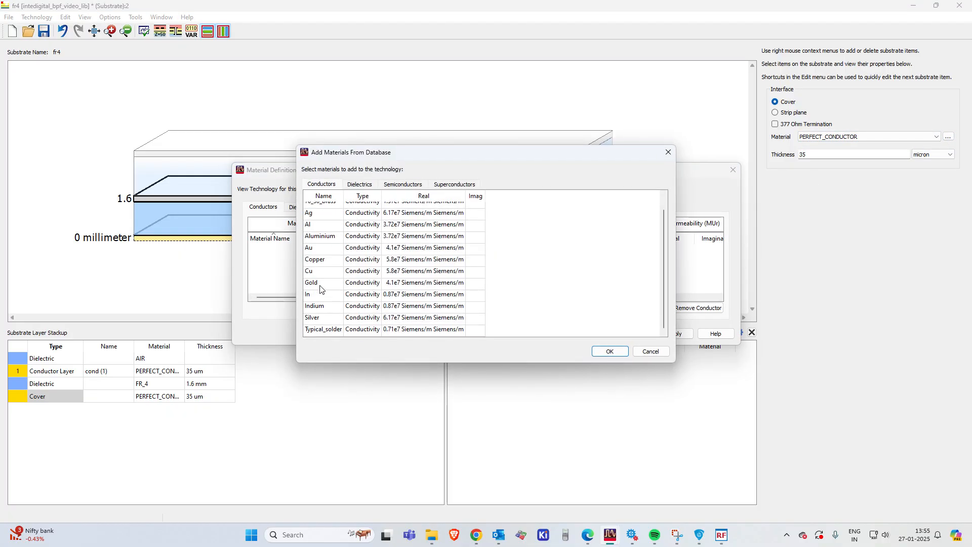
pyautogui.click(326, 262)
pyautogui.click(614, 352)
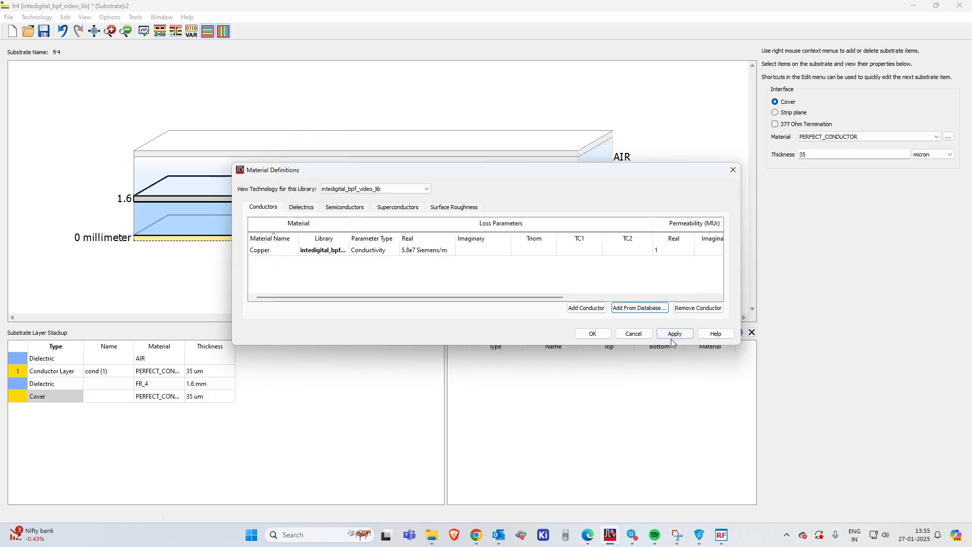
# Step: Accept the material definitions and assign Copper as the bottom cover's material
pyautogui.click(592, 334)
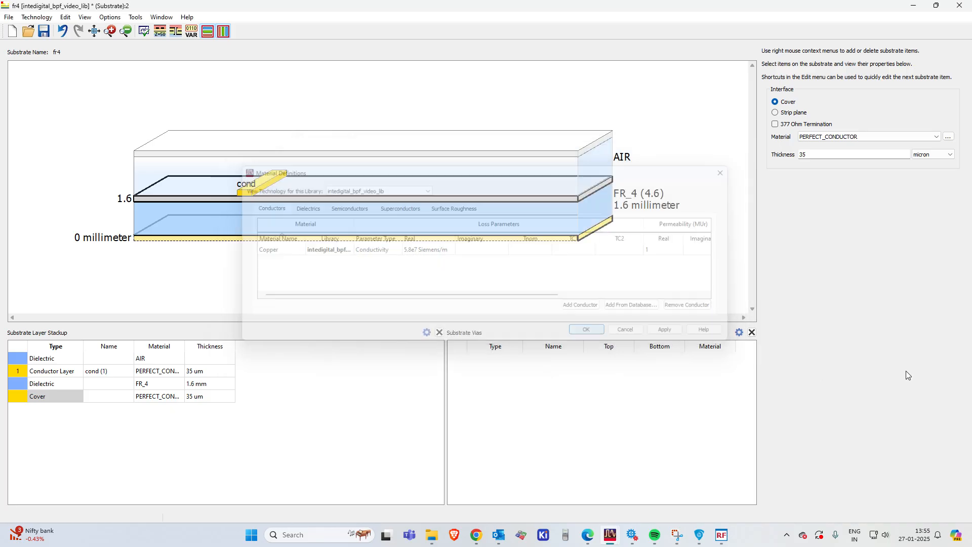
pyautogui.click(848, 137)
pyautogui.click(847, 152)
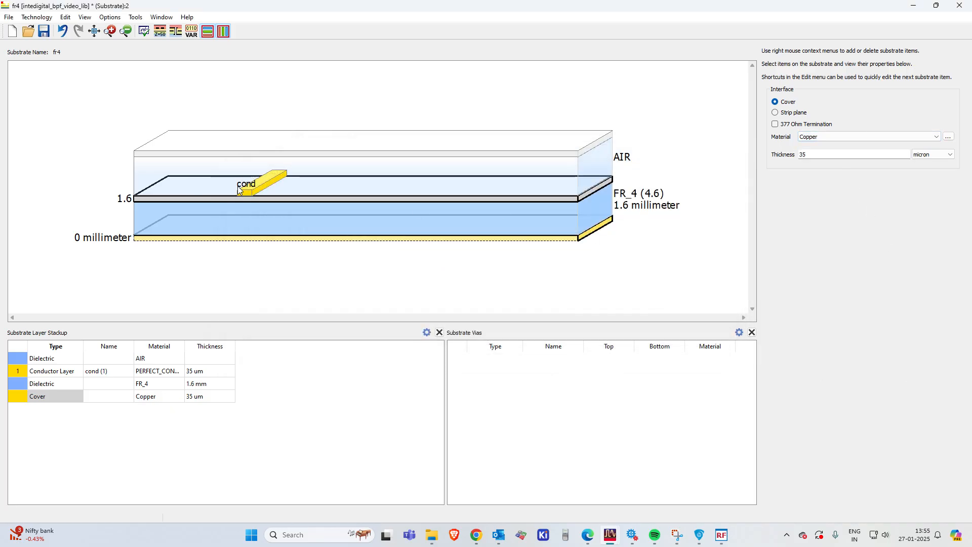
# Step: Set the cond layer's material to Copper and save the fr4 substrate
pyautogui.click(875, 146)
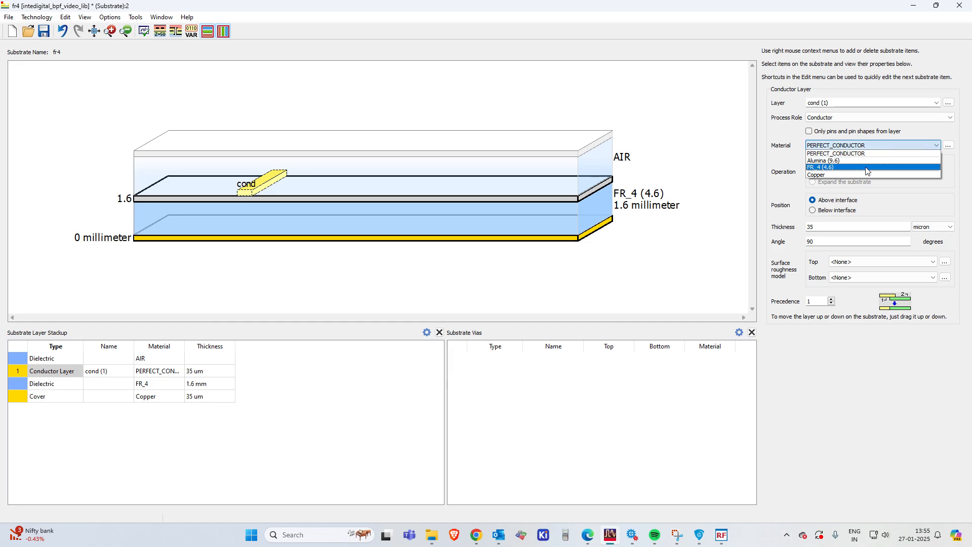
pyautogui.click(860, 175)
pyautogui.click(687, 137)
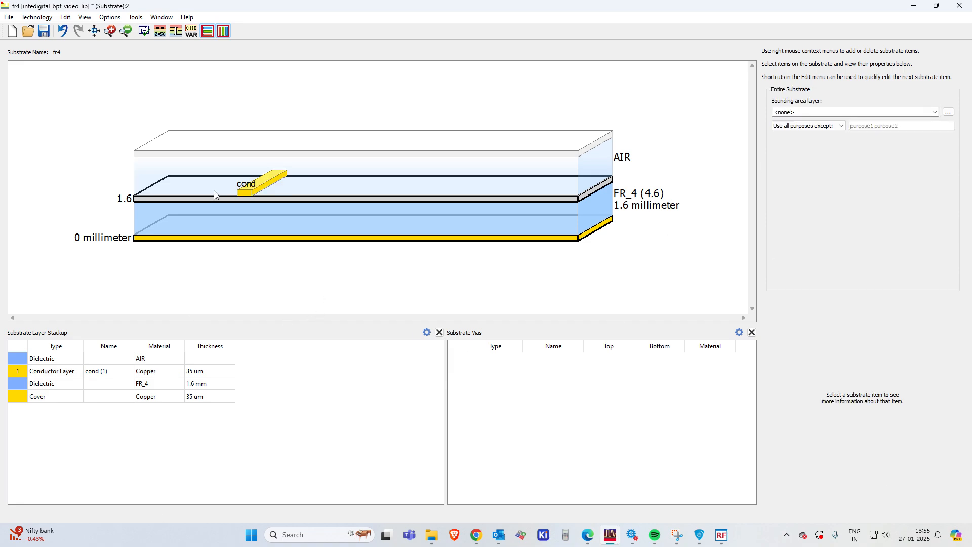
pyautogui.click(243, 190)
pyautogui.click(245, 239)
pyautogui.click(274, 299)
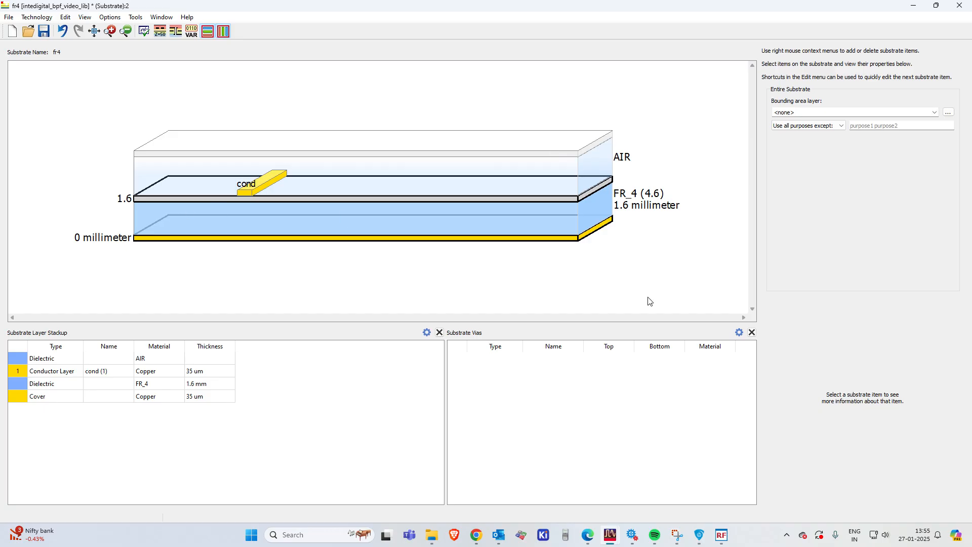
pyautogui.click(44, 35)
# Step: Map a conductor via through the FR_4 dielectric, from the cond layer down to the bottom cover
pyautogui.rightClick(247, 222)
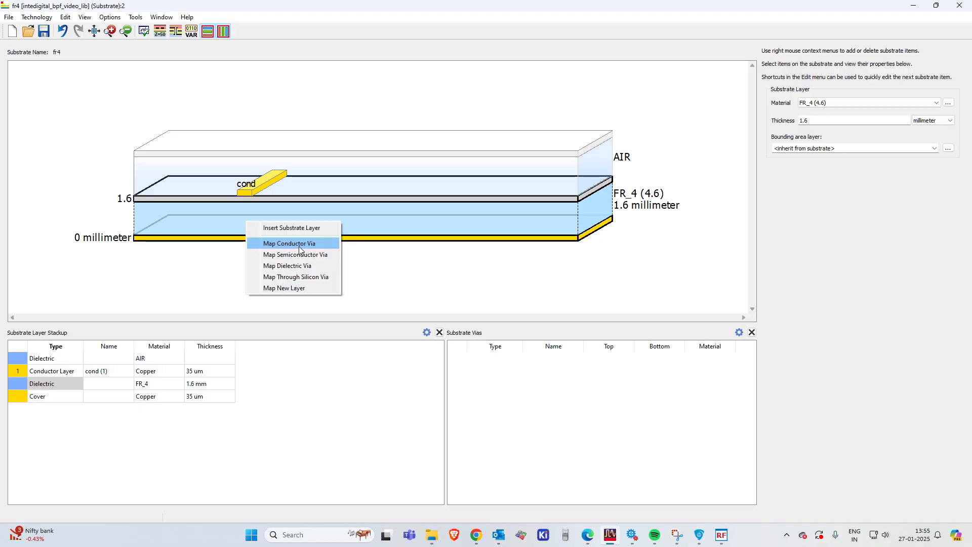
pyautogui.rightClick(172, 214)
pyautogui.rightClick(173, 213)
pyautogui.rightClick(165, 211)
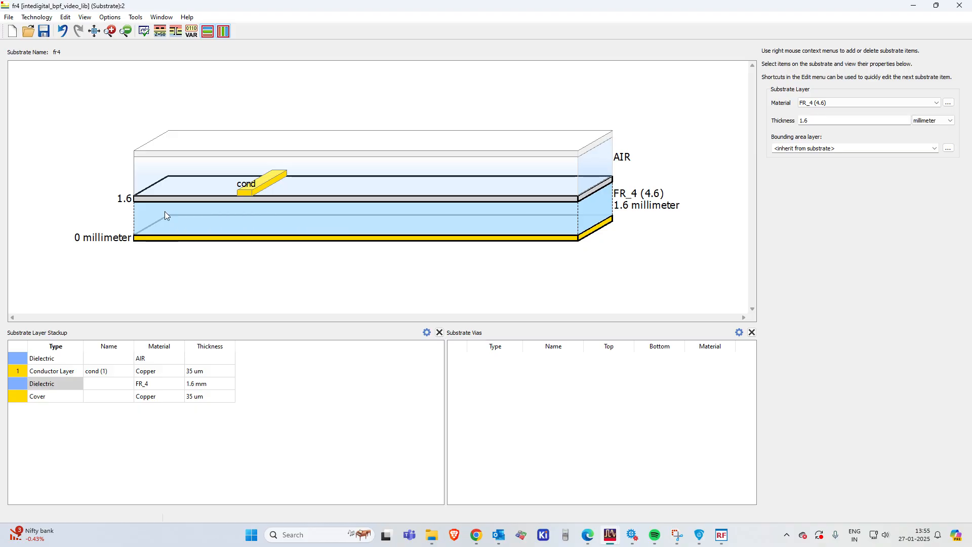
pyautogui.rightClick(165, 211)
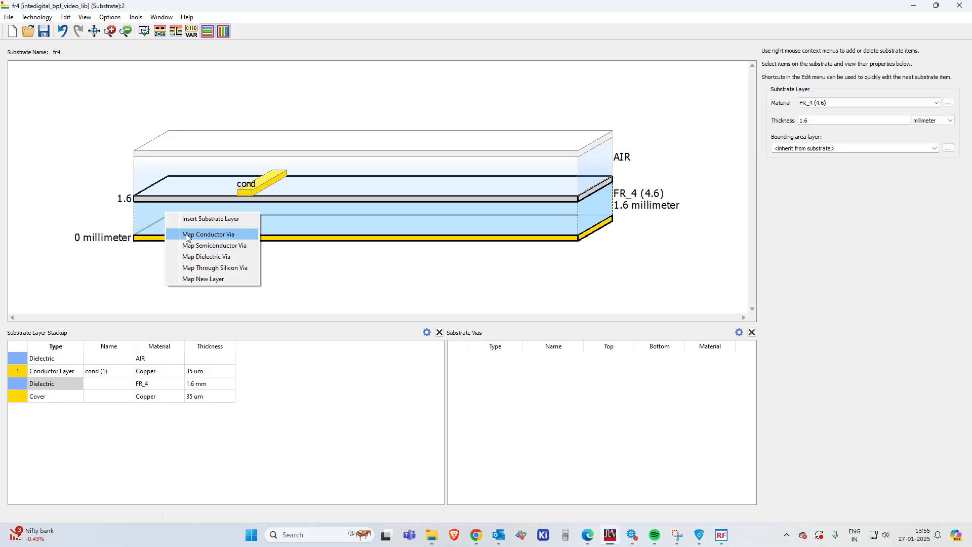
pyautogui.click(196, 235)
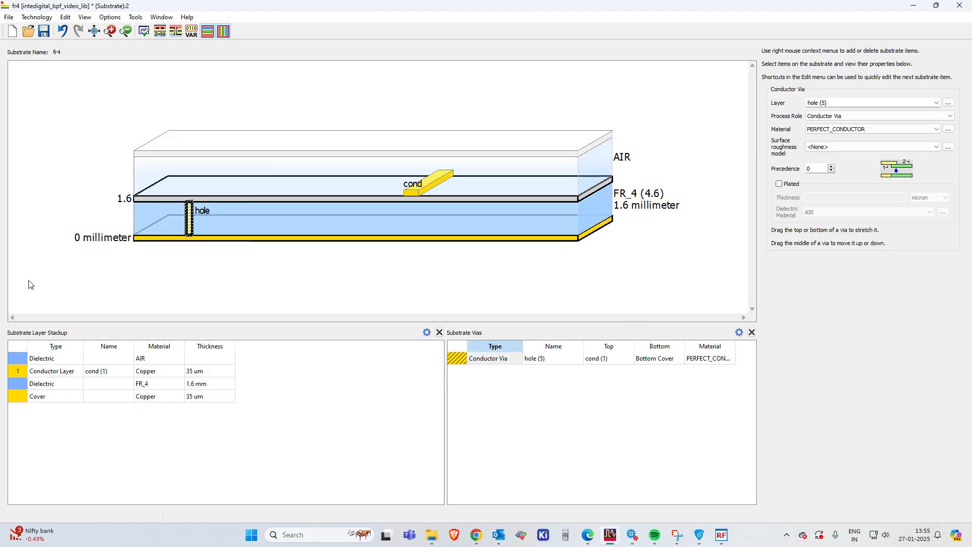
pyautogui.click(388, 264)
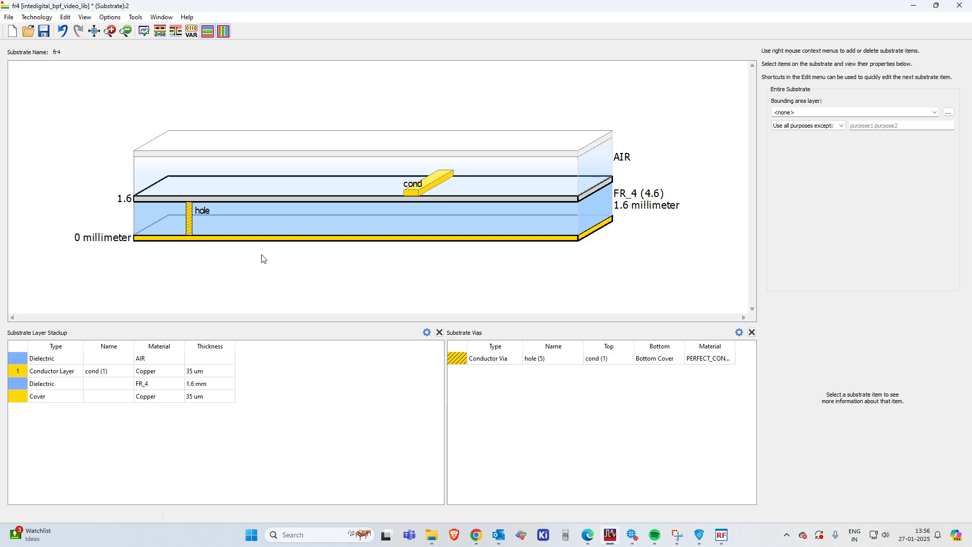
# Step: Examine the hole via's properties and the via mapping options available for the FR_4 layer
pyautogui.click(189, 224)
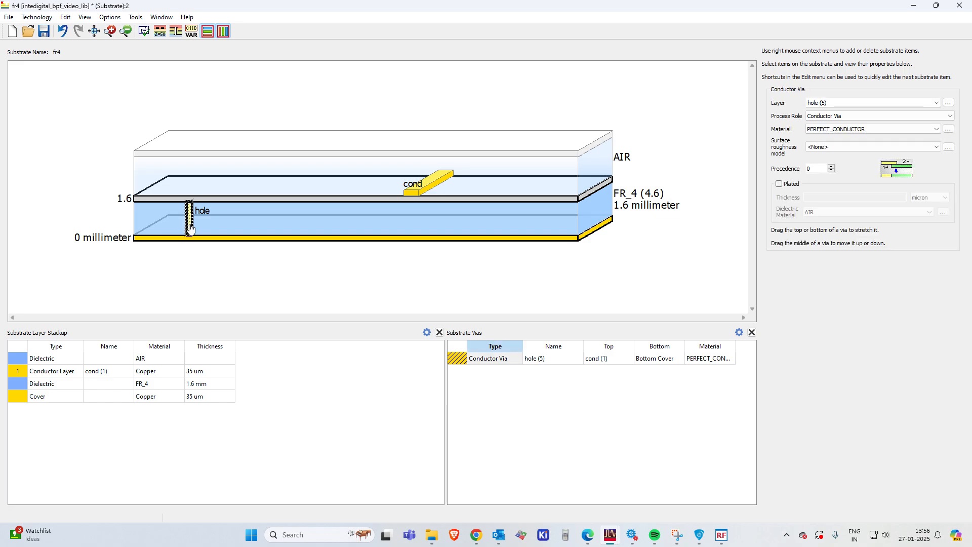
pyautogui.click(250, 298)
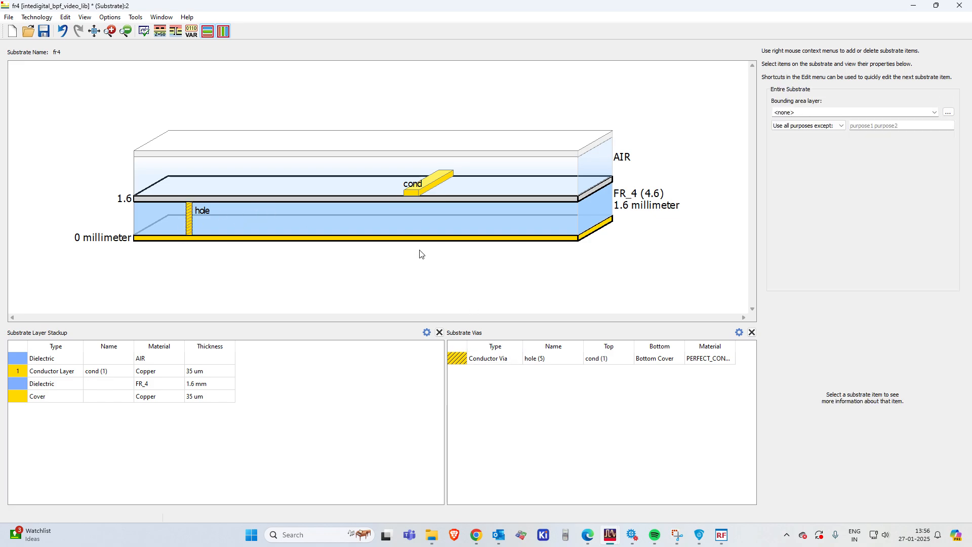
pyautogui.click(318, 213)
pyautogui.rightClick(318, 213)
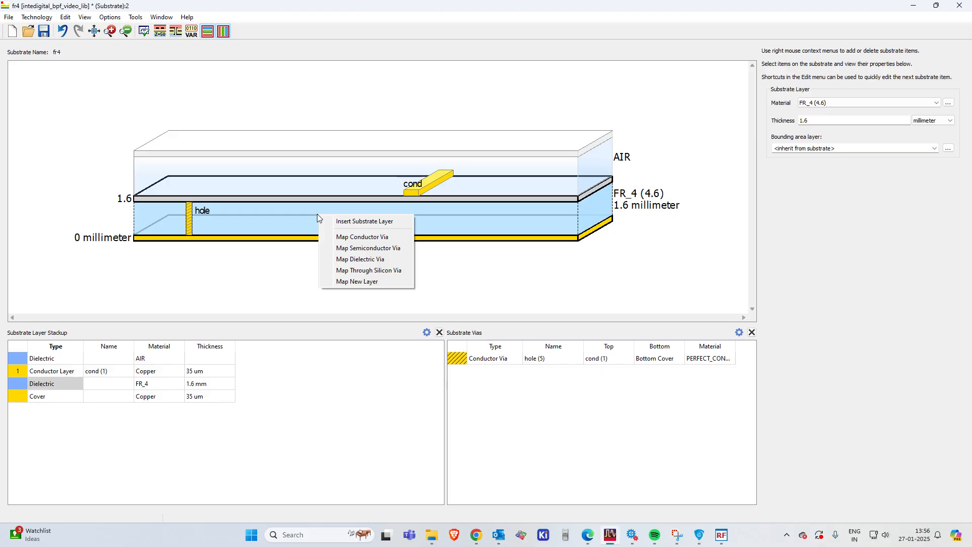
pyautogui.click(272, 276)
pyautogui.click(189, 224)
pyautogui.click(227, 277)
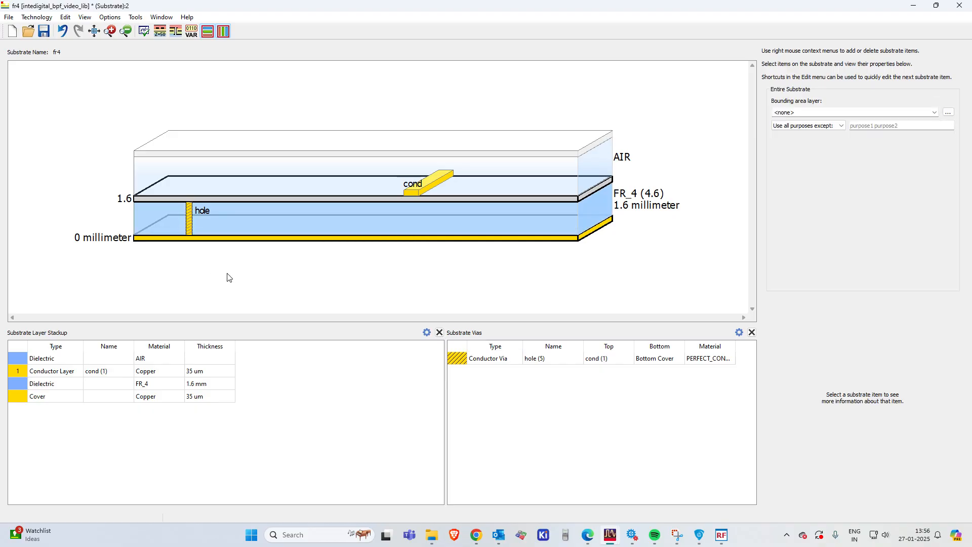
# Step: Save and close the fr4 substrate, then reopen it from the EM setup's substrate settings
pyautogui.click(44, 32)
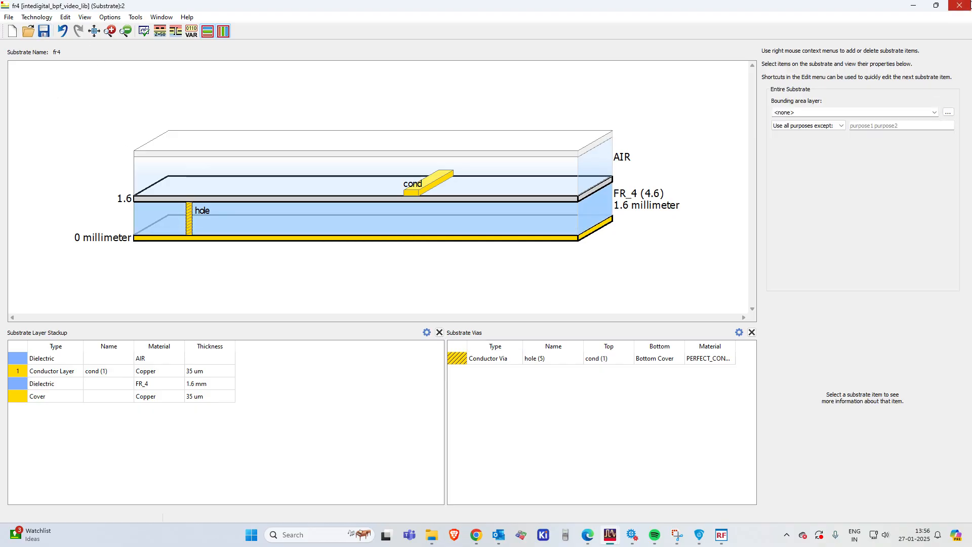
pyautogui.click(960, 9)
pyautogui.click(328, 170)
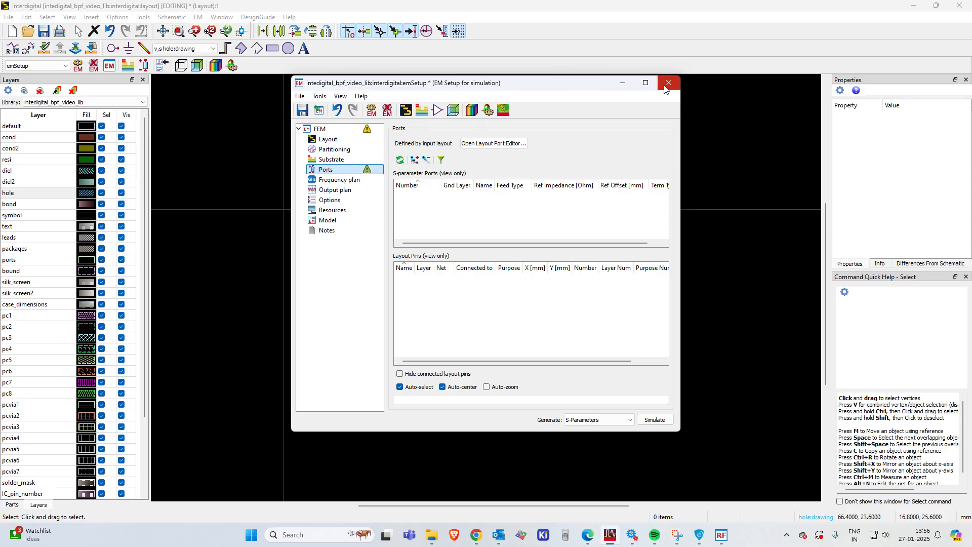
pyautogui.press('Up')
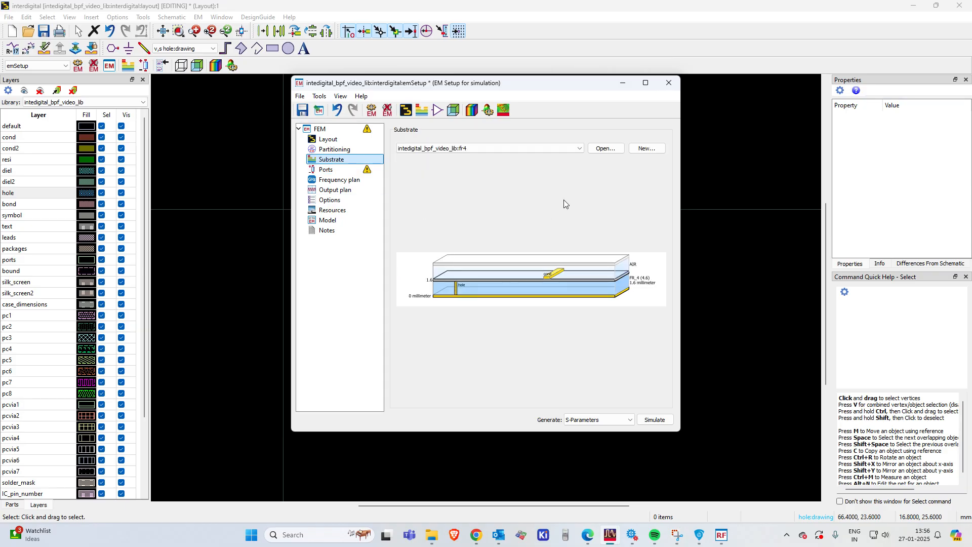
pyautogui.click(606, 148)
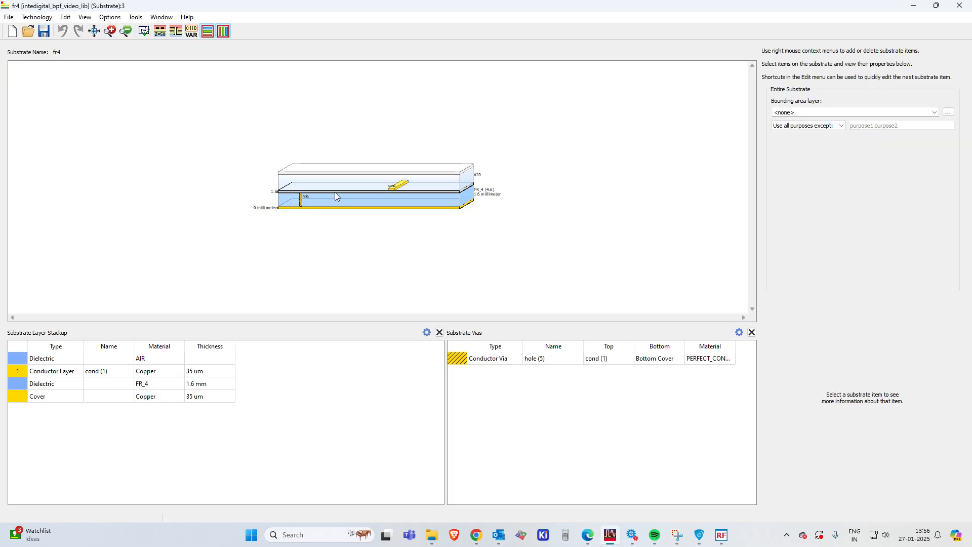
# Step: Examine the insertion and mapping options available for the FR_4 layer, the AIR layer and the top interface of the stackup
pyautogui.click(508, 223)
pyautogui.rightClick(510, 222)
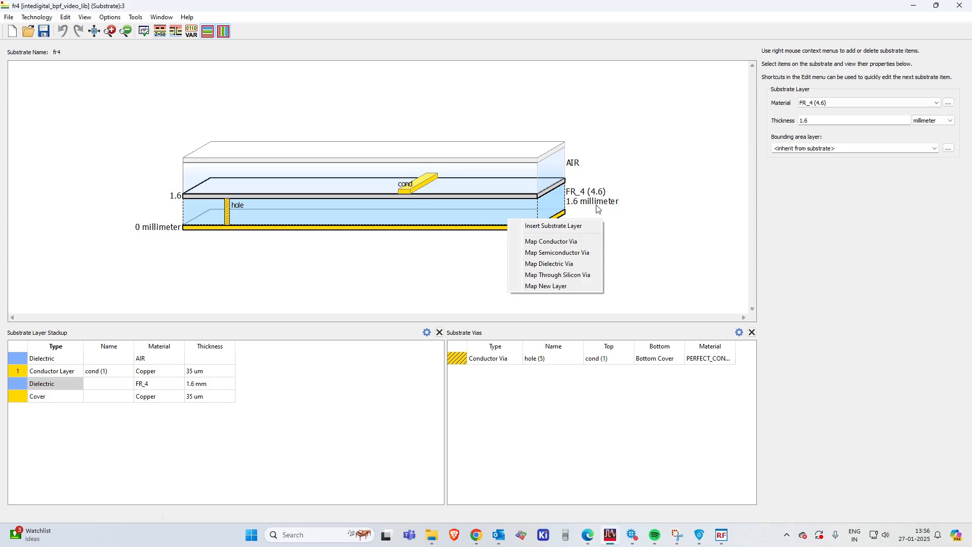
pyautogui.click(641, 193)
pyautogui.click(515, 169)
pyautogui.rightClick(515, 169)
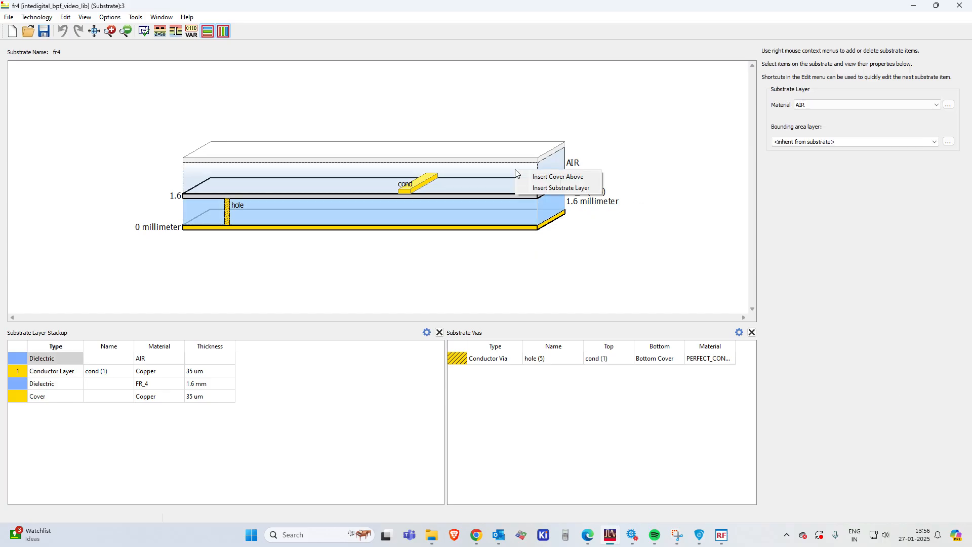
pyautogui.click(471, 201)
pyautogui.click(495, 210)
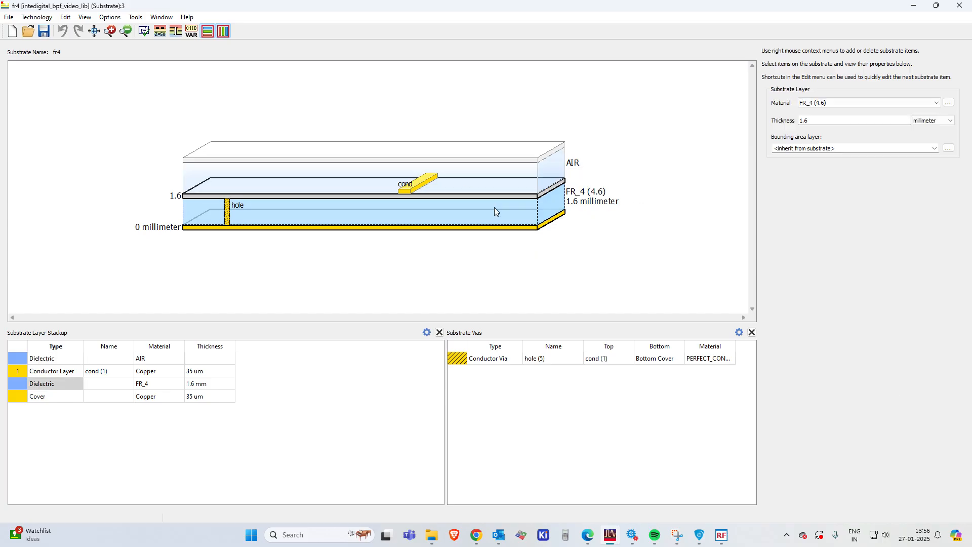
pyautogui.rightClick(496, 210)
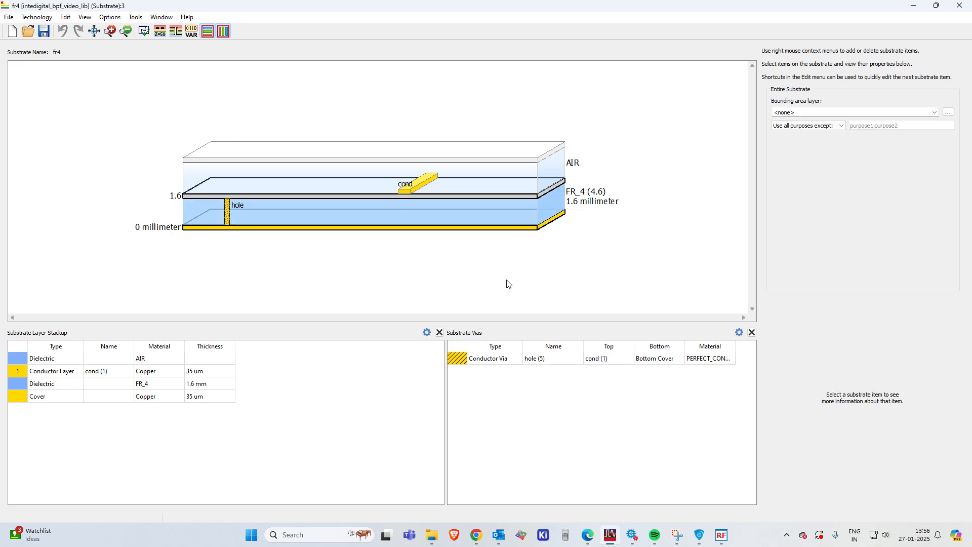
pyautogui.rightClick(497, 184)
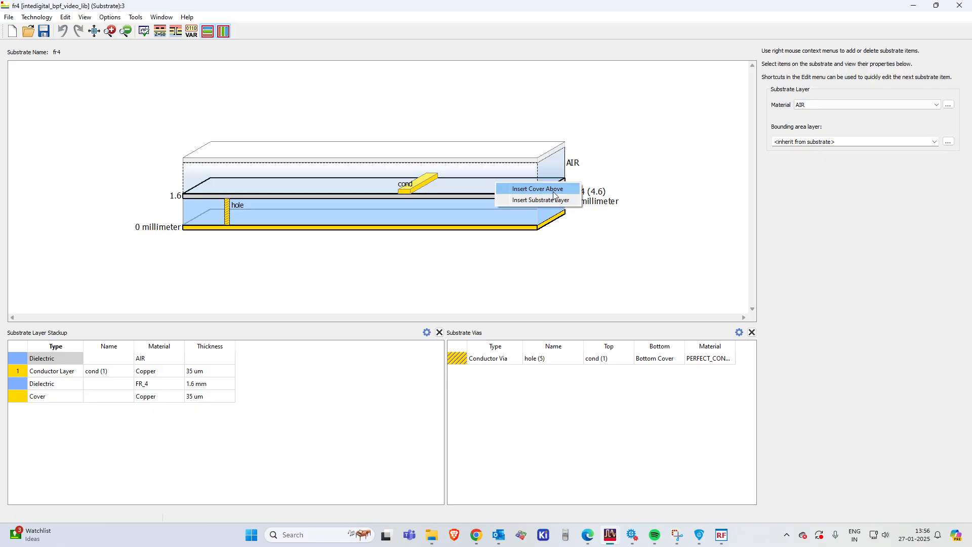
pyautogui.click(544, 162)
pyautogui.rightClick(544, 162)
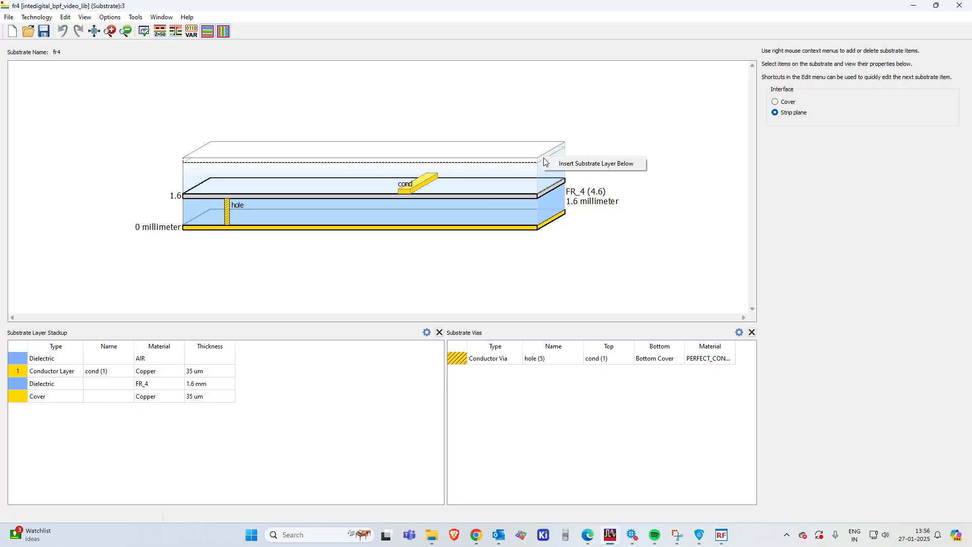
pyautogui.click(580, 250)
# Step: Inspect the bottom cover and cond layer, and review the options offered for the FR_4 and AIR layers and the cover
pyautogui.click(538, 228)
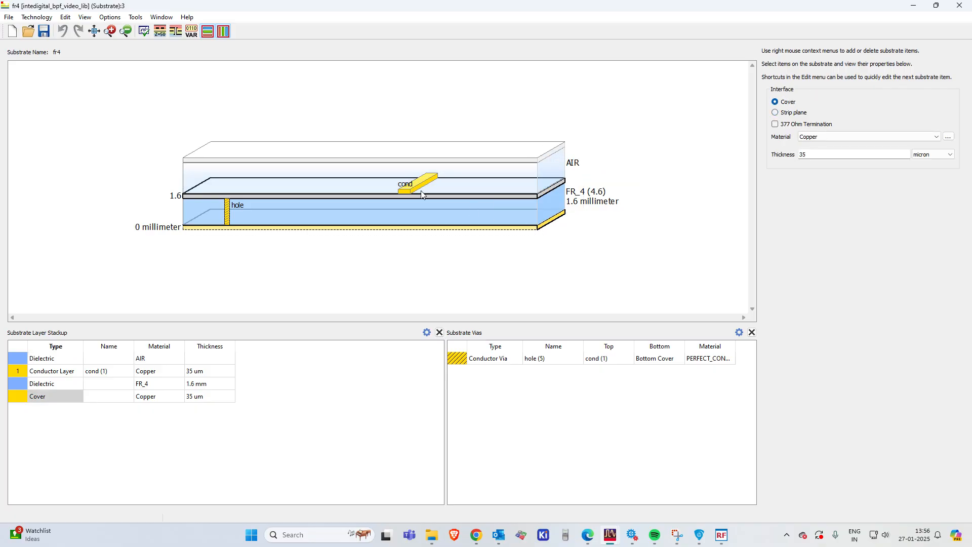
pyautogui.click(404, 190)
pyautogui.click(550, 212)
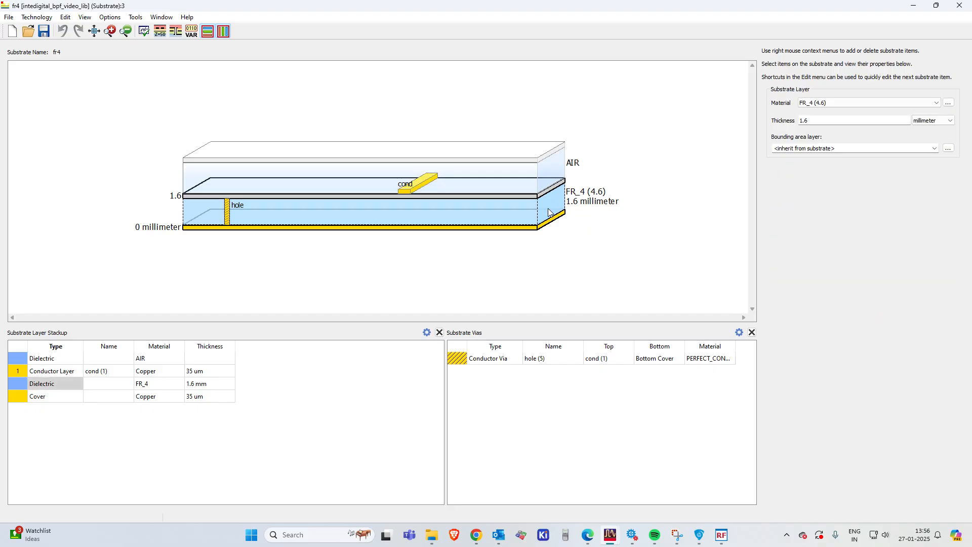
pyautogui.rightClick(550, 211)
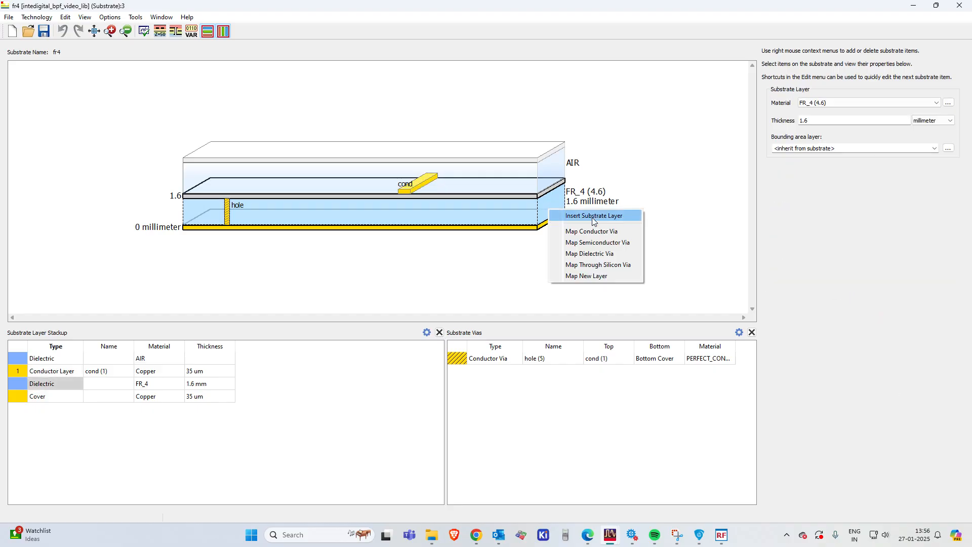
pyautogui.click(425, 274)
pyautogui.click(485, 176)
pyautogui.rightClick(486, 175)
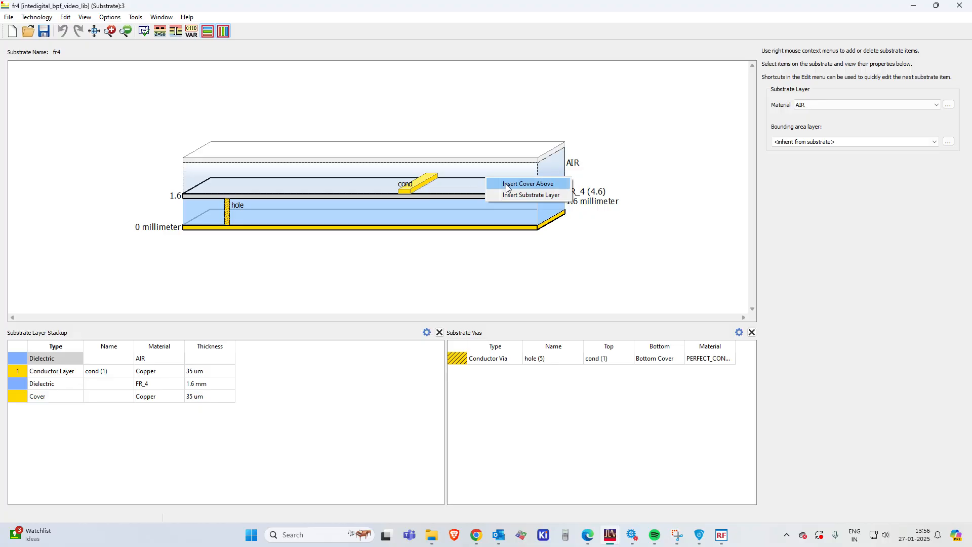
pyautogui.click(512, 228)
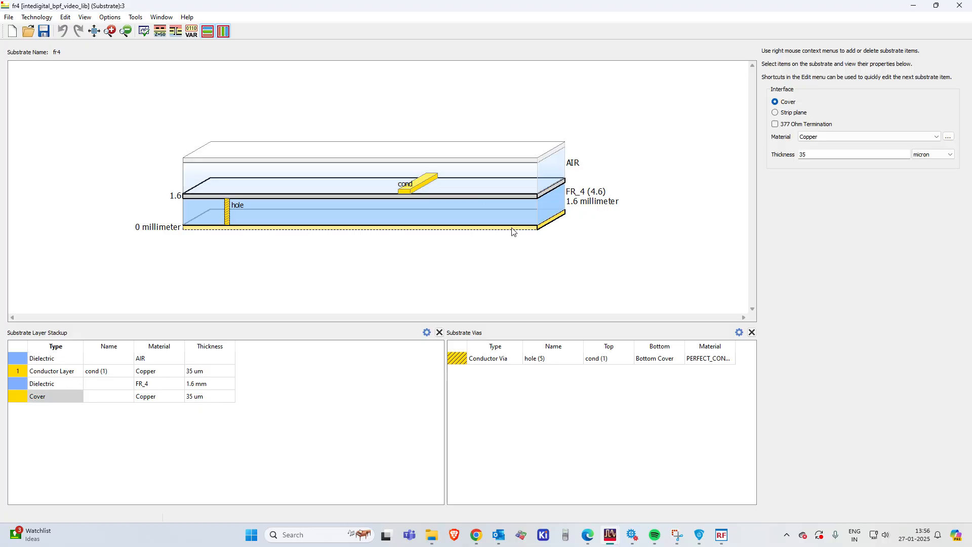
pyautogui.rightClick(512, 228)
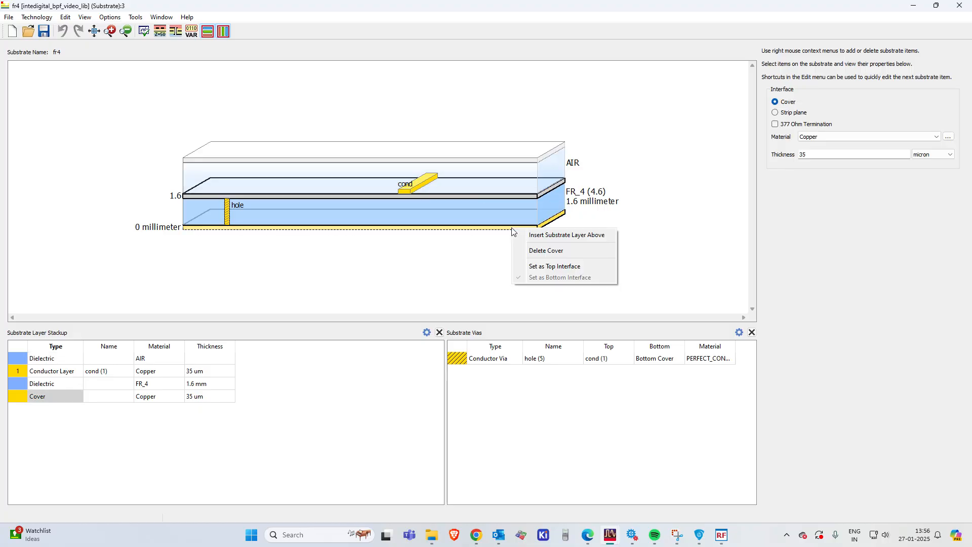
pyautogui.click(212, 298)
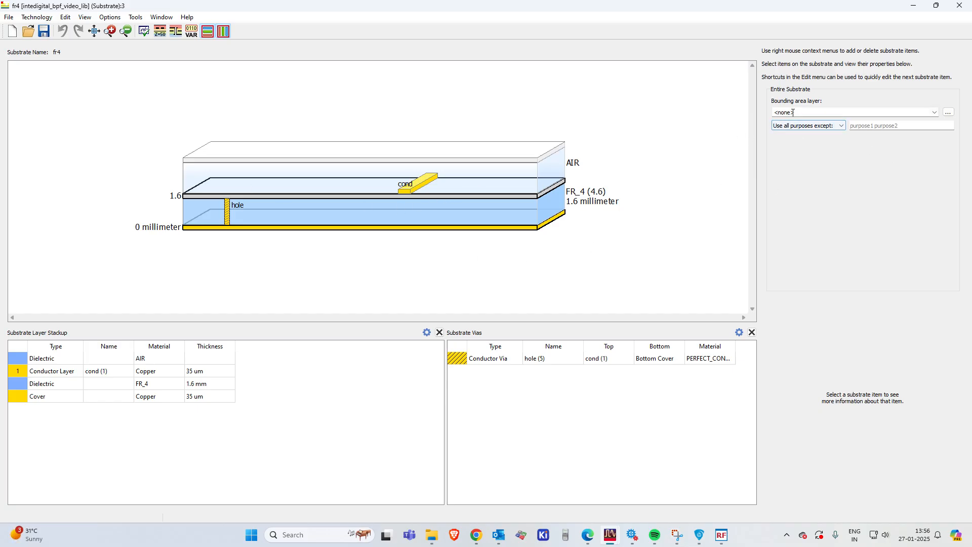
# Step: Set the entire substrate's bounding area layer to bound (13), then save and close the substrate
pyautogui.click(935, 113)
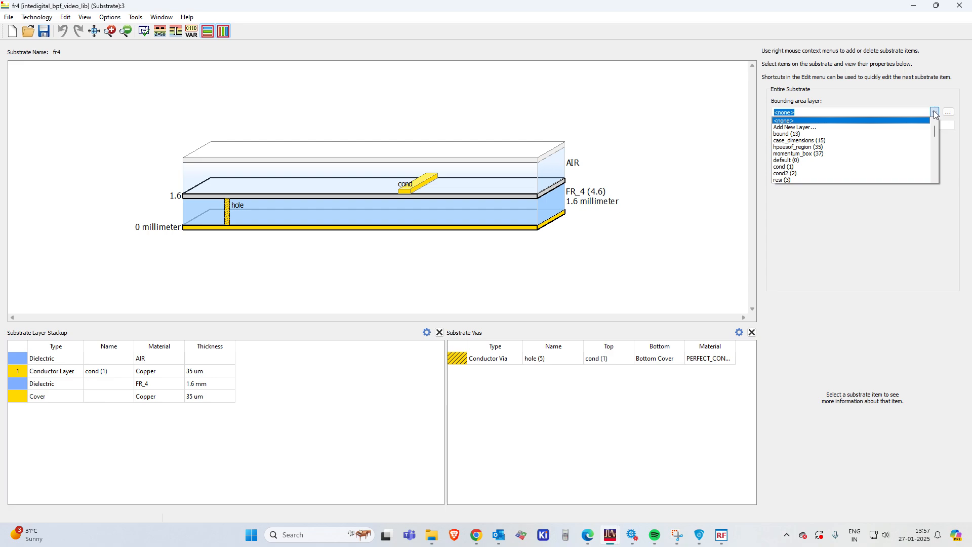
pyautogui.click(892, 134)
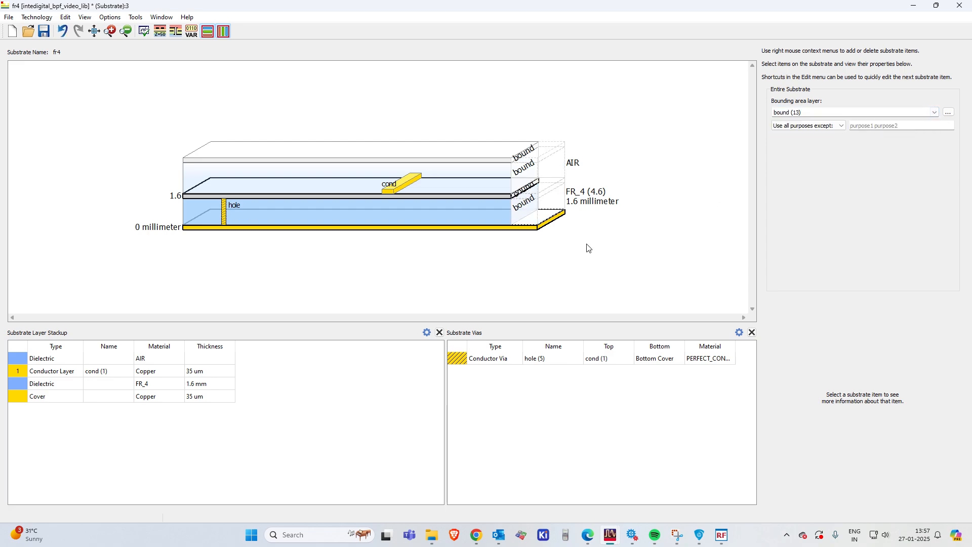
pyautogui.click(935, 113)
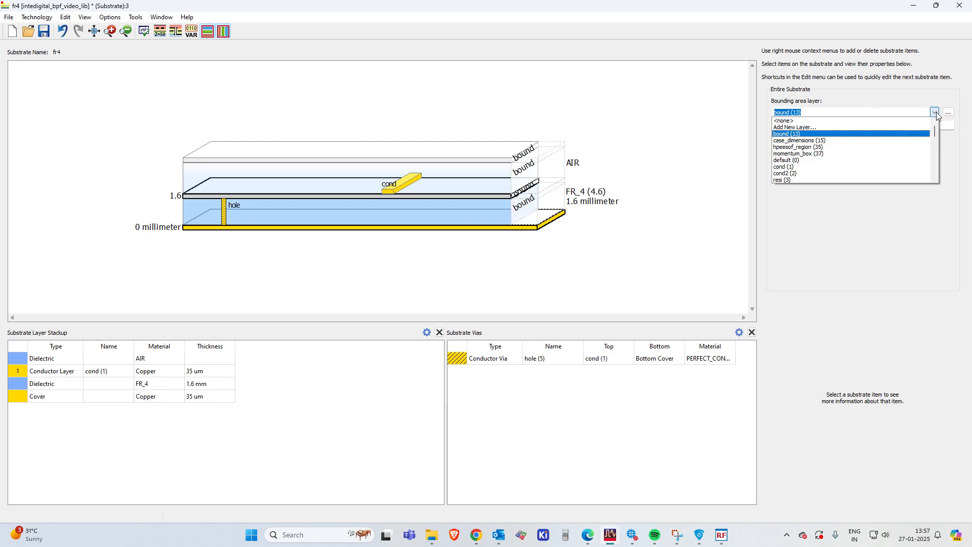
pyautogui.click(916, 134)
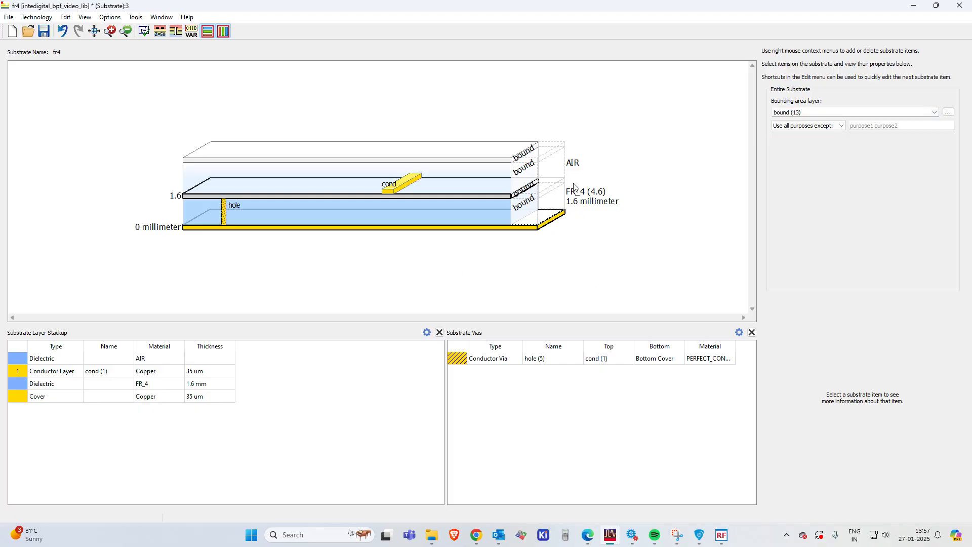
pyautogui.click(47, 33)
pyautogui.click(960, 6)
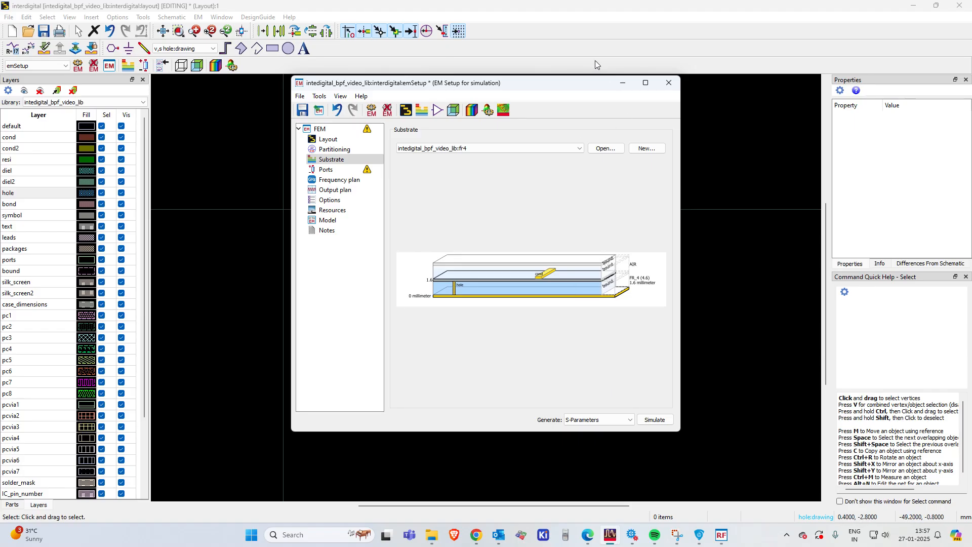
# Step: Close the EM setup and draw a rectangle about 56 by 25 mm around the filter on the bound layer
pyautogui.click(668, 89)
pyautogui.click(446, 272)
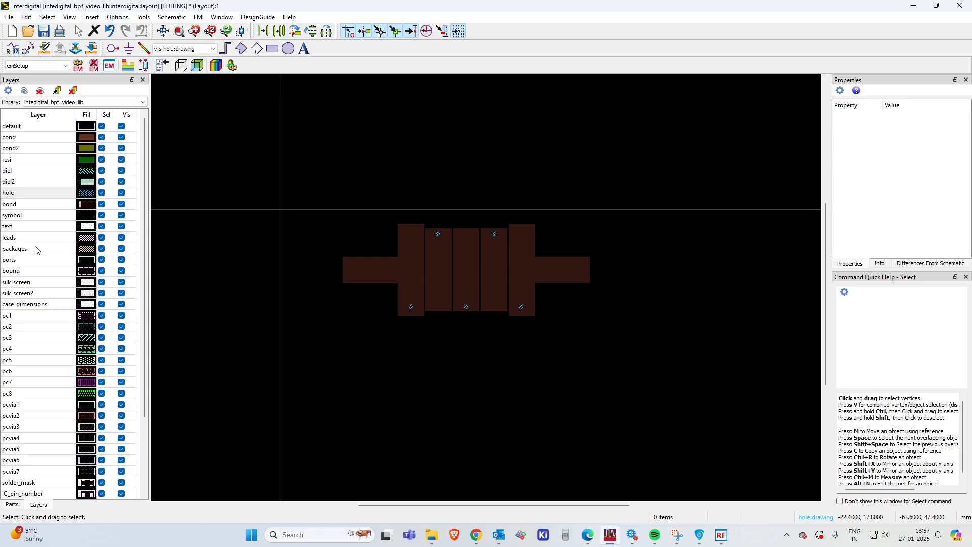
pyautogui.click(34, 273)
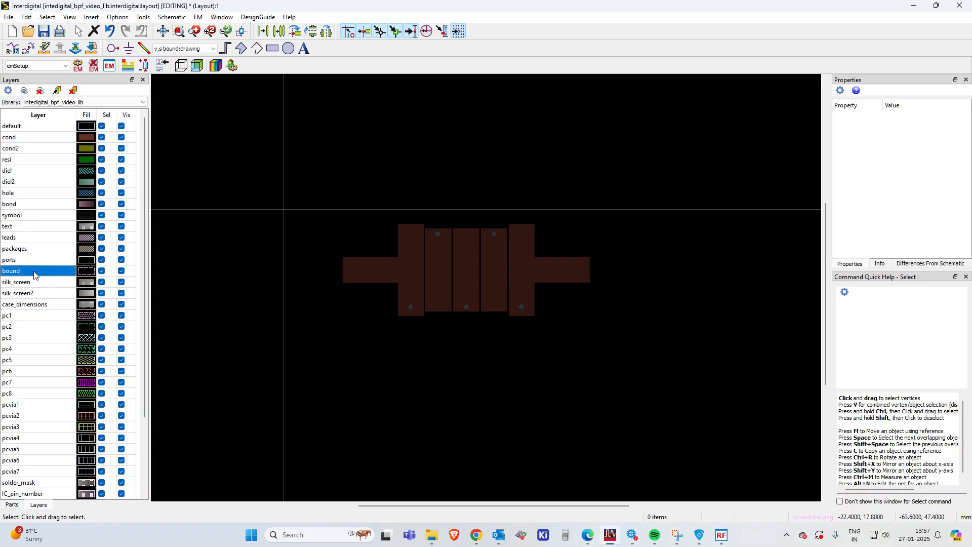
pyautogui.click(272, 48)
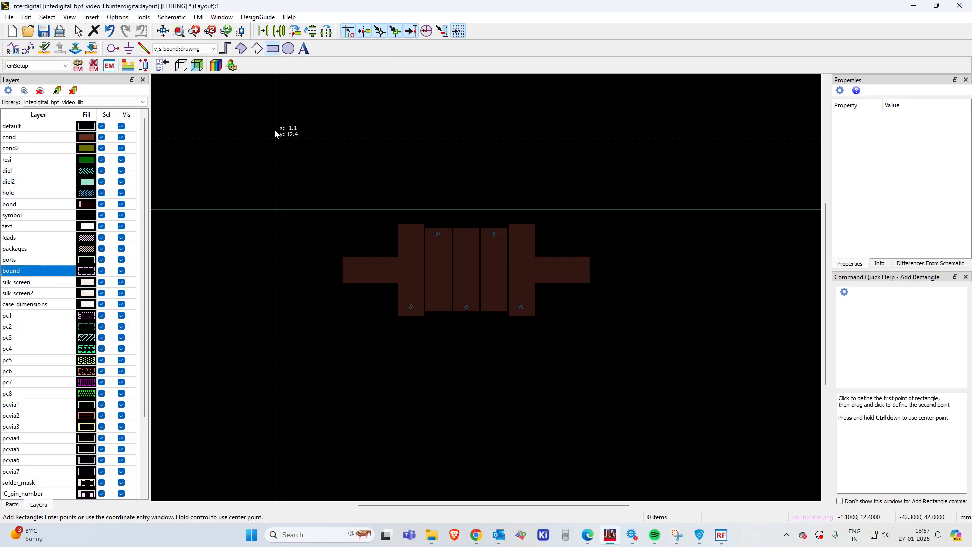
pyautogui.click(300, 208)
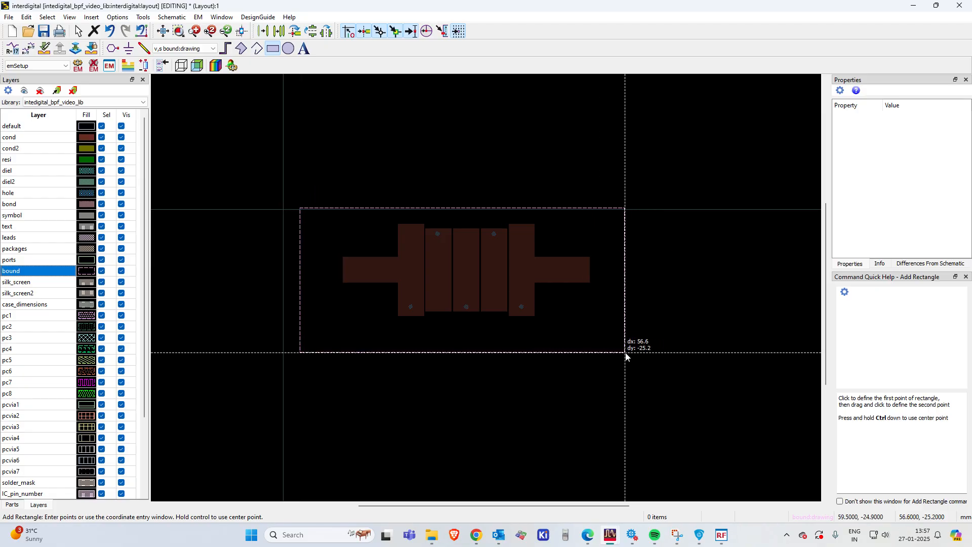
pyautogui.click(621, 350)
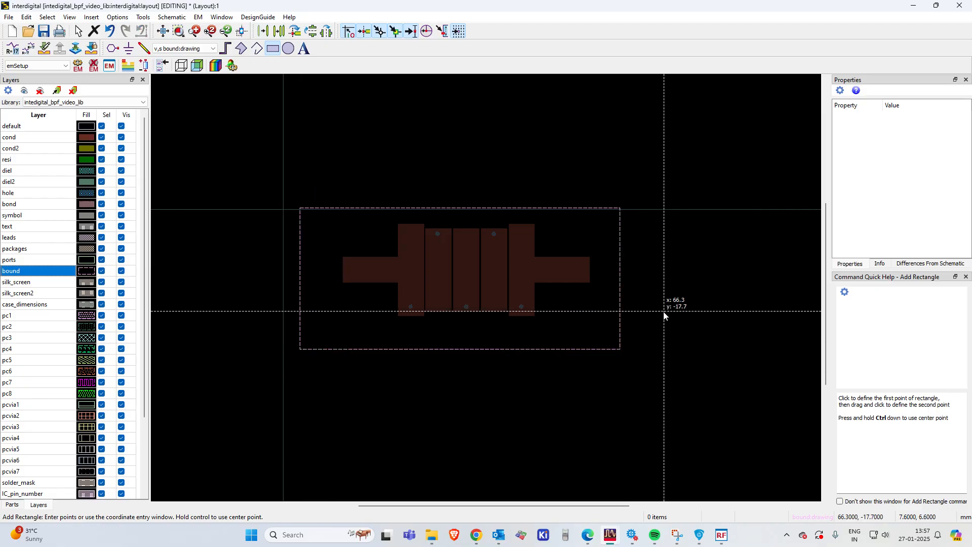
pyautogui.press('Escape')
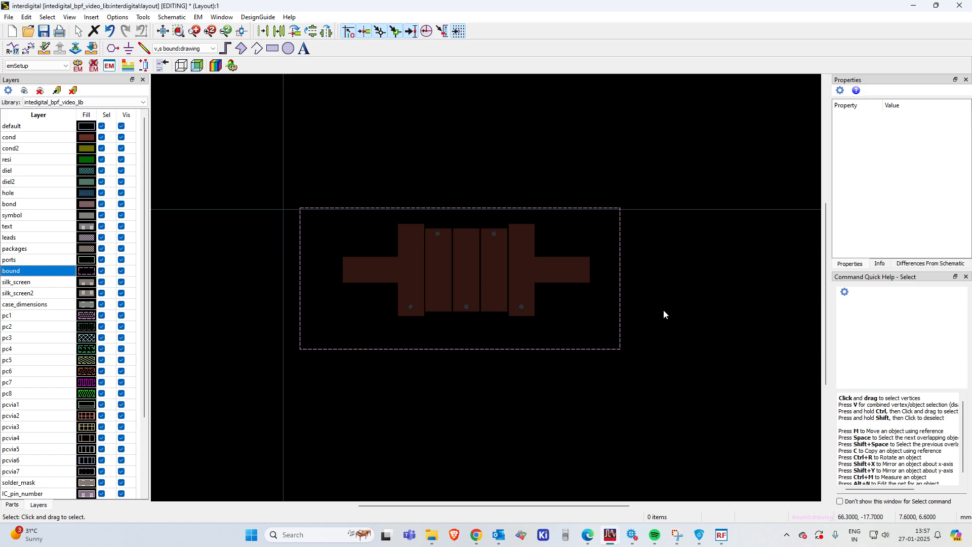
# Step: Narrow the bound rectangle to about 43 mm wide so its vertical edges align with the outer ends of the feed lines
pyautogui.click(300, 292)
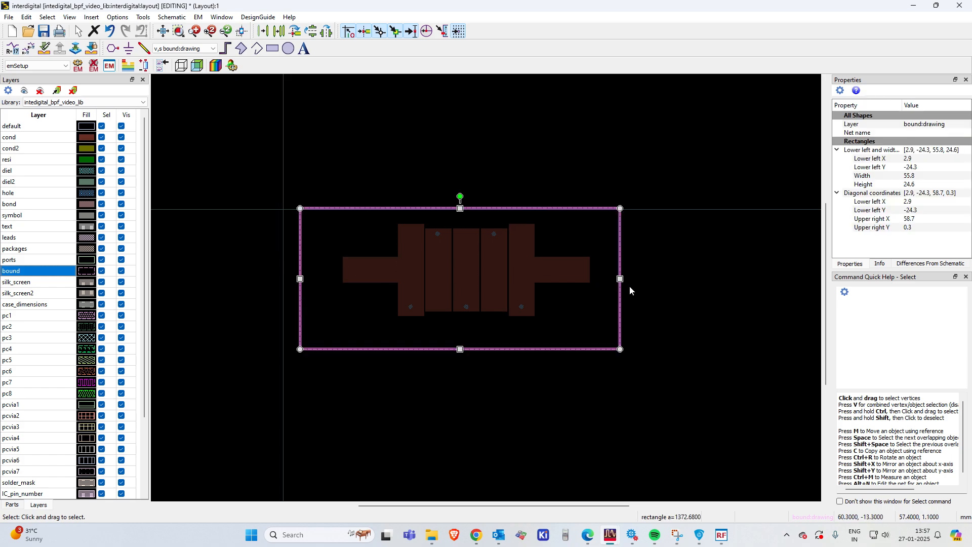
pyautogui.moveTo(619, 279); pyautogui.dragTo(591, 279)
pyautogui.moveTo(300, 279); pyautogui.dragTo(343, 278)
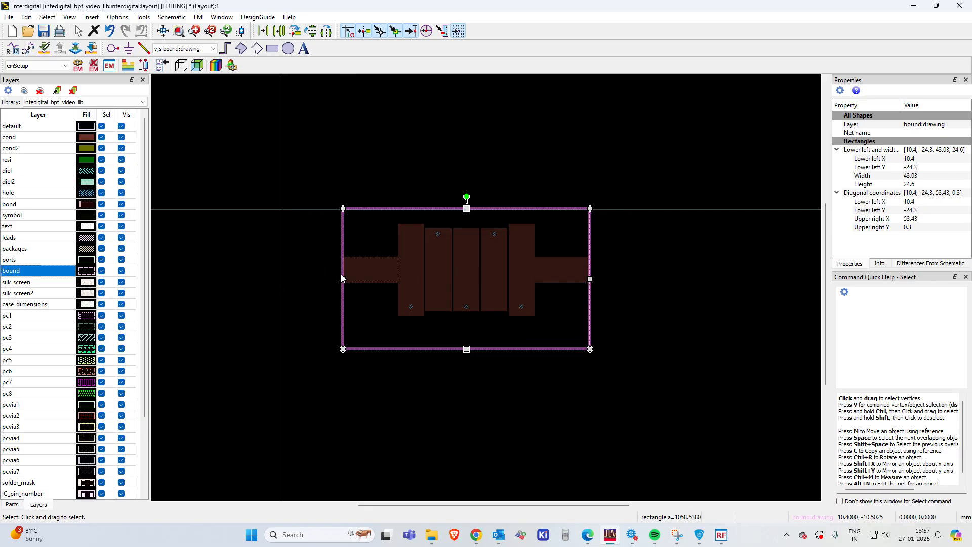
pyautogui.click(528, 433)
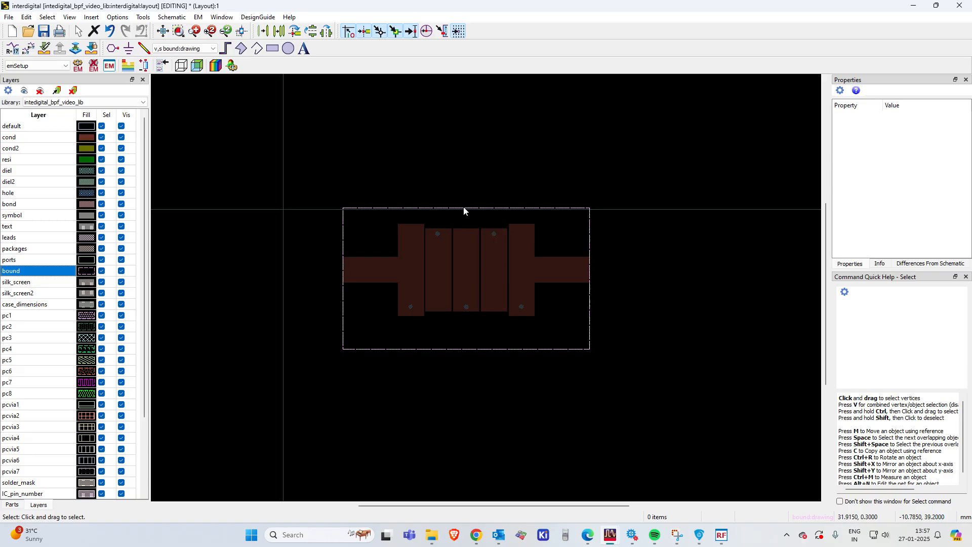
# Step: Measure the clearance above the left outer resonator and raise the bound rectangle's upper edge to Y 1.5 mm
pyautogui.scroll(4, 464, 210)
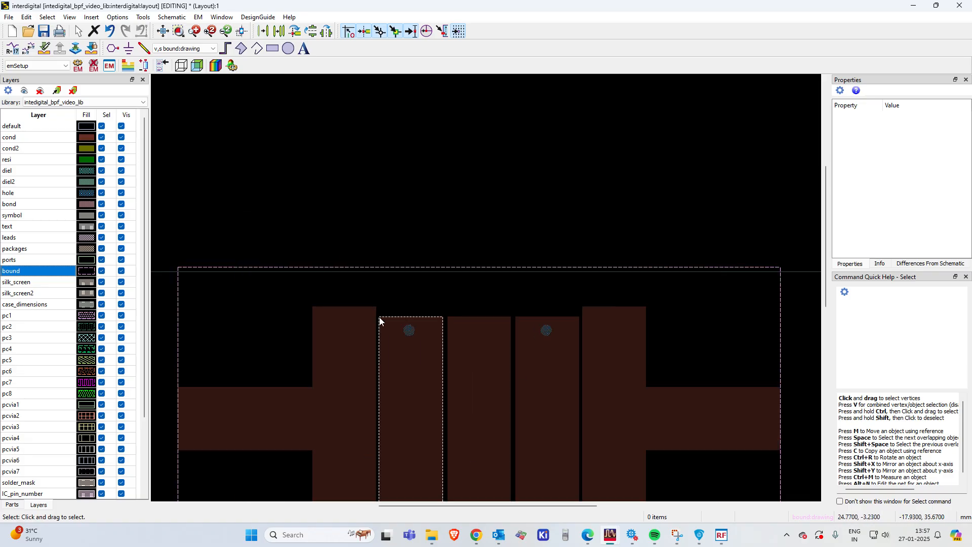
pyautogui.scroll(-1, 380, 319)
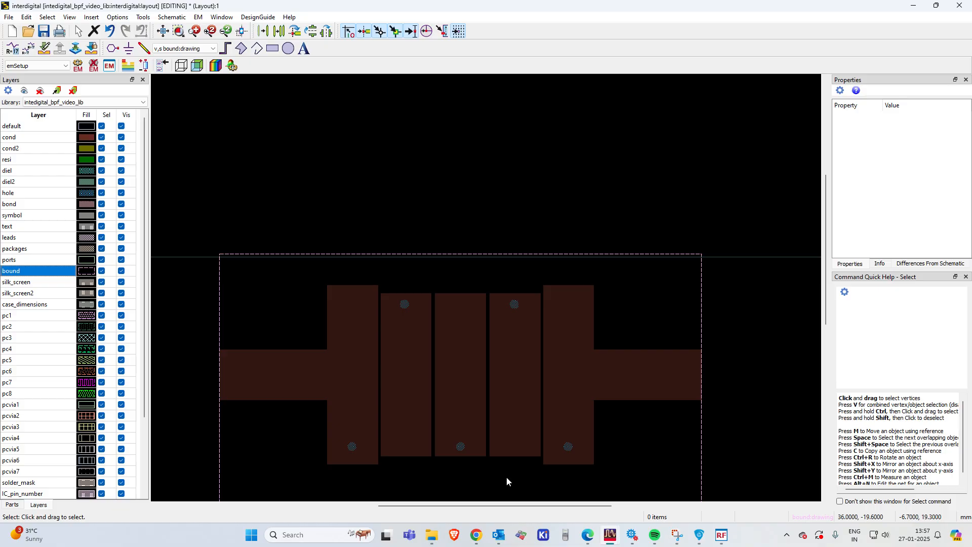
pyautogui.hotkey('ctrl', 'm')
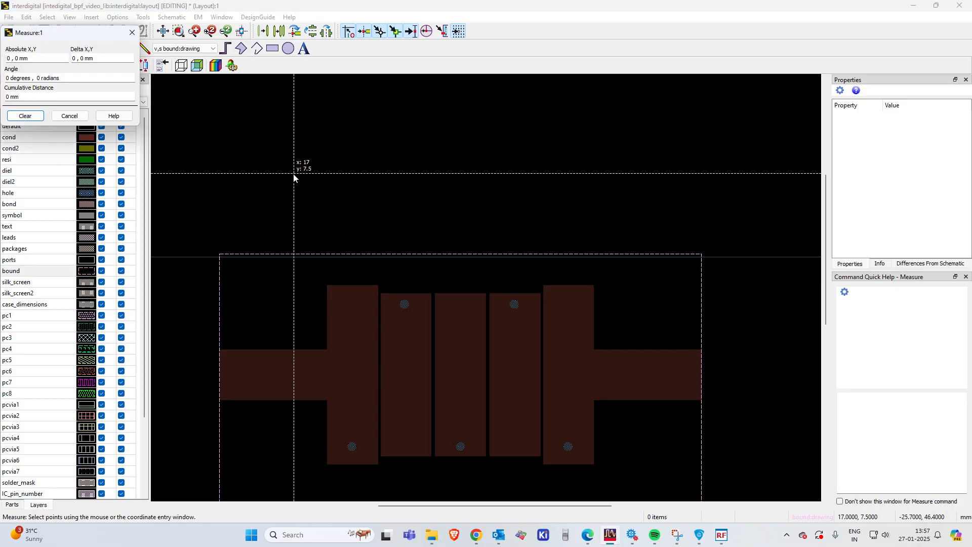
pyautogui.click(351, 287)
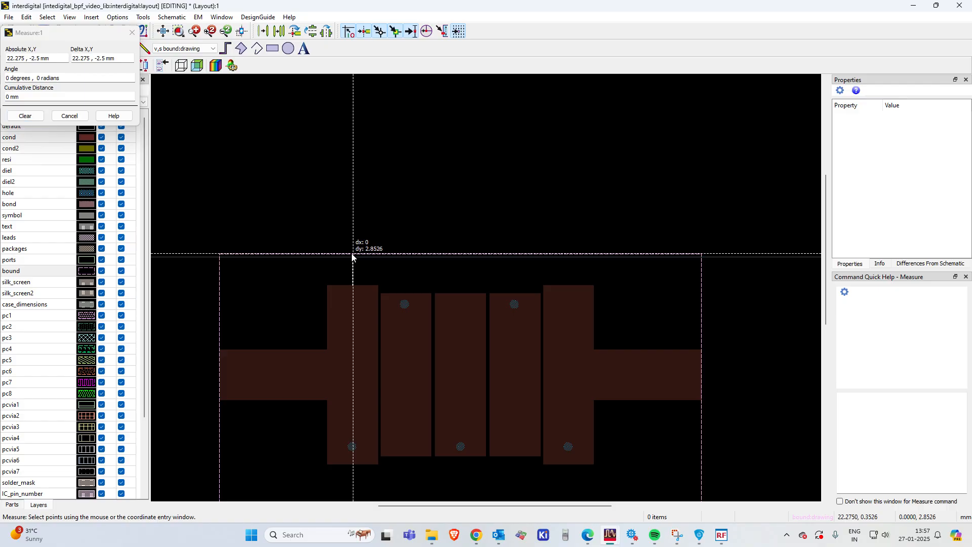
pyautogui.press('Escape')
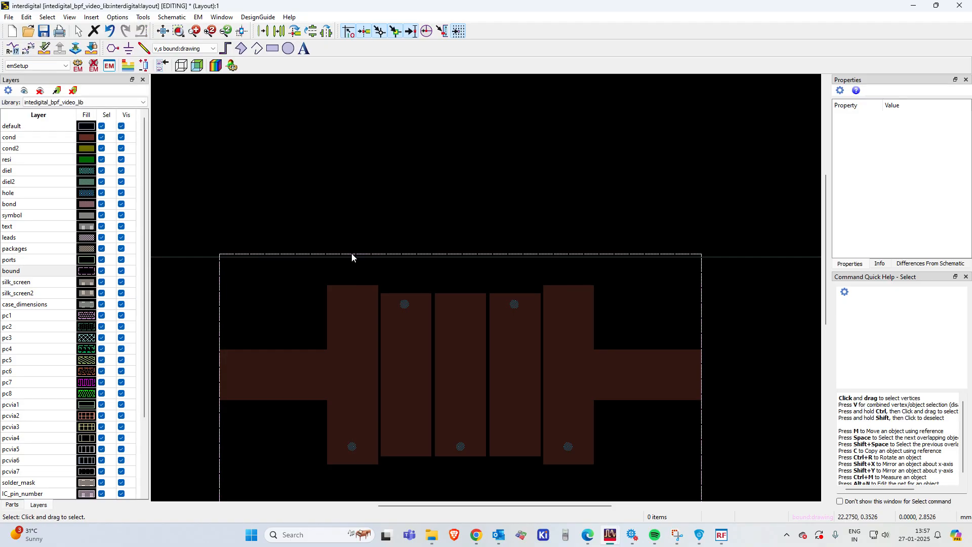
pyautogui.click(352, 256)
pyautogui.moveTo(460, 253); pyautogui.dragTo(462, 241)
pyautogui.click(438, 264)
# Step: Measure the clearance below the left outer resonator and raise the bound rectangle's lower edge to Y -22.1 mm
pyautogui.scroll(-4, 486, 291)
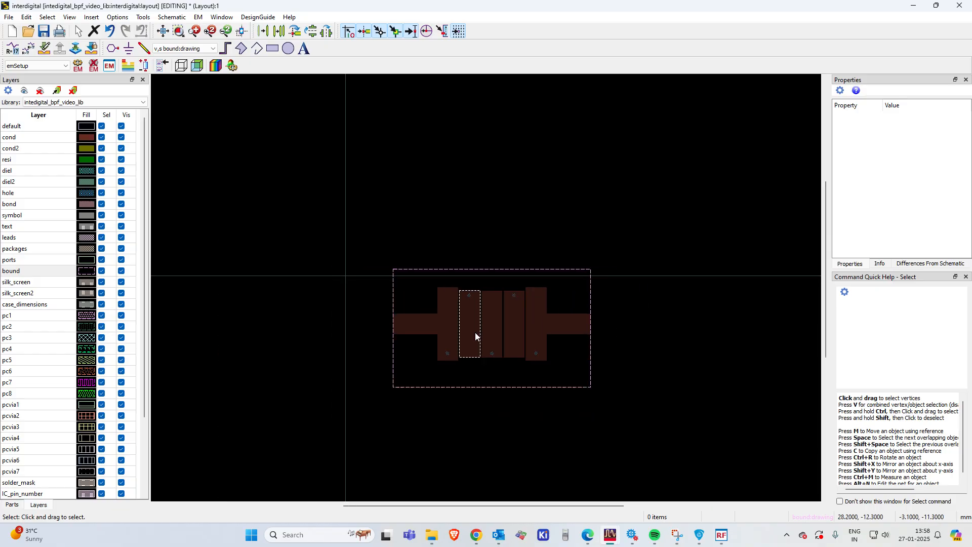
pyautogui.scroll(4, 479, 370)
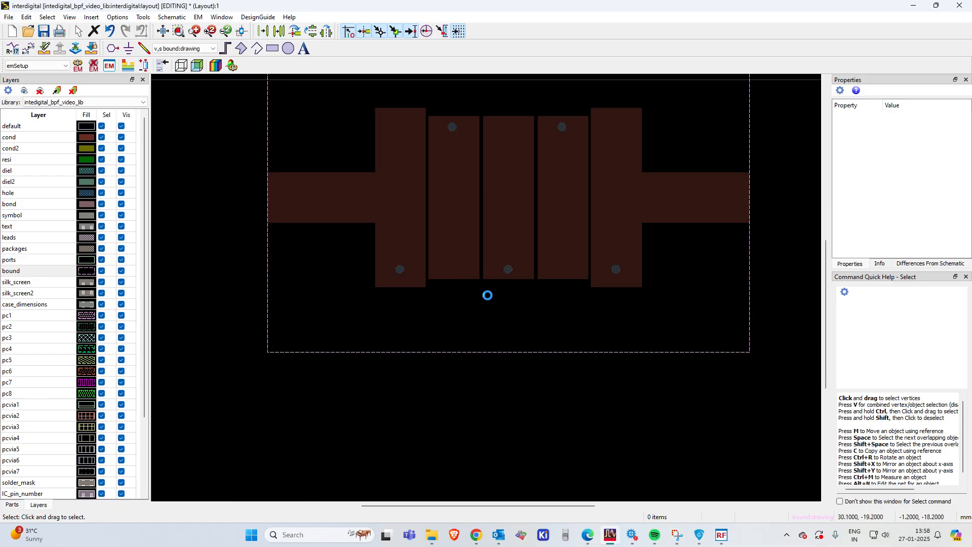
pyautogui.hotkey('ctrl', 'm')
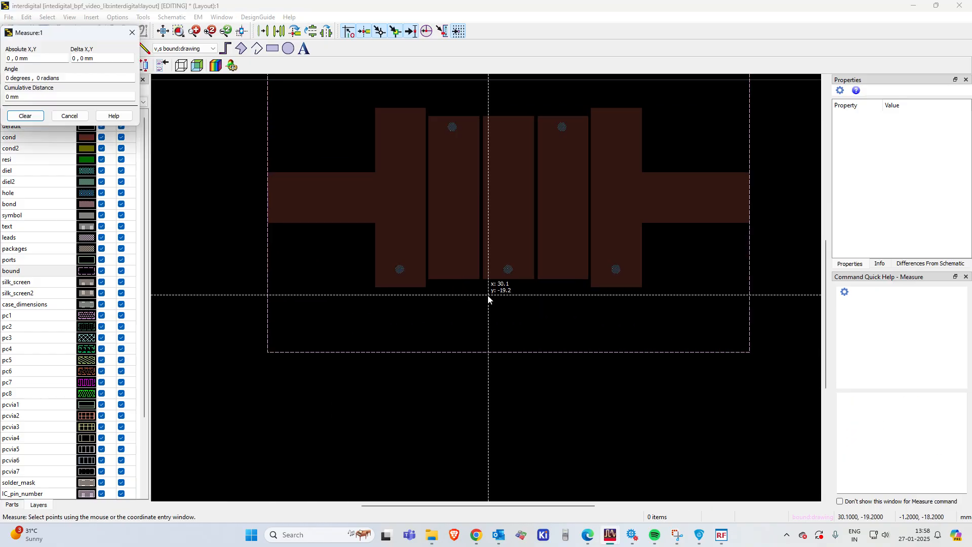
pyautogui.click(401, 293)
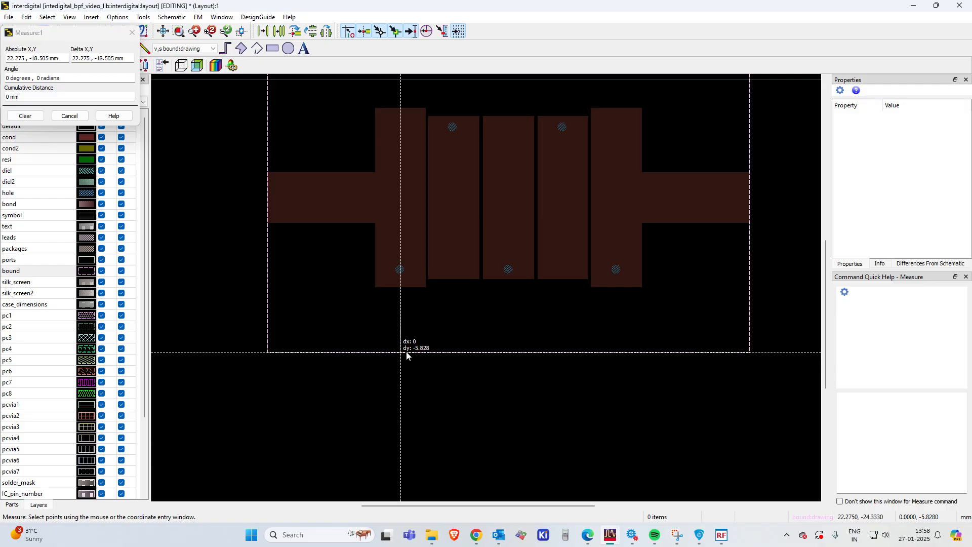
pyautogui.press('Escape')
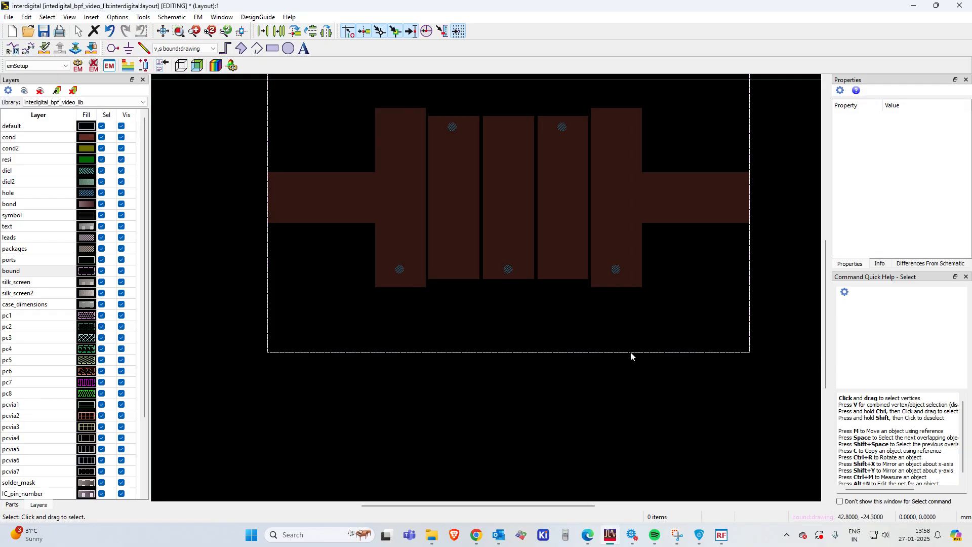
pyautogui.click(631, 354)
pyautogui.moveTo(509, 352); pyautogui.dragTo(506, 329)
pyautogui.click(486, 402)
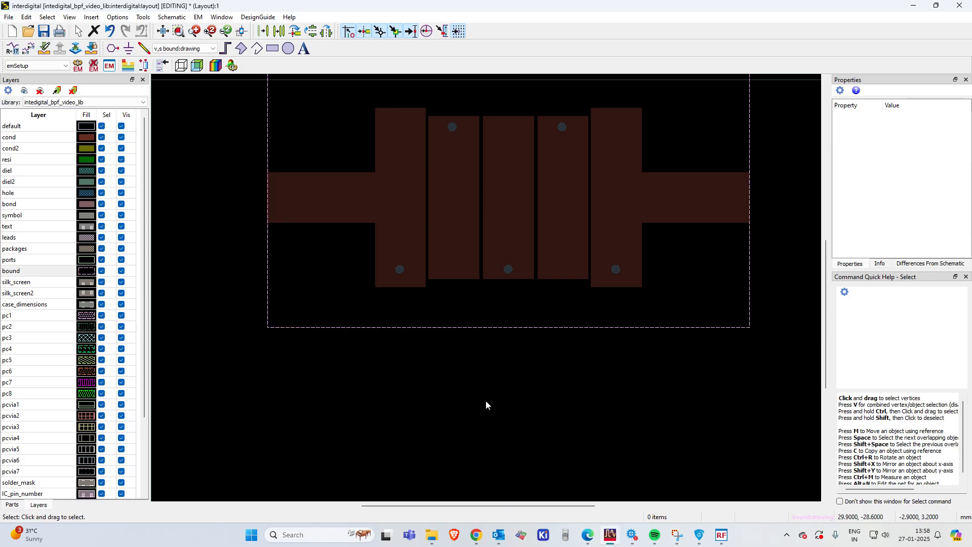
# Step: Measure the gap between the left outer resonator's lower end and the bound rectangle's lower edge
pyautogui.hotkey('ctrl', 'm')
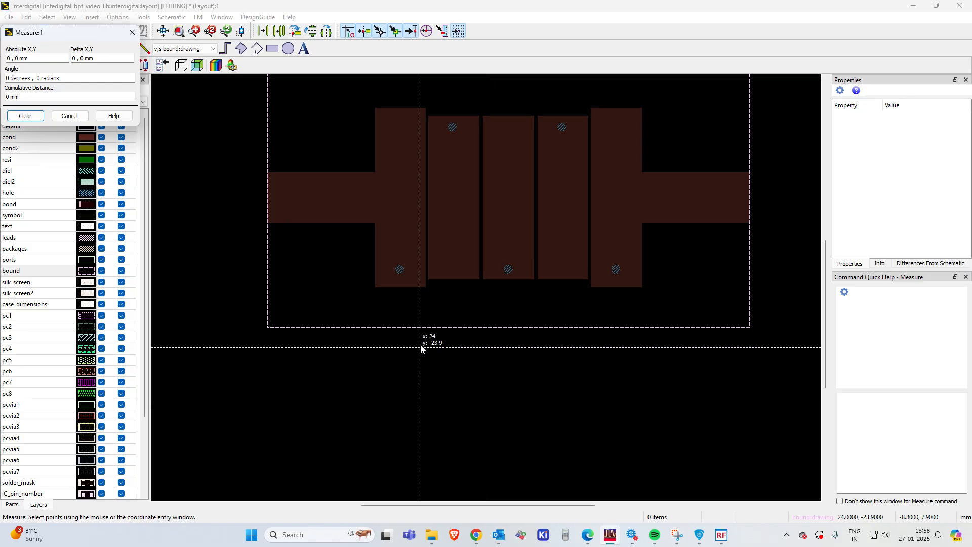
pyautogui.click(404, 288)
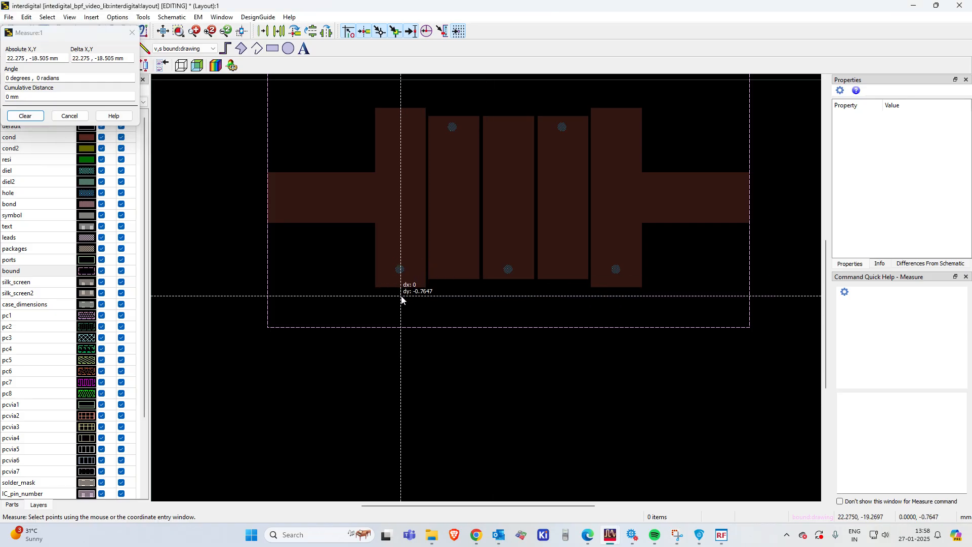
pyautogui.click(404, 329)
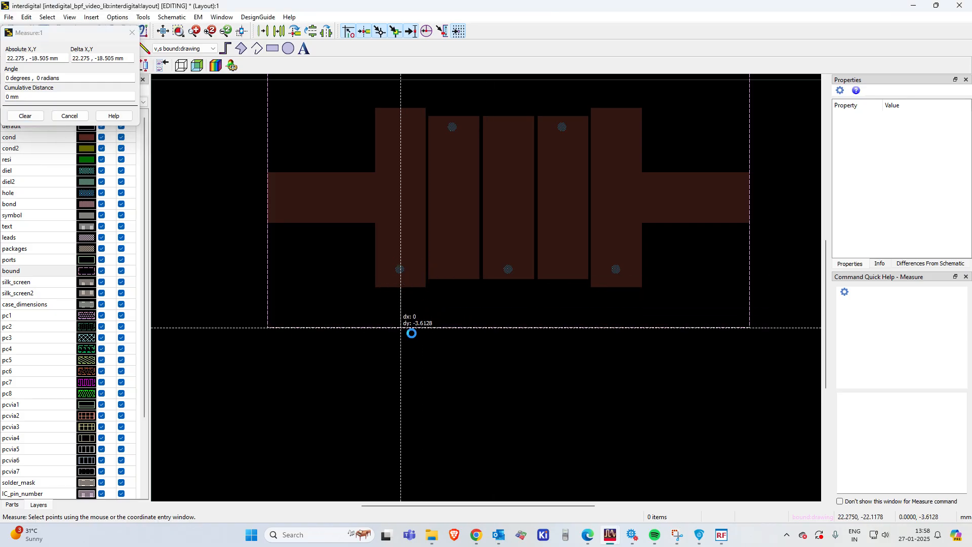
pyautogui.press('Escape')
pyautogui.scroll(-1, 473, 178)
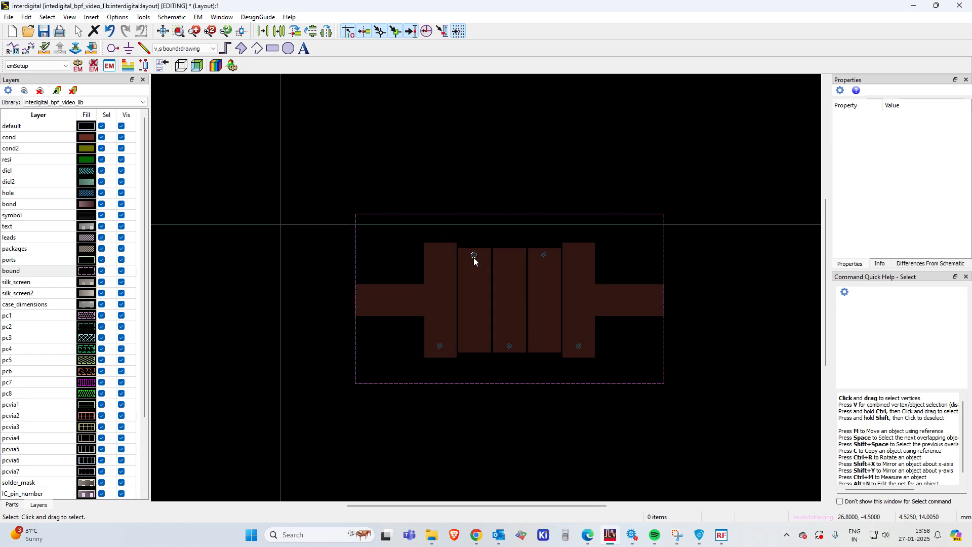
# Step: Recheck the clearance above the left outer resonator and lower the bound rectangle's upper edge to Y 1 mm
pyautogui.scroll(1, 474, 259)
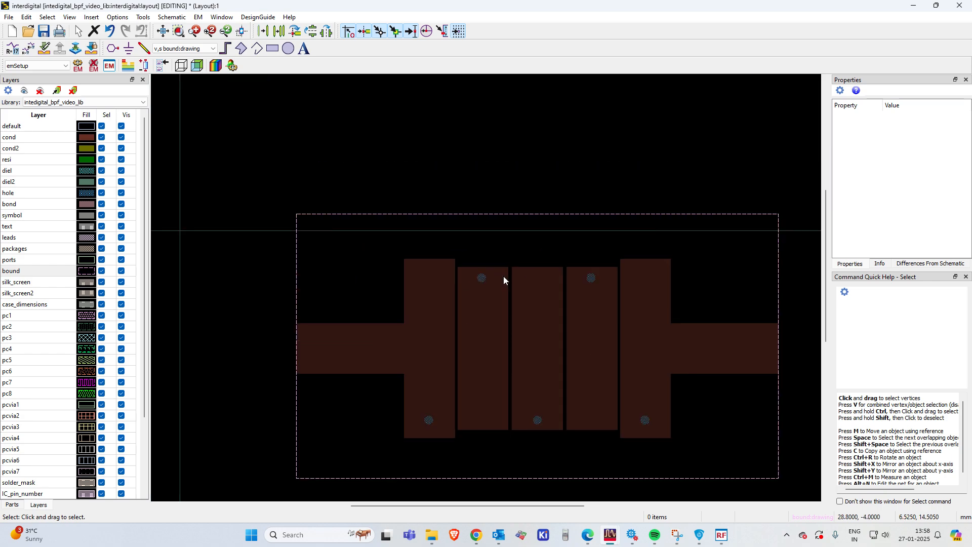
pyautogui.hotkey('ctrl', 'm')
pyautogui.click(429, 261)
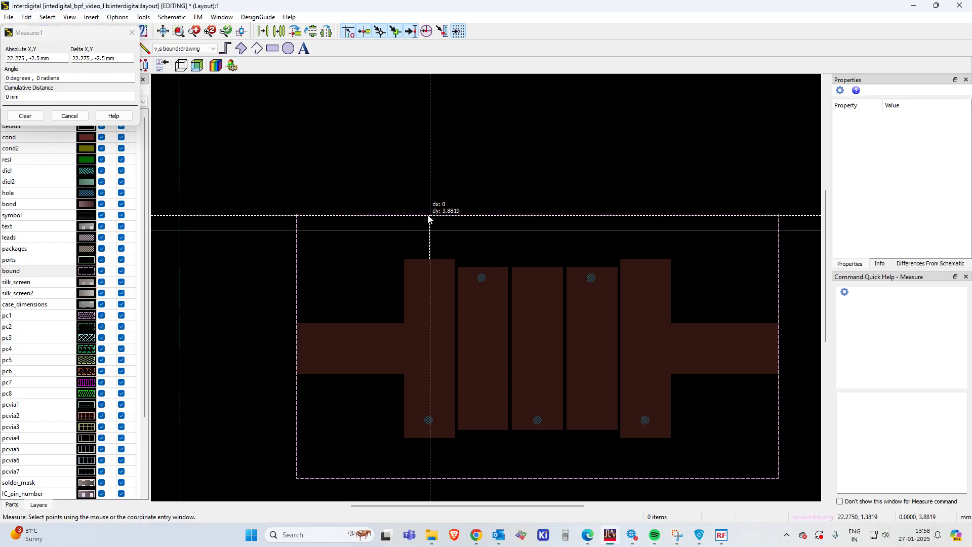
pyautogui.press('Escape')
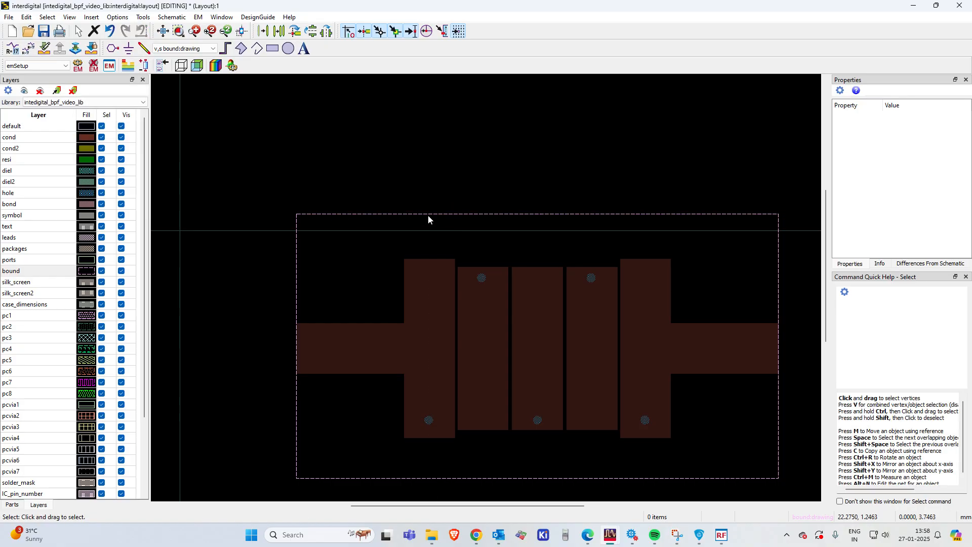
pyautogui.click(428, 219)
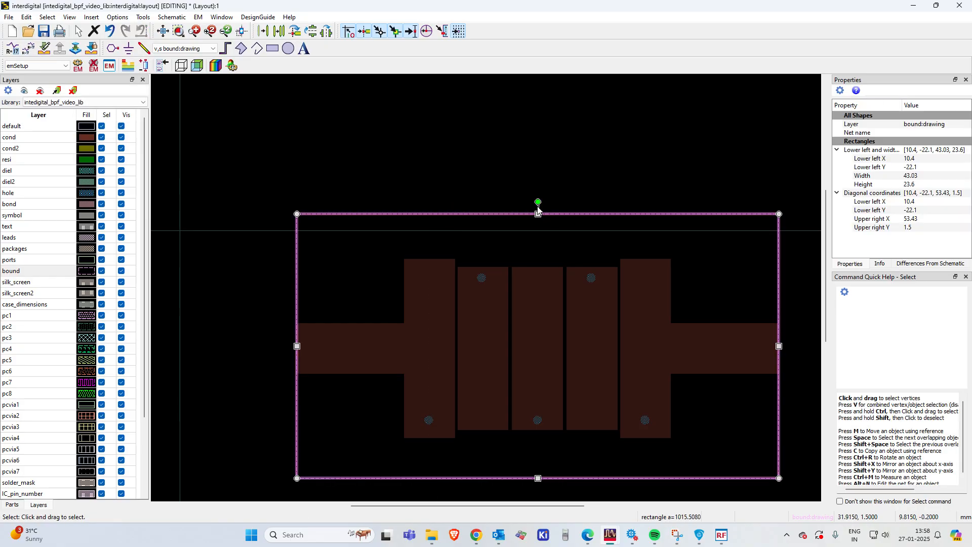
pyautogui.moveTo(538, 209); pyautogui.dragTo(540, 220)
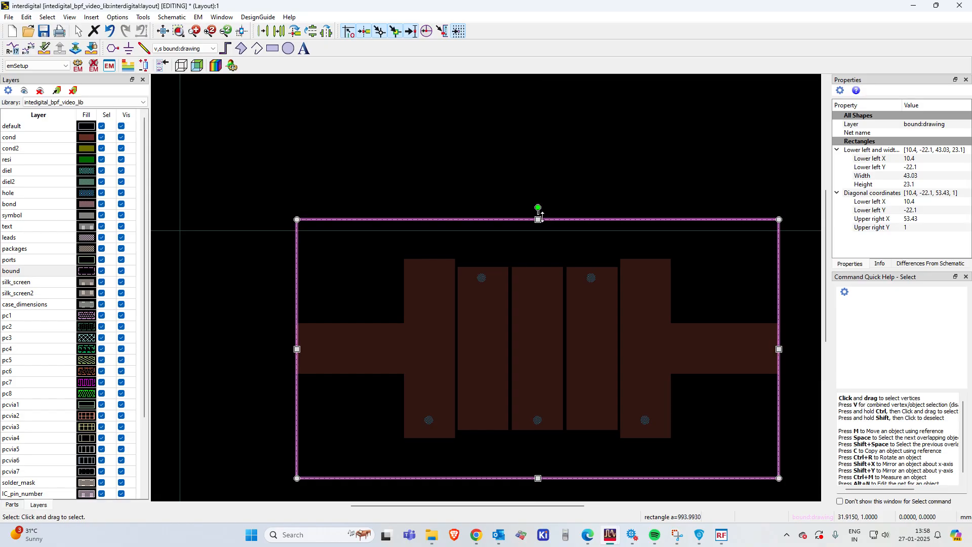
pyautogui.press('Escape')
# Step: Select the whole filter with its bound rectangle and move it about 28.5 mm right and 28.5 mm down by its upper-left corner
pyautogui.scroll(-2, 538, 308)
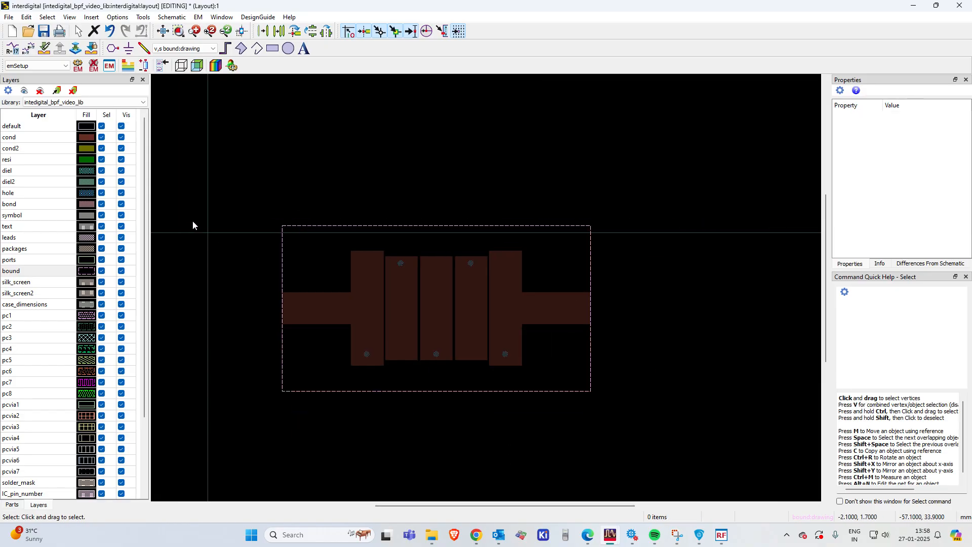
pyautogui.moveTo(213, 172); pyautogui.dragTo(591, 432)
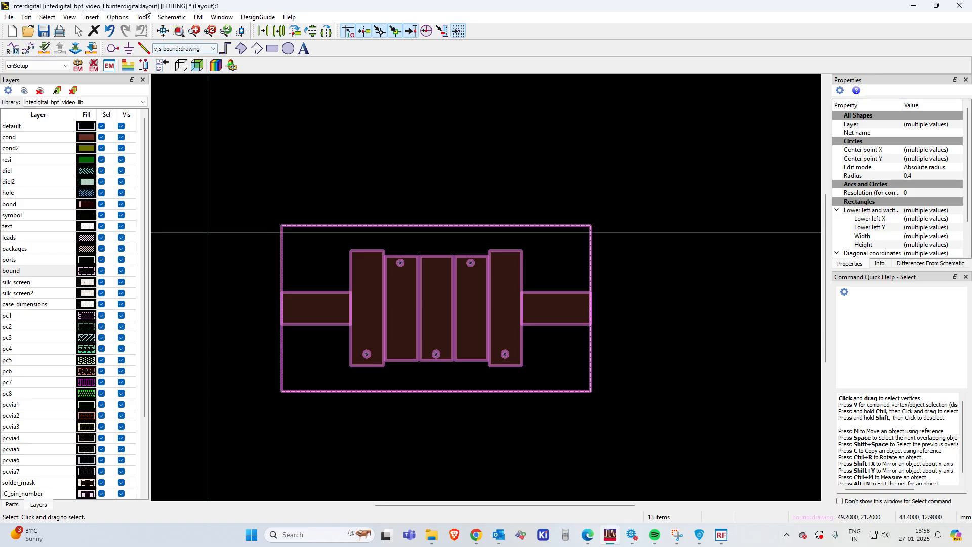
pyautogui.click(264, 32)
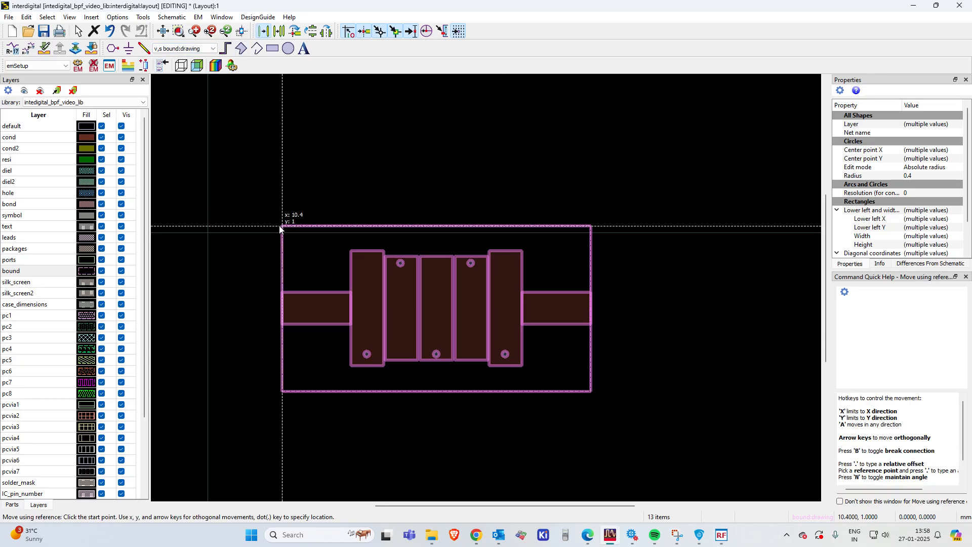
pyautogui.click(280, 229)
pyautogui.scroll(-2, 560, 336)
pyautogui.click(454, 364)
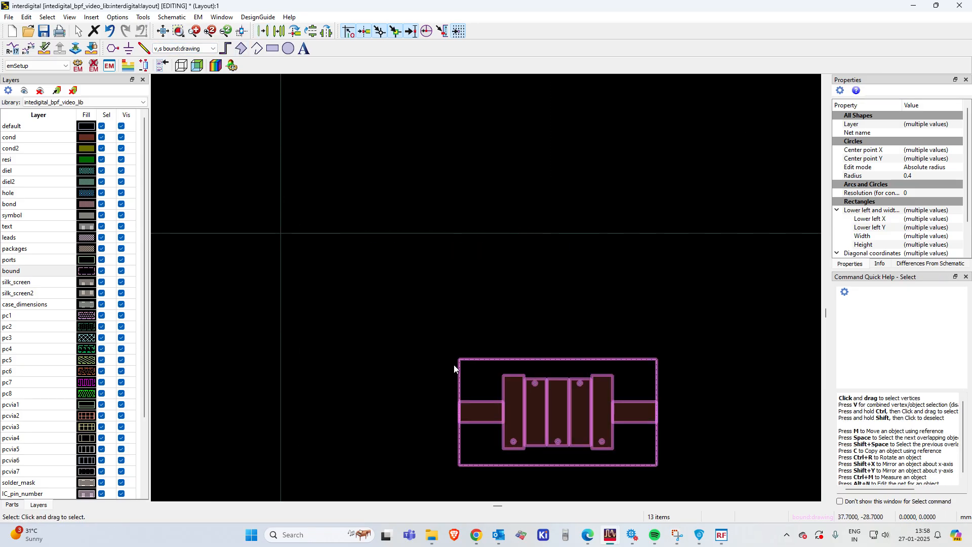
pyautogui.click(454, 364)
pyautogui.scroll(-2, 517, 320)
pyautogui.scroll(4, 524, 302)
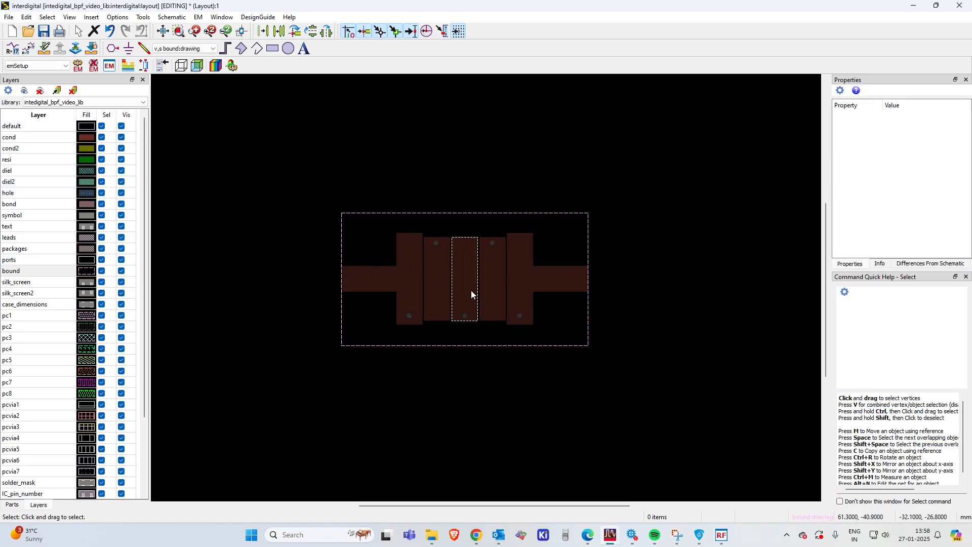
# Step: Make cond2 the entry layer, review the port definitions in the EM setup and close it
pyautogui.click(35, 150)
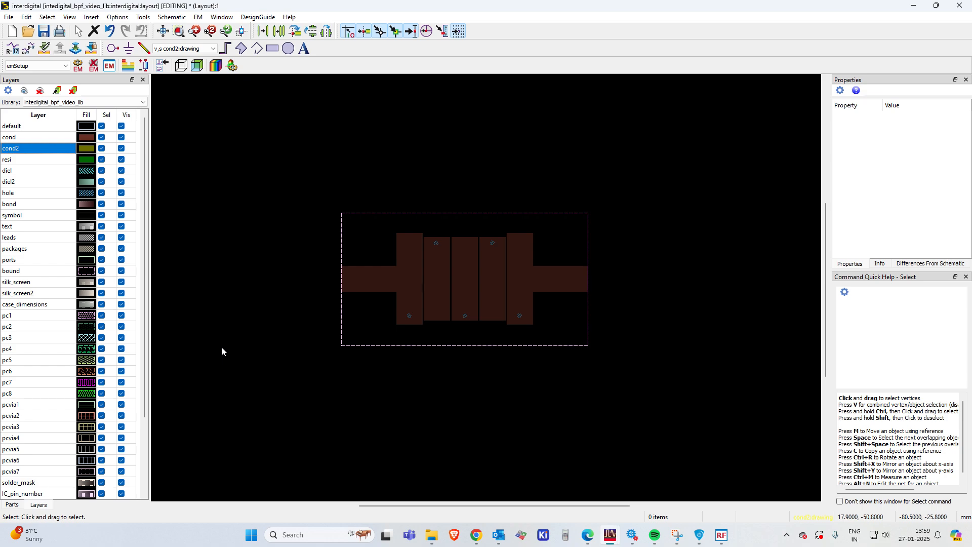
pyautogui.click(110, 65)
pyautogui.click(326, 170)
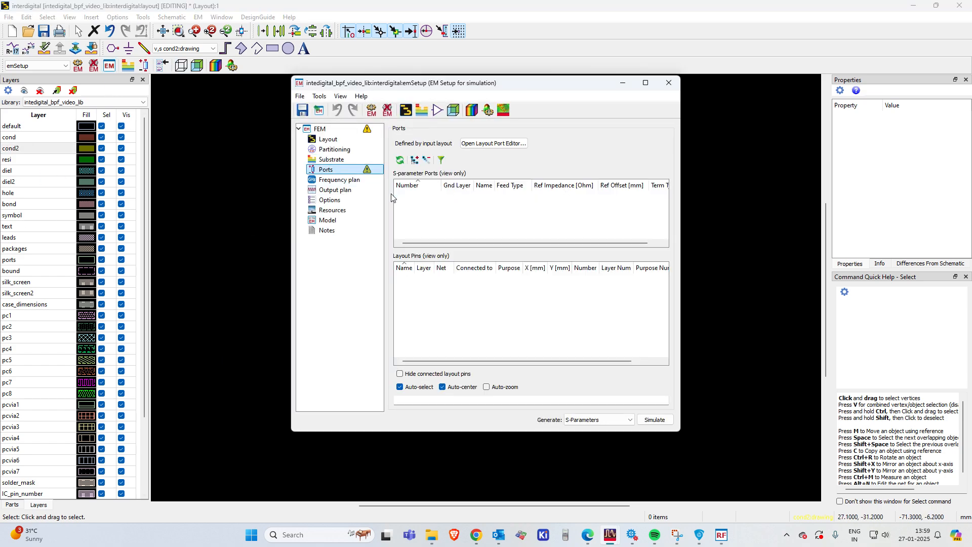
pyautogui.click(677, 83)
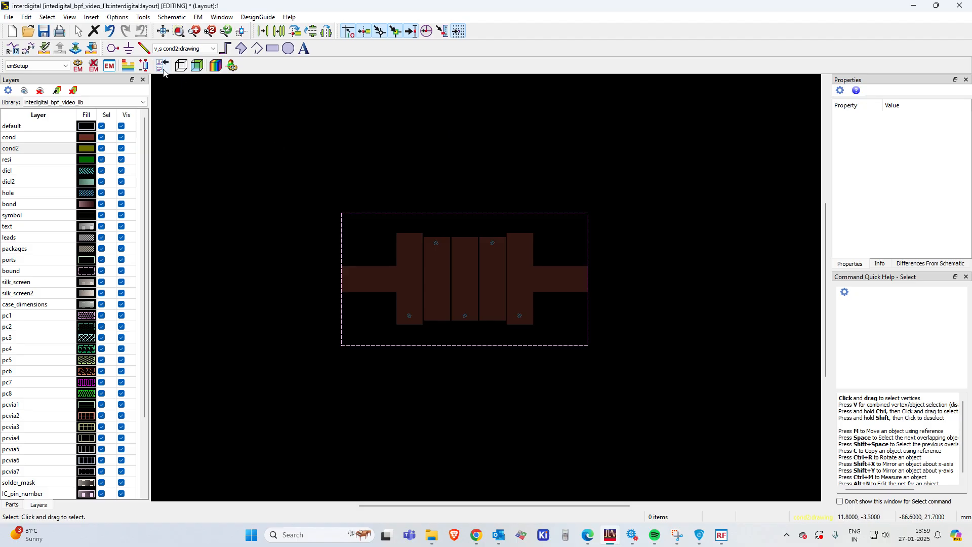
# Step: Open the fr4 substrate, inspect its bottom cover and the options offered for the FR_4 layer, and close it
pyautogui.click(128, 65)
pyautogui.scroll(3, 329, 197)
pyautogui.scroll(-2, 374, 233)
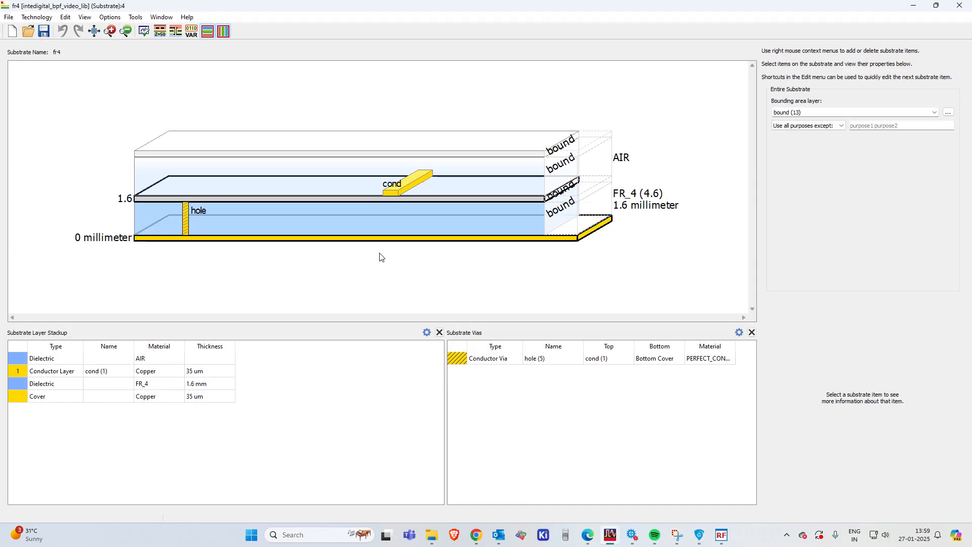
pyautogui.click(413, 239)
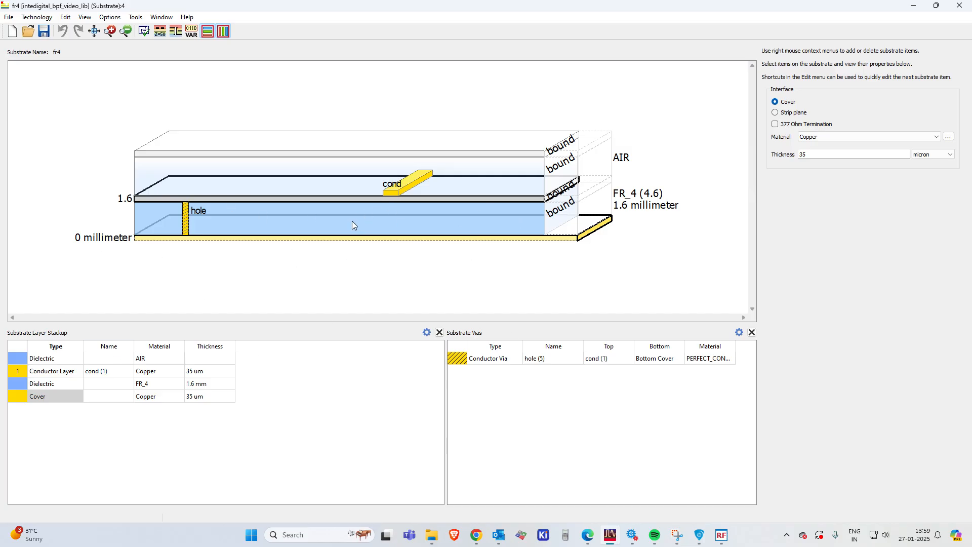
pyautogui.click(369, 216)
pyautogui.rightClick(370, 217)
pyautogui.click(596, 282)
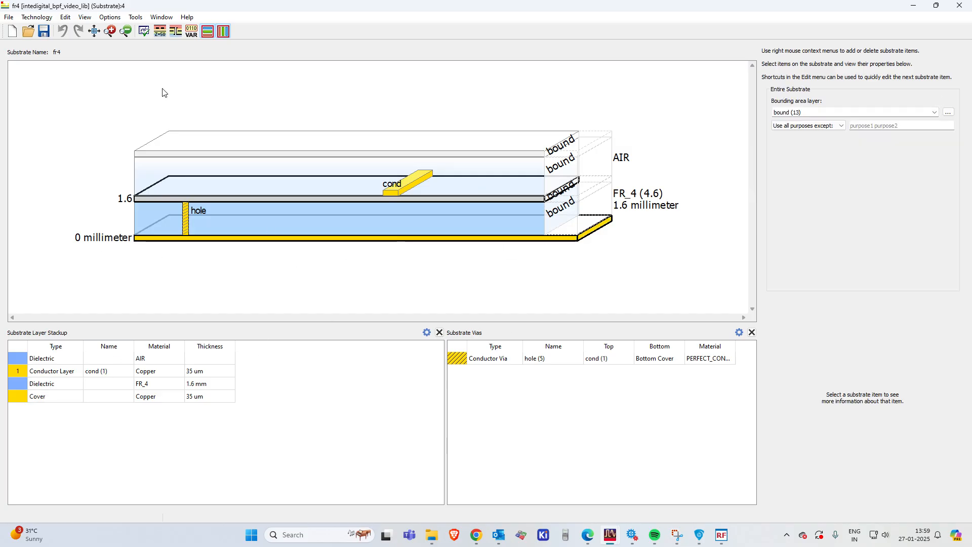
pyautogui.click(961, 8)
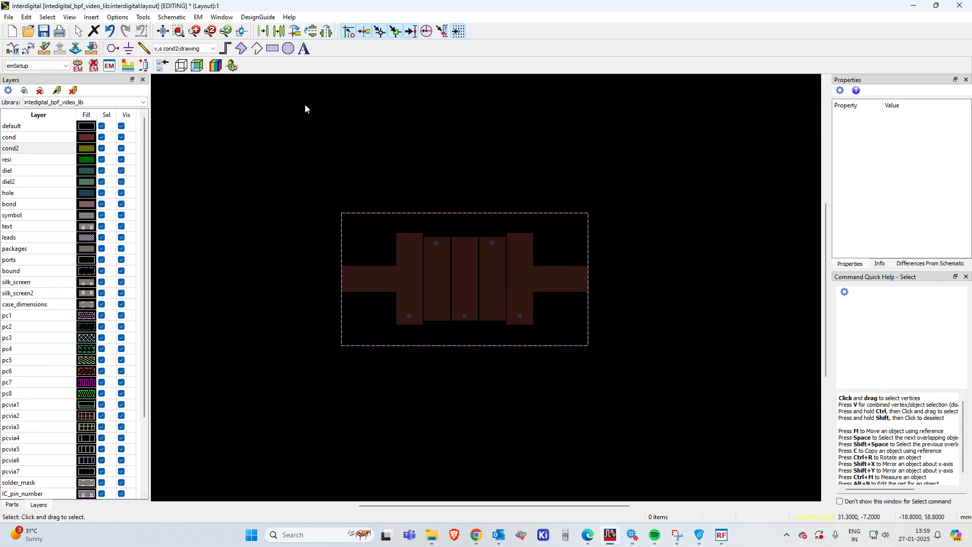
# Step: Place dot pins P1 and P2 at the midpoints of the left and right feed lines' outer edges
pyautogui.click(112, 49)
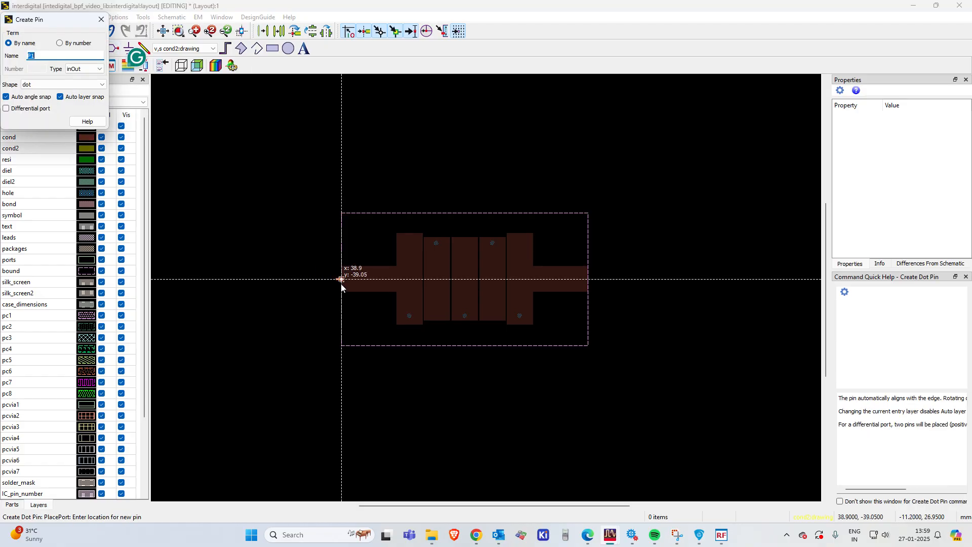
pyautogui.click(342, 284)
pyautogui.click(595, 278)
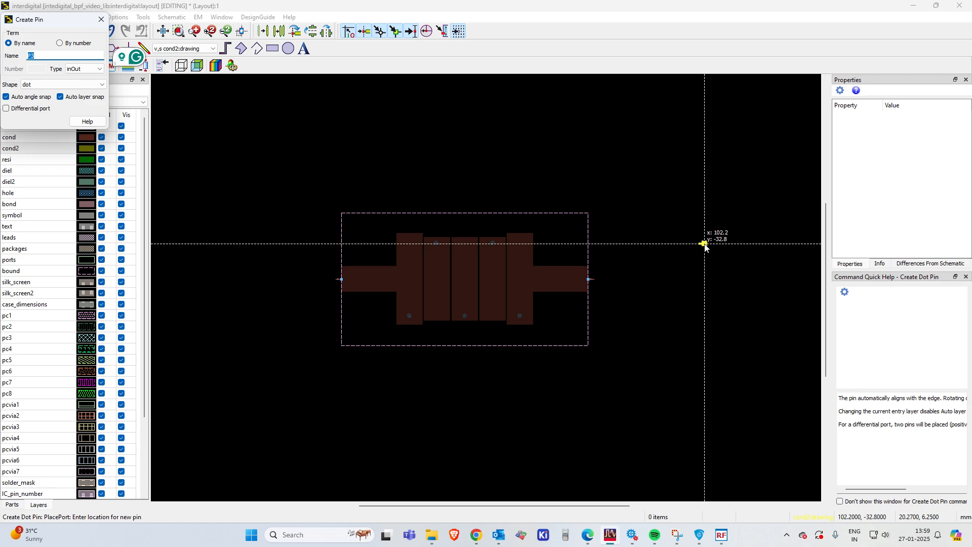
pyautogui.press('Escape')
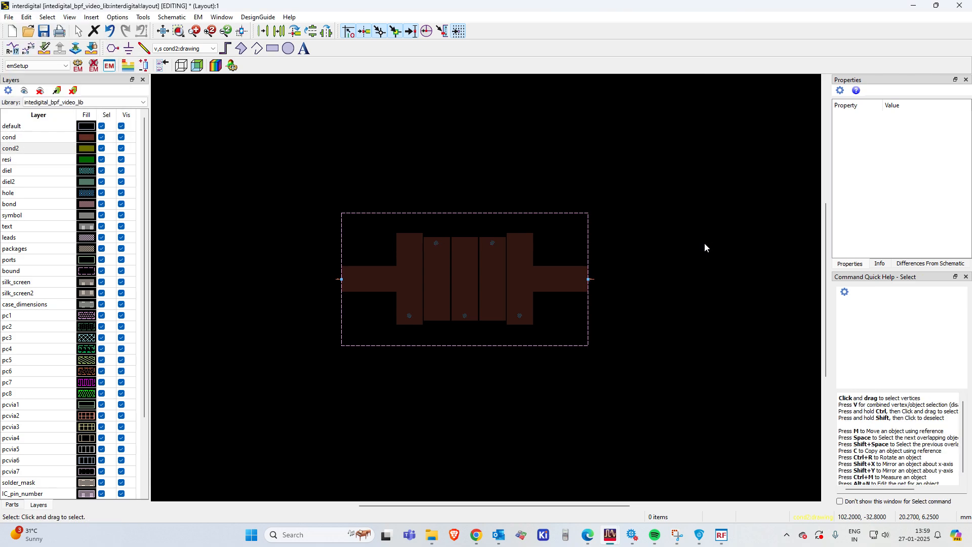
# Step: Switch to the filter paper in Edge and underline the 1 and 4 GHz frequency-axis limits of Figure 4
pyautogui.press('f')
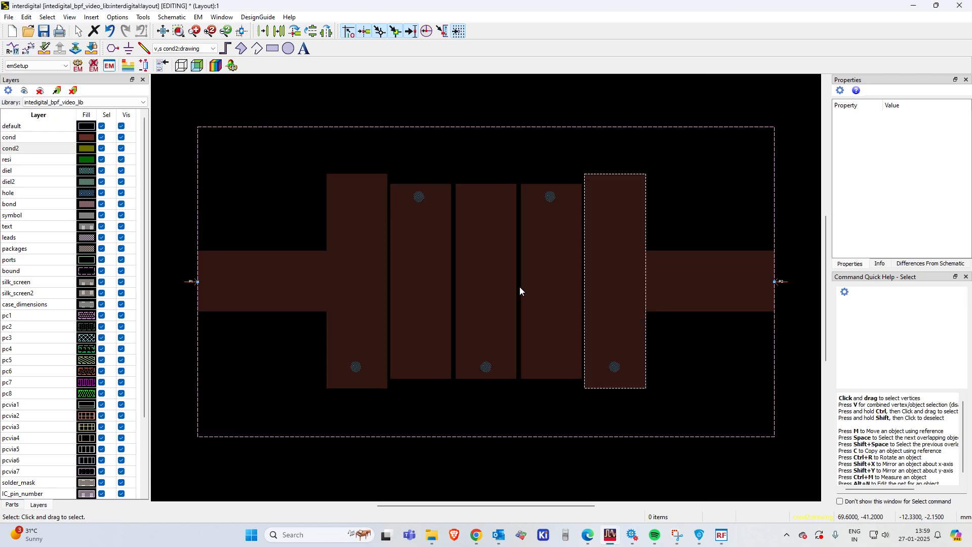
pyautogui.scroll(-2, 284, 255)
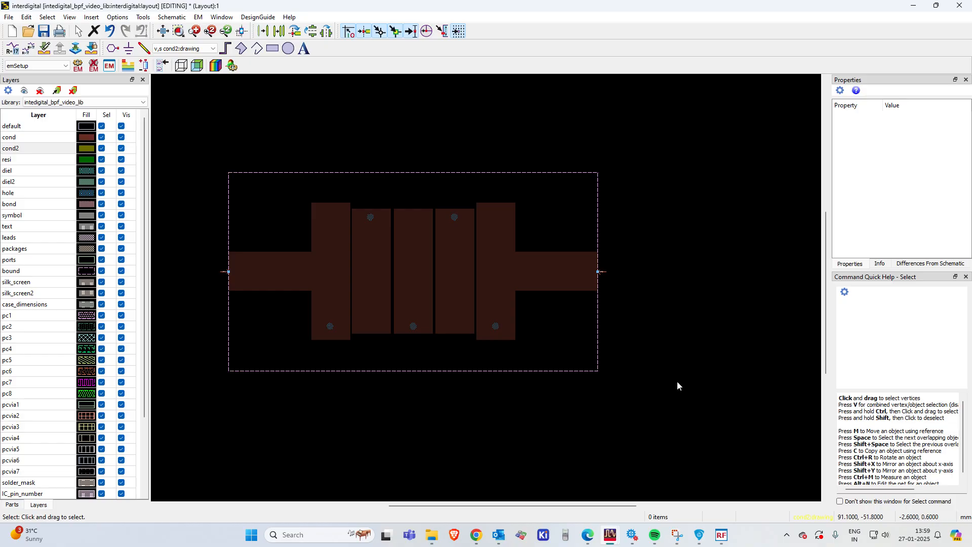
pyautogui.scroll(-1, 618, 274)
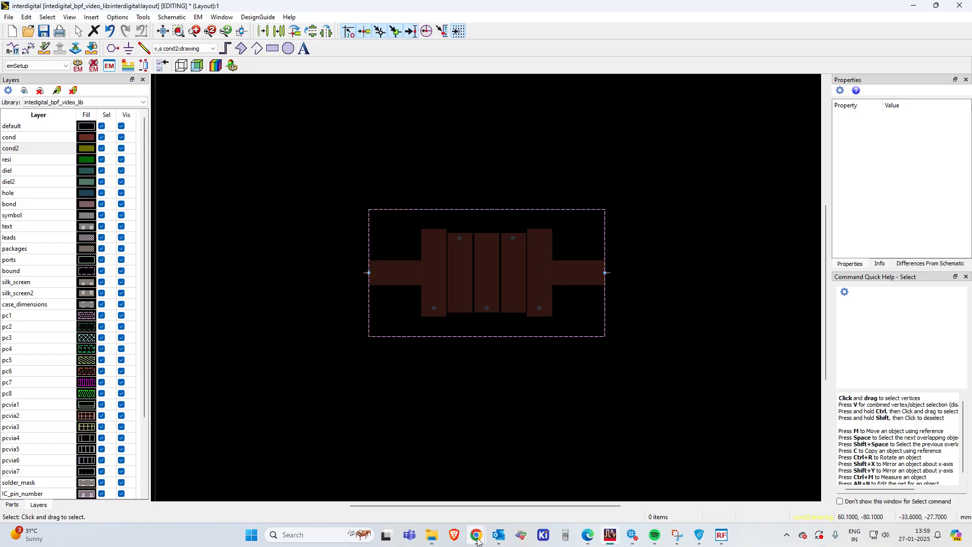
pyautogui.click(589, 536)
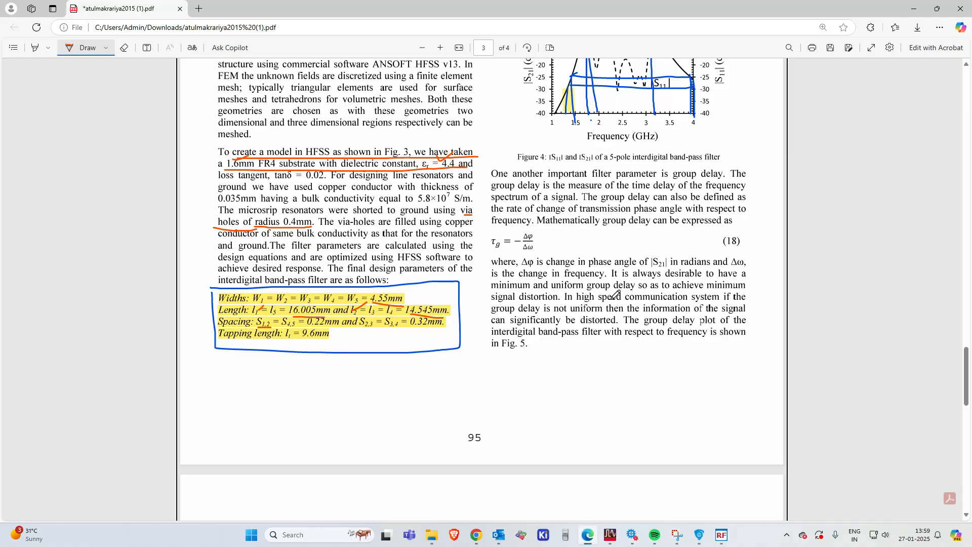
pyautogui.scroll(15, 615, 294)
pyautogui.scroll(15, 638, 293)
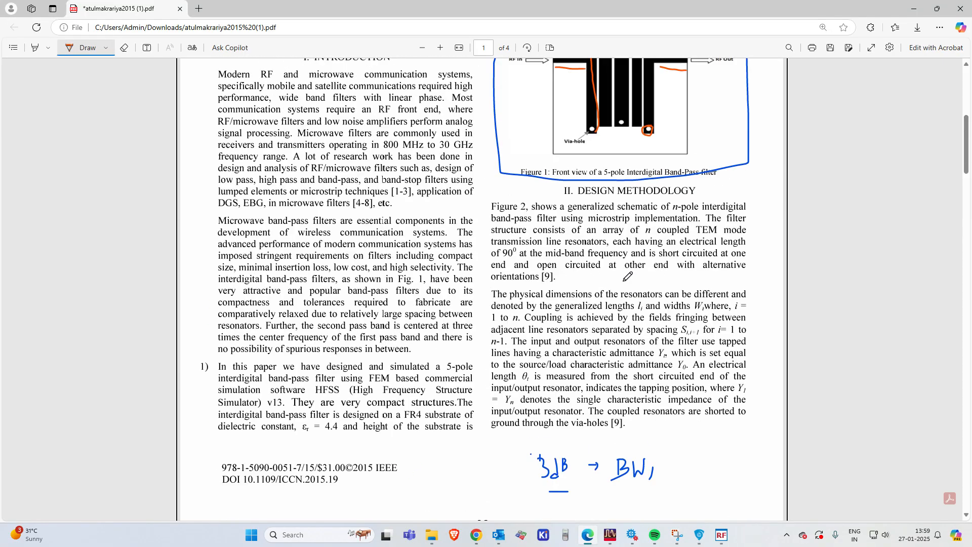
pyautogui.scroll(-18, 633, 294)
pyautogui.scroll(-10, 633, 293)
pyautogui.scroll(1, 582, 228)
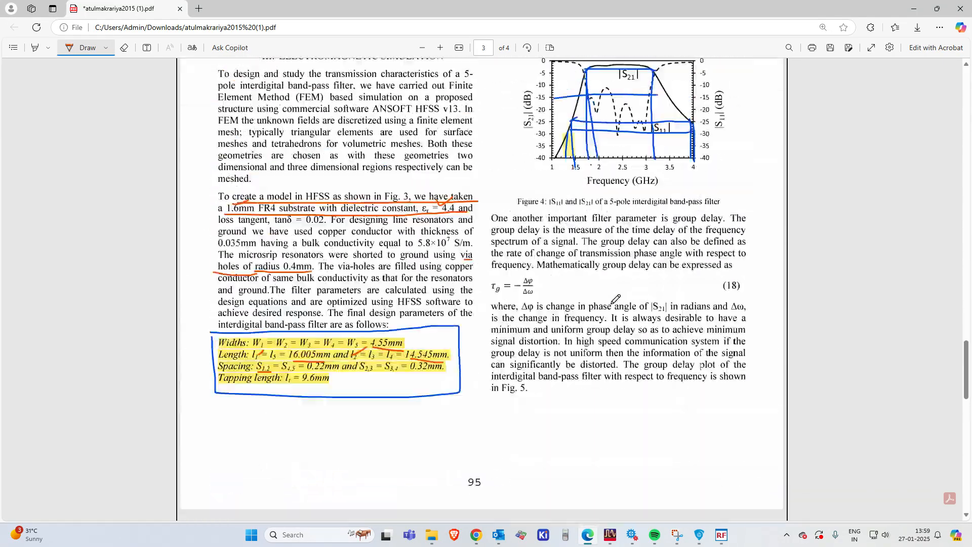
pyautogui.moveTo(692, 177); pyautogui.dragTo(699, 177)
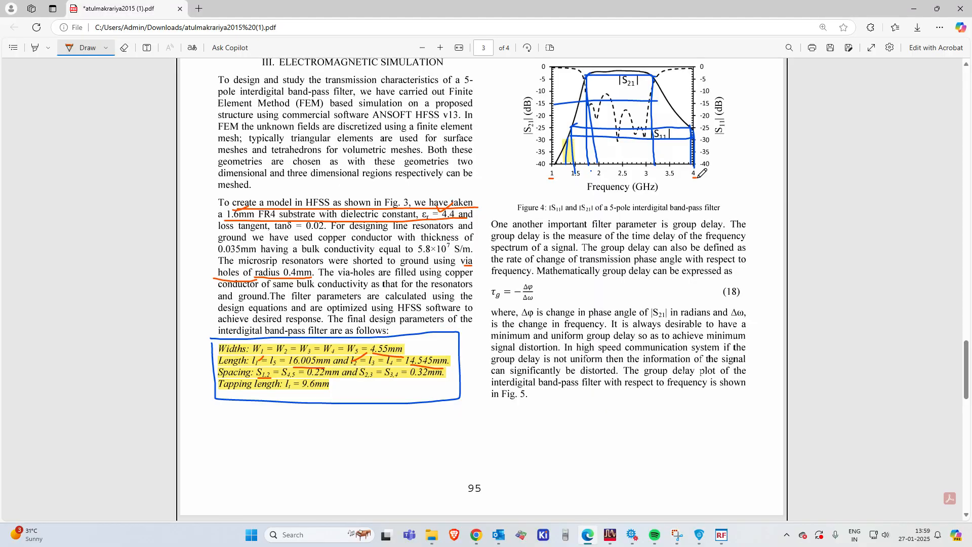
# Step: Return to the layout, open its EM setup and set the adaptive frequency sweep to run from 1 GHz to 4 GHz
pyautogui.click(914, 9)
pyautogui.click(111, 70)
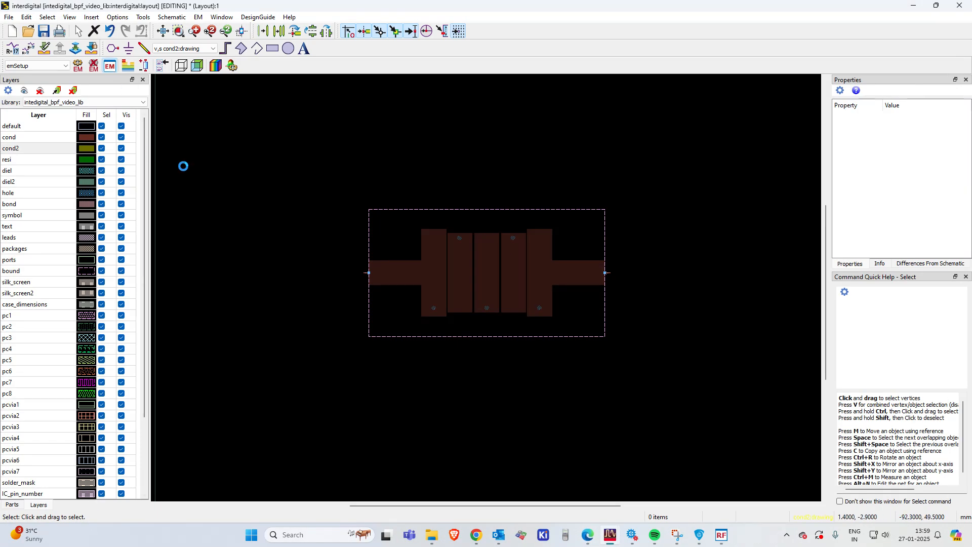
pyautogui.click(337, 181)
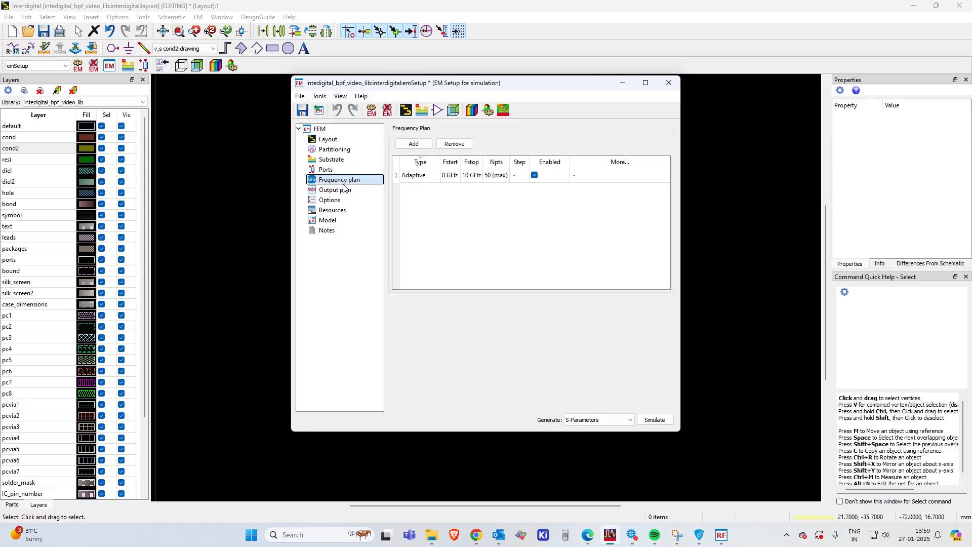
pyautogui.doubleClick(449, 176)
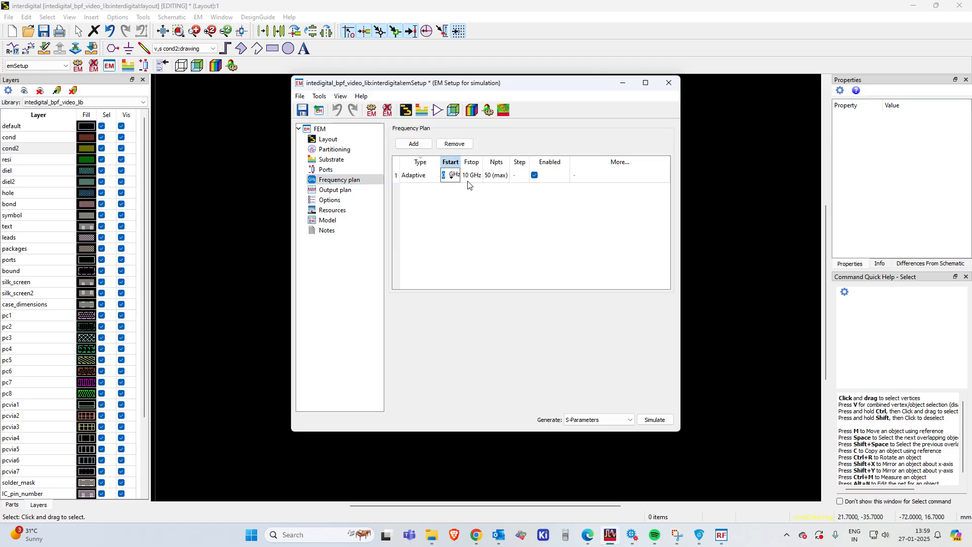
pyautogui.write('1')
pyautogui.press('Return')
pyautogui.doubleClick(471, 177)
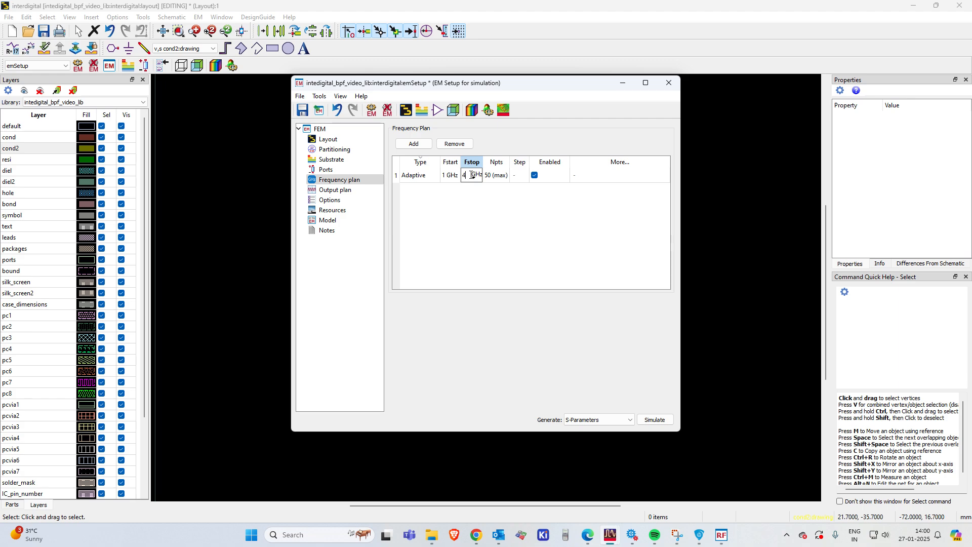
pyautogui.press('Return')
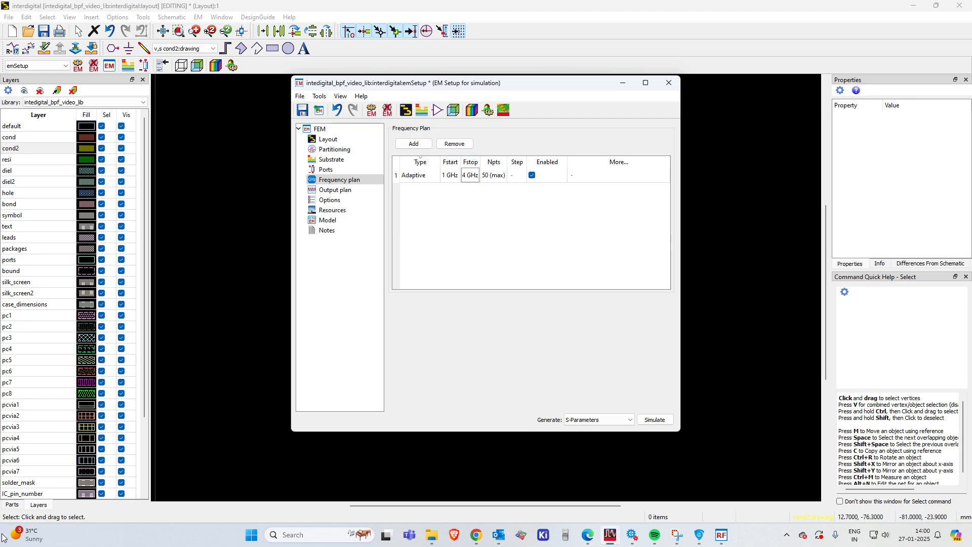
# Step: Review the output plan and run the FEM simulation to generate S-parameters
pyautogui.click(354, 189)
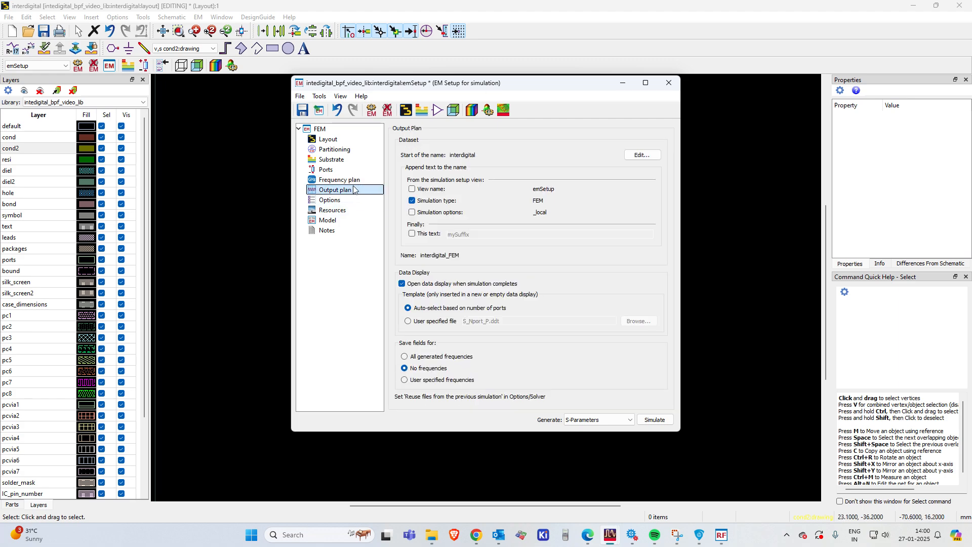
pyautogui.click(347, 180)
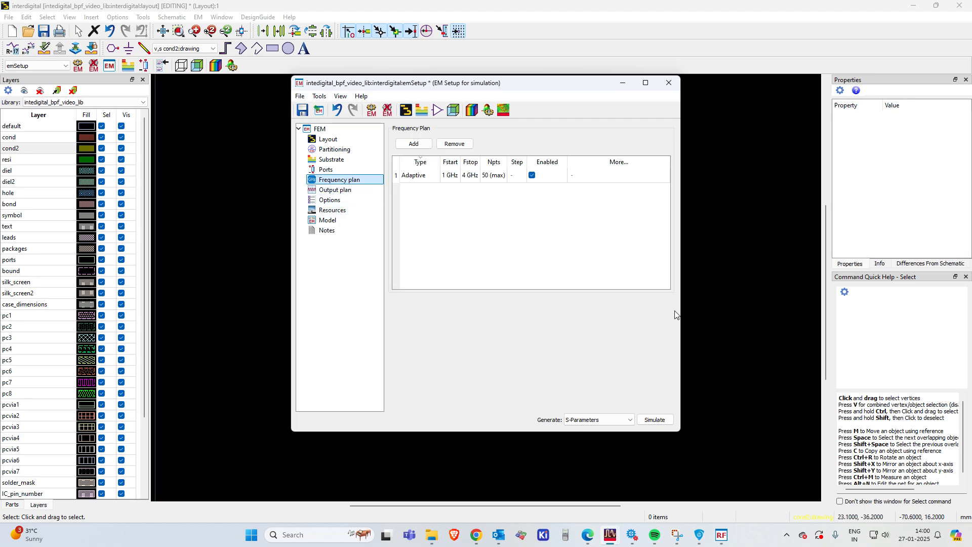
pyautogui.click(657, 421)
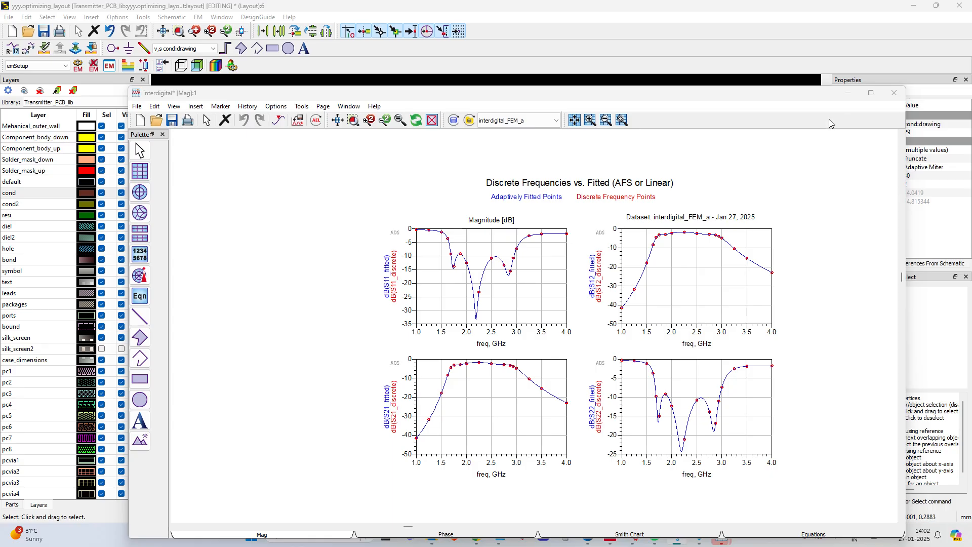
# Step: Maximize the simulation results display and place a new rectangular plot in the empty area away from the default plots
pyautogui.click(871, 95)
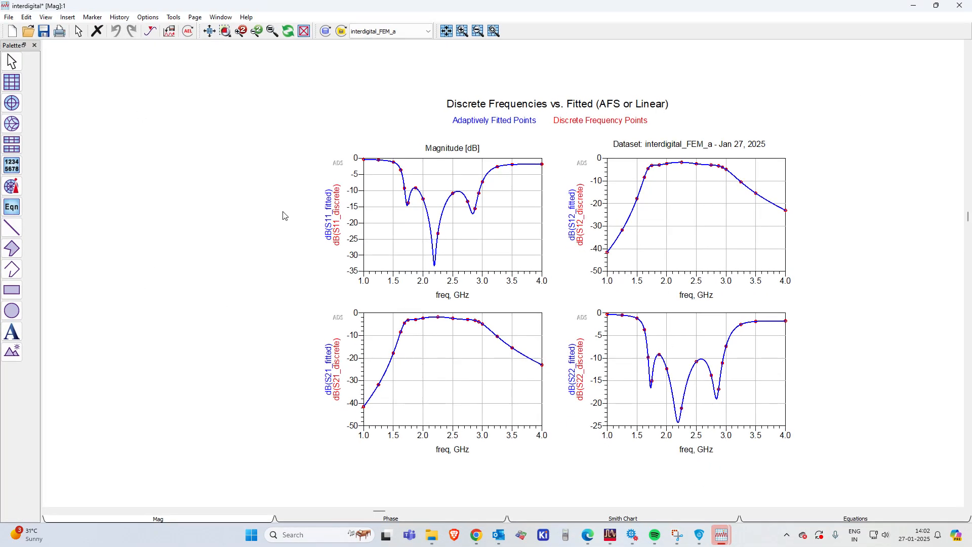
pyautogui.scroll(-5, 509, 271)
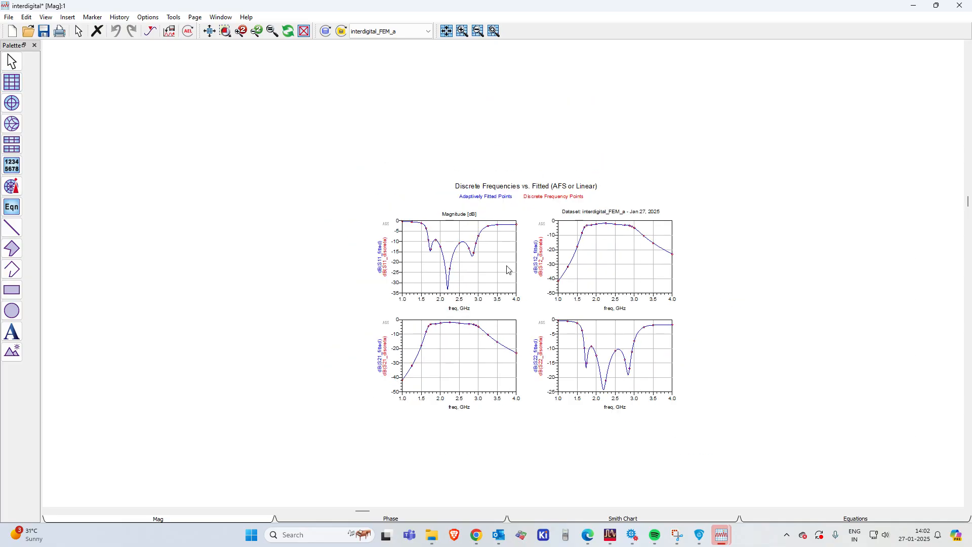
pyautogui.click(12, 82)
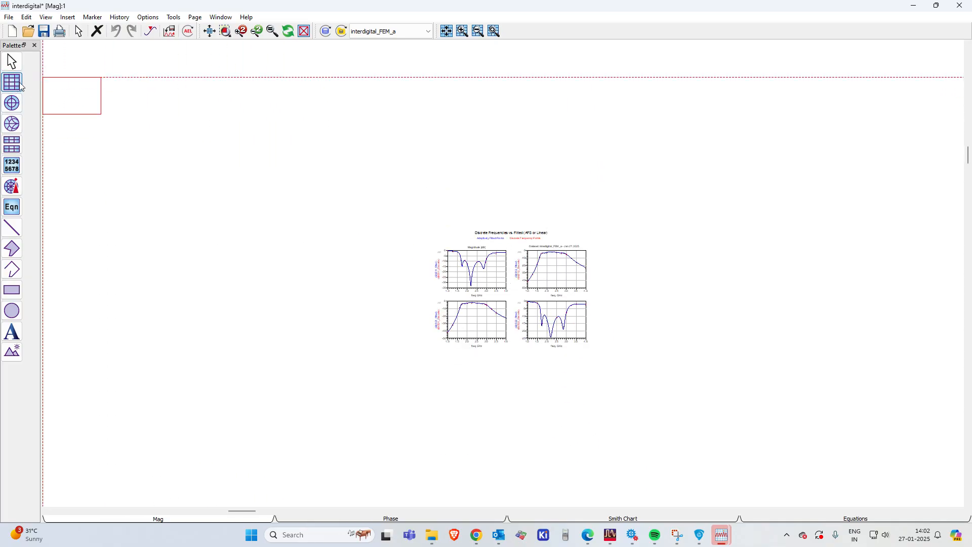
pyautogui.scroll(6, 495, 269)
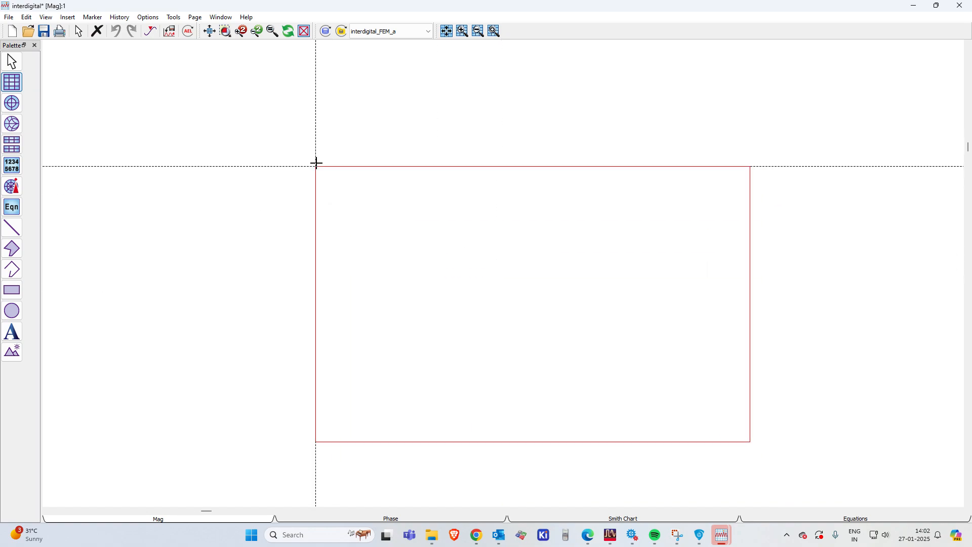
pyautogui.click(243, 122)
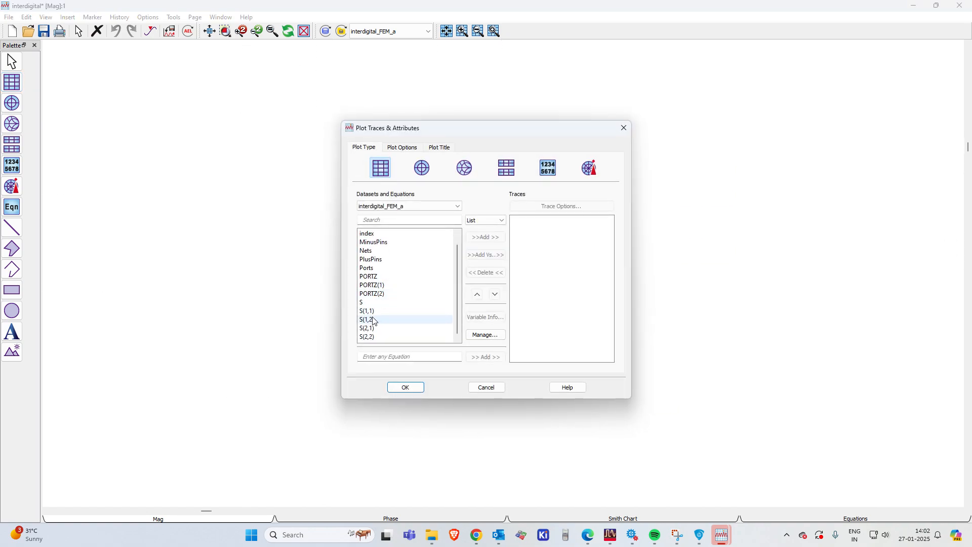
# Step: Add S(1,1), S(1,2), S(2,1) and S(2,2) from the interdigital_FEM_a dataset to the new plot in dB
pyautogui.click(382, 311)
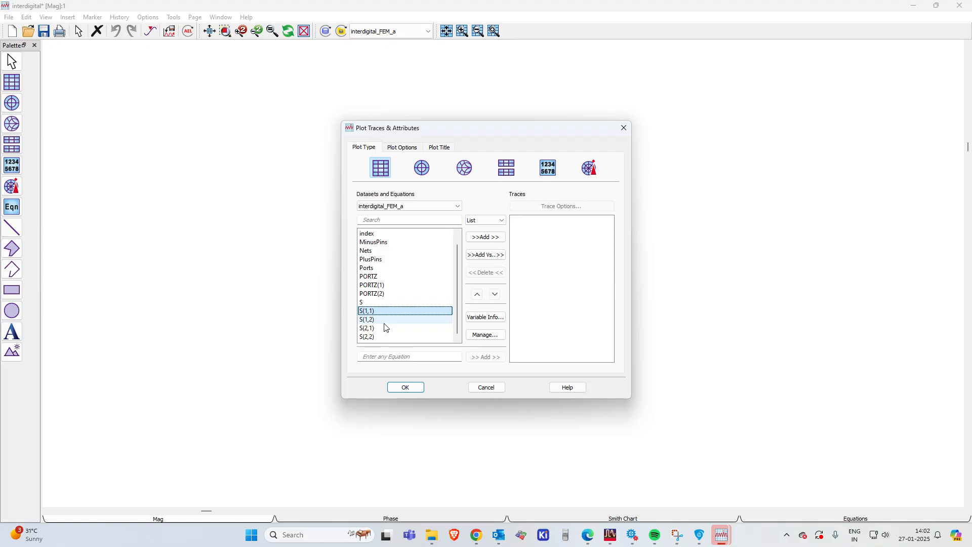
pyautogui.keyDown('ctrl'); pyautogui.click(383, 320); pyautogui.keyUp('ctrl')
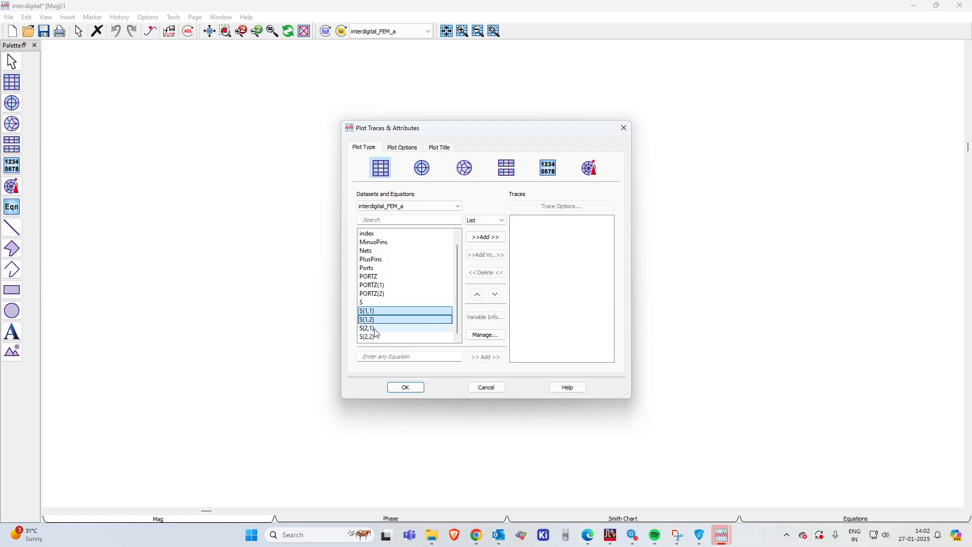
pyautogui.keyDown('ctrl'); pyautogui.click(374, 329); pyautogui.keyUp('ctrl')
pyautogui.keyDown('ctrl'); pyautogui.click(372, 337); pyautogui.keyUp('ctrl')
pyautogui.click(485, 237)
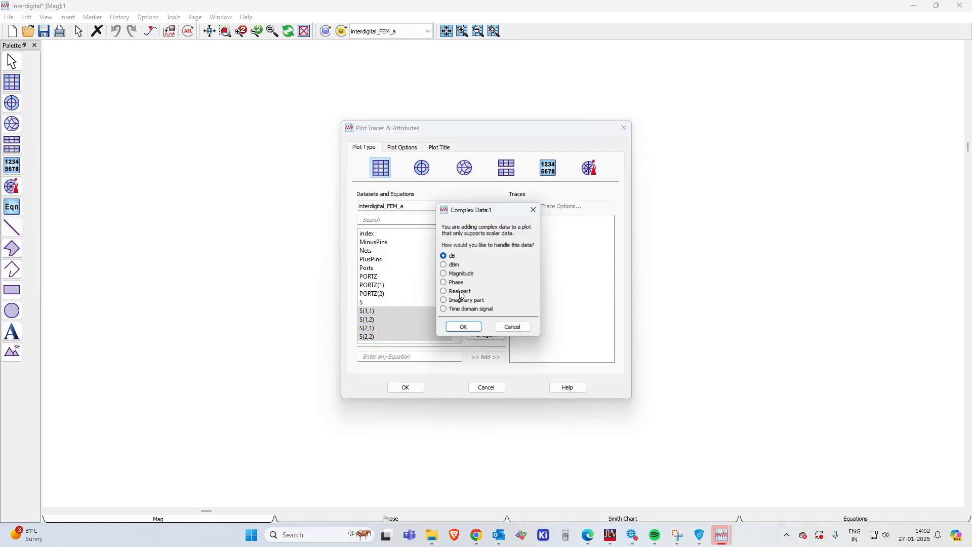
pyautogui.click(463, 328)
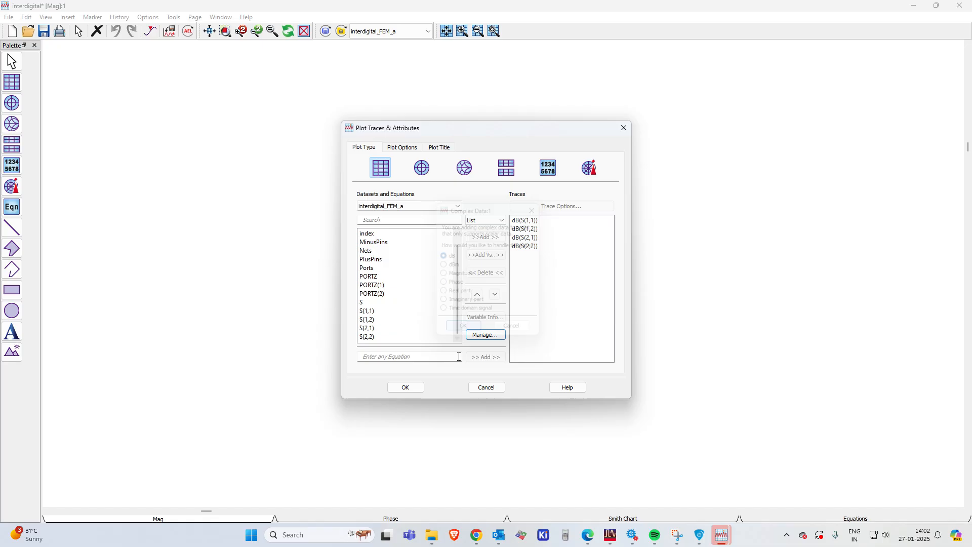
pyautogui.click(421, 388)
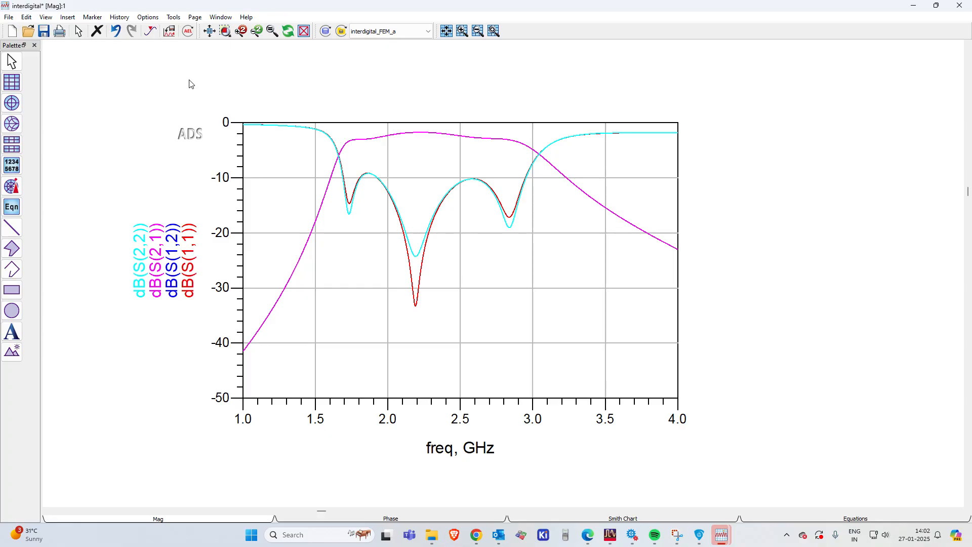
# Step: Add a line marker at the deepest S(1,1) dip, at about 2.195 GHz, and place its readout beside the plot
pyautogui.click(92, 17)
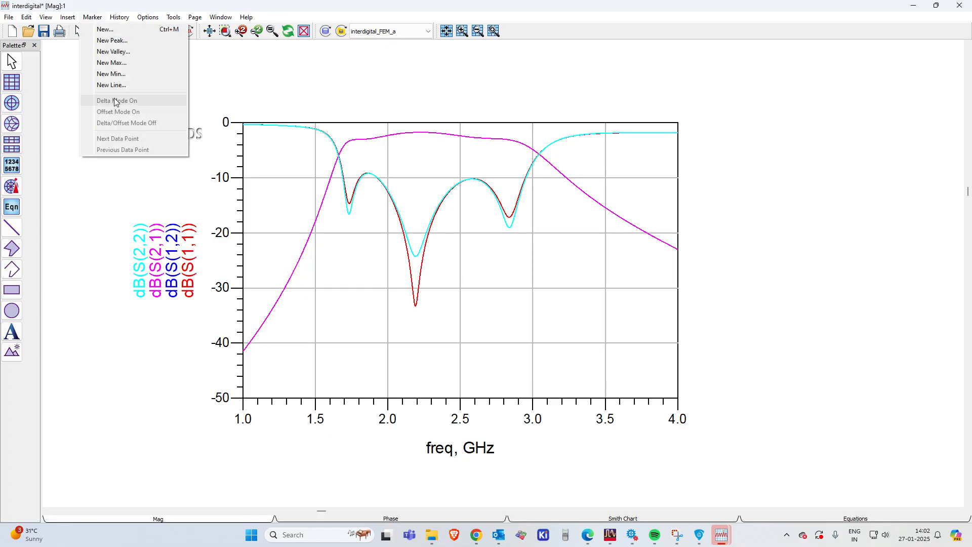
pyautogui.click(101, 83)
pyautogui.click(416, 304)
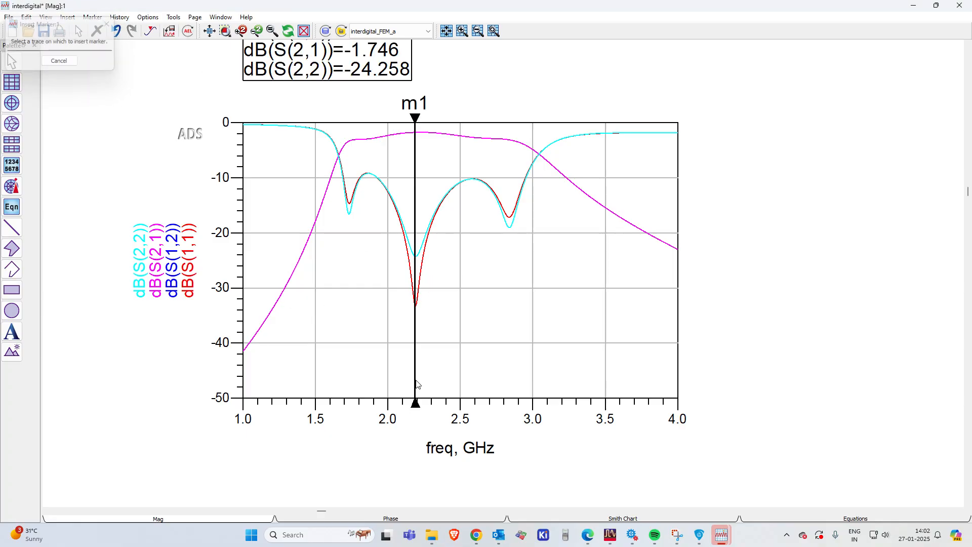
pyautogui.moveTo(360, 62)
pyautogui.mouseDown()
pyautogui.moveTo(807, 224)
pyautogui.moveTo(818, 255)
pyautogui.mouseUp()
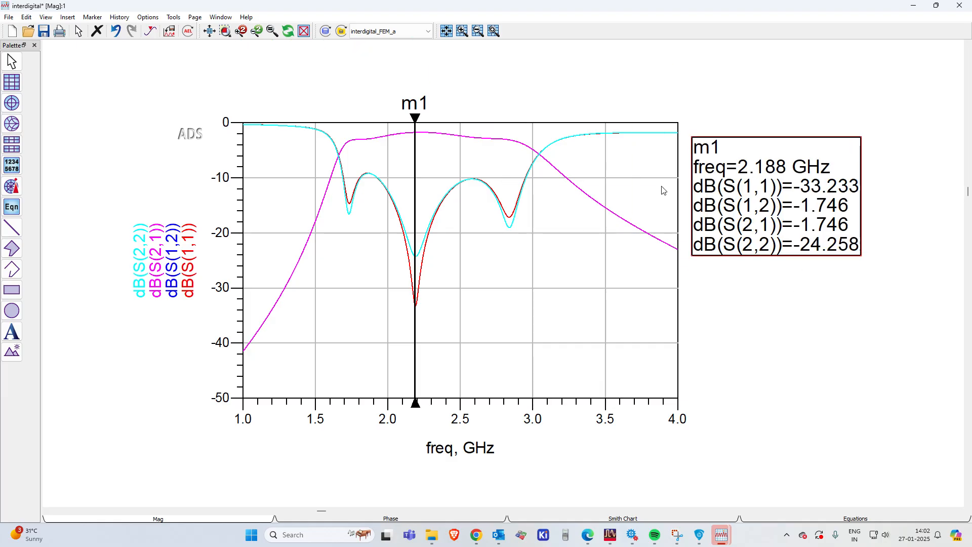
pyautogui.moveTo(415, 408); pyautogui.dragTo(416, 405)
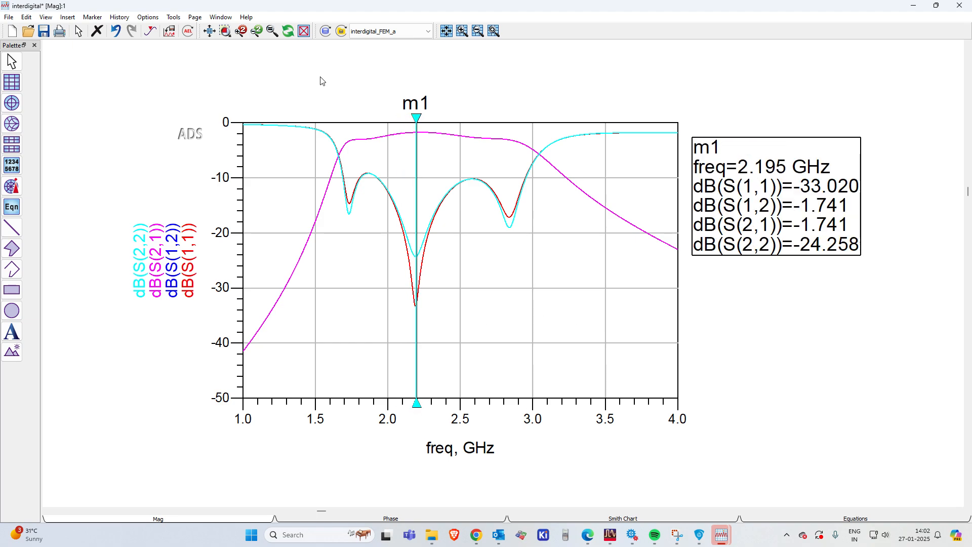
# Step: Add a marker at the lower passband-edge crossing, about 1.652 GHz on S(2,2), and place its readout below that of m1
pyautogui.click(92, 17)
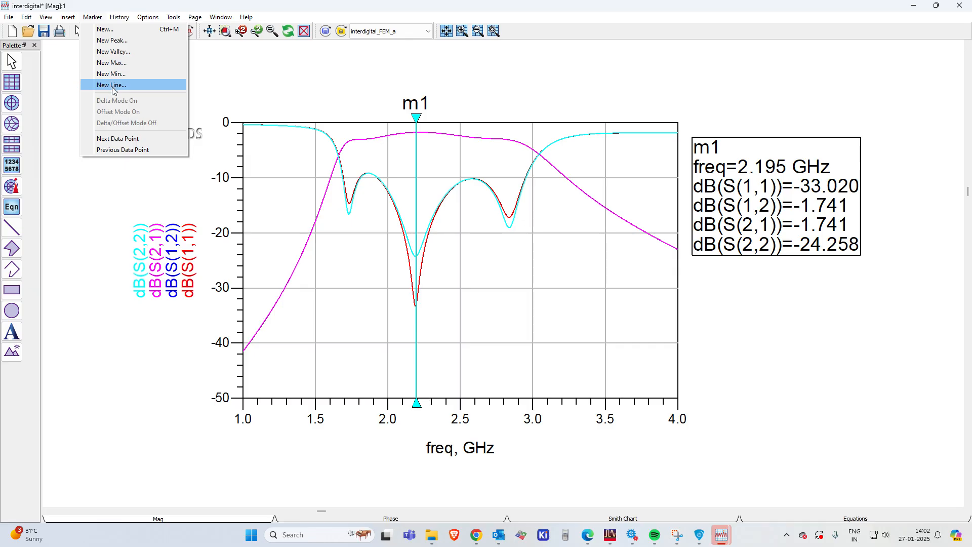
pyautogui.click(118, 44)
pyautogui.click(336, 153)
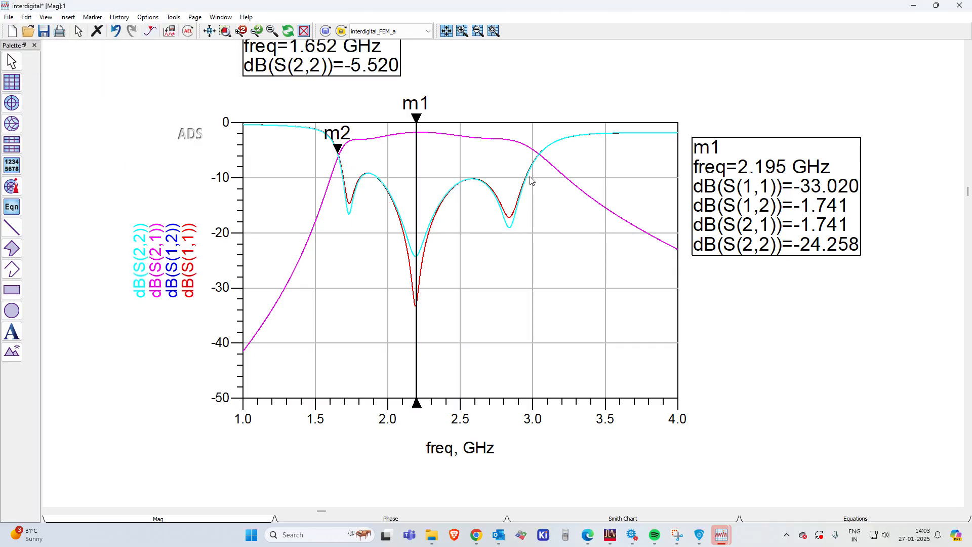
pyautogui.moveTo(352, 68)
pyautogui.mouseDown()
pyautogui.moveTo(760, 341)
pyautogui.moveTo(820, 323)
pyautogui.moveTo(815, 310)
pyautogui.mouseUp()
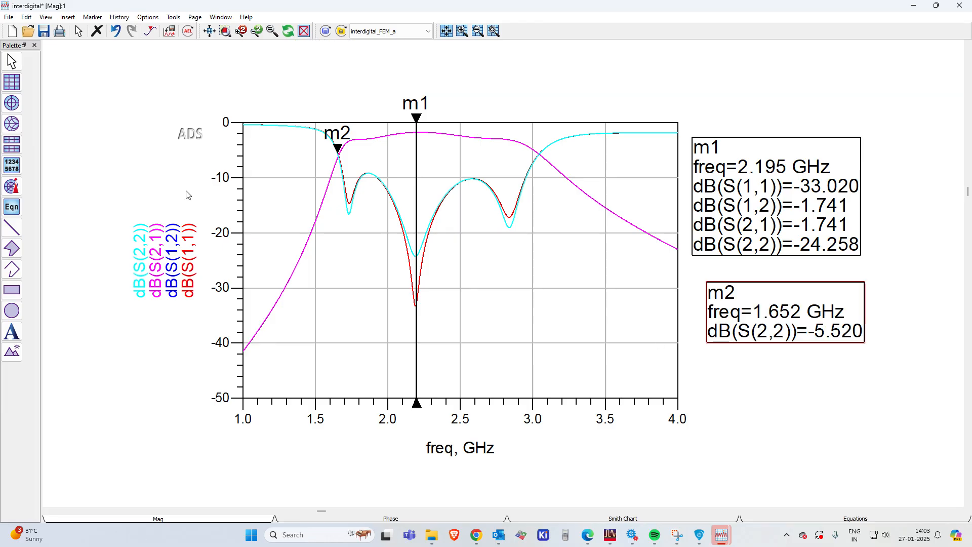
# Step: Add a marker at the upper passband-edge crossing, about 3.039 GHz on S(2,1), and place its readout below that of m2
pyautogui.click(149, 31)
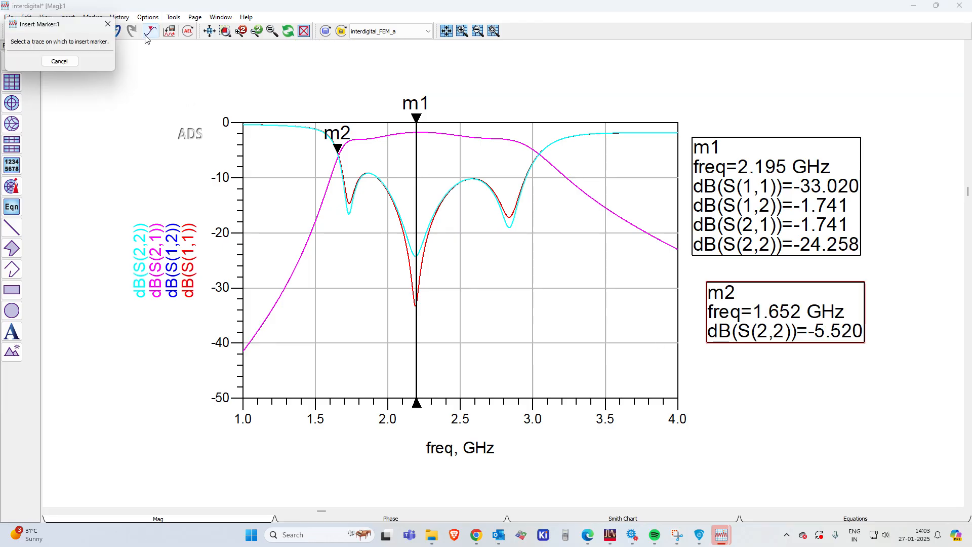
pyautogui.click(539, 152)
pyautogui.moveTo(323, 61); pyautogui.dragTo(793, 401)
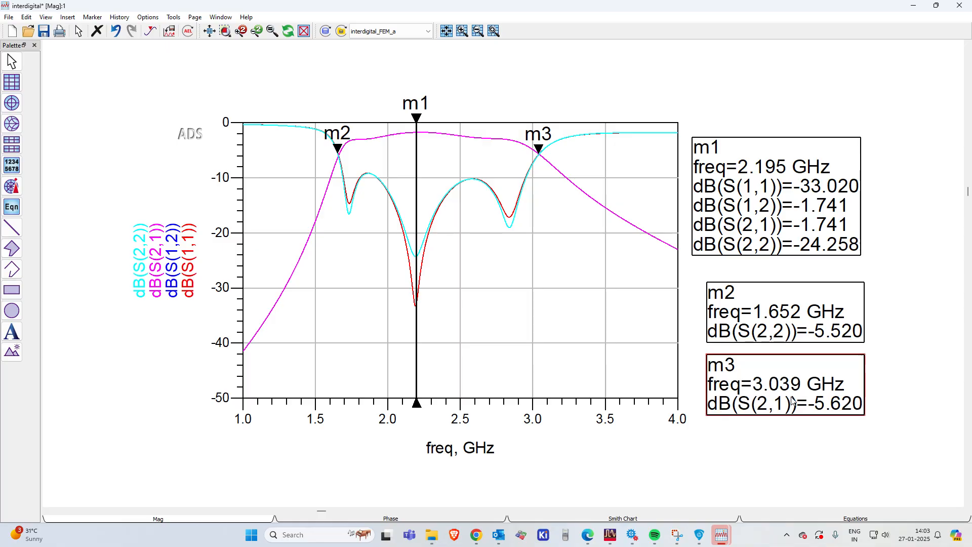
# Step: Add a marker at the 4.000 GHz end of the S(2,1) trace and place its readout on the plot's left side
pyautogui.click(149, 31)
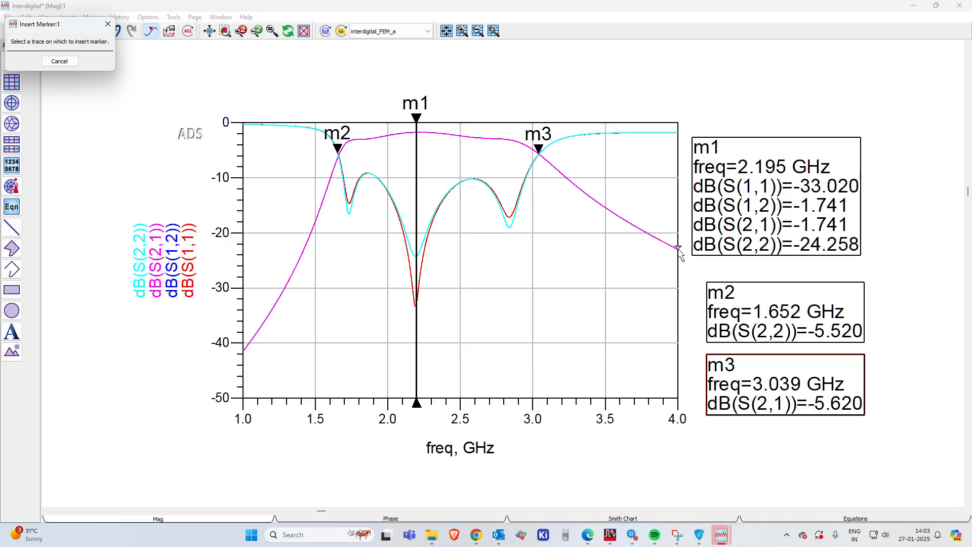
pyautogui.click(678, 250)
pyautogui.moveTo(291, 53); pyautogui.dragTo(100, 170)
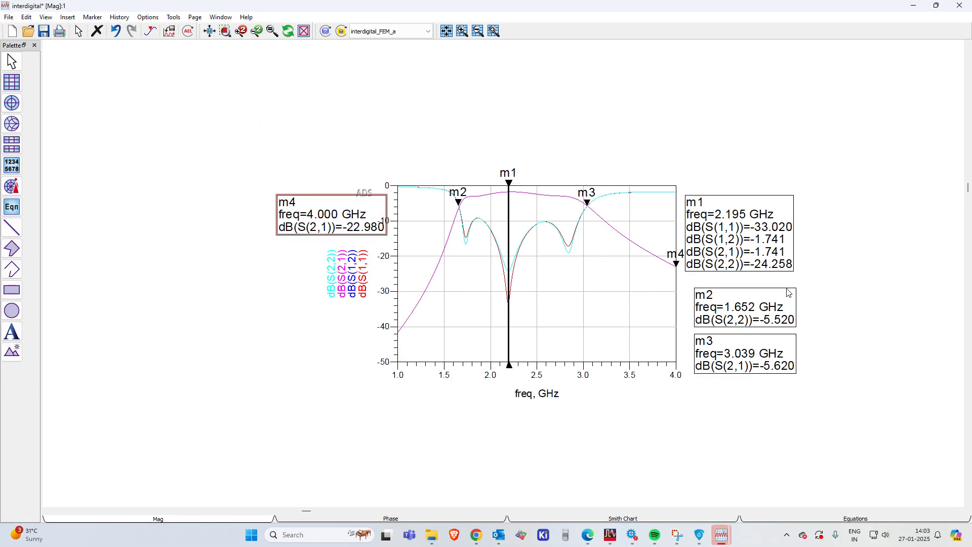
# Step: Add a marker on the rising S(2,1) skirt at about 1.398 GHz and arrange its readout below that of m4, clear of the plot
pyautogui.click(150, 31)
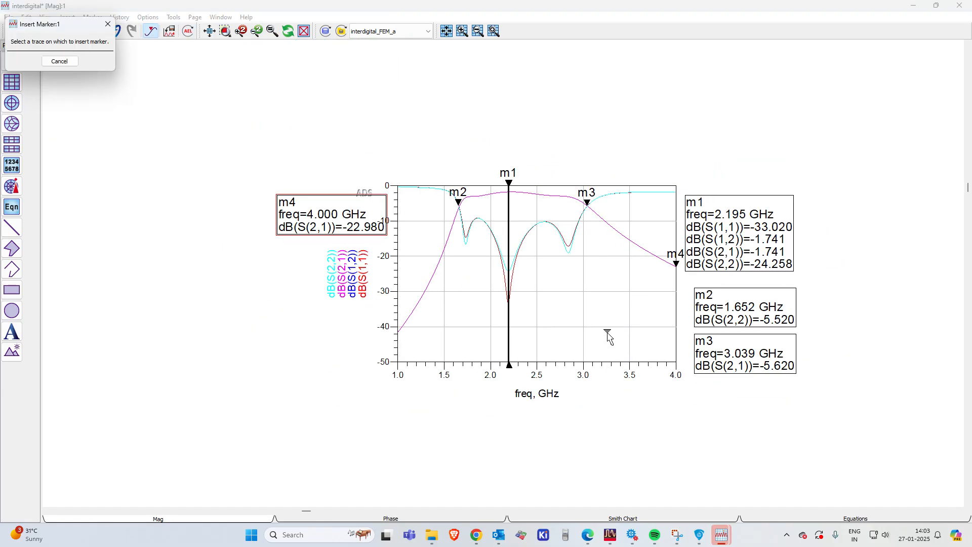
pyautogui.click(434, 276)
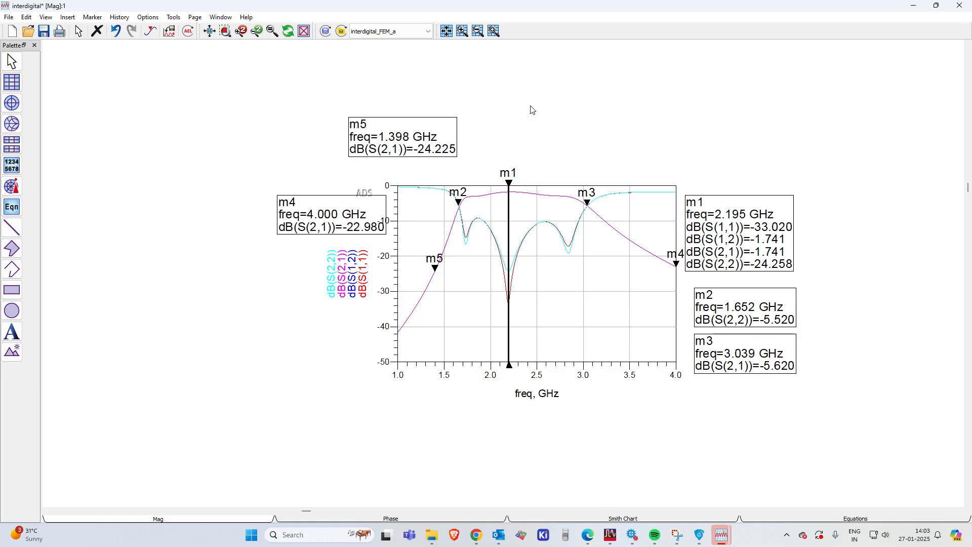
pyautogui.moveTo(446, 145); pyautogui.dragTo(365, 287)
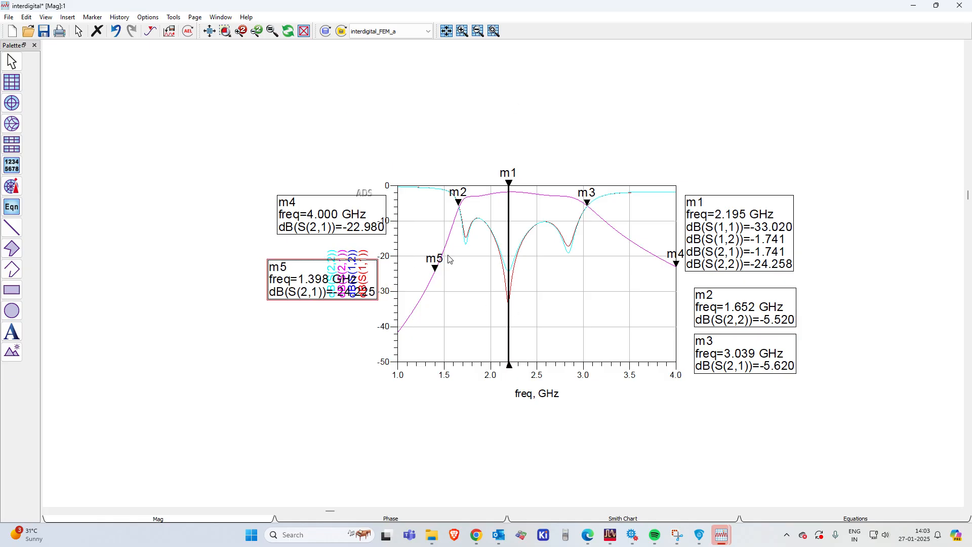
pyautogui.moveTo(314, 223); pyautogui.dragTo(296, 222)
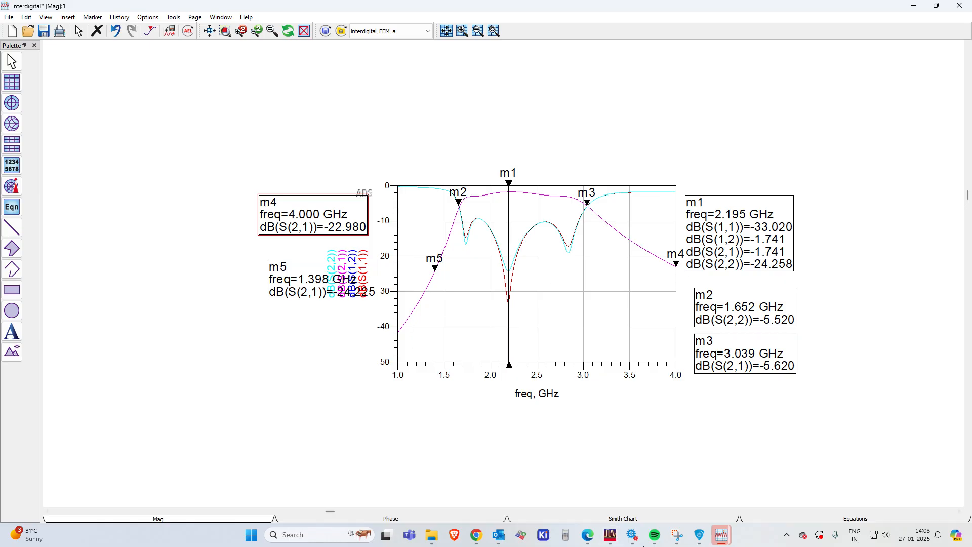
# Step: Switch to the reference paper in the browser to check the Figure 4 response, and return to the simulated S-parameter plot
pyautogui.moveTo(479, 537)
pyautogui.click(588, 535)
pyautogui.scroll(4, 684, 288)
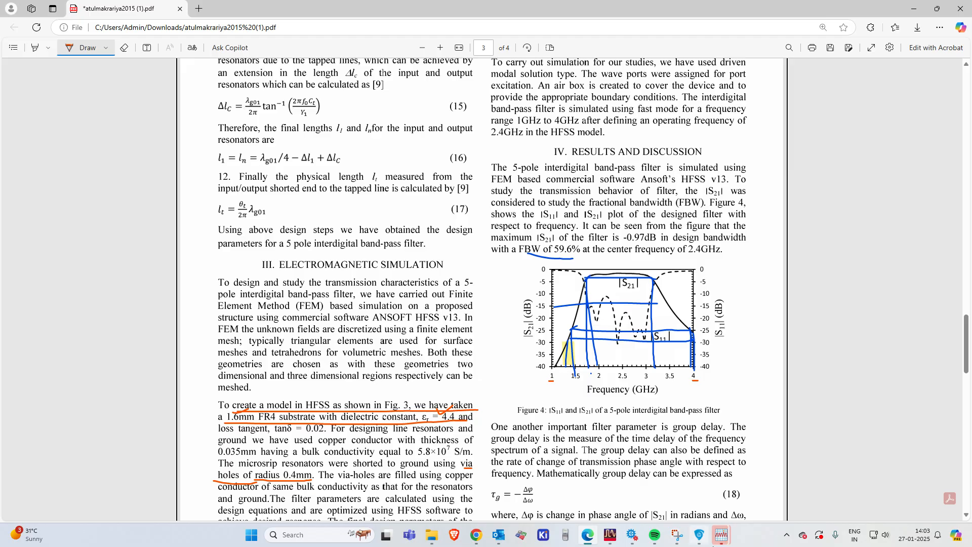
pyautogui.moveTo(616, 539)
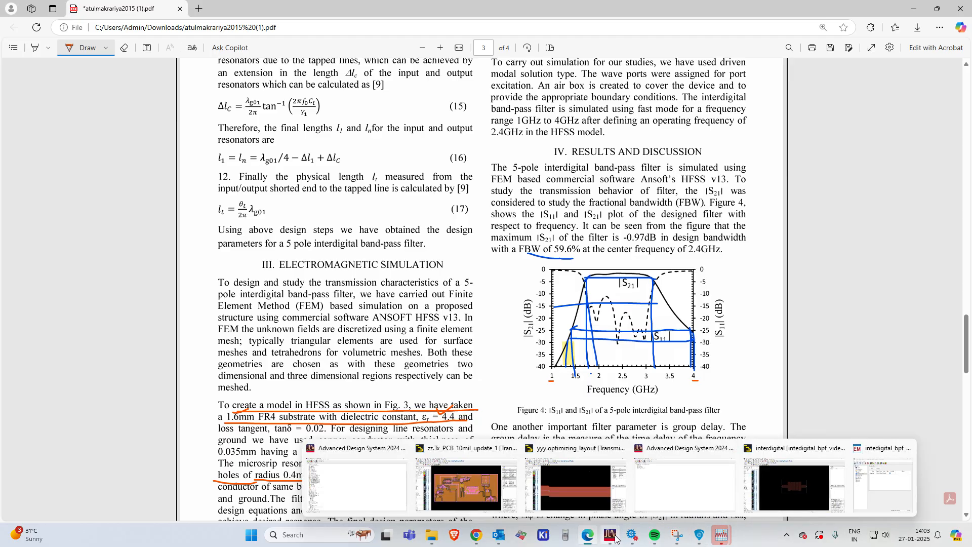
pyautogui.click(785, 494)
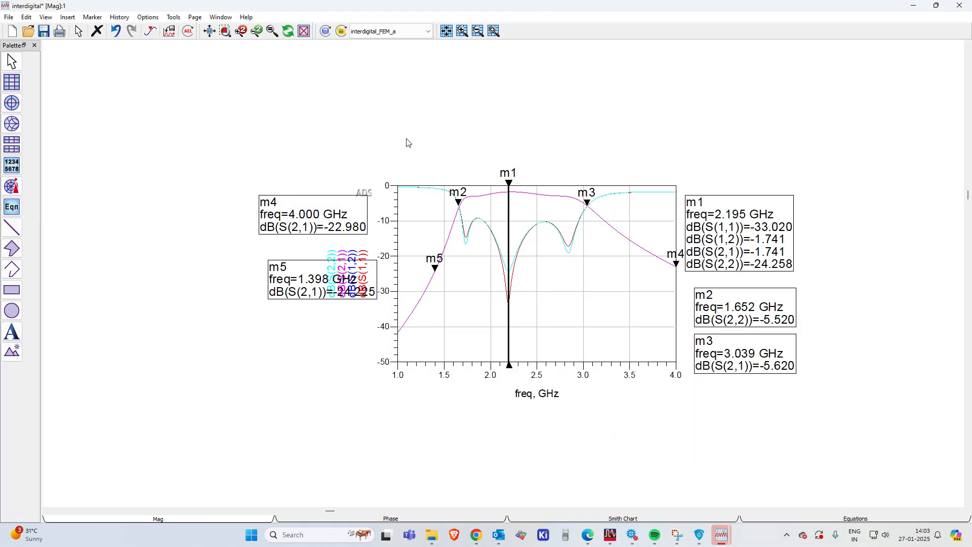
# Step: Add a marker at the 1.000 GHz start of the S(2,1) trace and place its readout below that of m5
pyautogui.click(150, 31)
pyautogui.click(398, 332)
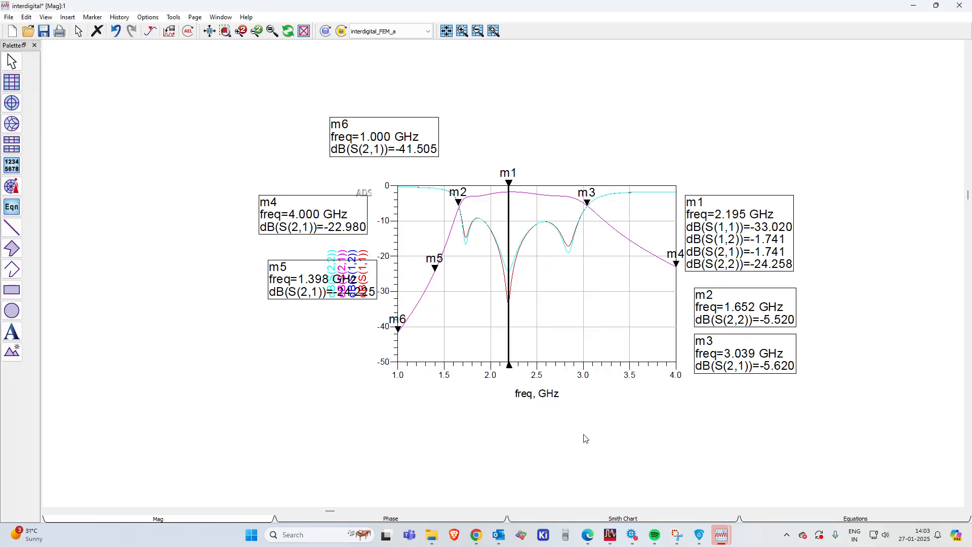
pyautogui.moveTo(416, 148)
pyautogui.mouseDown()
pyautogui.moveTo(304, 373)
pyautogui.moveTo(333, 346)
pyautogui.mouseUp()
pyautogui.click(653, 464)
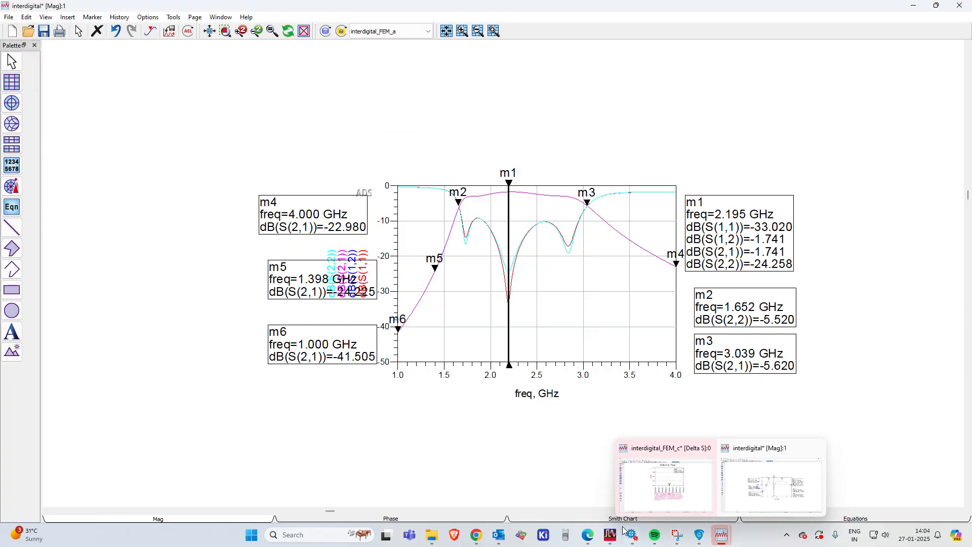
# Step: Switch to the reference paper in the browser and review the Figure 3 filter model and the Figure 4 S-parameter plot
pyautogui.click(587, 535)
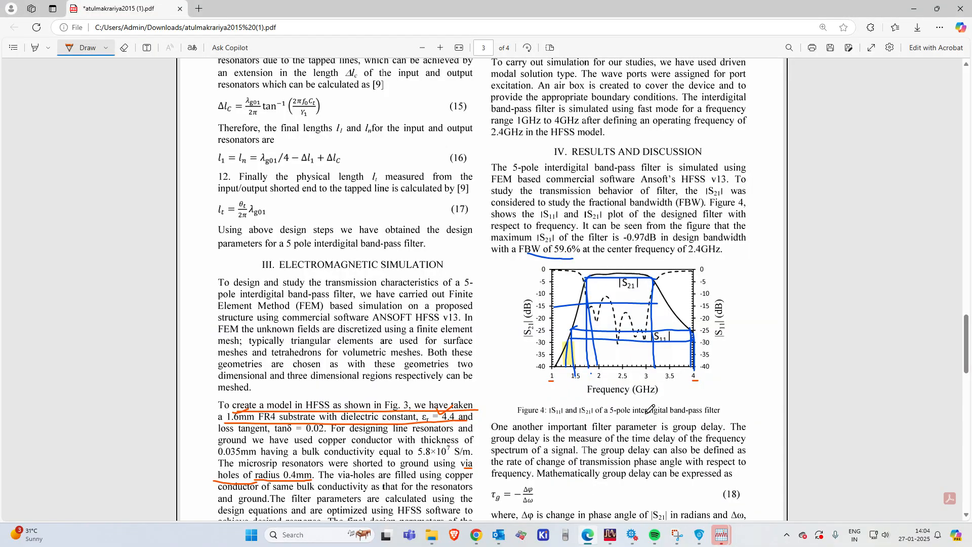
pyautogui.scroll(2, 744, 308)
pyautogui.scroll(-2, 729, 324)
pyautogui.scroll(5, 669, 365)
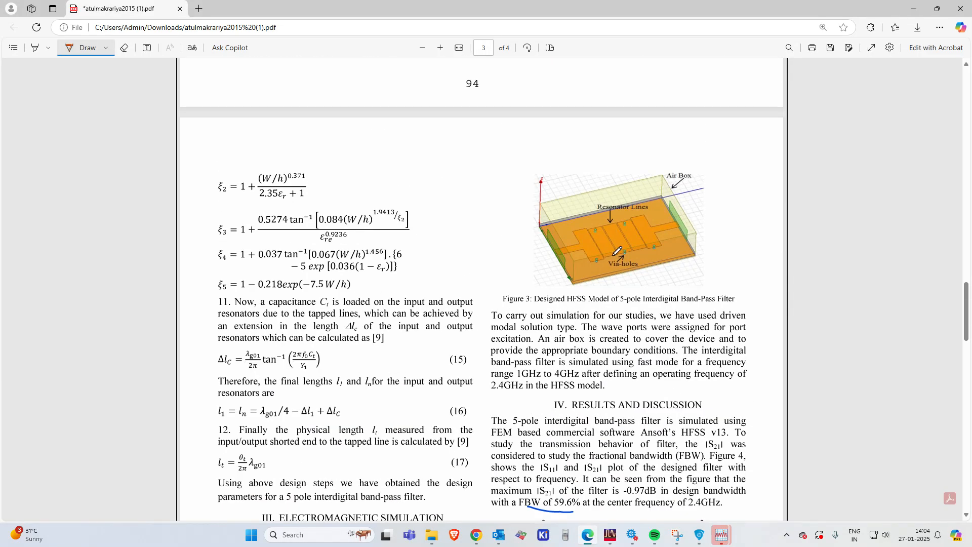
pyautogui.scroll(-3, 578, 320)
pyautogui.scroll(-2, 578, 321)
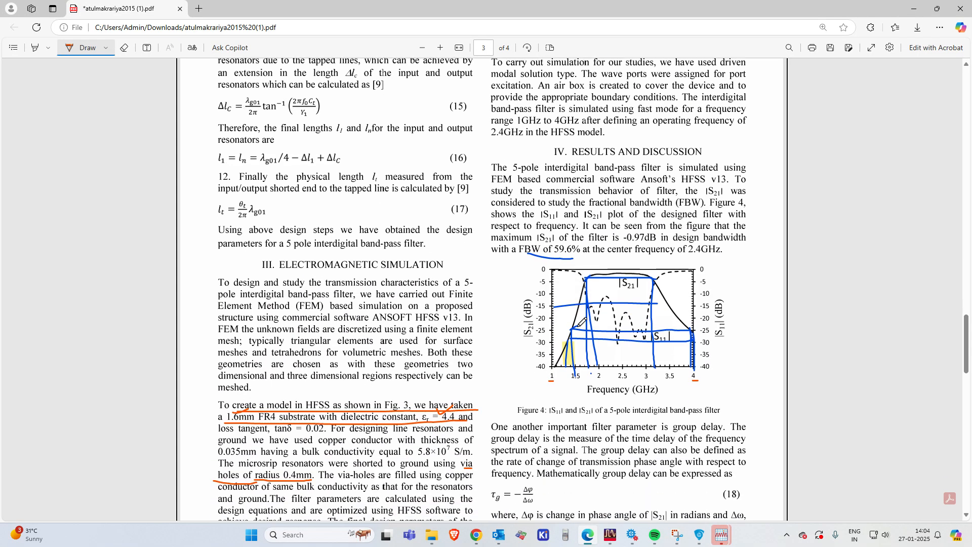
# Step: Switch to the filter layout and create the 3D view's master substrate by copying intedigital_bpf_video_lib:fr4, closing the resulting substrate window
pyautogui.moveTo(610, 542)
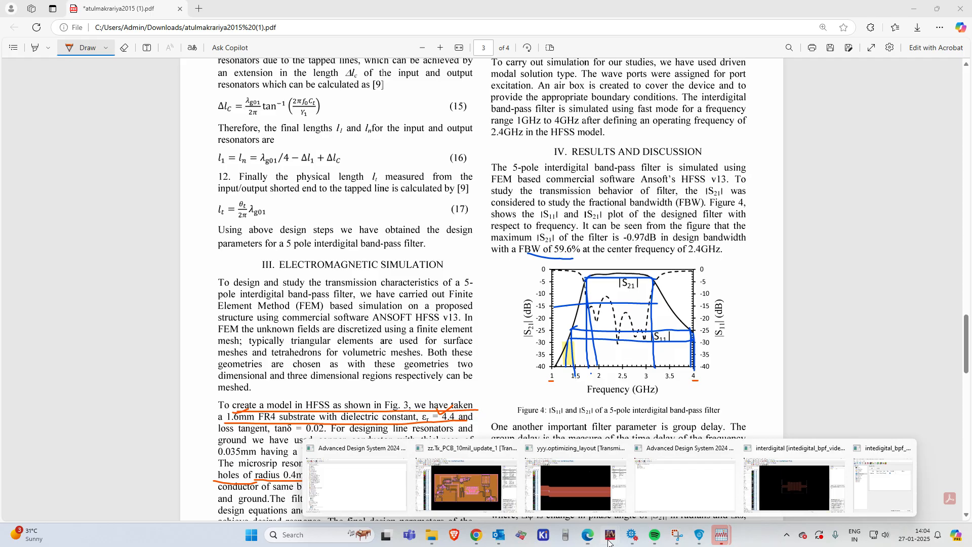
pyautogui.click(795, 495)
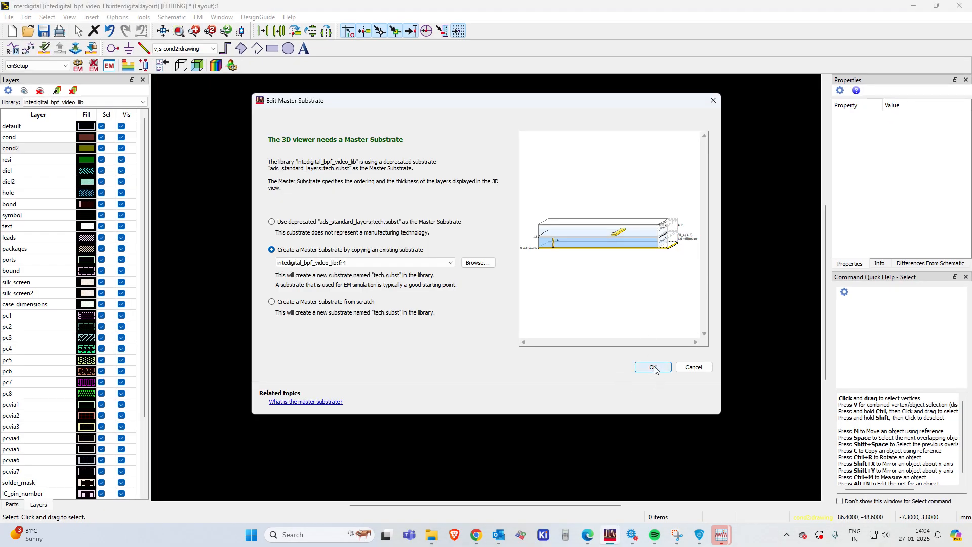
pyautogui.click(654, 367)
pyautogui.click(863, 360)
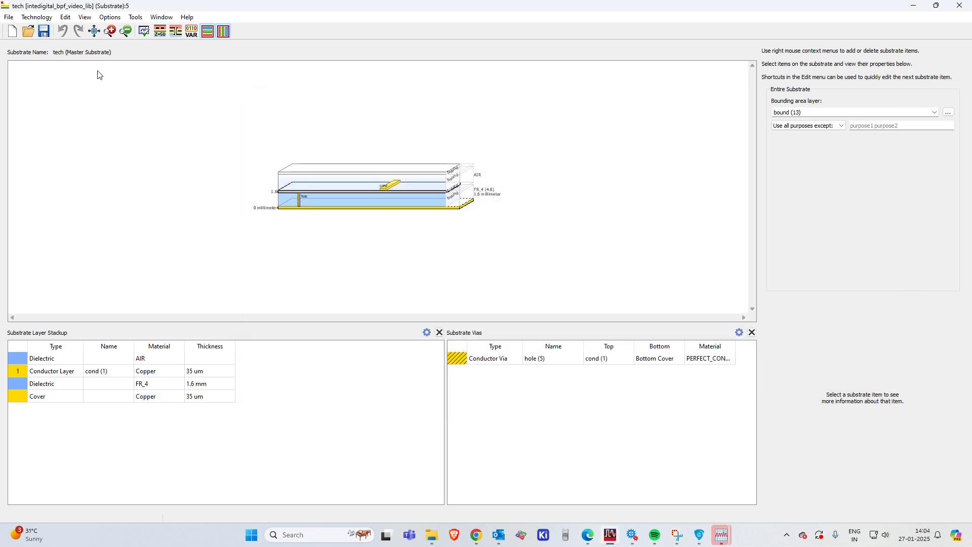
pyautogui.click(960, 5)
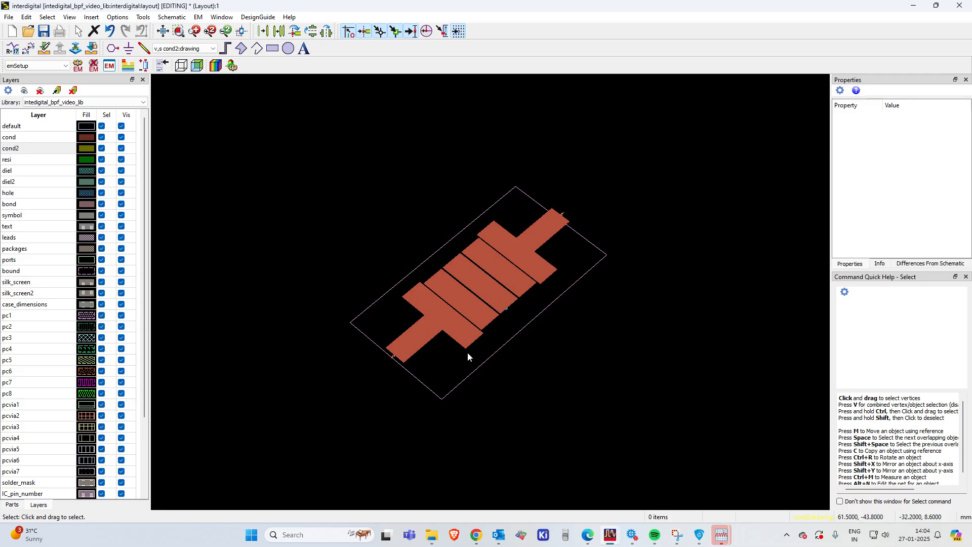
# Step: Examine the filter in 3D from several angles, including the resonator lines and the via holes beneath them
pyautogui.moveTo(466, 352); pyautogui.dragTo(444, 269)
pyautogui.moveTo(484, 305); pyautogui.dragTo(524, 403)
pyautogui.moveTo(516, 355); pyautogui.dragTo(518, 425)
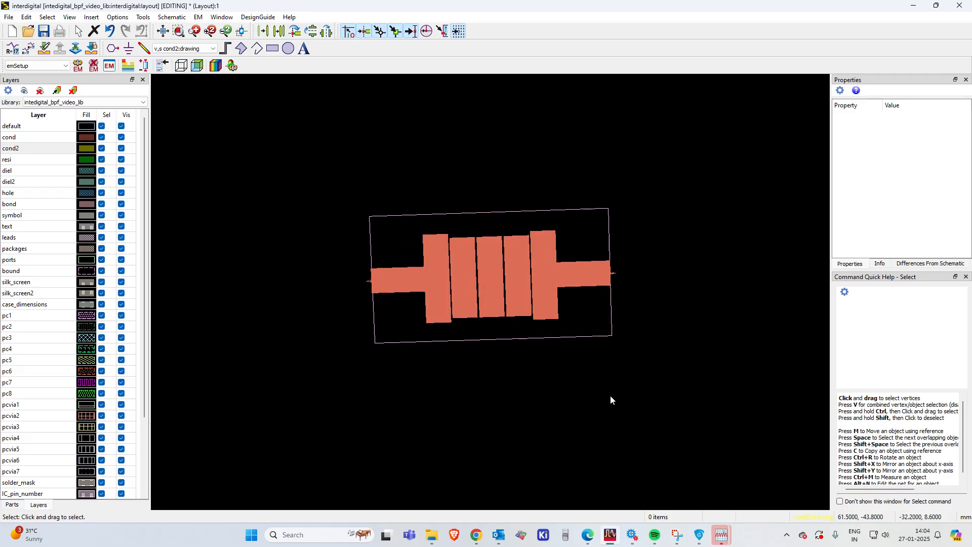
pyautogui.press('f')
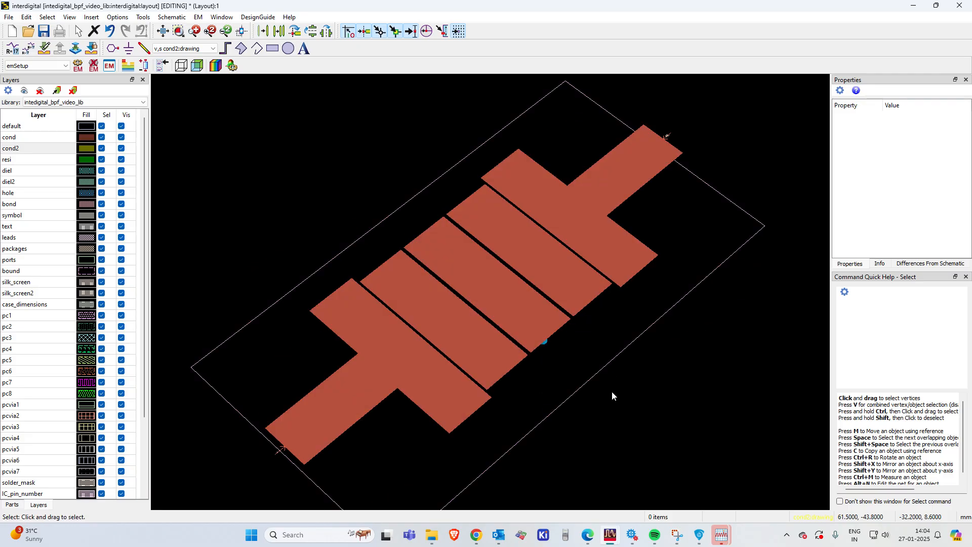
pyautogui.moveTo(612, 395)
pyautogui.mouseDown()
pyautogui.moveTo(393, 276)
pyautogui.moveTo(527, 319)
pyautogui.moveTo(469, 308)
pyautogui.moveTo(521, 321)
pyautogui.moveTo(478, 336)
pyautogui.moveTo(595, 395)
pyautogui.mouseUp()
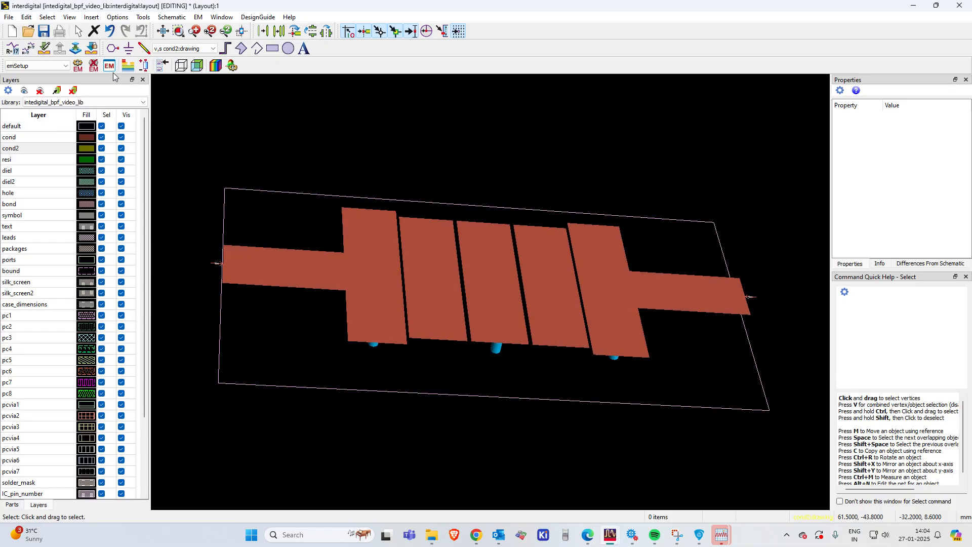
# Step: Check the substrate and EM setup windows, and return to the 2D layout to look over the complete filter
pyautogui.click(129, 66)
pyautogui.click(610, 535)
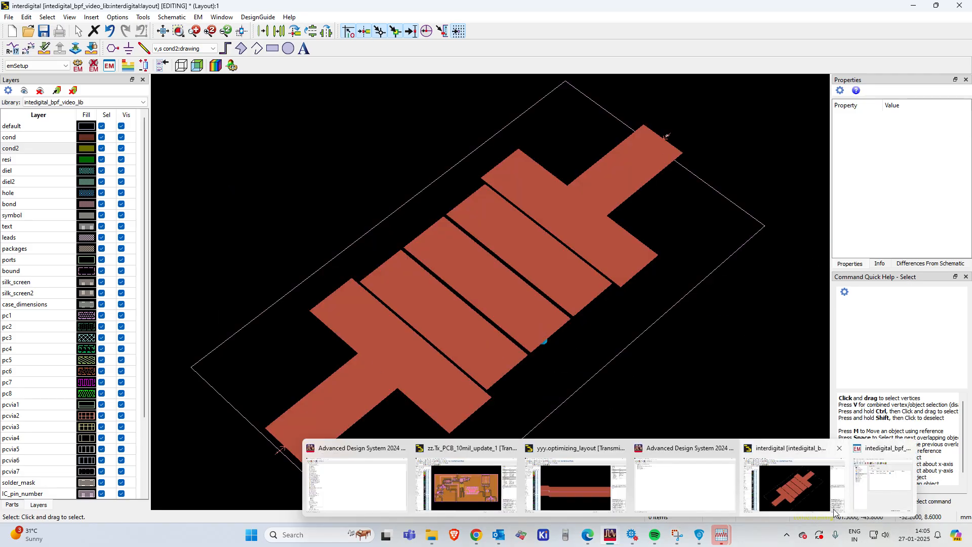
pyautogui.click(878, 495)
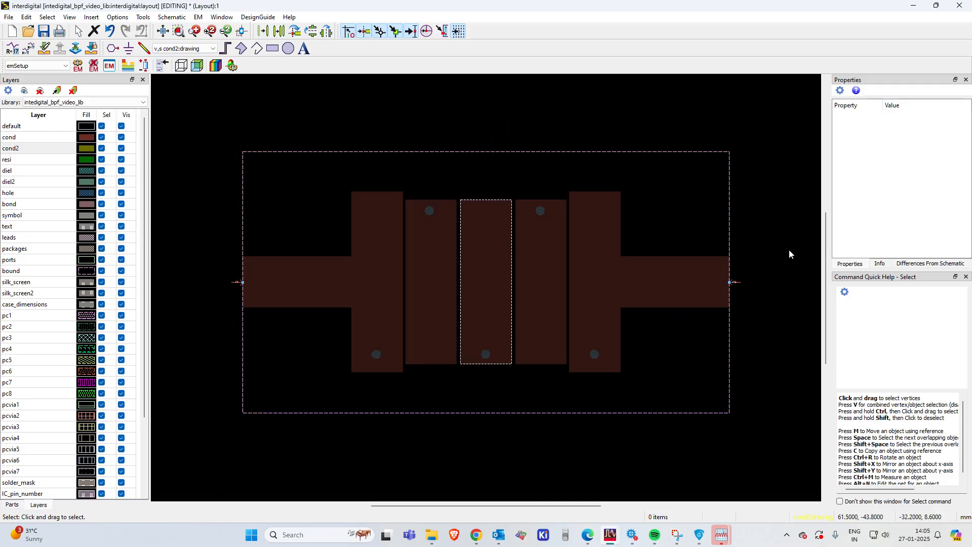
pyautogui.scroll(-1, 447, 290)
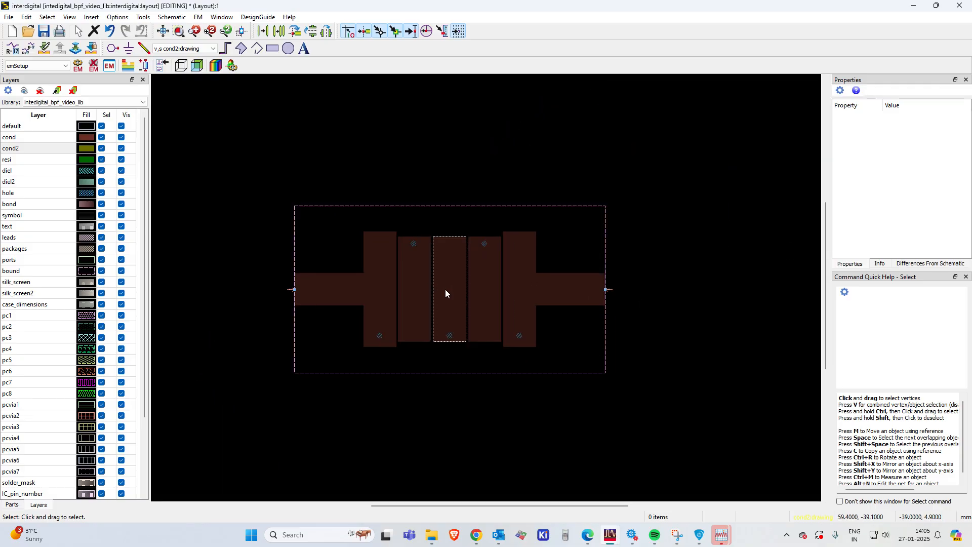
pyautogui.scroll(2, 469, 293)
pyautogui.scroll(-1, 526, 282)
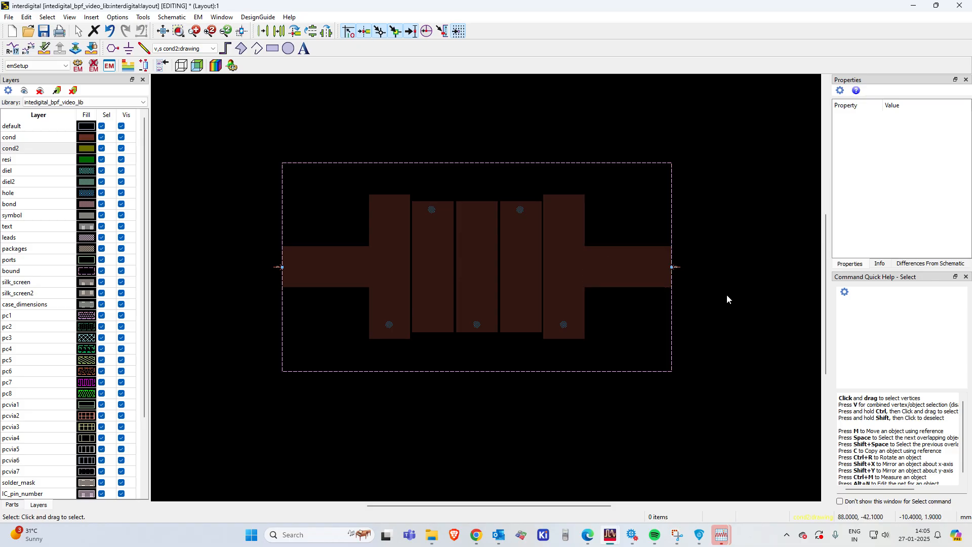